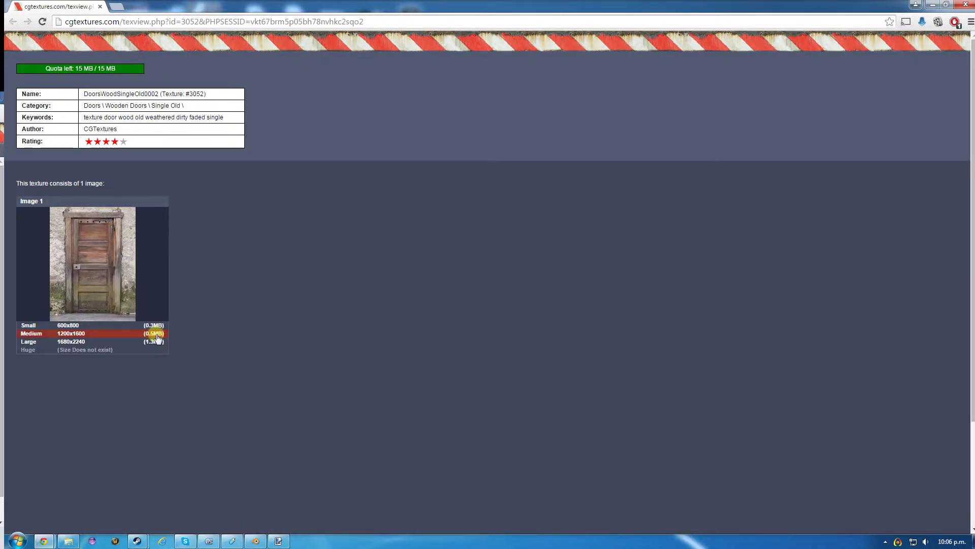
- Preview the DoorsWoodSingleOld0002 door texture and minimize the browser window to reveal Blender
mouse_move(80, 277)
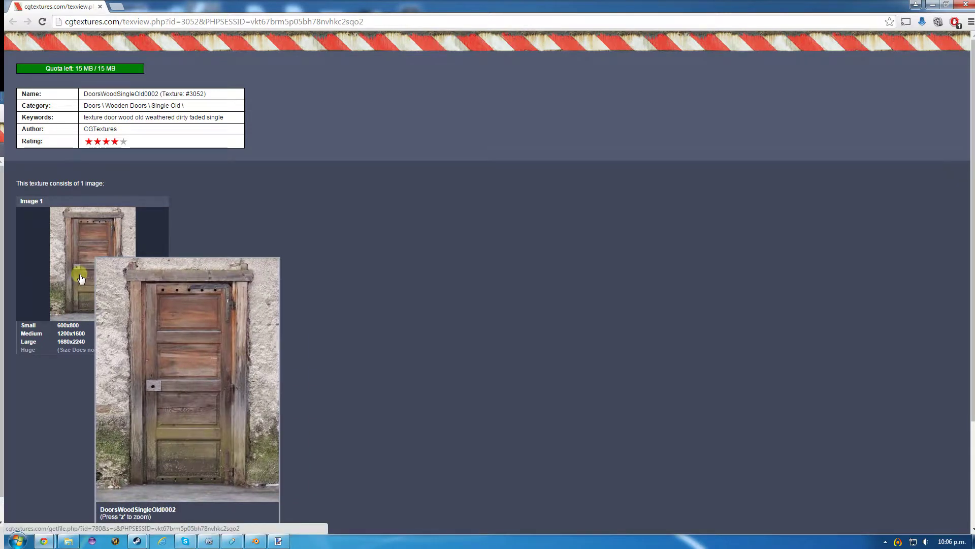
drag(364, 8, 110, 151)
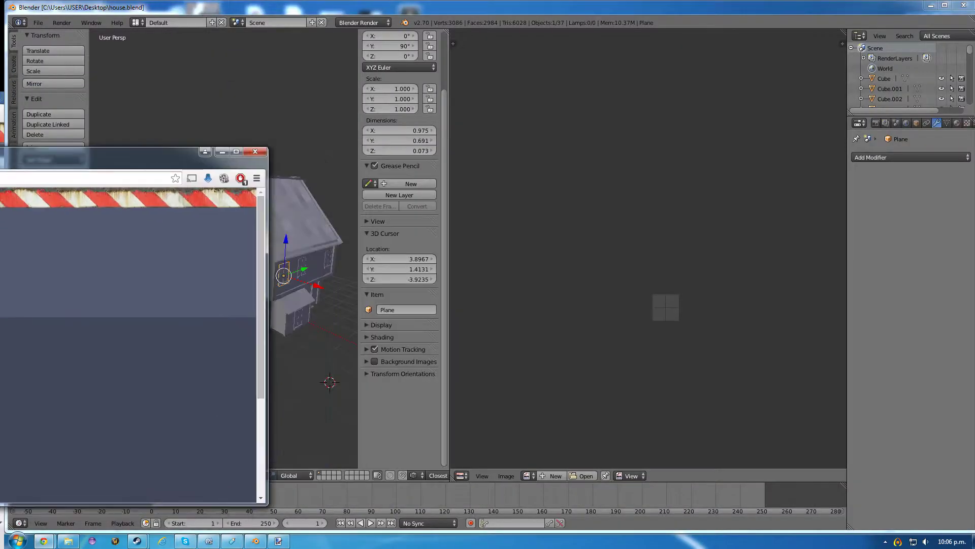
click(222, 151)
- Examine the front of the house model around its door and windows
middle_drag(246, 288, 254, 341)
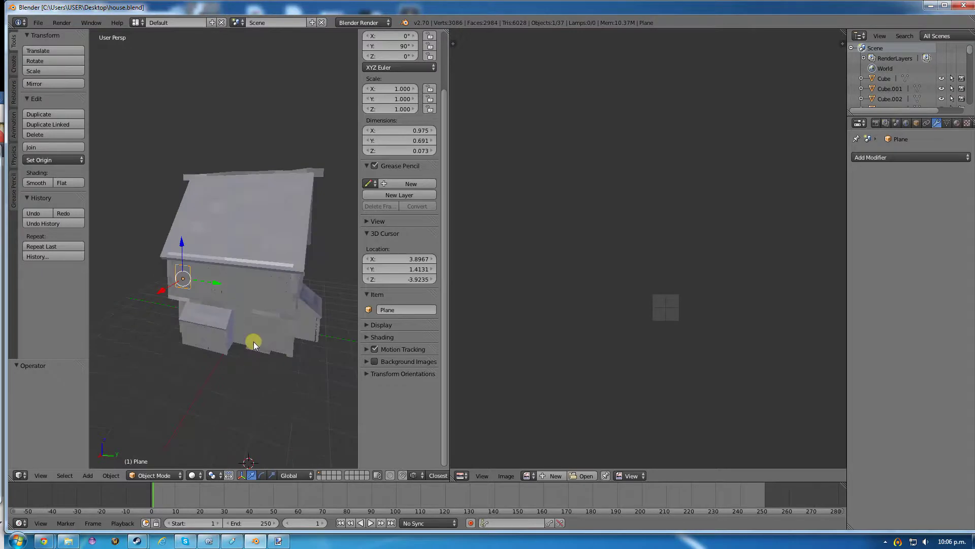
scroll(254, 341, up, 8)
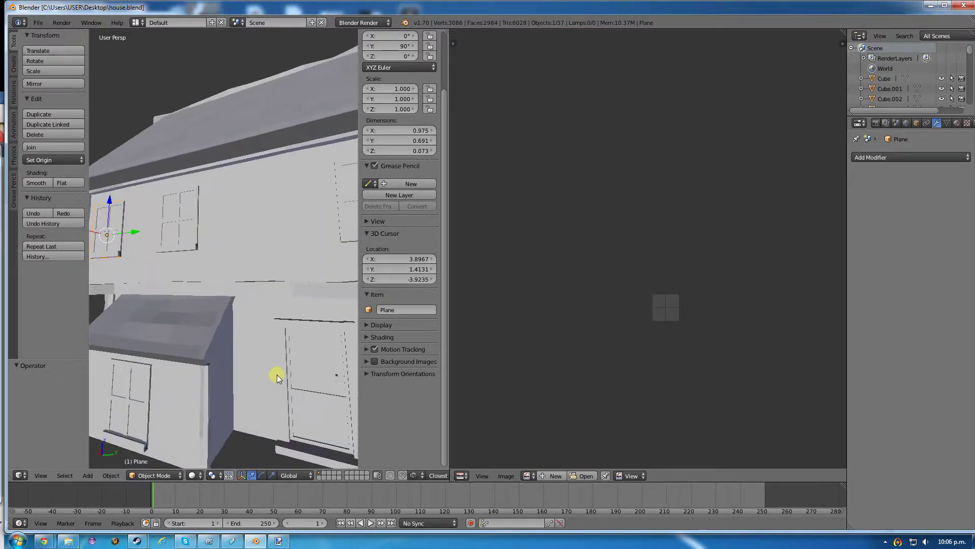
middle_drag(276, 374, 170, 305)
scroll(177, 307, up, 3)
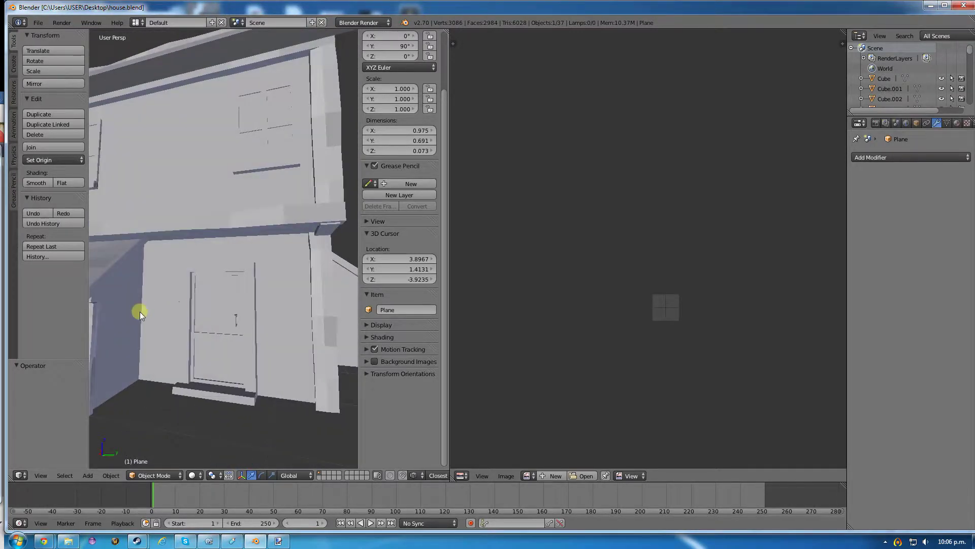
scroll(141, 223, down, 6)
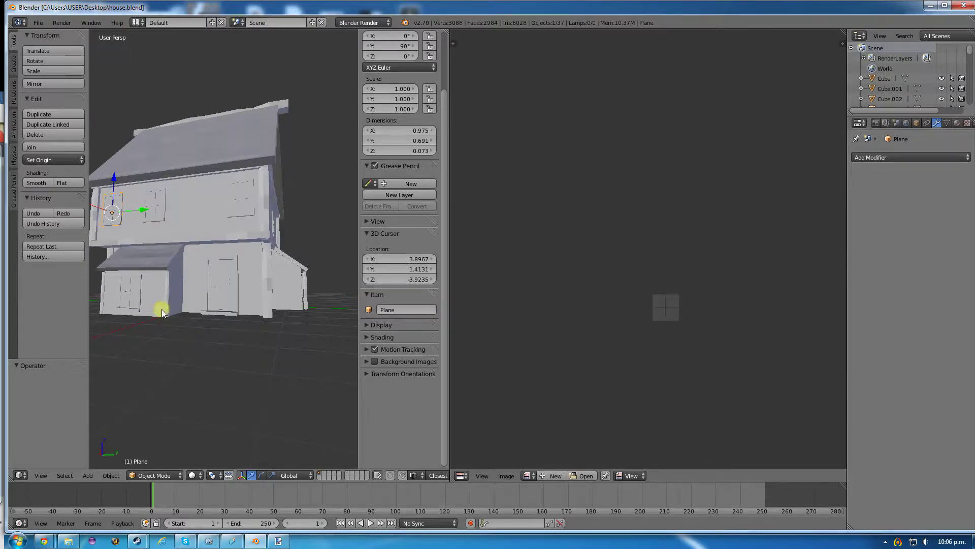
middle_drag(163, 309, 191, 333)
- Compare the TextureMap.pdn texture sheet in paint.net with the roof and upper window of the house model in Blender
click(278, 541)
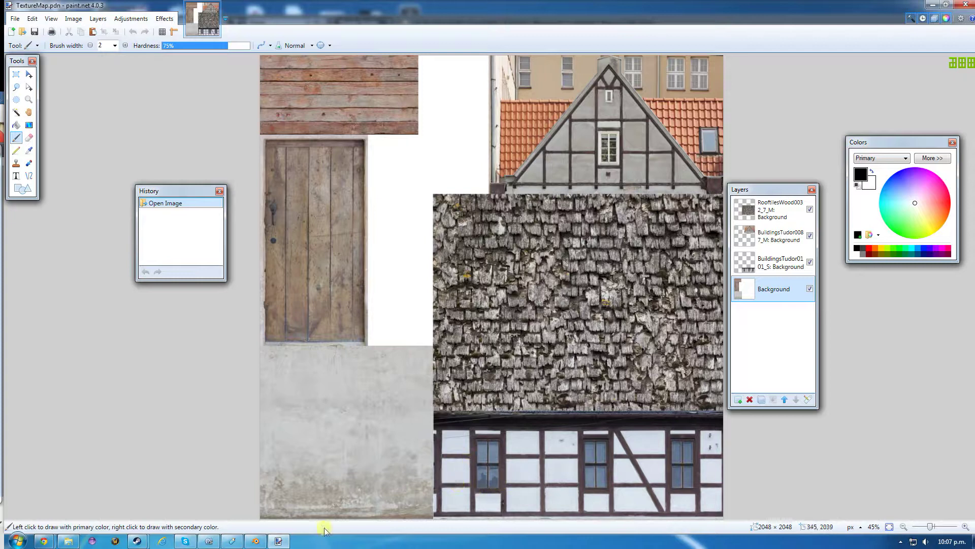
click(252, 541)
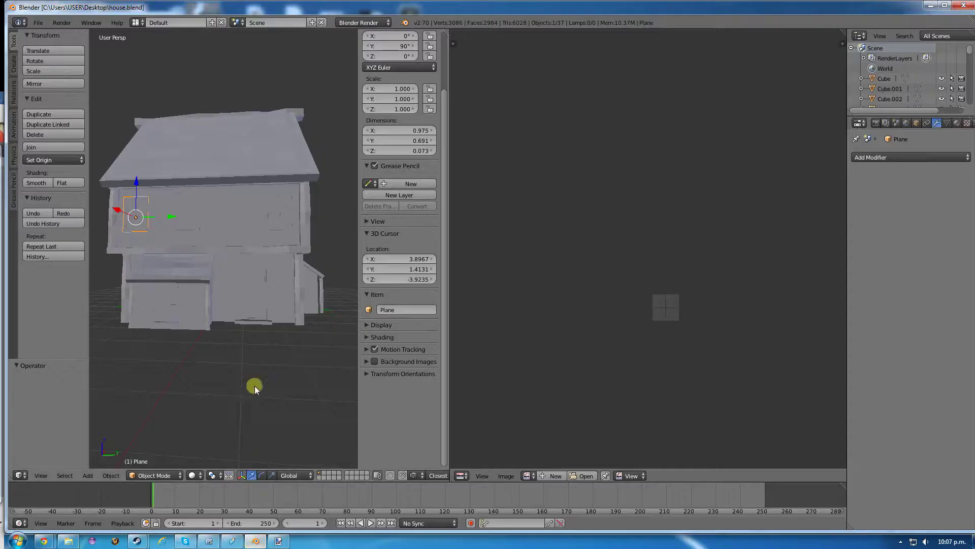
scroll(231, 204, up, 5)
scroll(173, 175, down, 4)
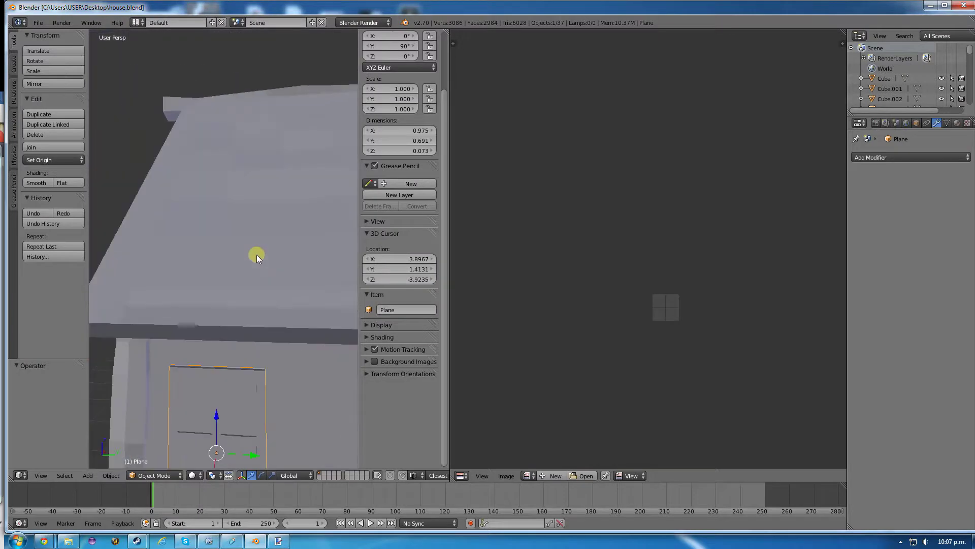
scroll(214, 209, up, 4)
middle_drag(187, 234, 183, 235)
click(283, 541)
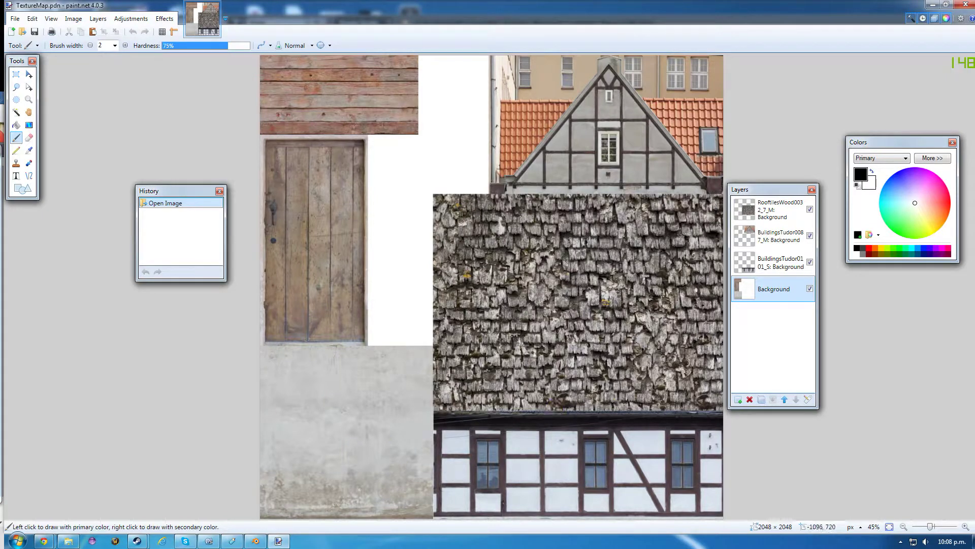
- Bring up and maximize the CG Textures browser window and search the textures for "window"
mouse_move(0, 193)
mouse_down()
mouse_move(588, 116)
mouse_move(638, 120)
mouse_up()
double_click(638, 120)
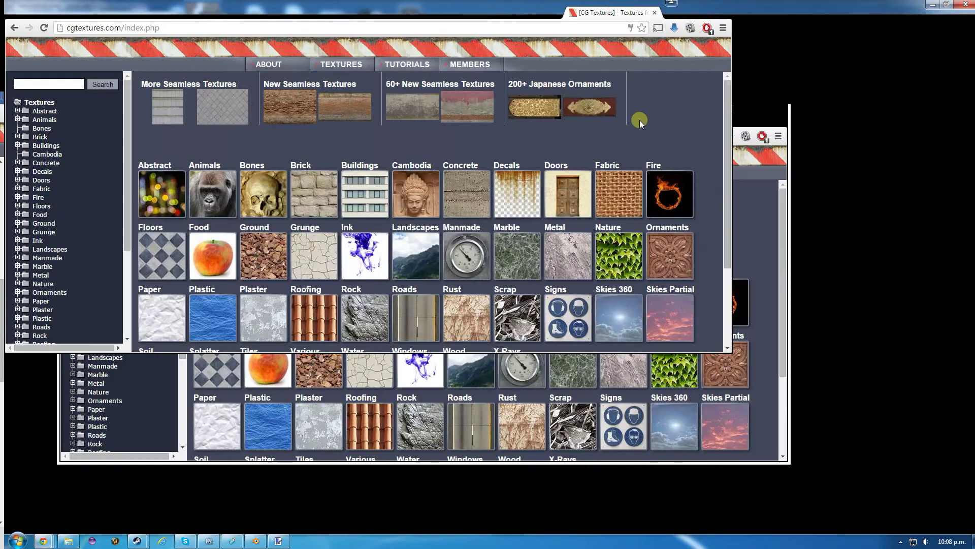
click(64, 79)
text(windo)
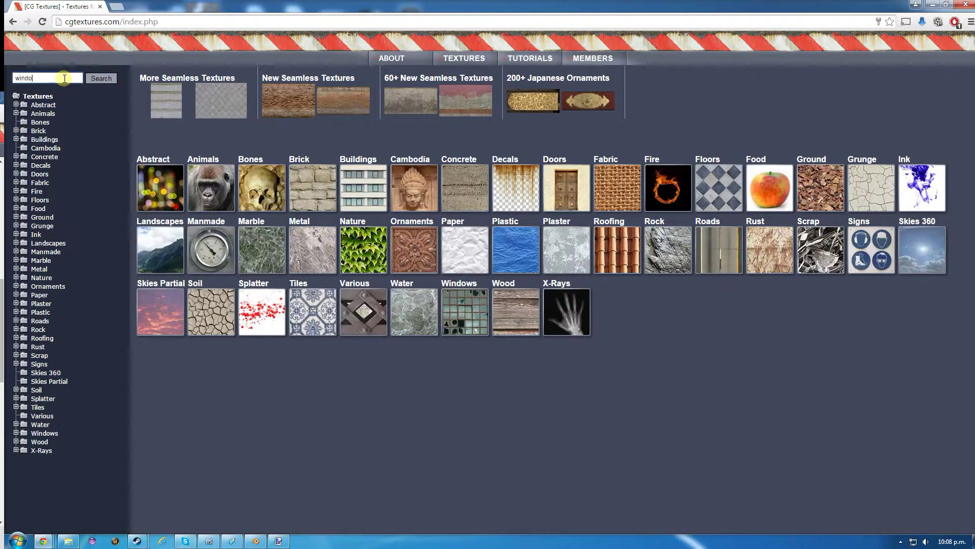
text(w)
key(Return)
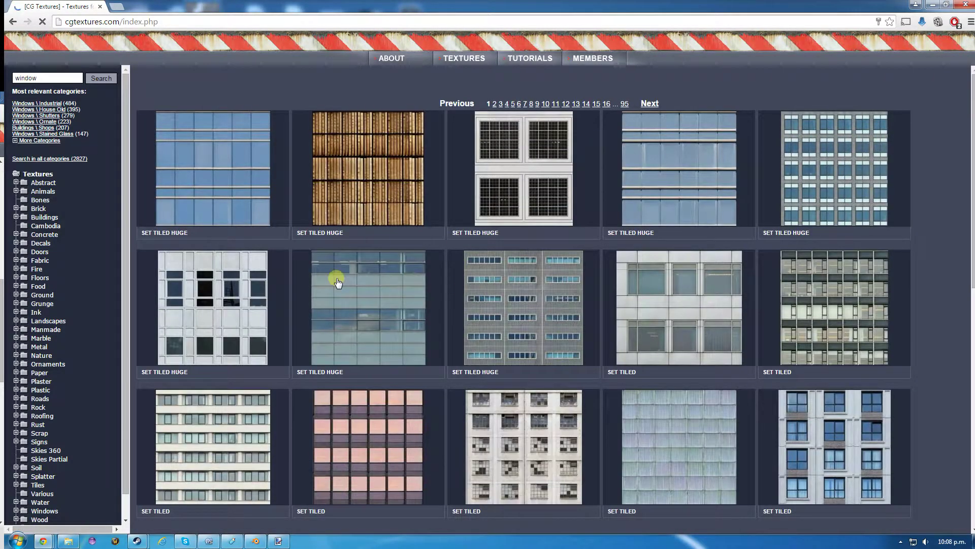
- Browse the Windows texture category, checking the Derelict subcategory and opening House Old
scroll(59, 380, down, 1)
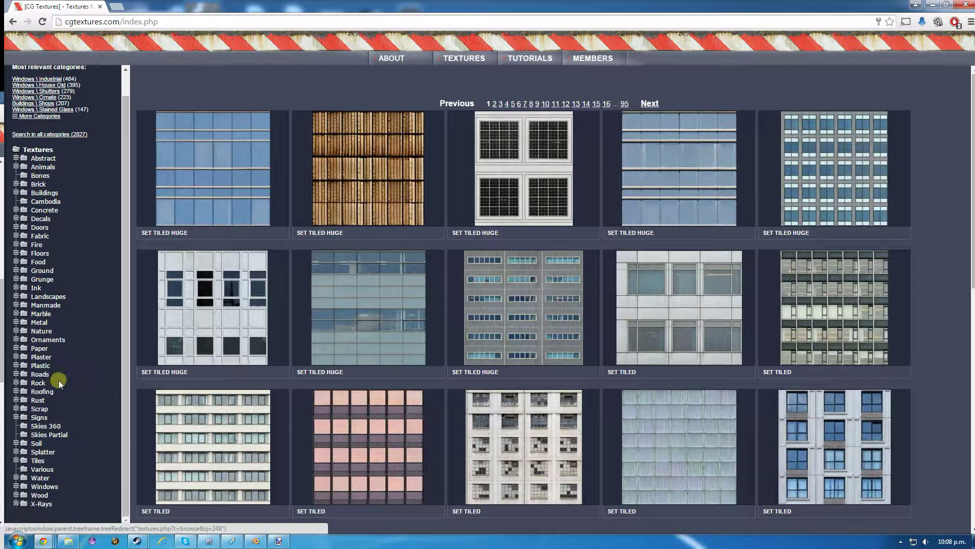
click(41, 487)
scroll(56, 382, down, 2)
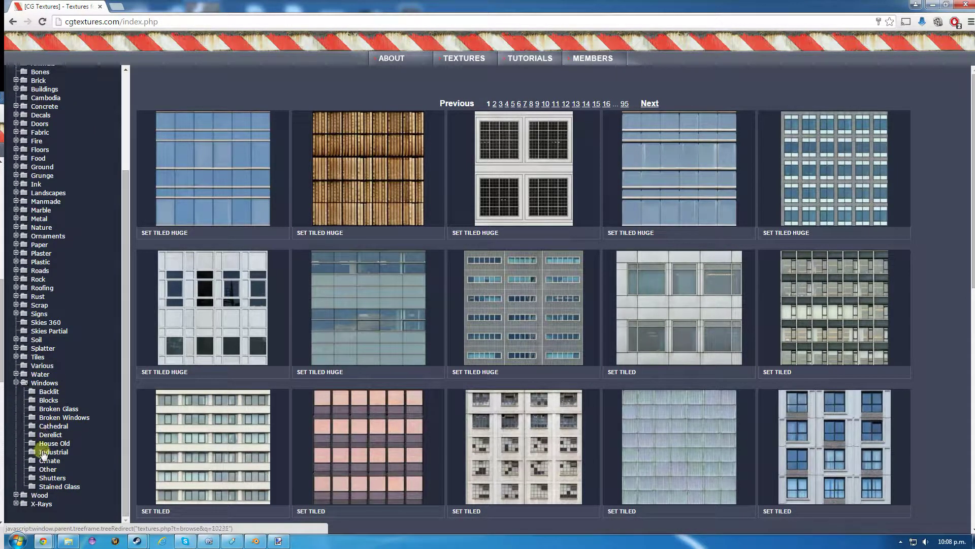
click(49, 434)
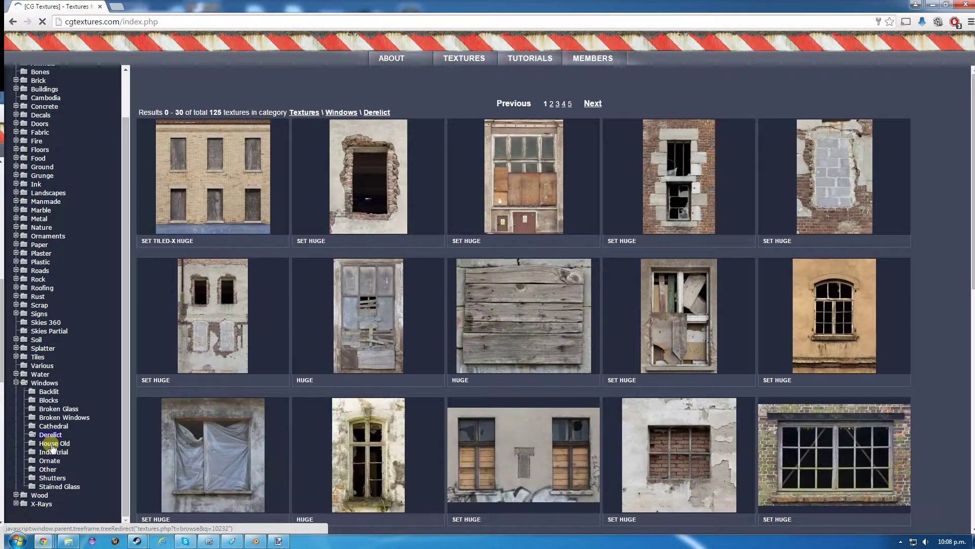
click(53, 444)
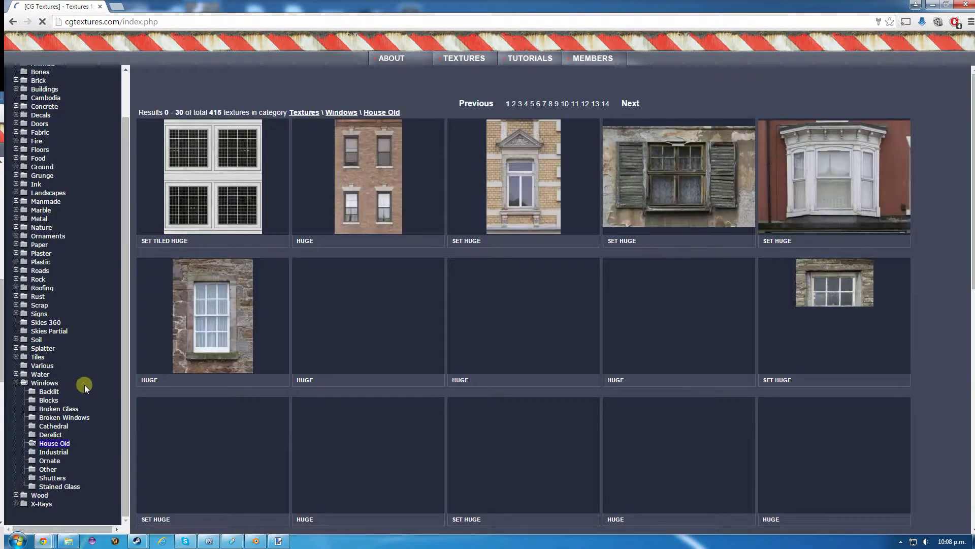
- Look through the first three pages of House Old textures for a suitable window
scroll(386, 325, down, 3)
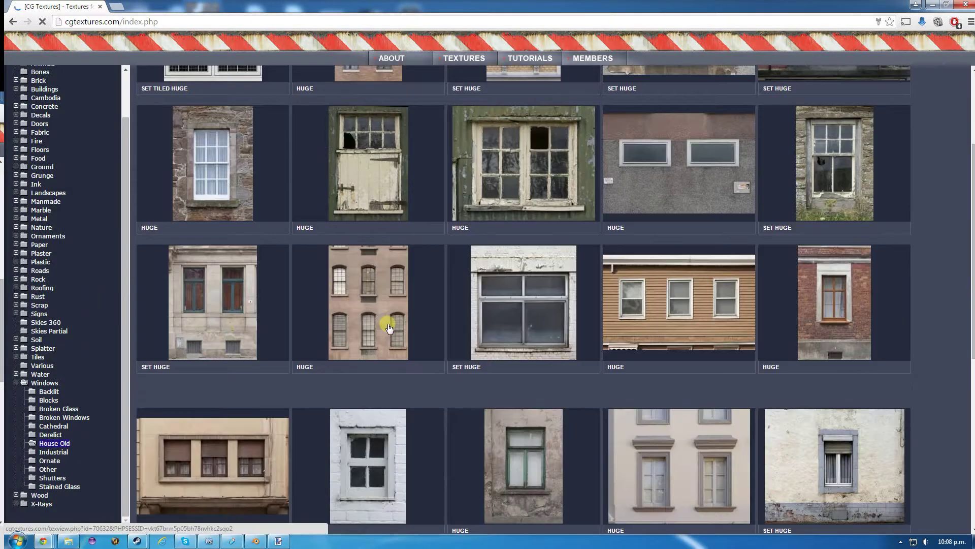
scroll(388, 327, down, 4)
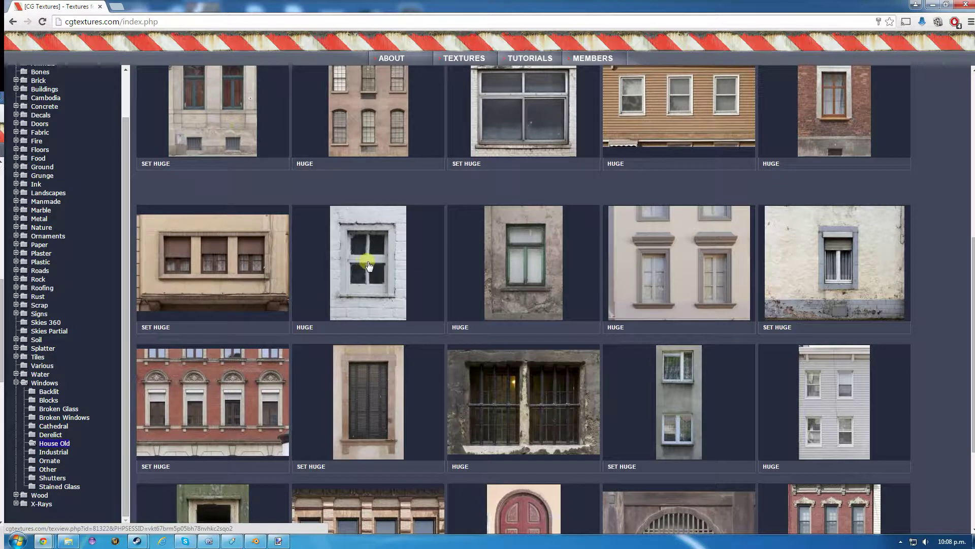
scroll(368, 264, down, 3)
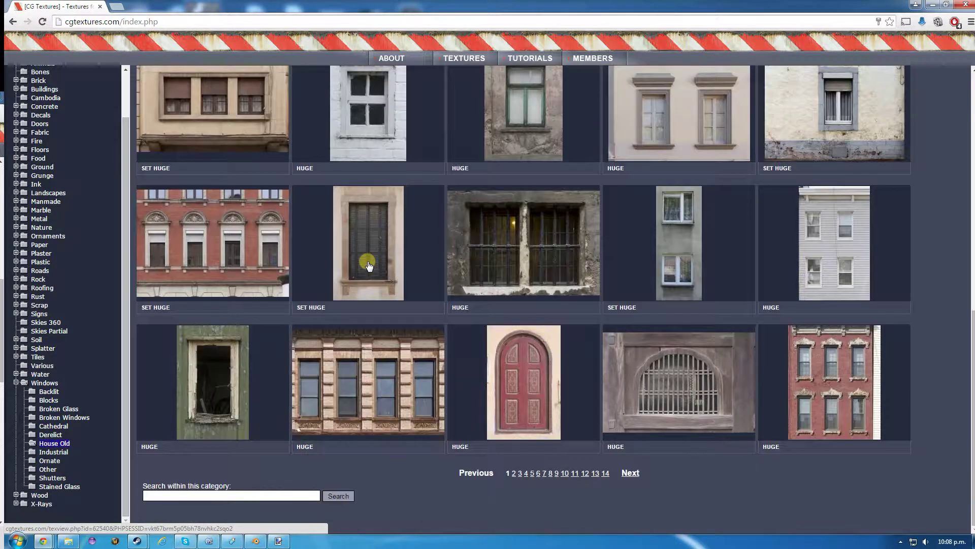
click(630, 474)
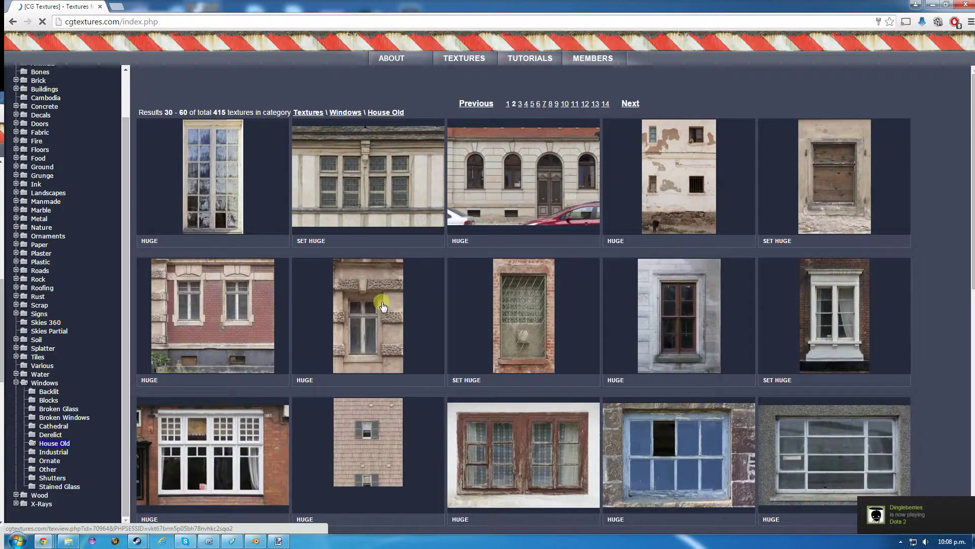
scroll(496, 302, down, 3)
scroll(496, 302, down, 7)
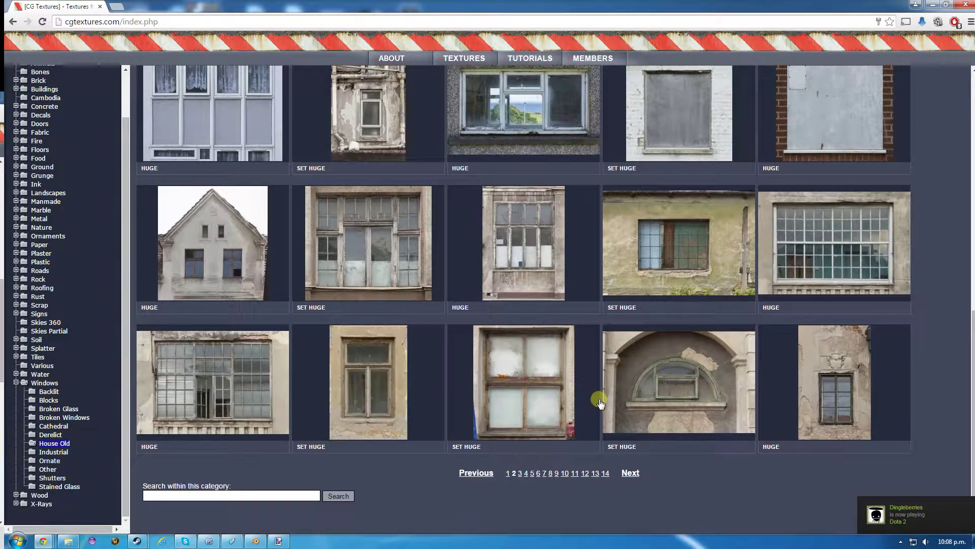
click(630, 473)
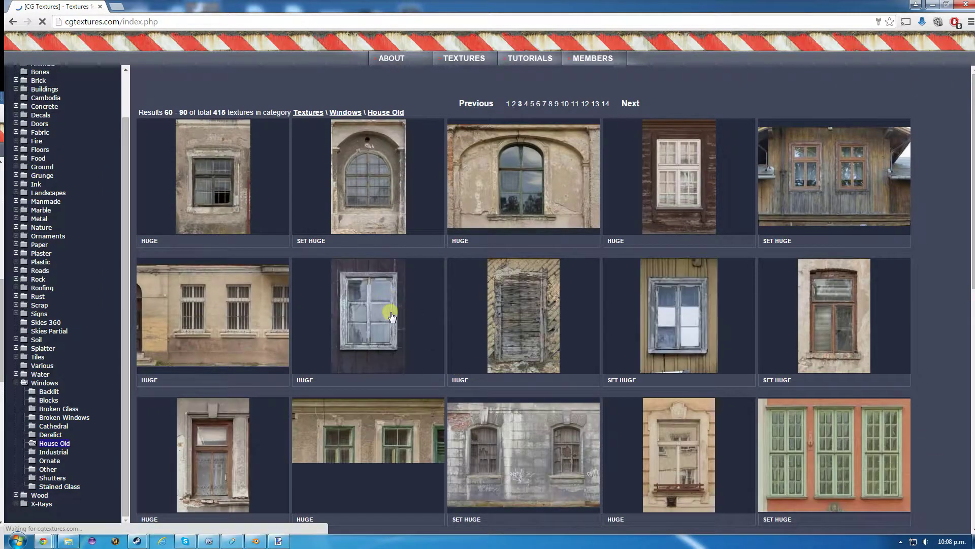
scroll(394, 299, down, 4)
scroll(382, 291, down, 5)
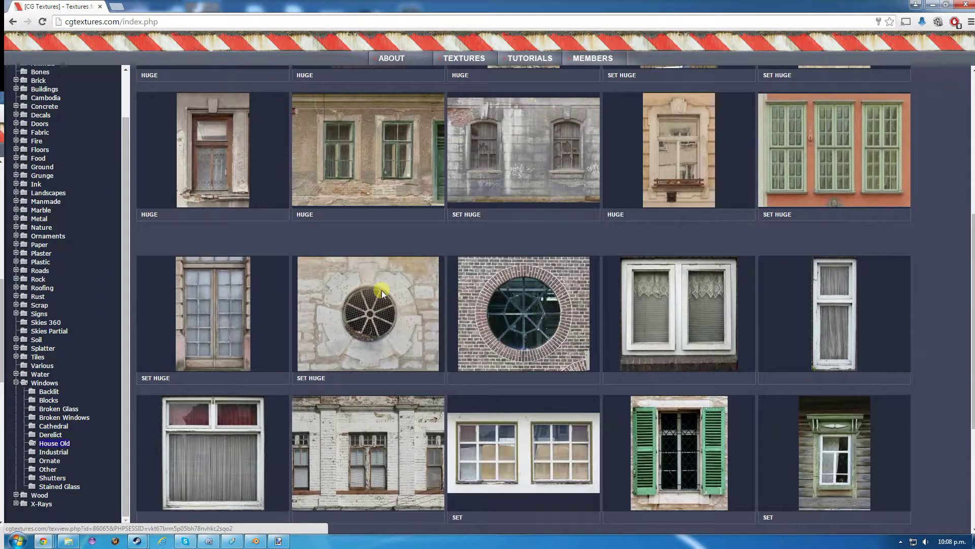
- Look through page 11 of the House Old textures and go back to review page 2
click(574, 472)
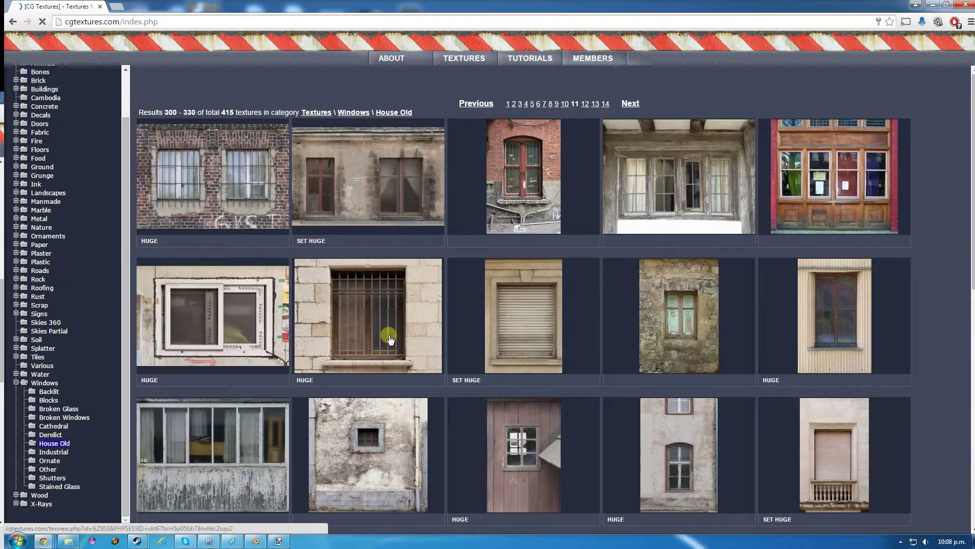
scroll(559, 351, down, 2)
scroll(362, 334, down, 8)
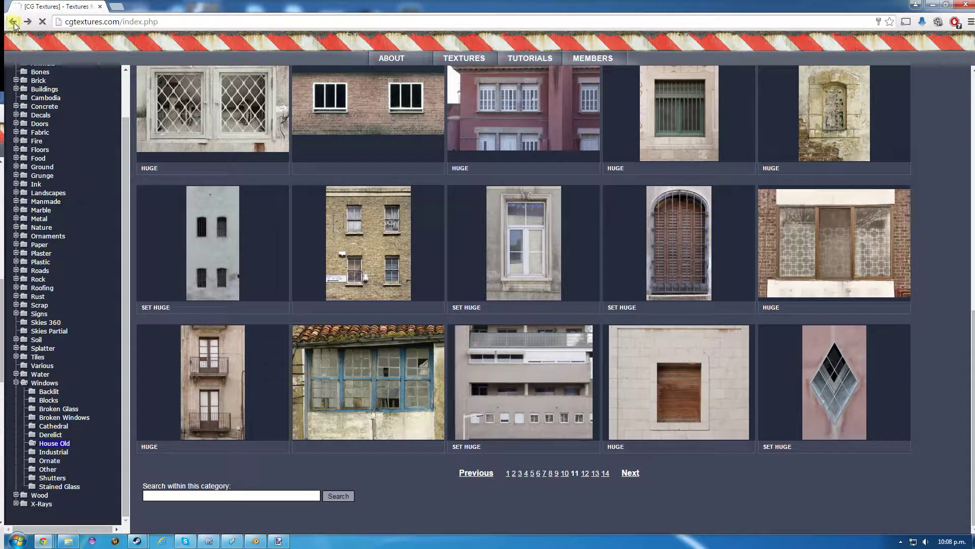
click(13, 23)
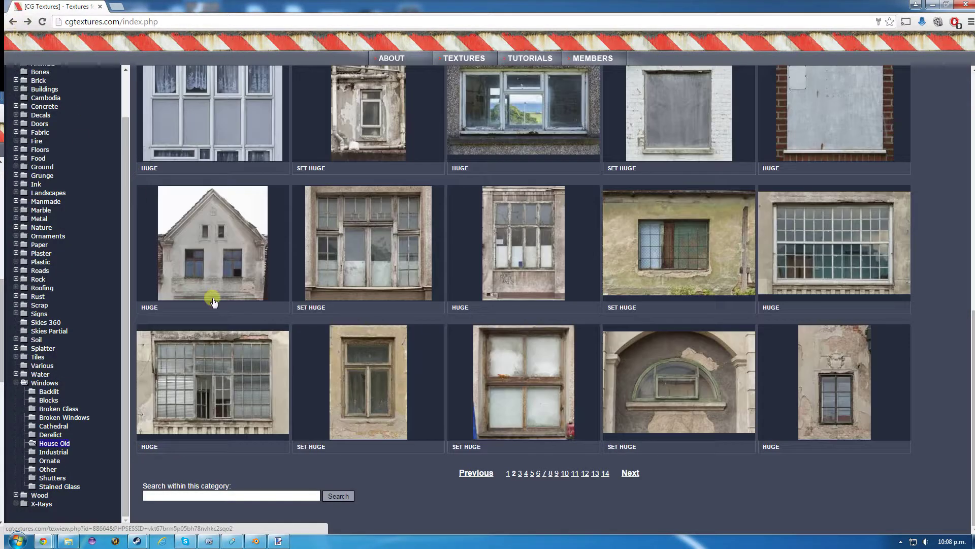
scroll(279, 352, up, 1)
scroll(279, 352, up, 8)
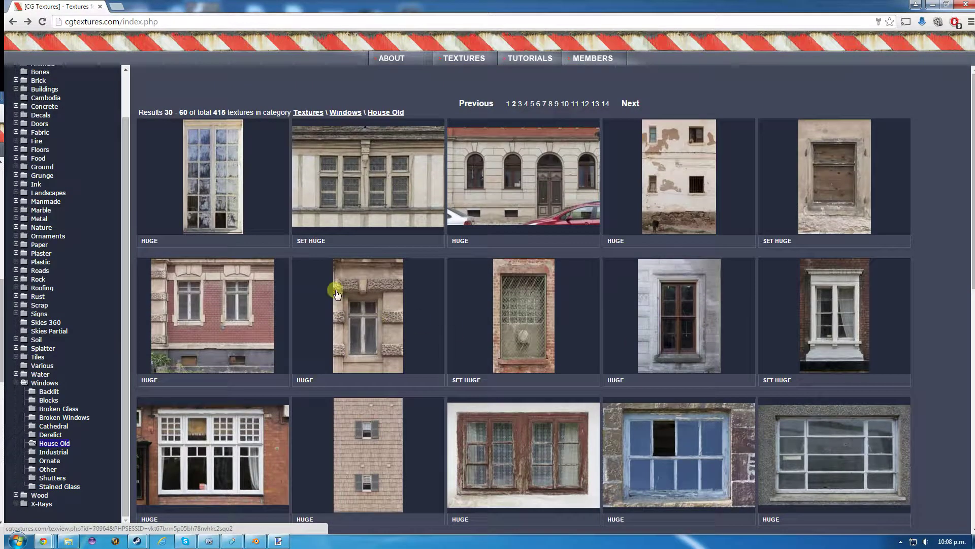
- Open the white four-pane window texture WindowsHouseOld0259 from page 1 of House Old and download its Medium 1069x1600 version
click(508, 104)
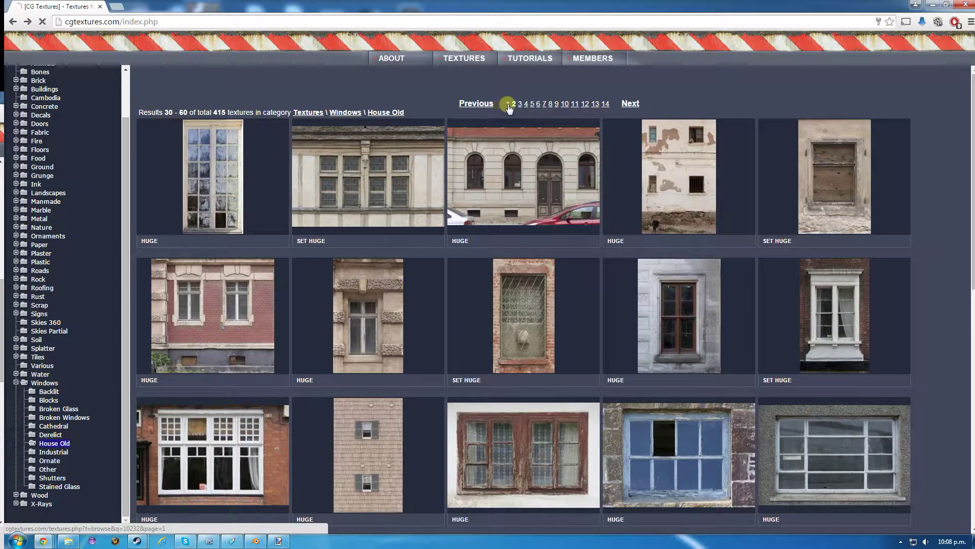
scroll(355, 282, down, 6)
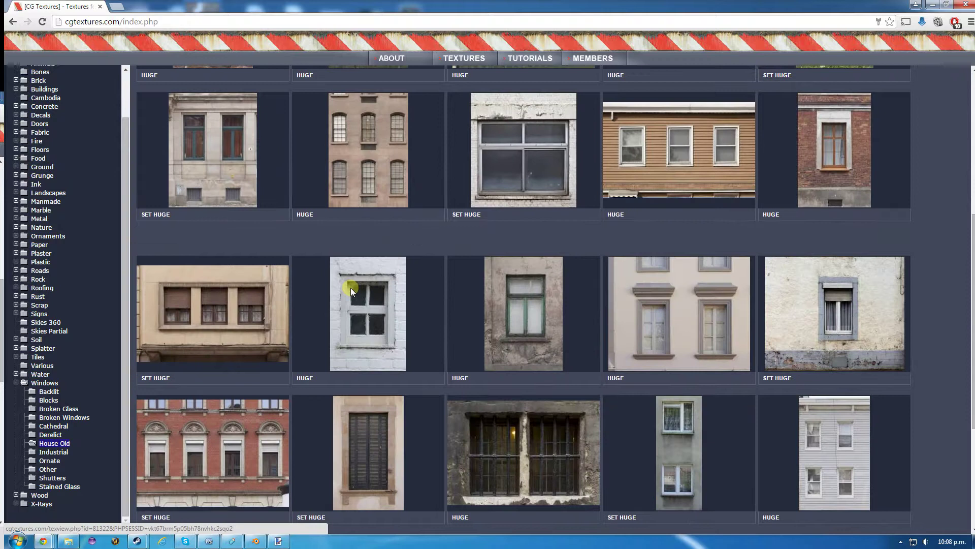
click(375, 319)
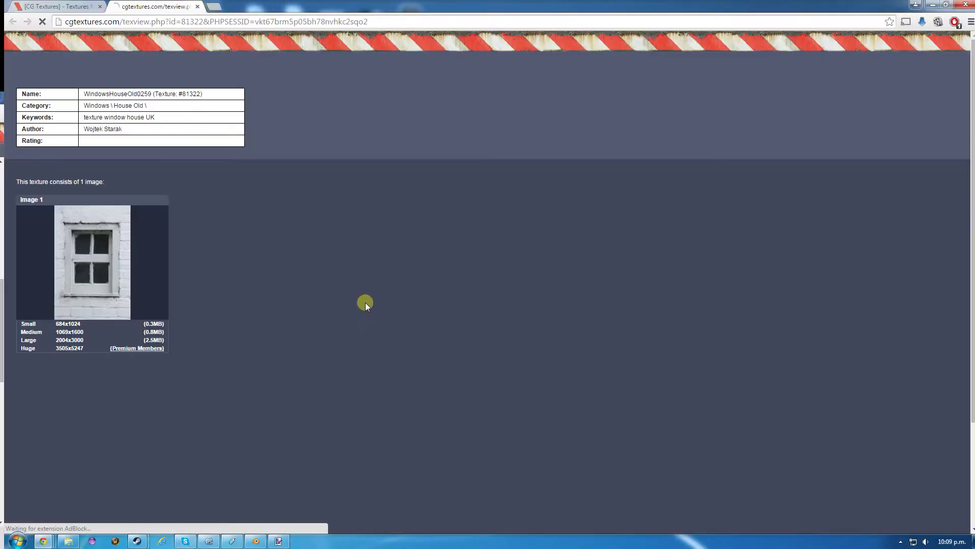
click(151, 334)
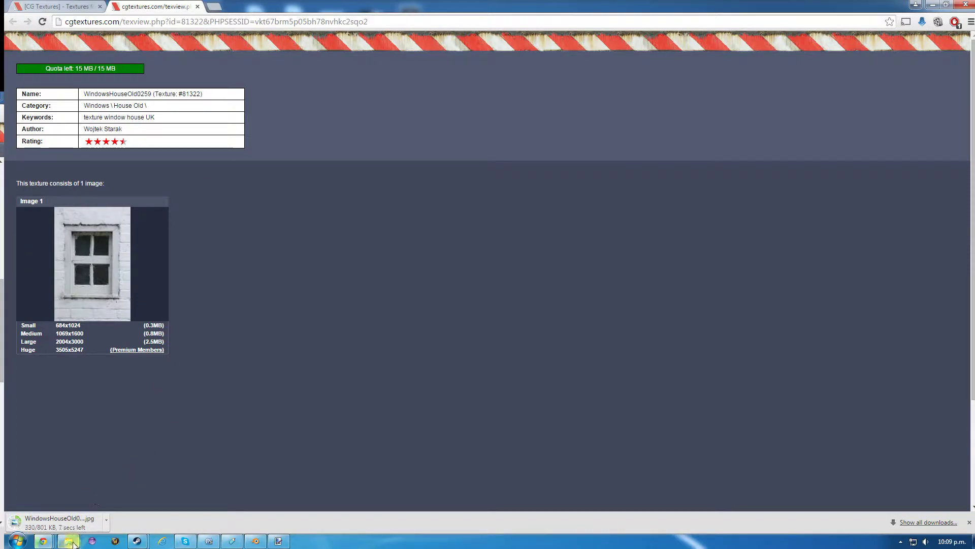
- Switch to paint.net and add the DoorsWoodSingleOld0002_M door image to TextureMap.pdn as a new layer
mouse_move(73, 543)
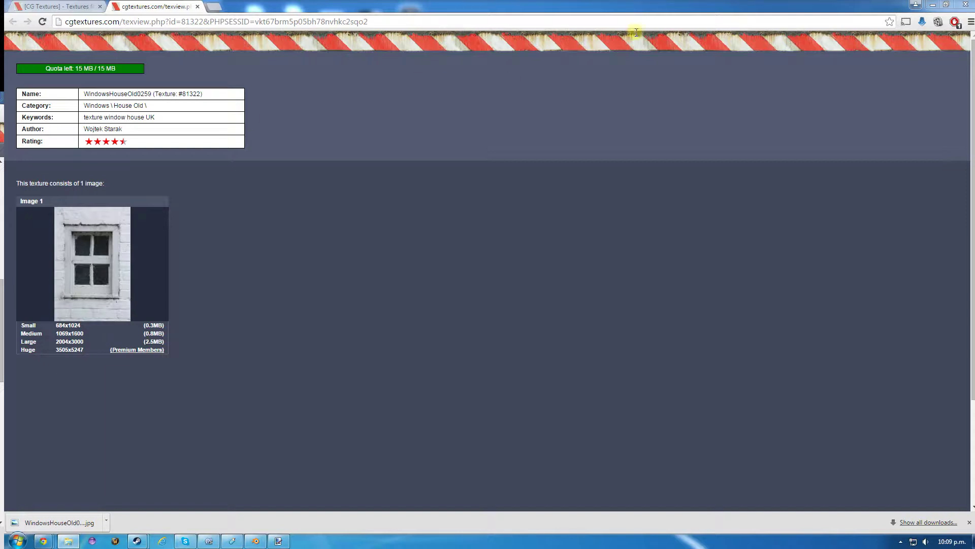
click(933, 5)
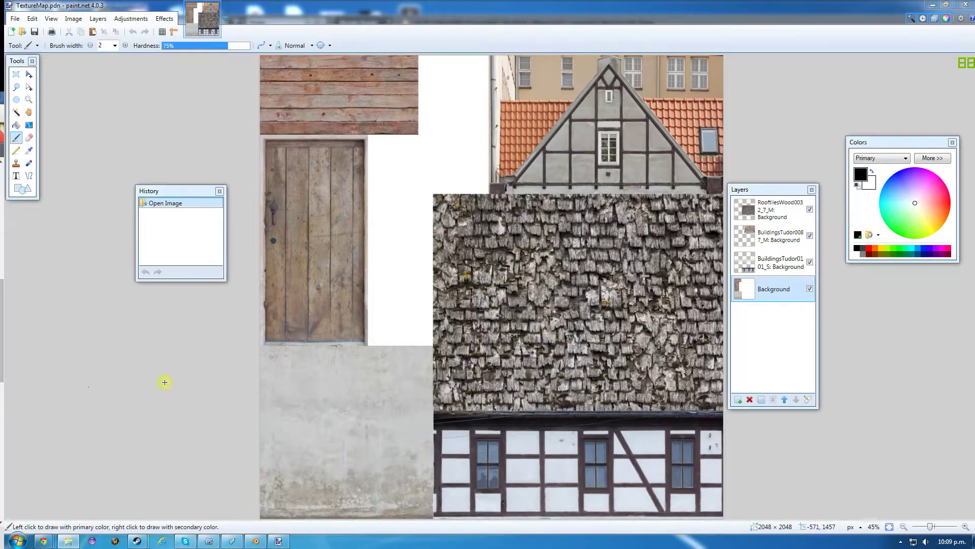
mouse_move(361, 254)
mouse_down()
mouse_move(381, 232)
mouse_move(391, 238)
mouse_up()
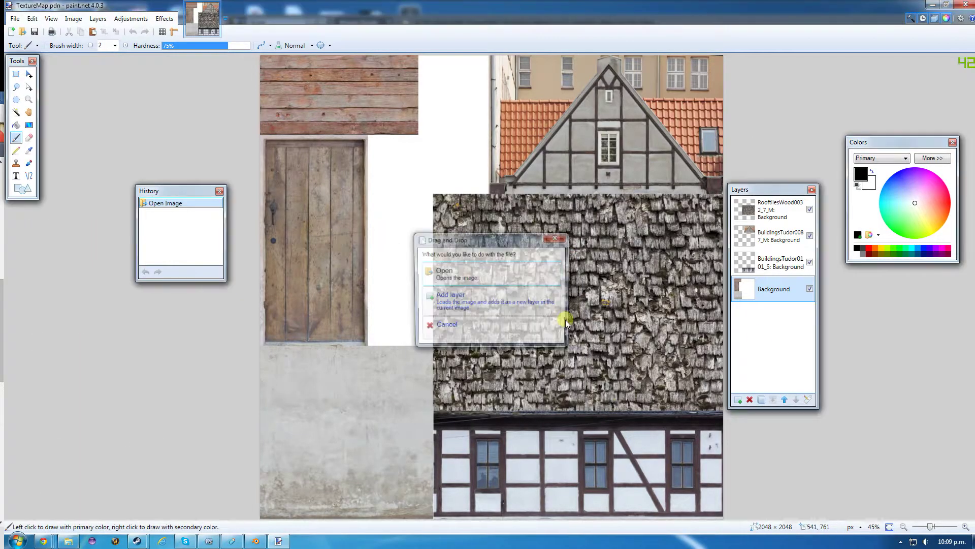
click(443, 297)
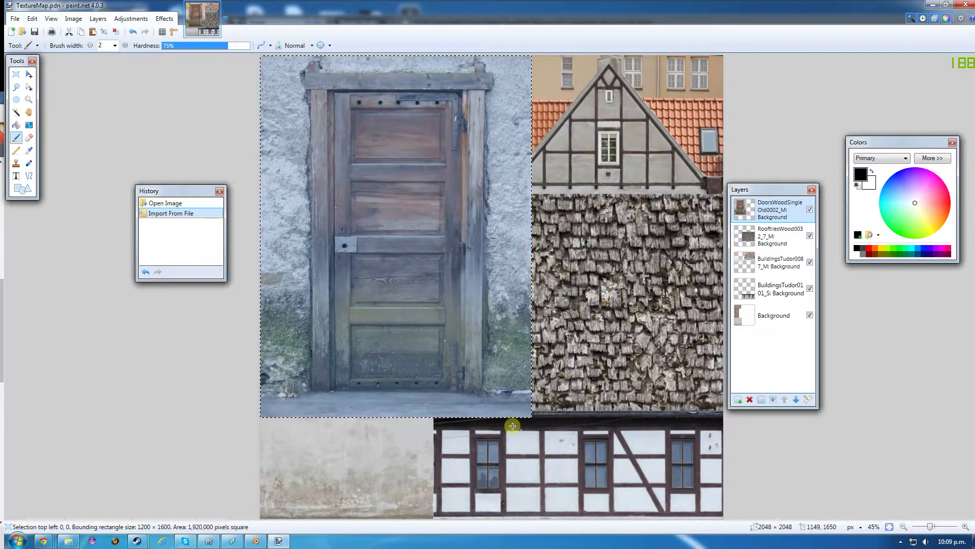
- Scale the door image to about 719 × 959 pixels and position it over the old plank door
click(29, 74)
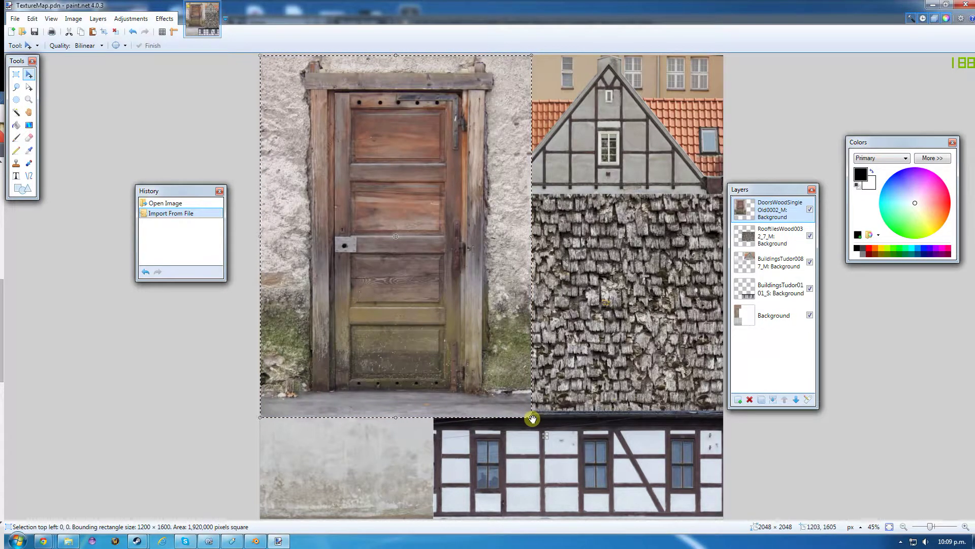
drag(531, 418, 401, 230)
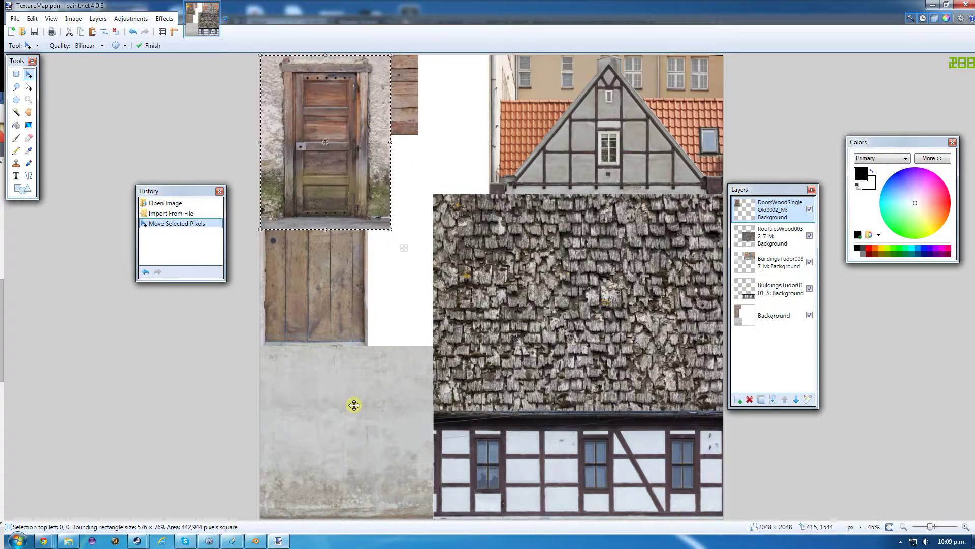
drag(319, 126, 292, 196)
drag(381, 318, 402, 354)
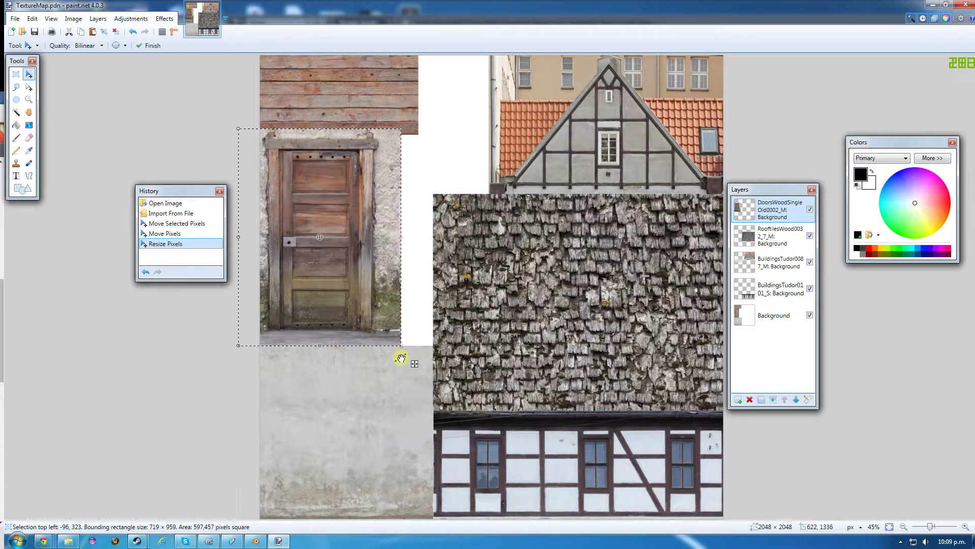
- Cut out just the door with its wooden frame, about 471 × 864 pixels, and delete the rest of its layer
click(15, 75)
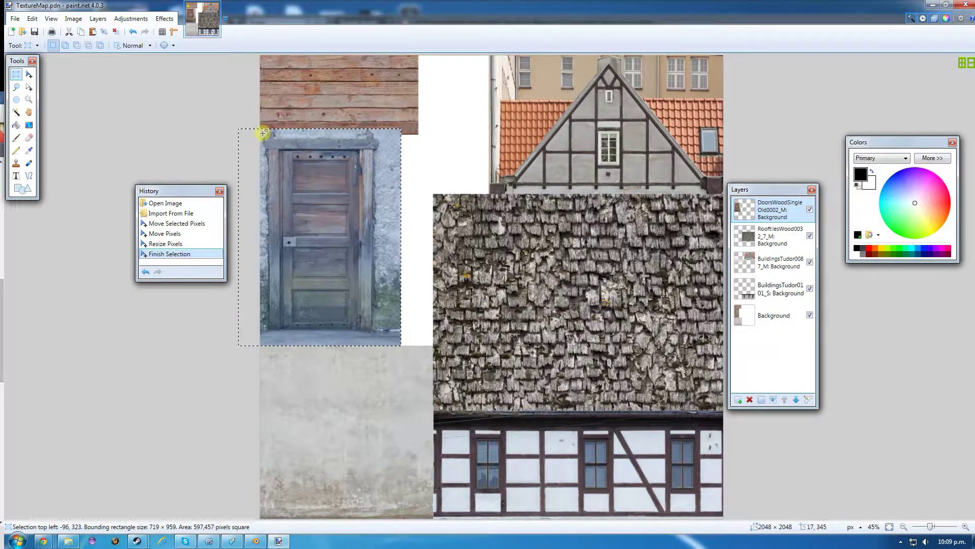
mouse_move(266, 136)
mouse_down()
mouse_move(359, 277)
mouse_move(372, 326)
mouse_up()
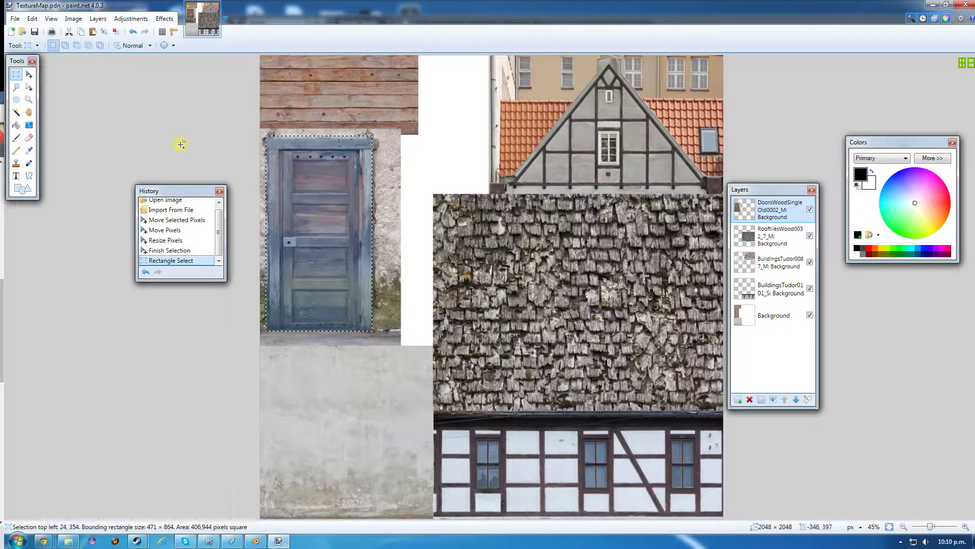
key(ctrl+x)
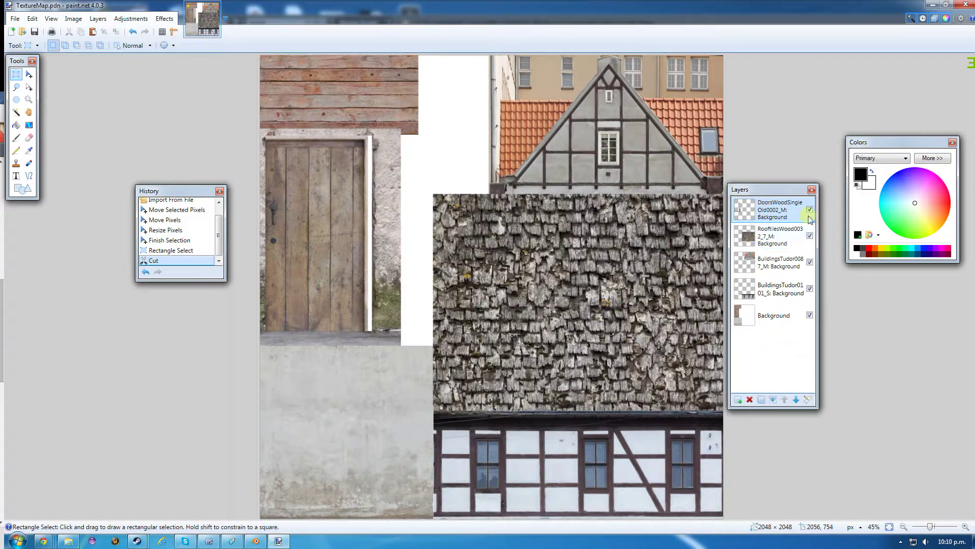
click(749, 400)
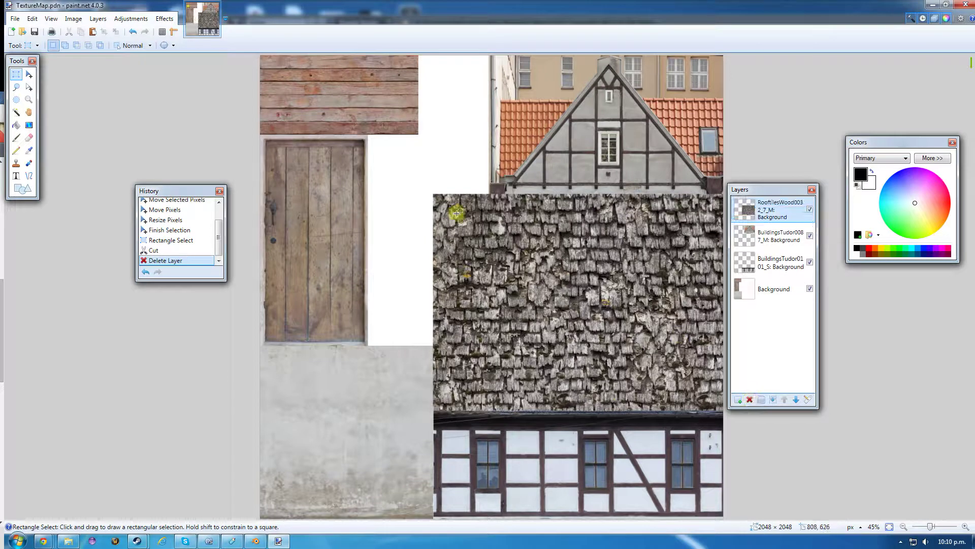
- Paste the door onto the roof tiles layer, align it over the old door and enlarge it to about 501 × 920 pixels
key(ctrl+v)
drag(316, 157, 308, 162)
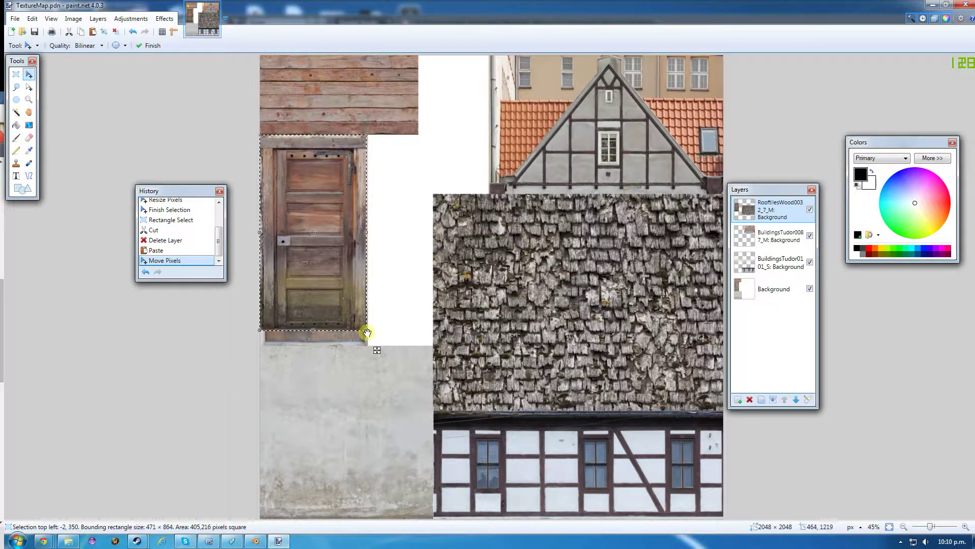
drag(364, 331, 377, 344)
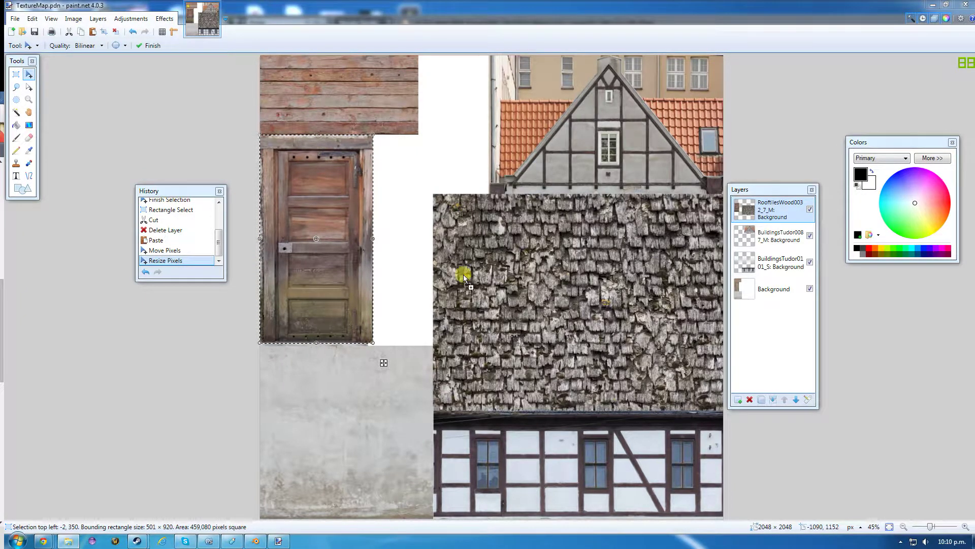
- Deselect the placed door and add the WindowsHouseOld0259_M window image as a new layer
drag(464, 272, 465, 268)
click(447, 311)
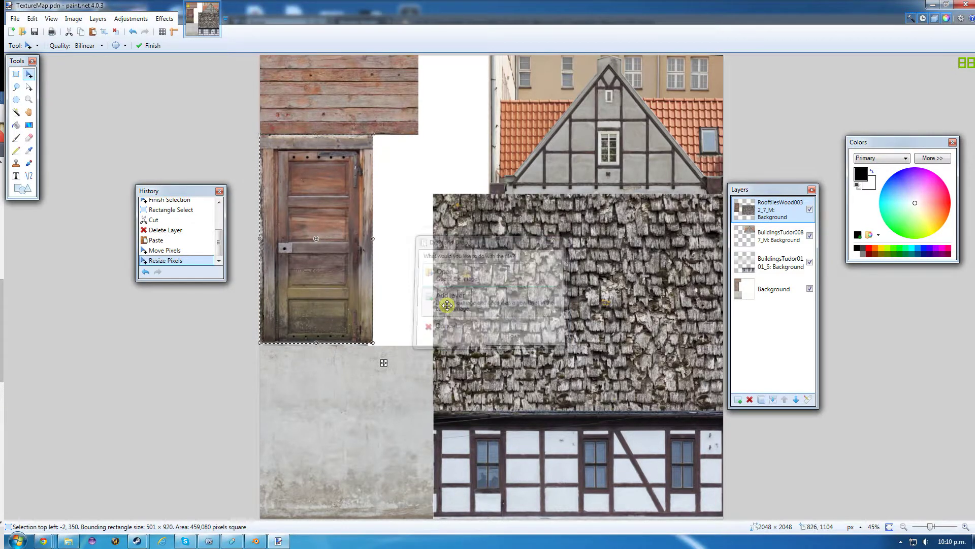
key(ctrl+d)
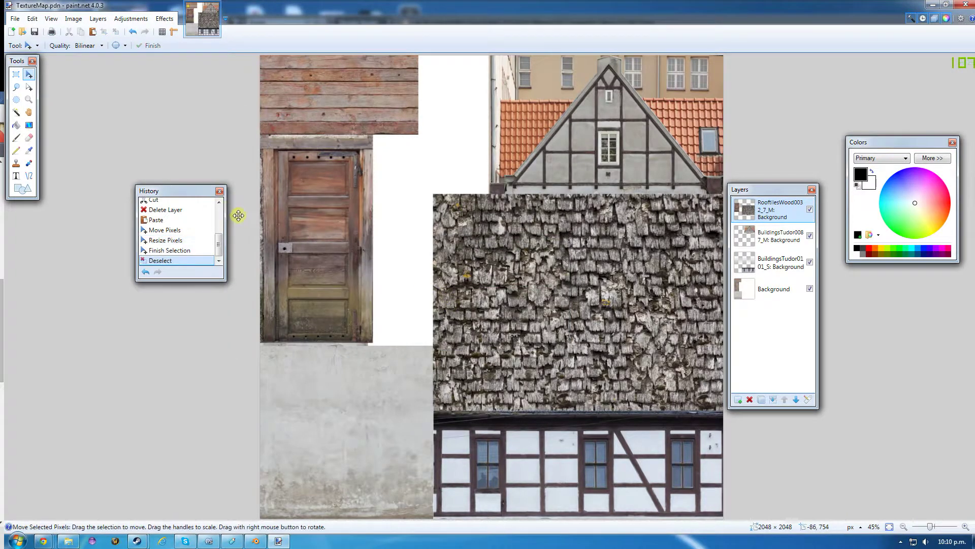
drag(3, 315, 413, 273)
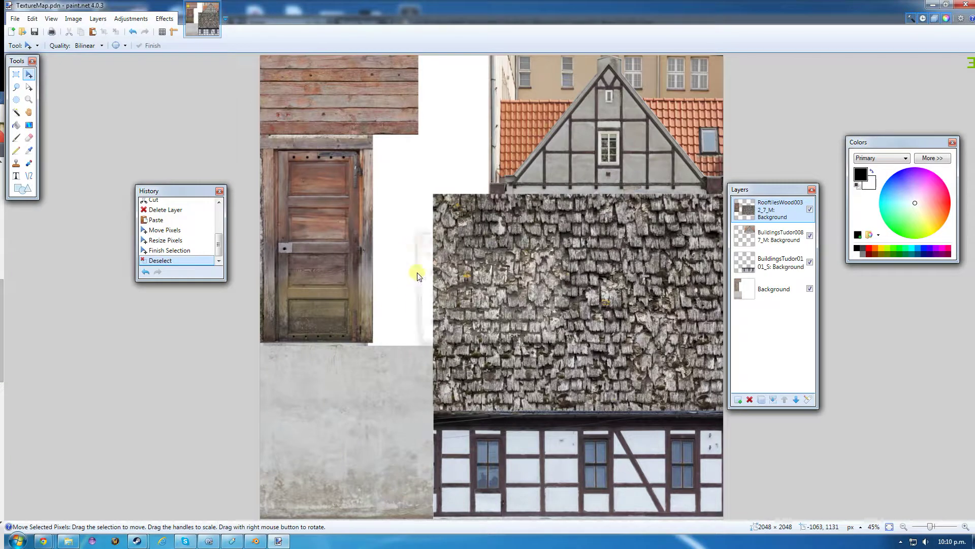
click(464, 308)
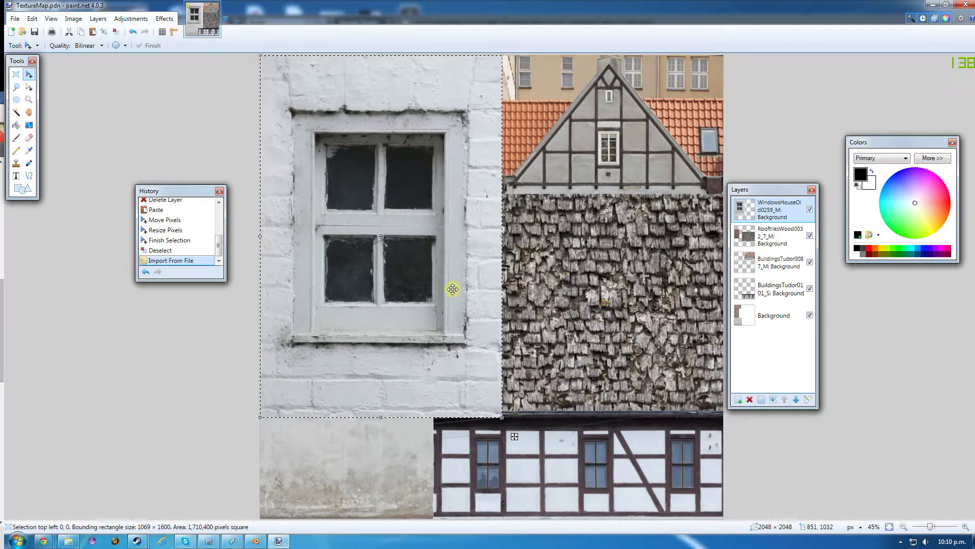
- Cut out the window with its white frame, about 749 × 1021 pixels, and delete the leftover brick wall layer
click(15, 74)
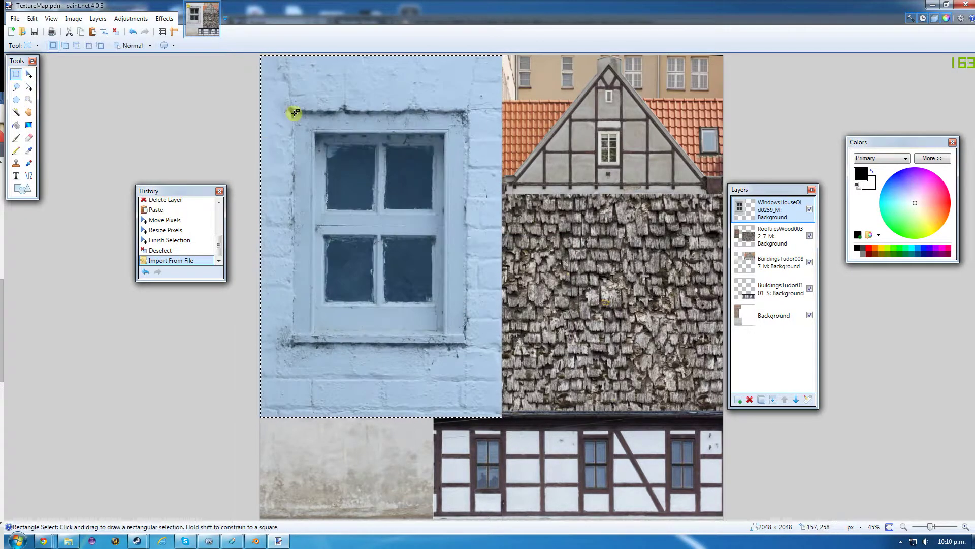
click(294, 112)
drag(295, 112, 463, 343)
click(69, 32)
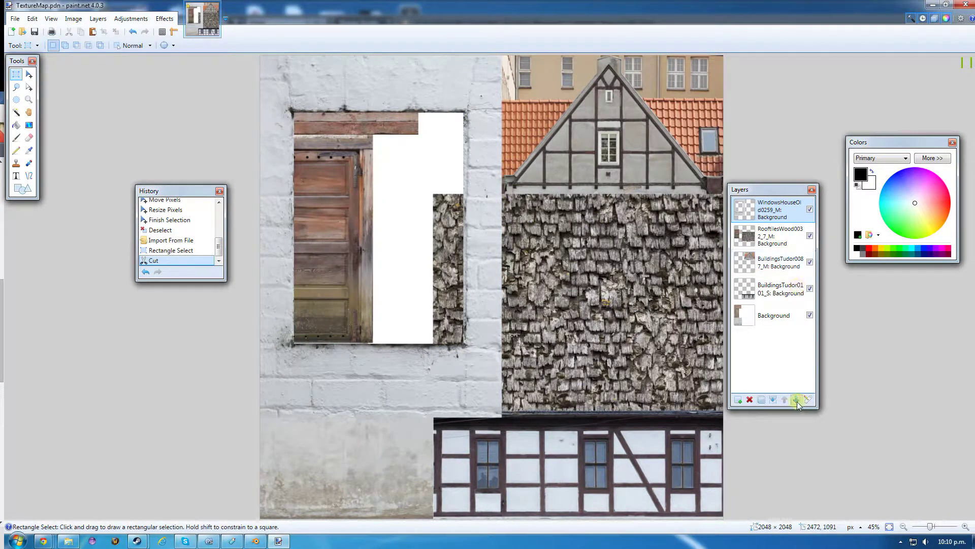
click(750, 400)
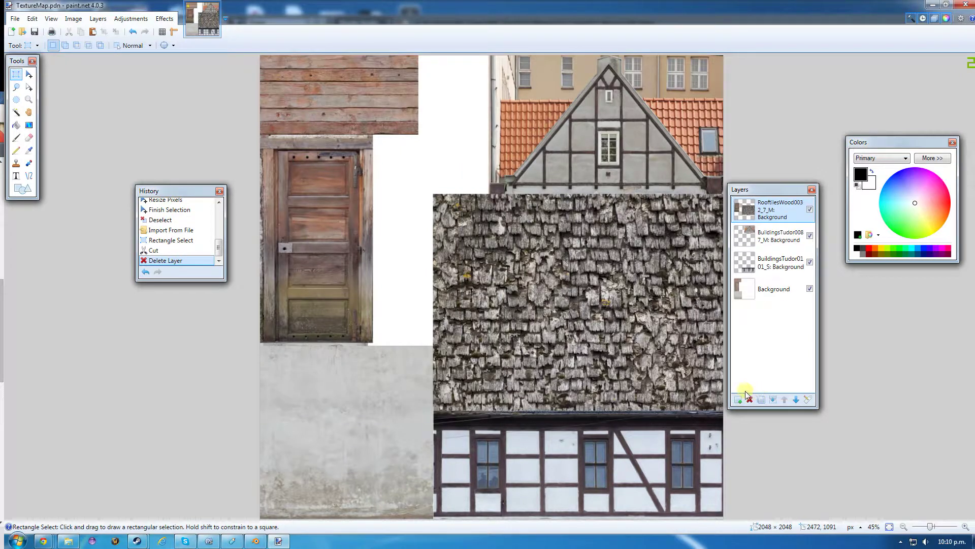
- Paste the window onto a new empty layer and scale it down to about 371 × 506 pixels
key(ctrl+v)
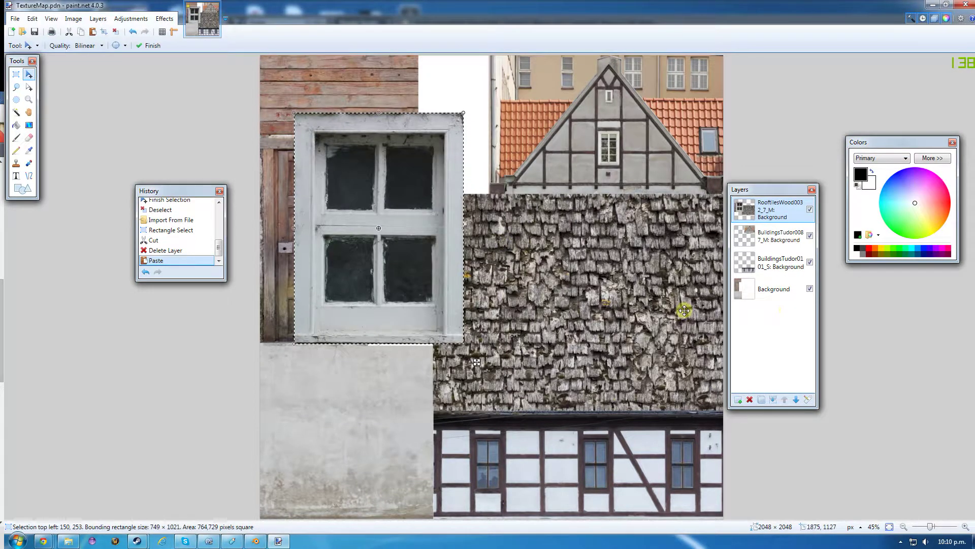
key(ctrl+z)
click(738, 400)
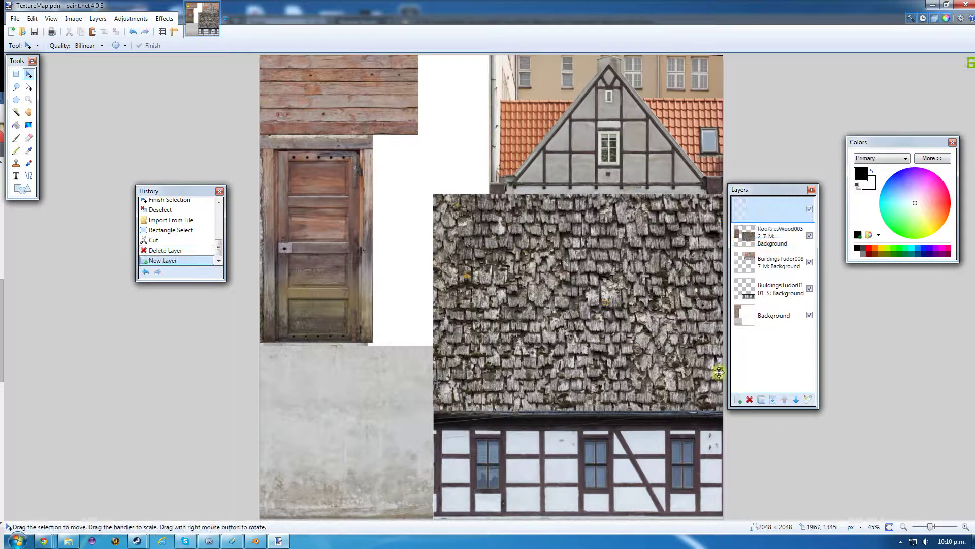
key(ctrl+v)
drag(367, 199, 487, 273)
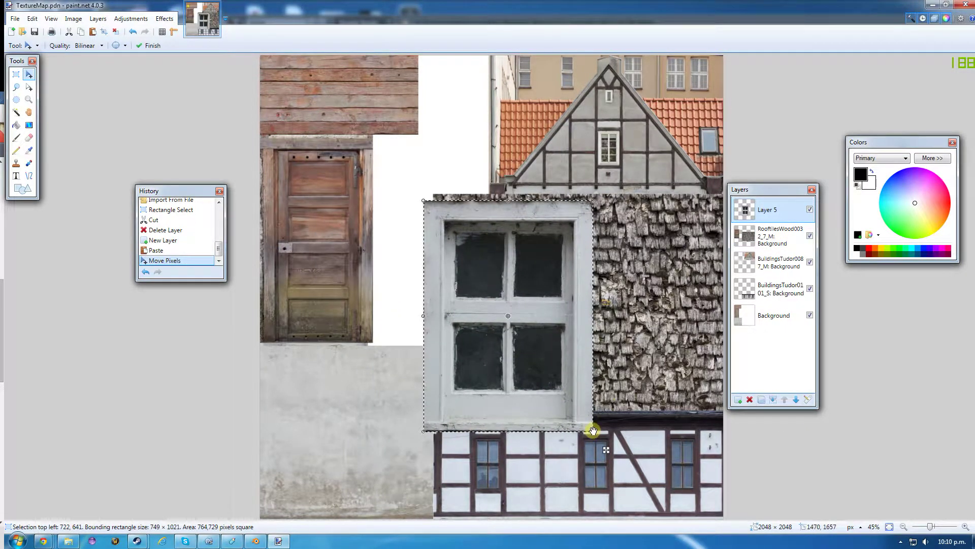
drag(594, 431, 507, 315)
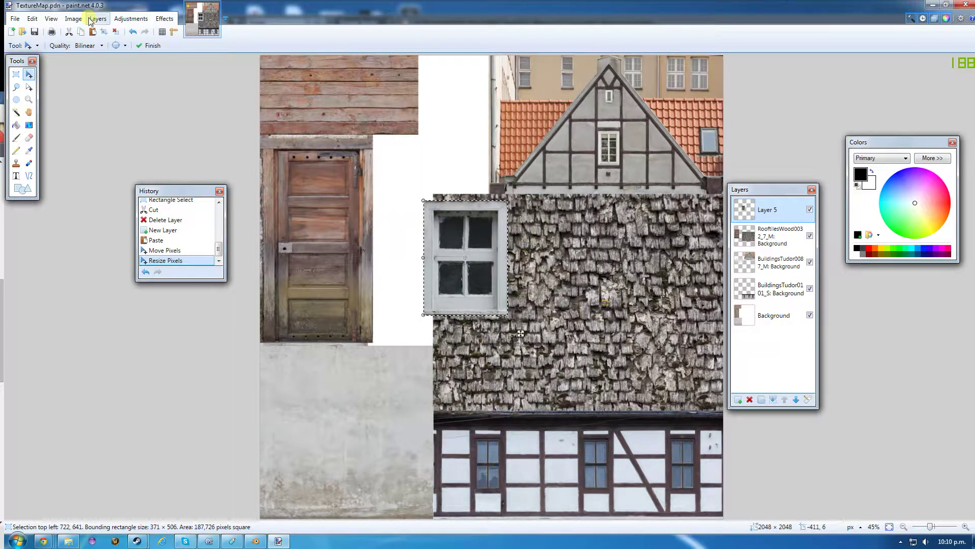
- Move the window to the map's upper edge beside the red planks and enlarge it to about 385 × 524 pixels
click(51, 18)
click(66, 76)
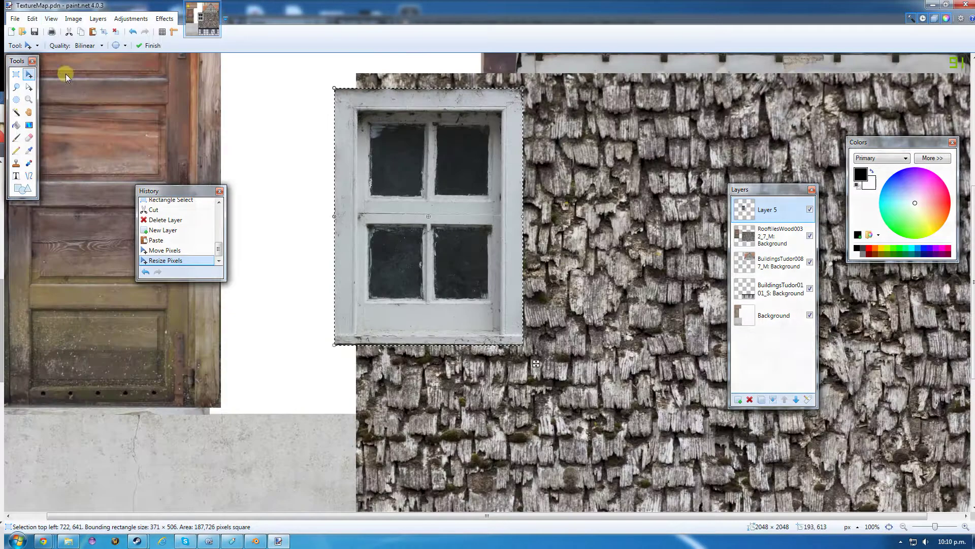
drag(414, 226, 355, 198)
scroll(373, 272, up, 4)
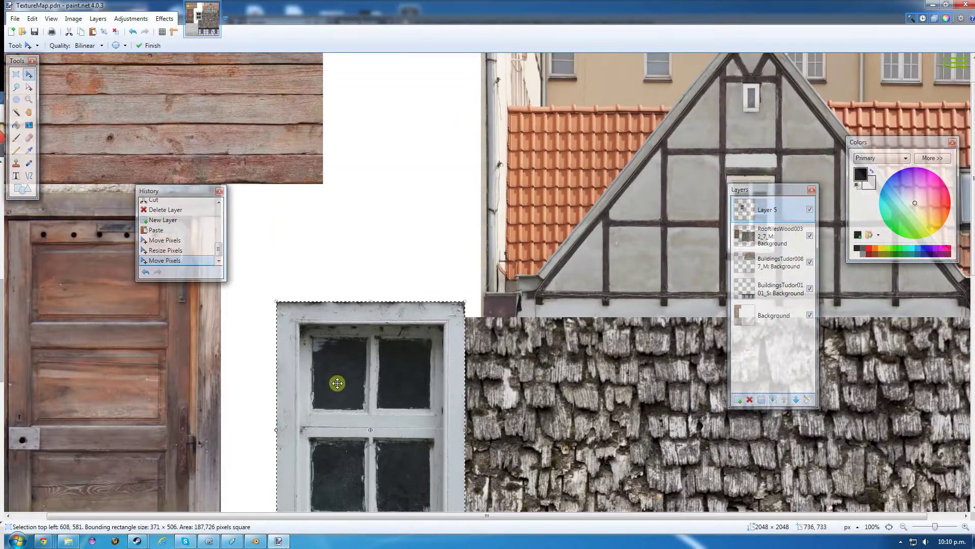
drag(337, 383, 401, 139)
scroll(414, 251, up, 1)
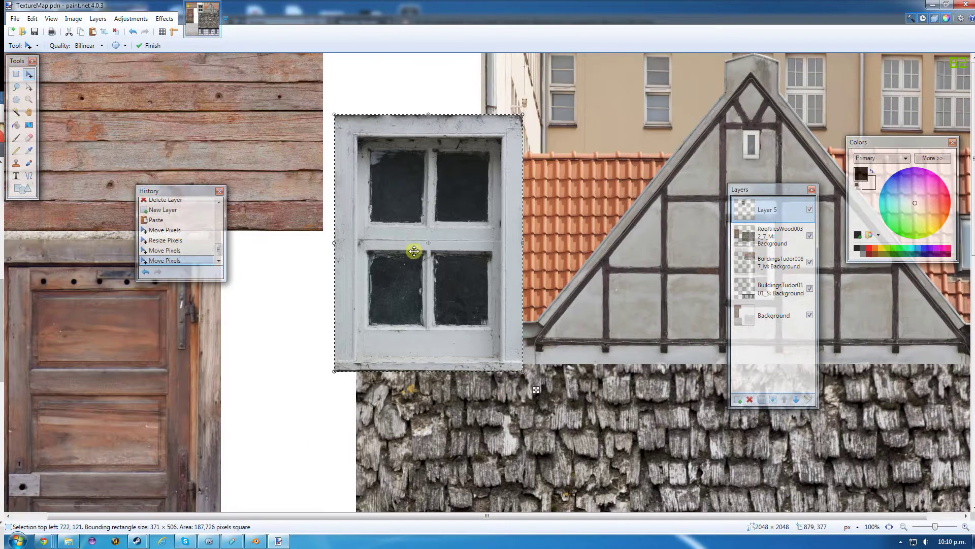
drag(427, 226, 417, 166)
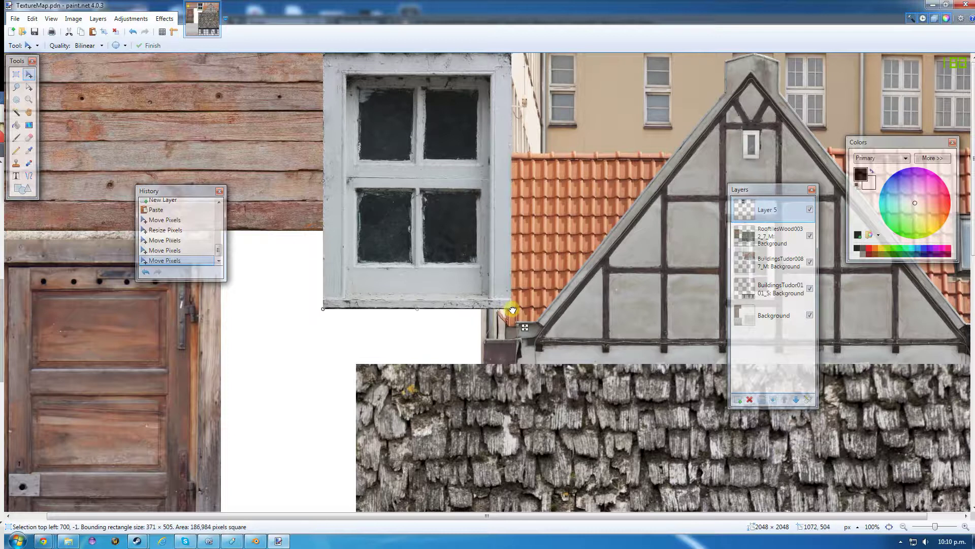
mouse_move(513, 310)
mouse_down()
mouse_move(528, 327)
mouse_move(519, 318)
mouse_up()
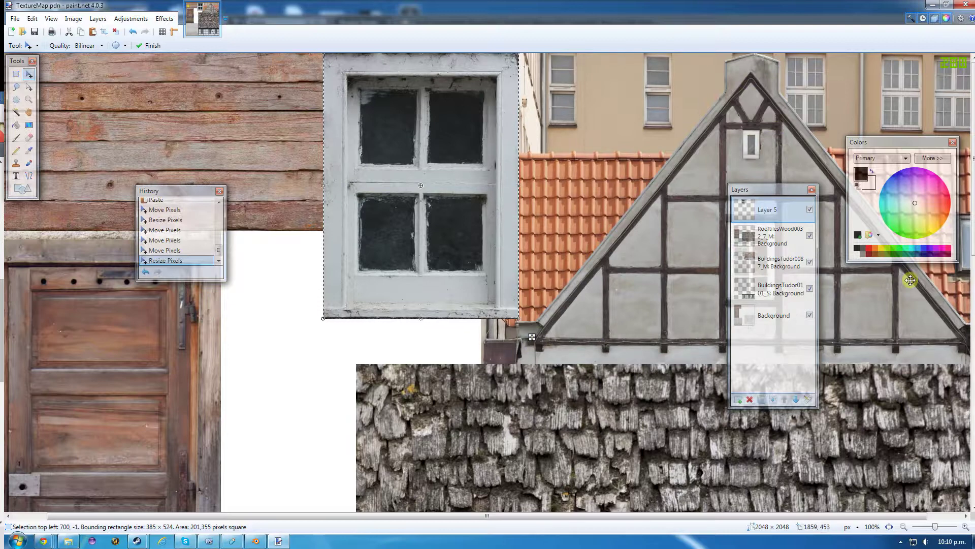
scroll(453, 285, down, 5)
scroll(453, 285, up, 5)
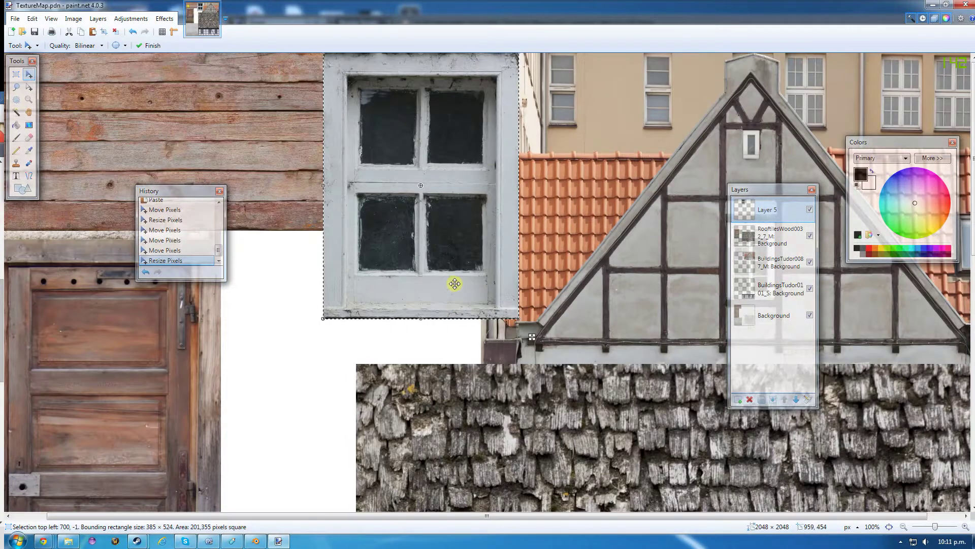
ctrl+scroll(453, 285, down, 3)
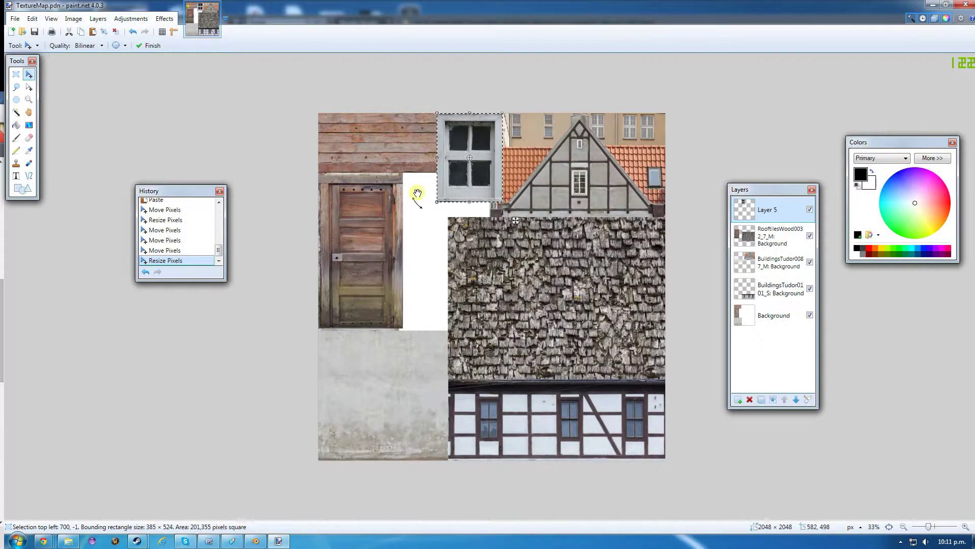
- Start saving a copy of the texture map under the name texturemap as a JPEG, browsing to the Desktop
click(15, 20)
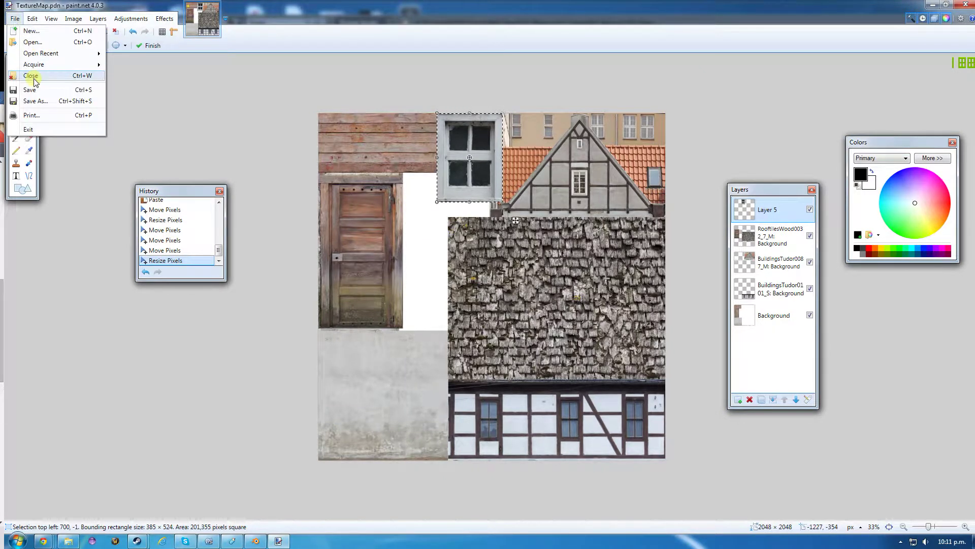
click(32, 102)
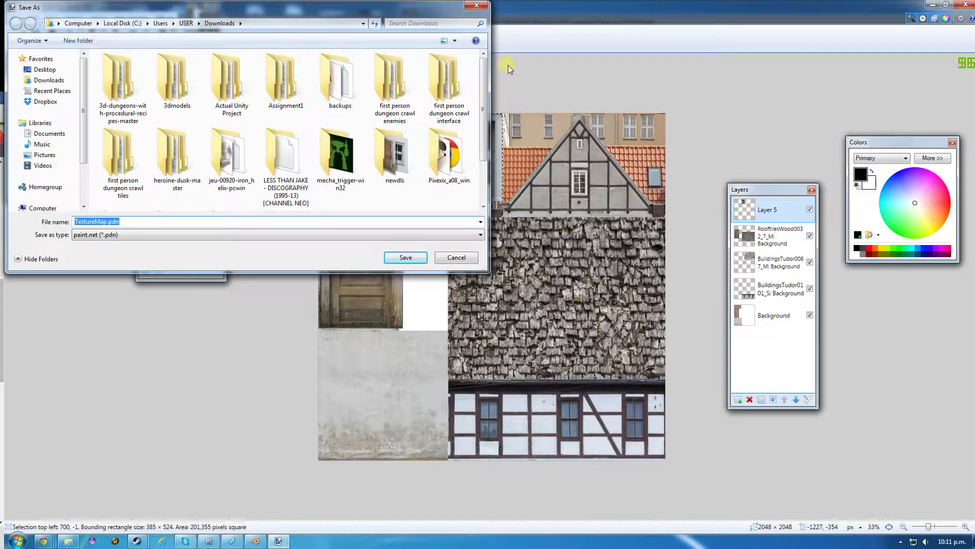
click(44, 71)
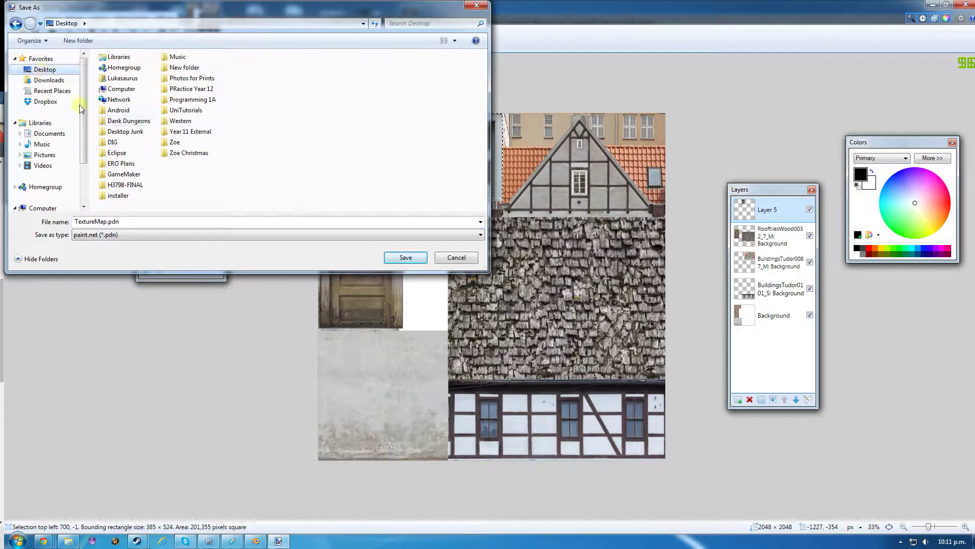
double_click(134, 222)
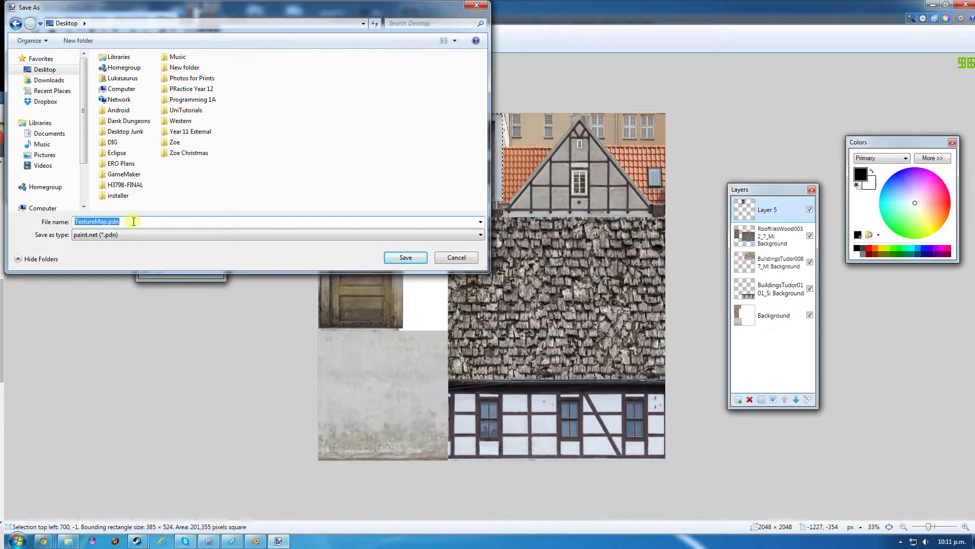
text(textur)
click(221, 238)
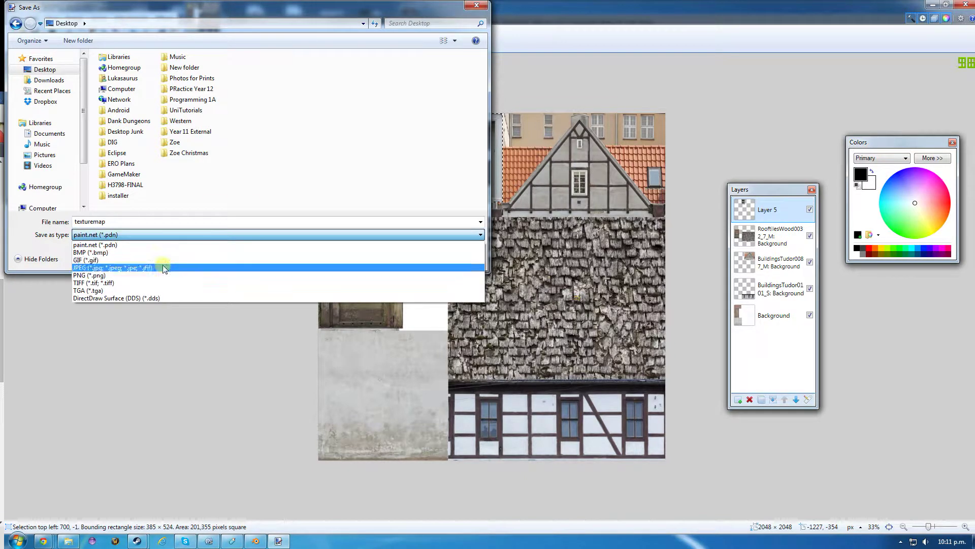
click(164, 266)
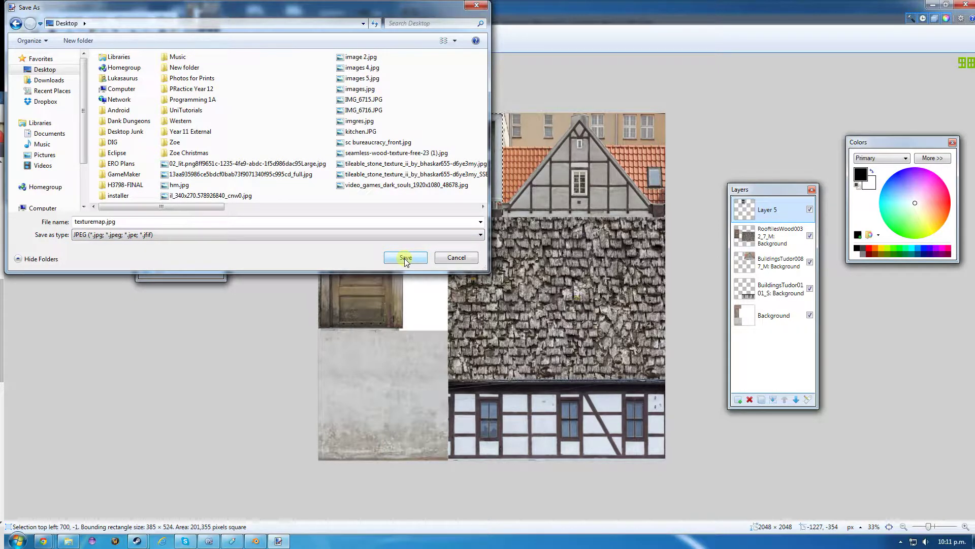
- Save the JPEG in the DIG folder at quality 95 with flattened layers, and undo the flattening
double_click(181, 121)
click(16, 24)
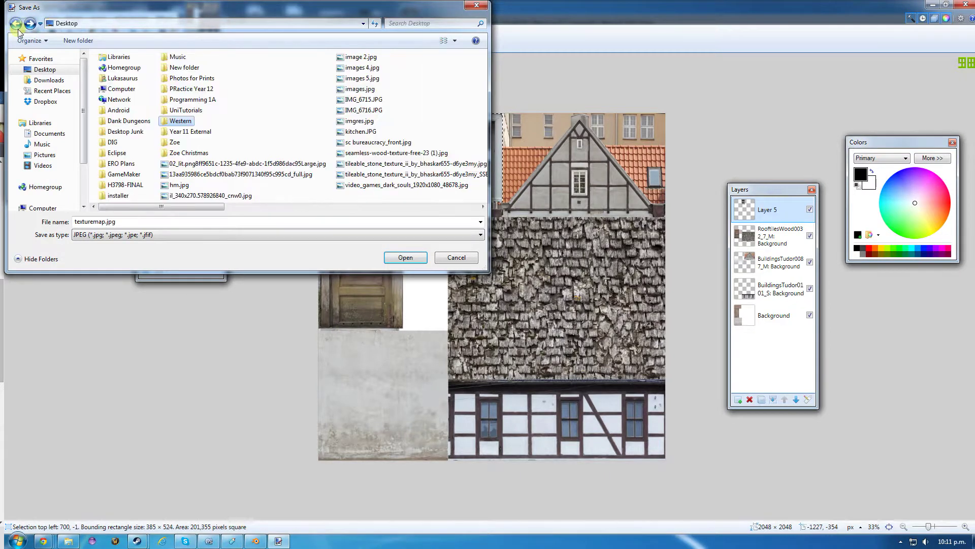
double_click(115, 143)
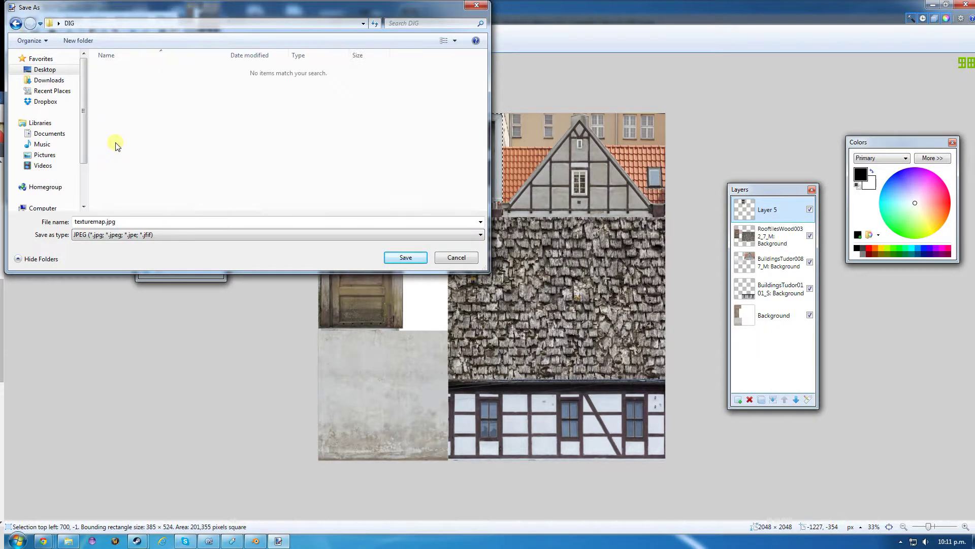
click(399, 259)
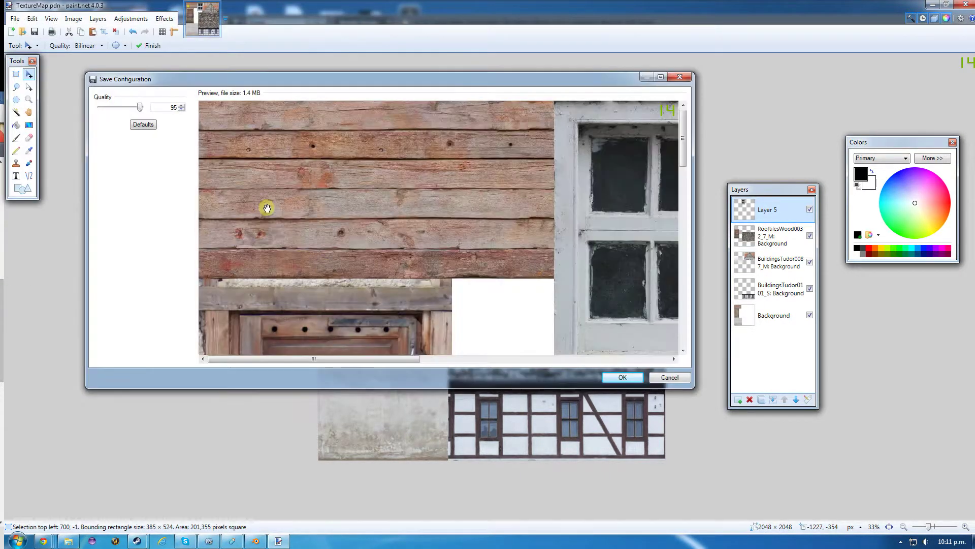
click(622, 377)
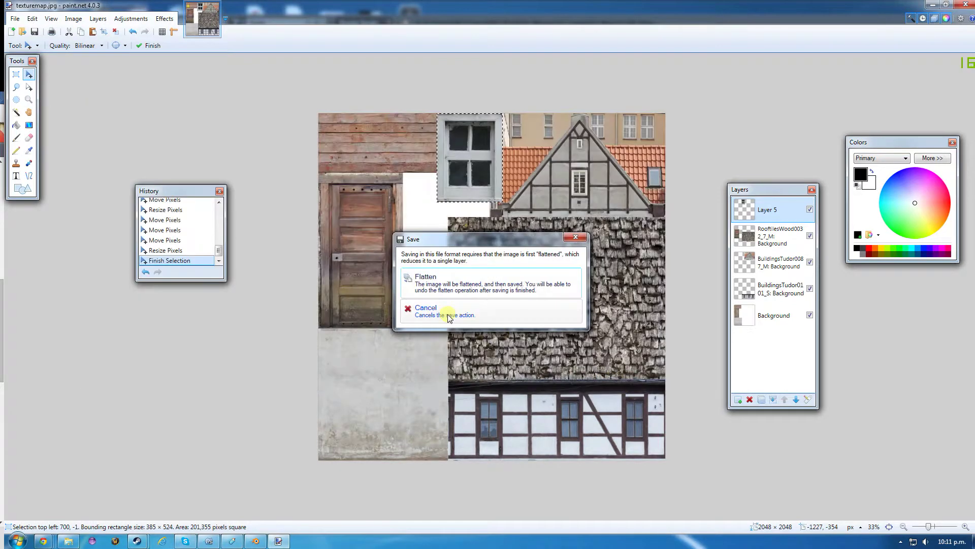
click(446, 293)
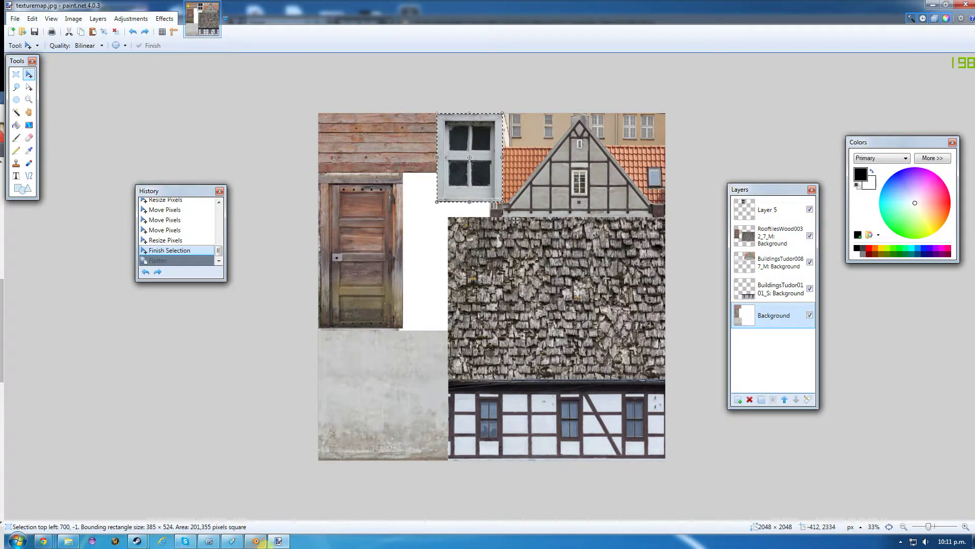
- Switch to Blender, select the house's main roof and enter Edit Mode on it
click(258, 542)
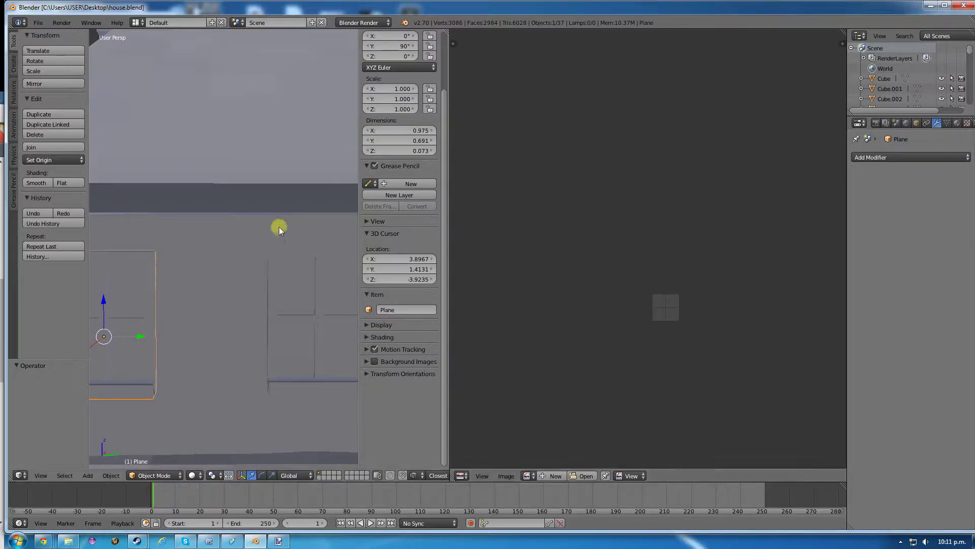
scroll(222, 233, down, 12)
scroll(175, 215, up, 5)
middle_drag(183, 191, 132, 215)
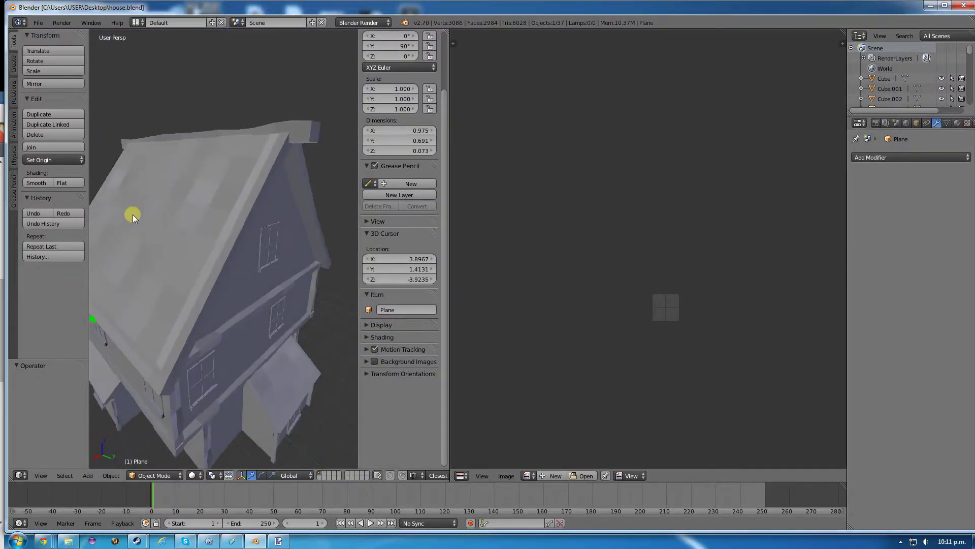
right_click(159, 218)
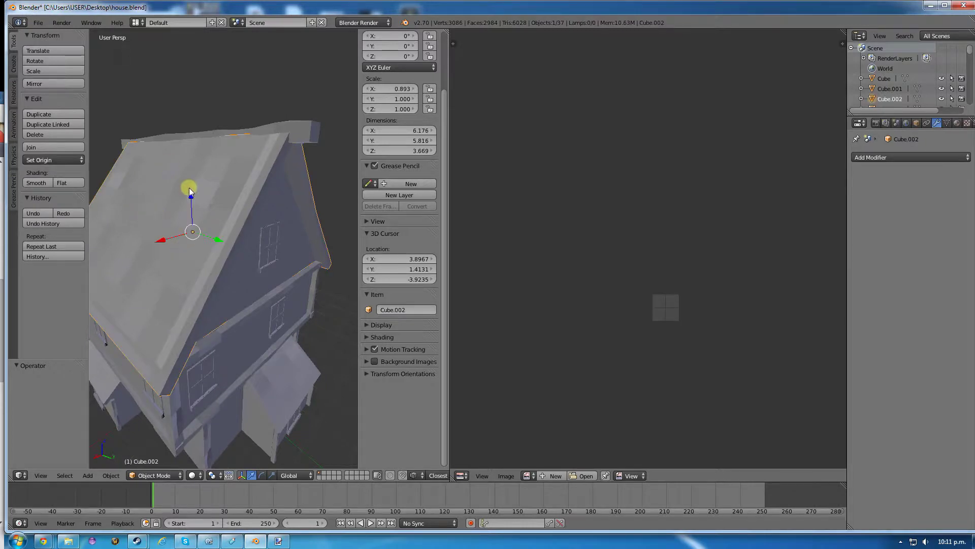
key(Tab)
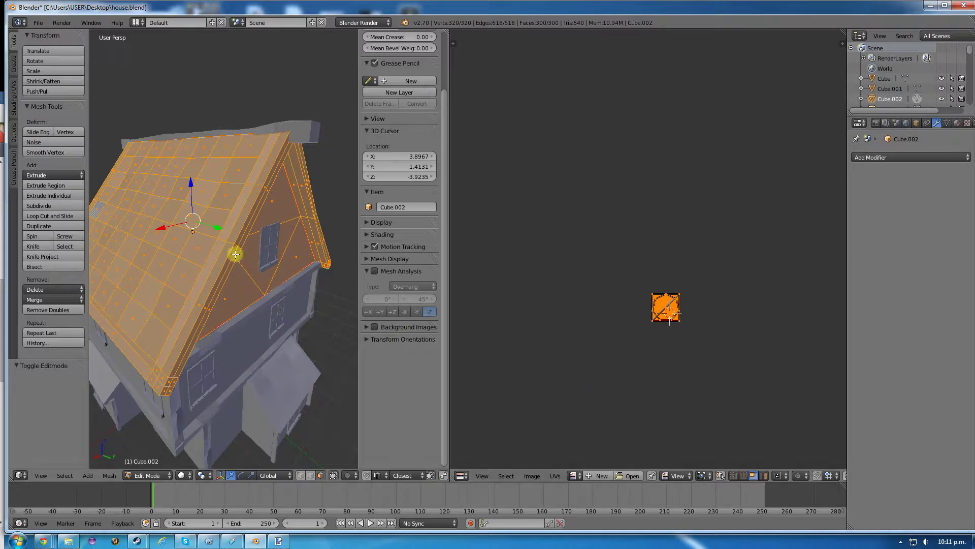
- Create a new image named TextuveMapUVs, 1024 × 1024 px, in the UV editor
click(594, 476)
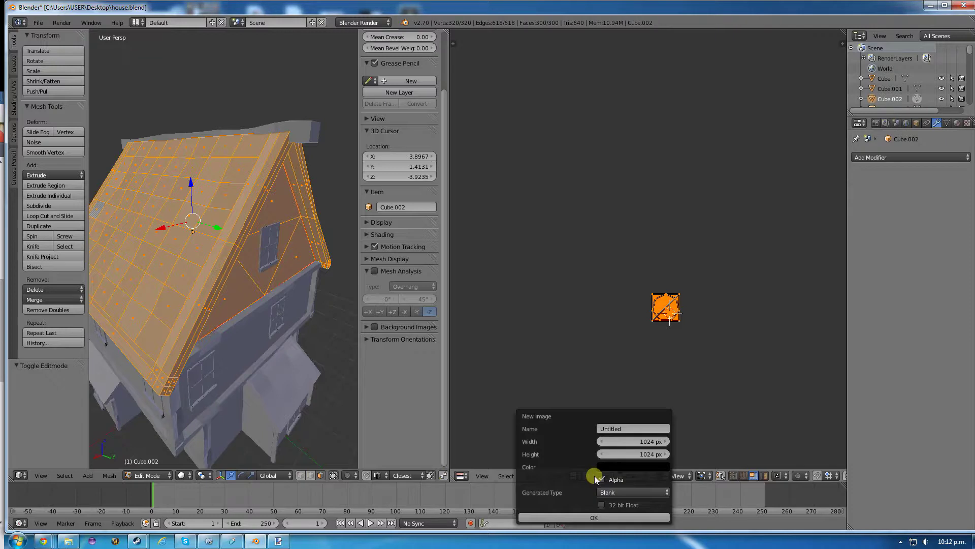
click(628, 427)
click(605, 517)
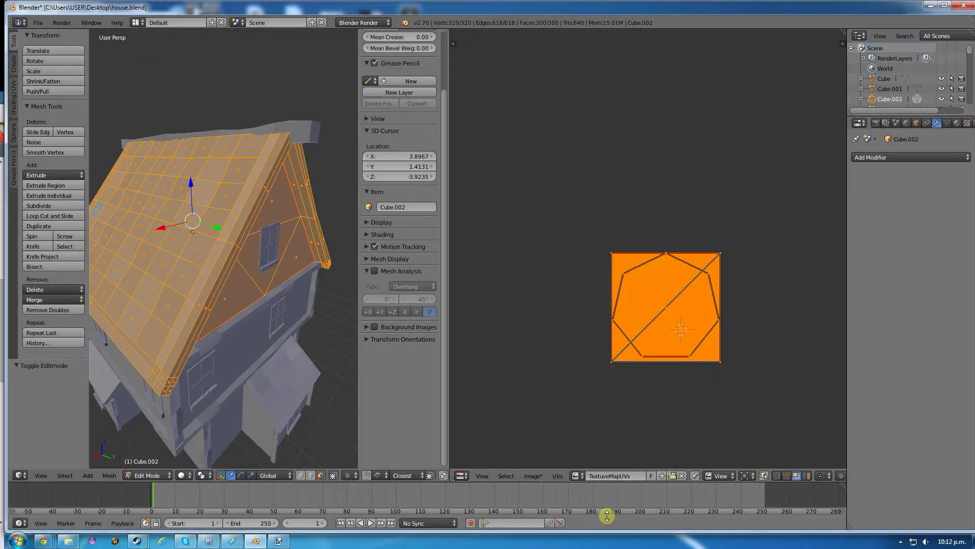
- Load texturemap.jpg from the Desktop's DIG folder into the UV editor
click(533, 476)
click(543, 456)
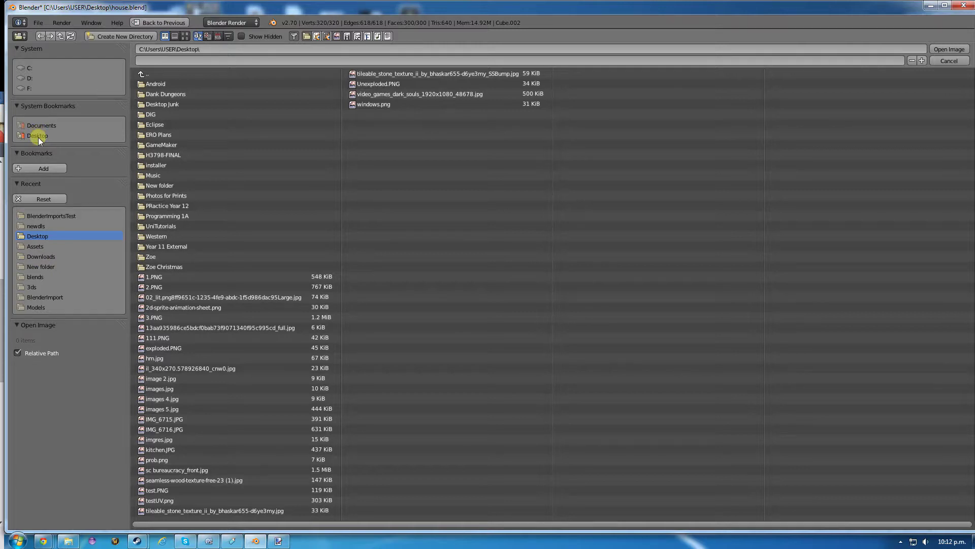
click(146, 114)
double_click(162, 85)
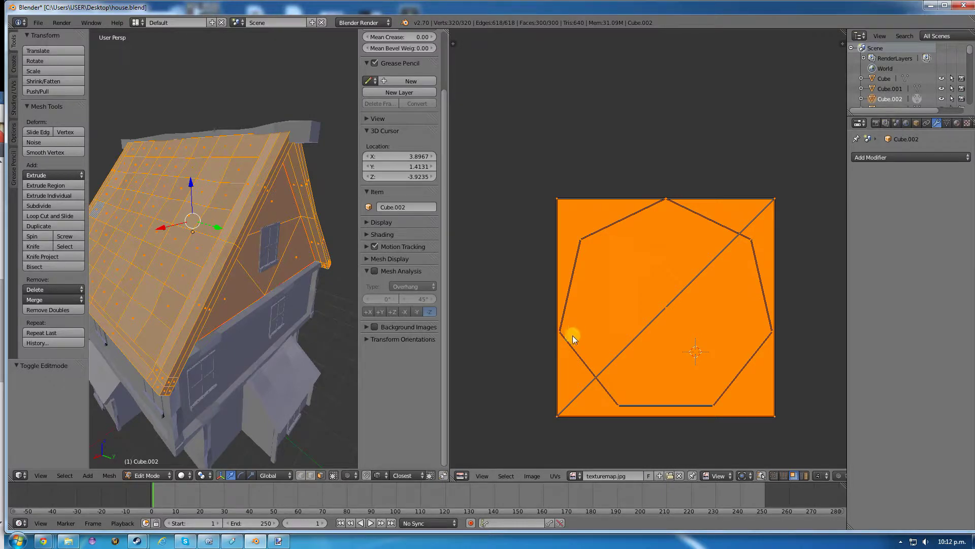
- Examine the loaded texture map with and without the roof's UV layout on top of it
click(577, 476)
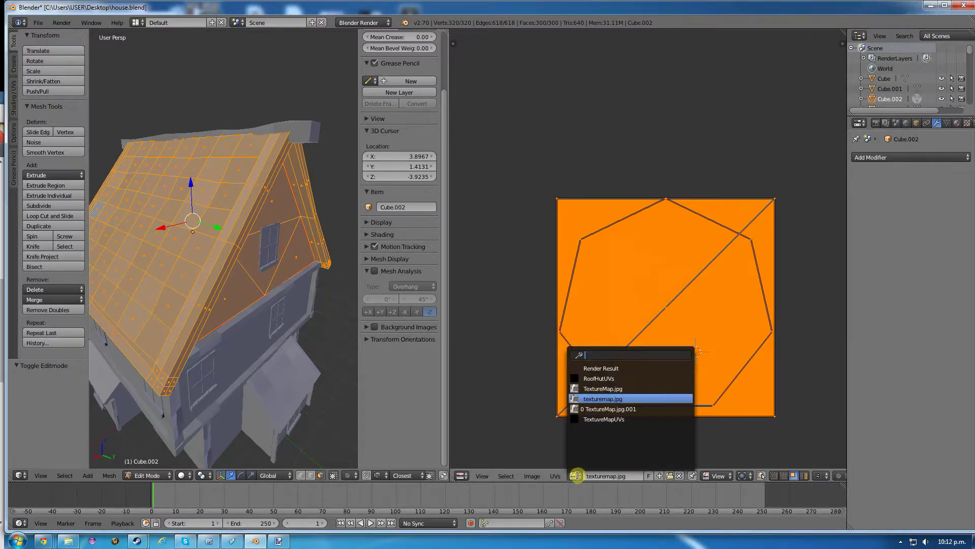
key(Tab)
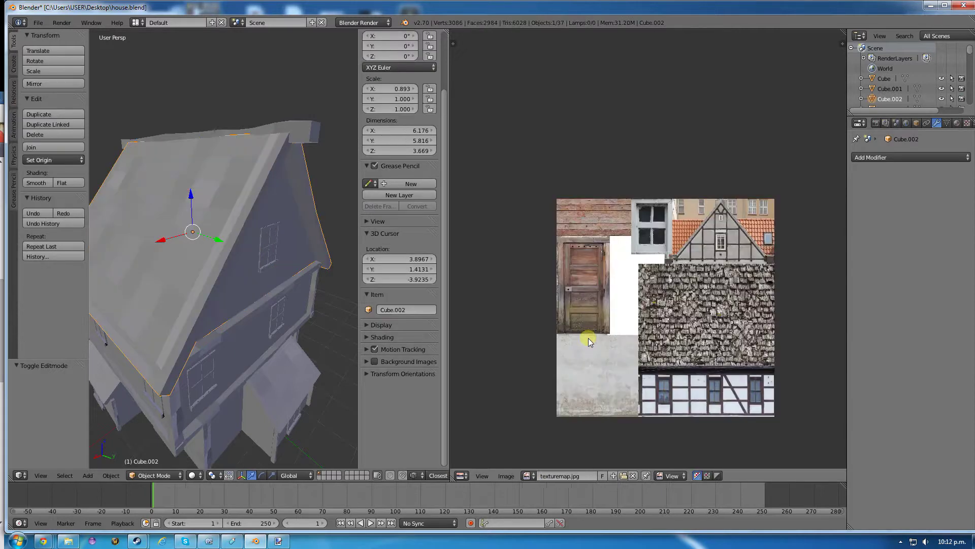
key(Tab)
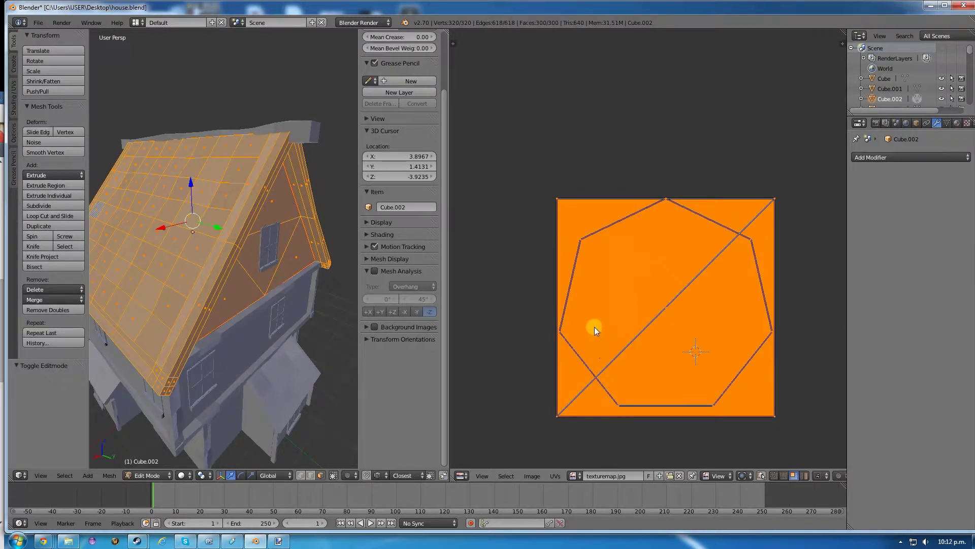
key(Tab)
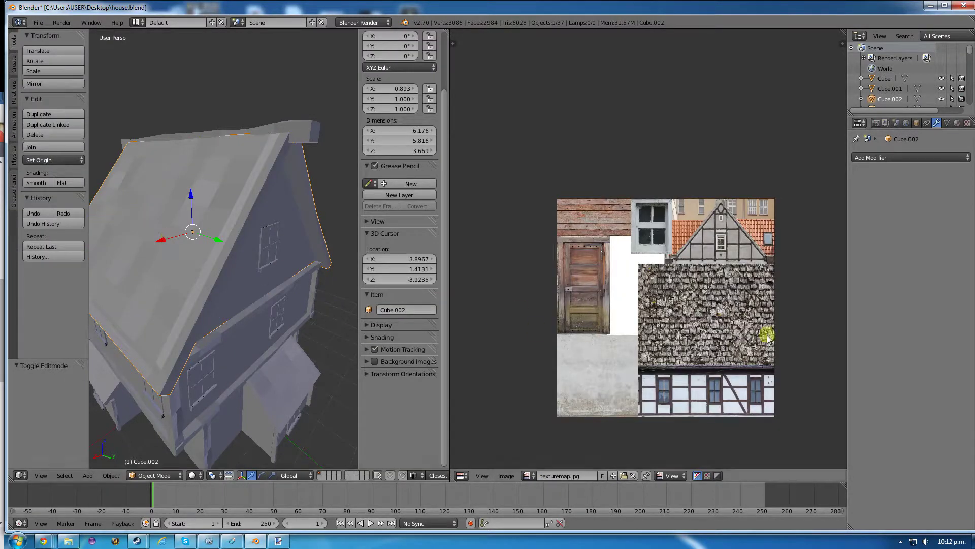
key(Tab)
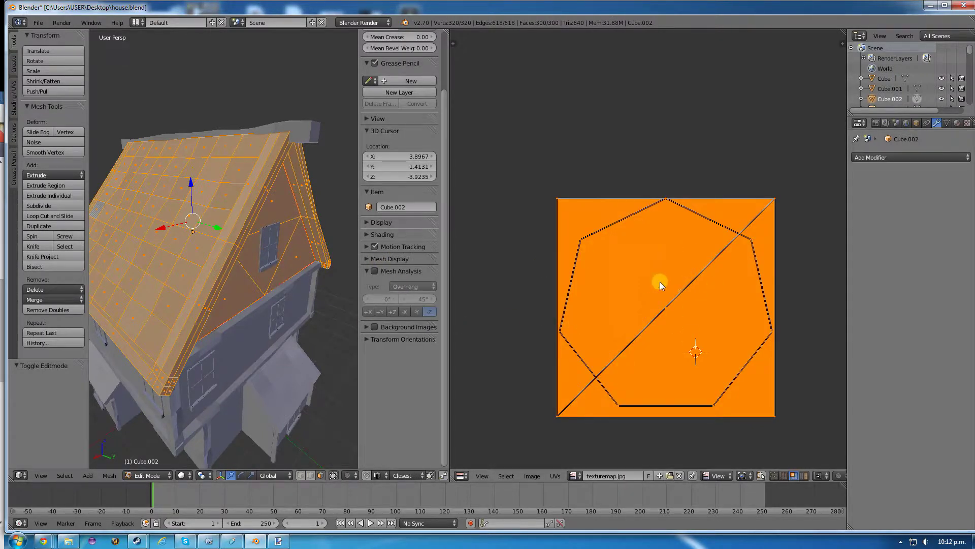
key(Tab)
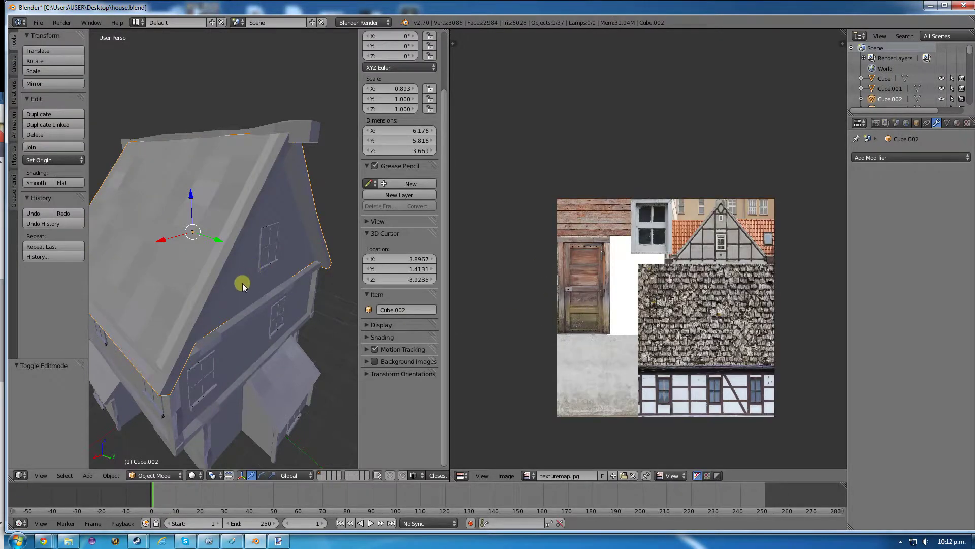
key(Tab)
- Clear the roof's selection and select the four triangular faces of the front gable
key(a)
right_click(256, 236)
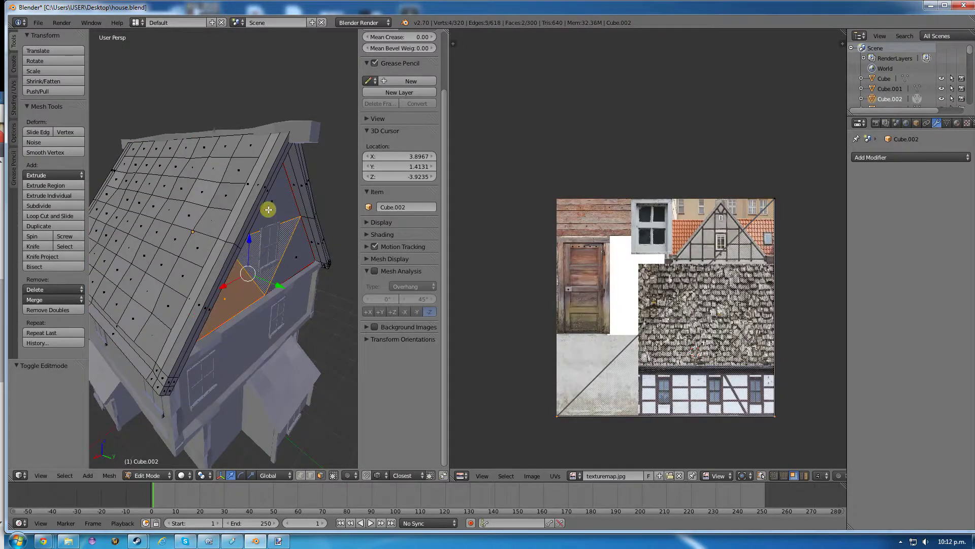
shift+right_click(269, 210)
shift+right_click(298, 255)
middle_drag(298, 254, 273, 255)
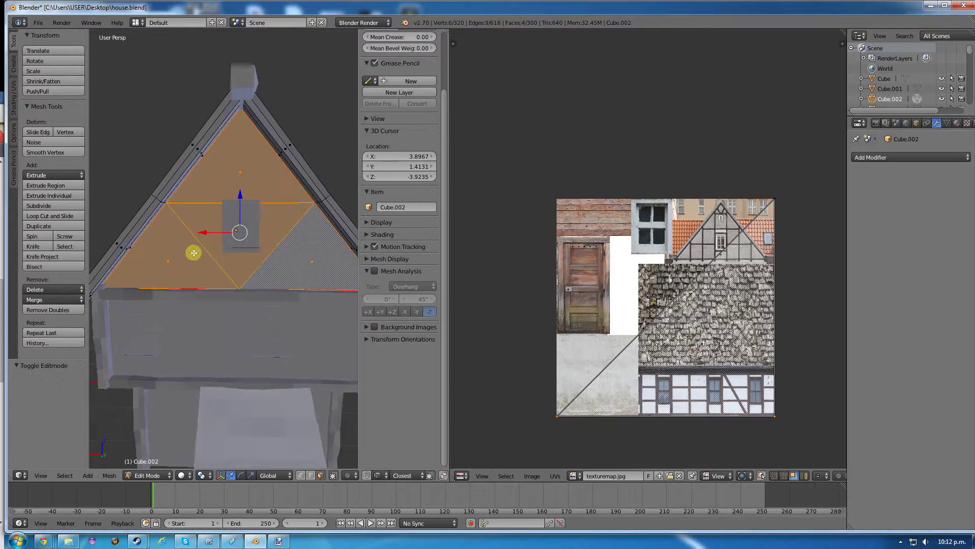
middle_drag(193, 252, 164, 270)
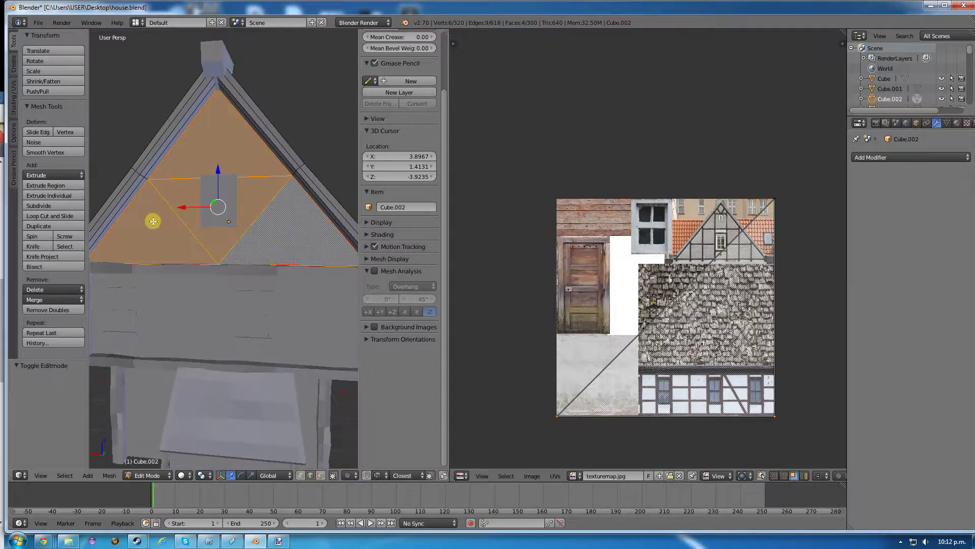
- Select the edges outlining the gable triangle, along both slopes and the base
alt+right_click(128, 206)
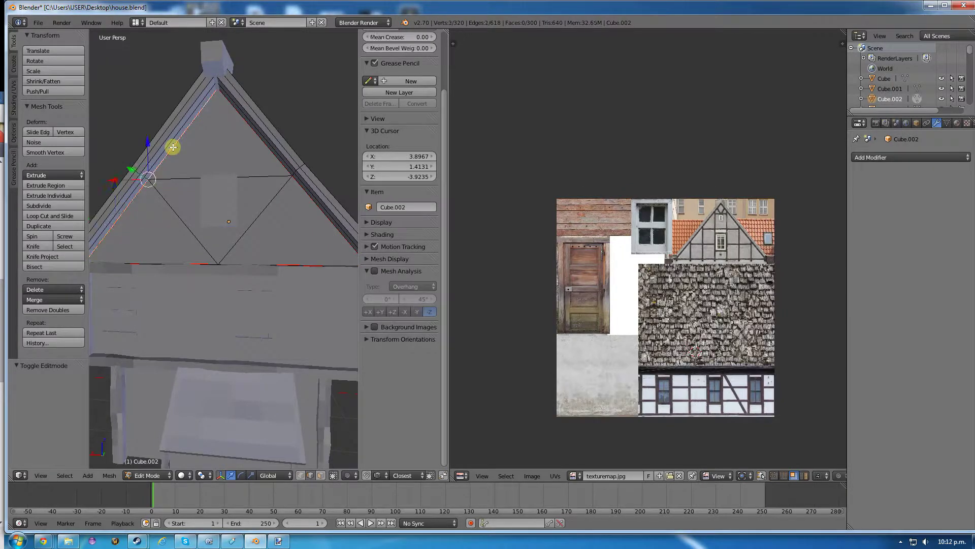
shift+right_click(261, 155)
shift+right_click(307, 196)
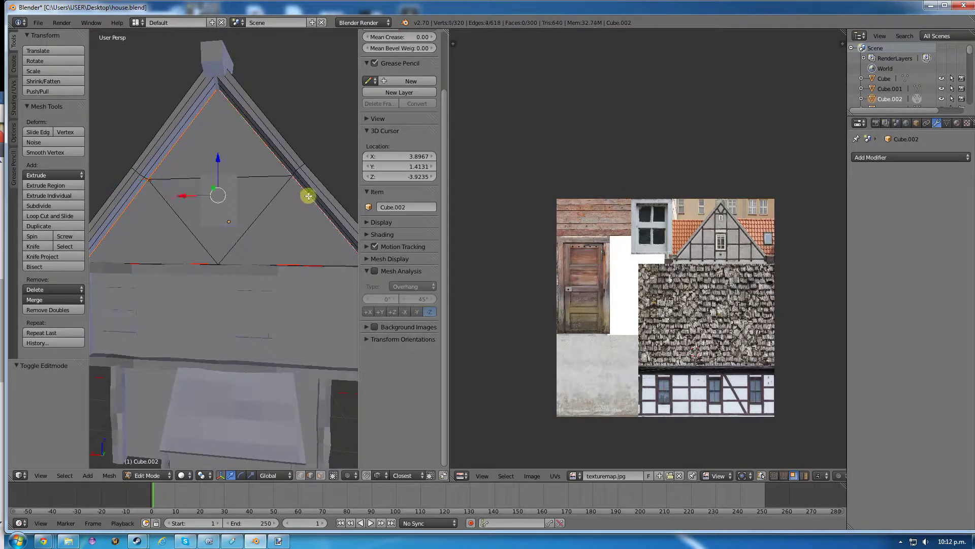
shift+right_click(297, 260)
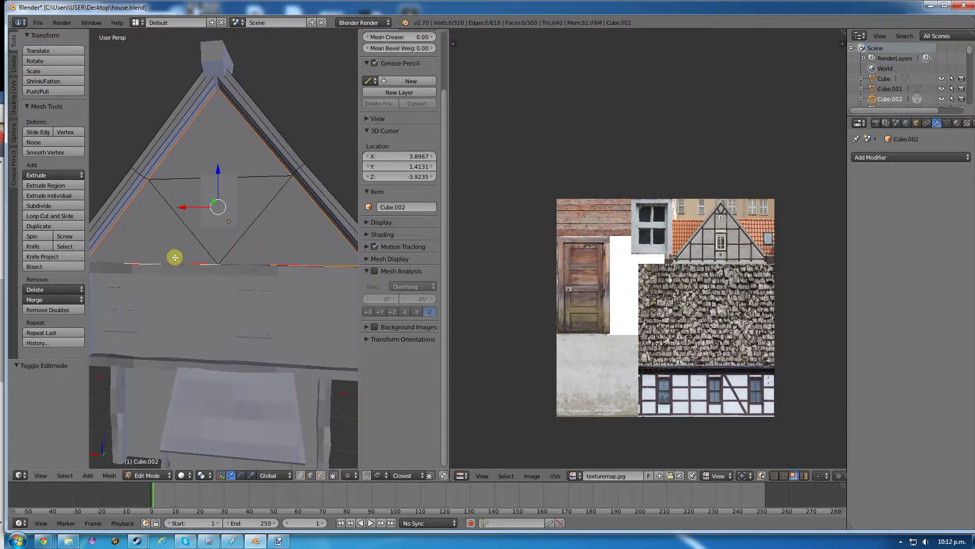
mouse_move(173, 197)
middle_down()
mouse_move(183, 202)
mouse_move(176, 212)
middle_up()
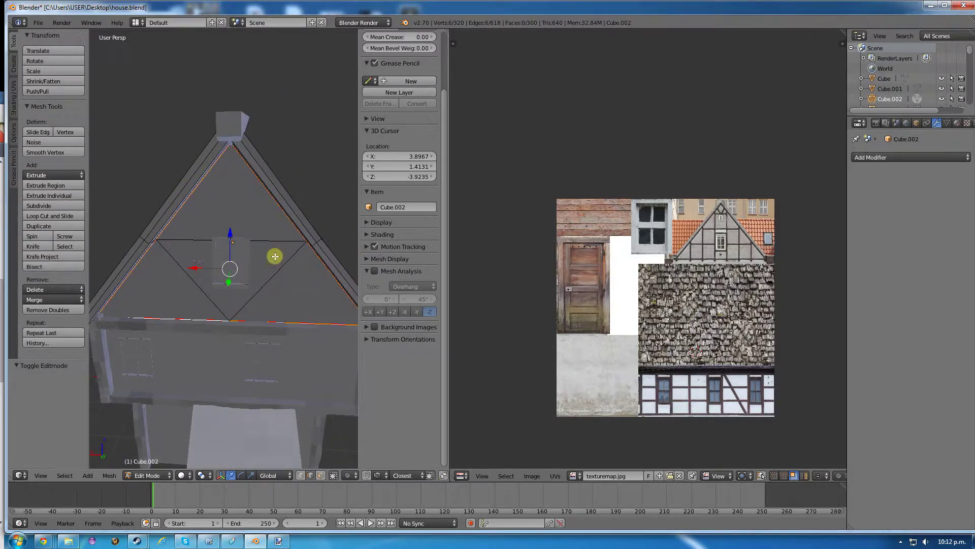
scroll(320, 263, down, 3)
middle_drag(146, 261, 126, 209)
scroll(221, 220, up, 2)
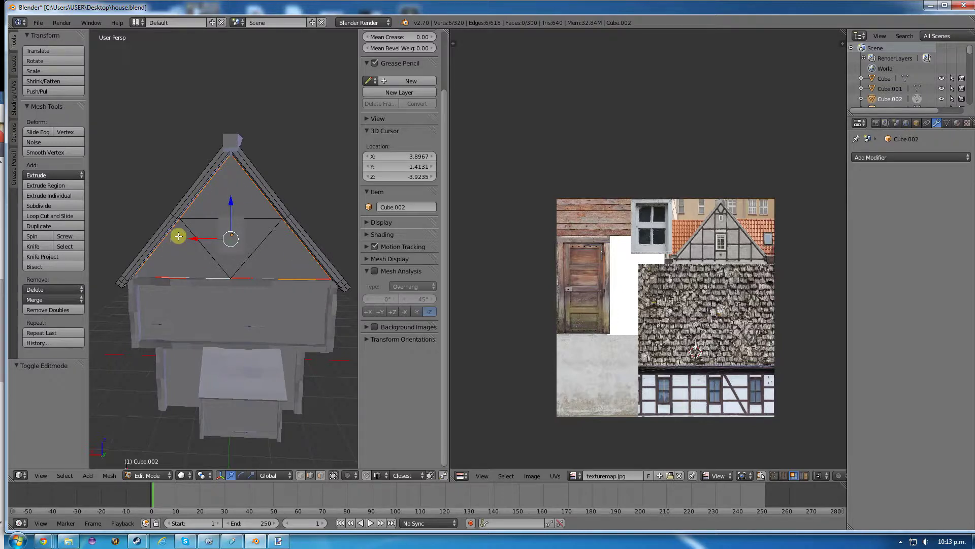
- Deselect the outline edges and select the gable's upper, middle and two lower triangular faces
key(a)
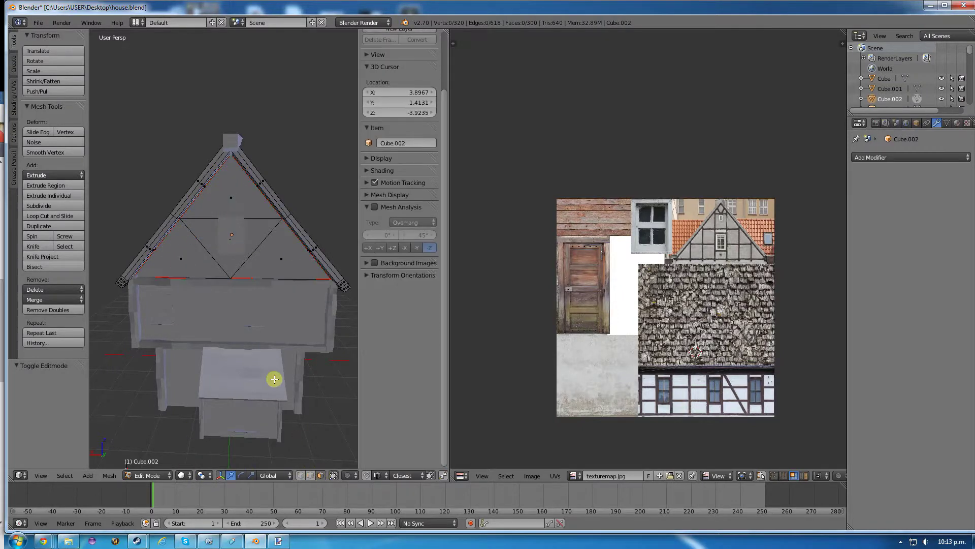
right_click(234, 203)
shift+right_click(281, 251)
shift+right_click(231, 240)
shift+right_click(186, 246)
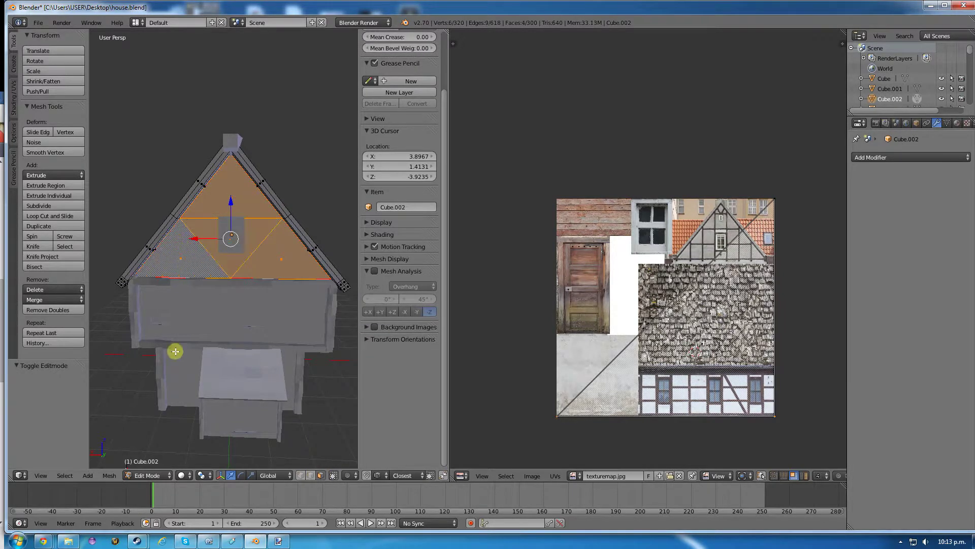
- Unwrap the selected front gable faces and select their whole UV layout over the texture map
click(109, 475)
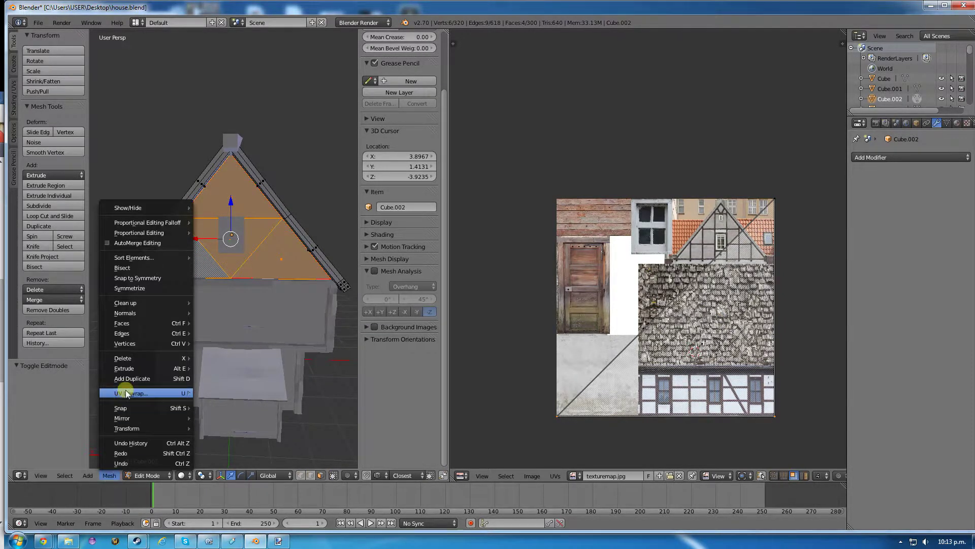
mouse_move(127, 393)
click(215, 395)
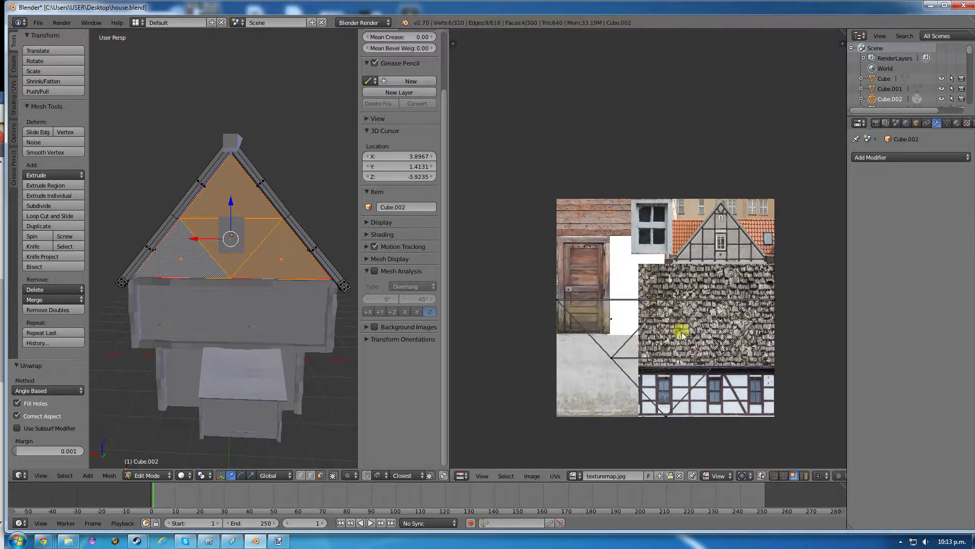
key(a)
key(a)
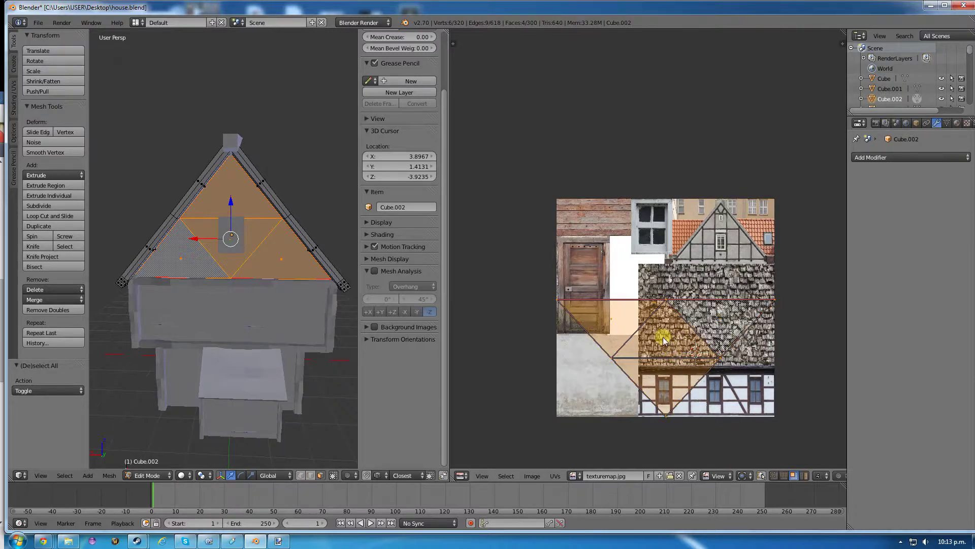
- Move the gable's UV layout by about 0.128 in X and 0.165 in Y and rotate it 180 degrees
key(g)
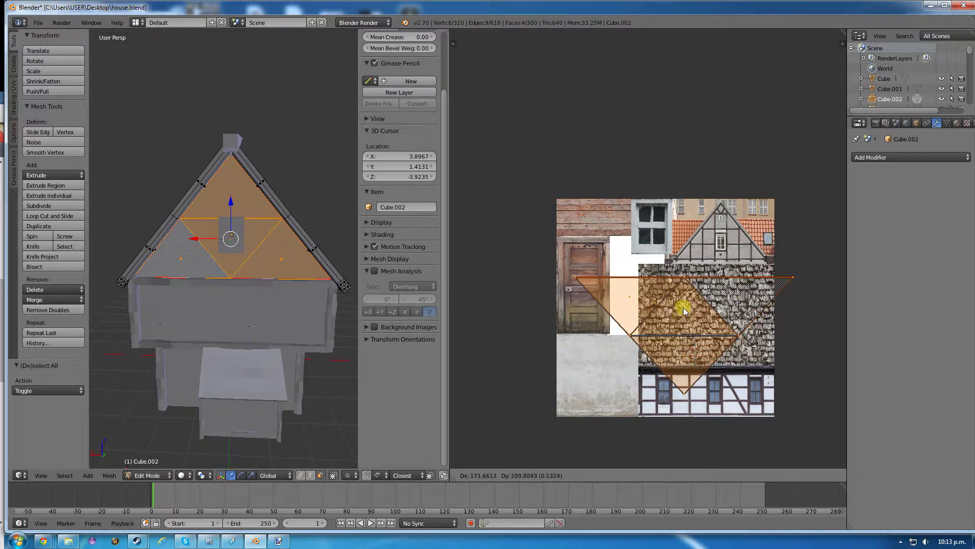
click(692, 304)
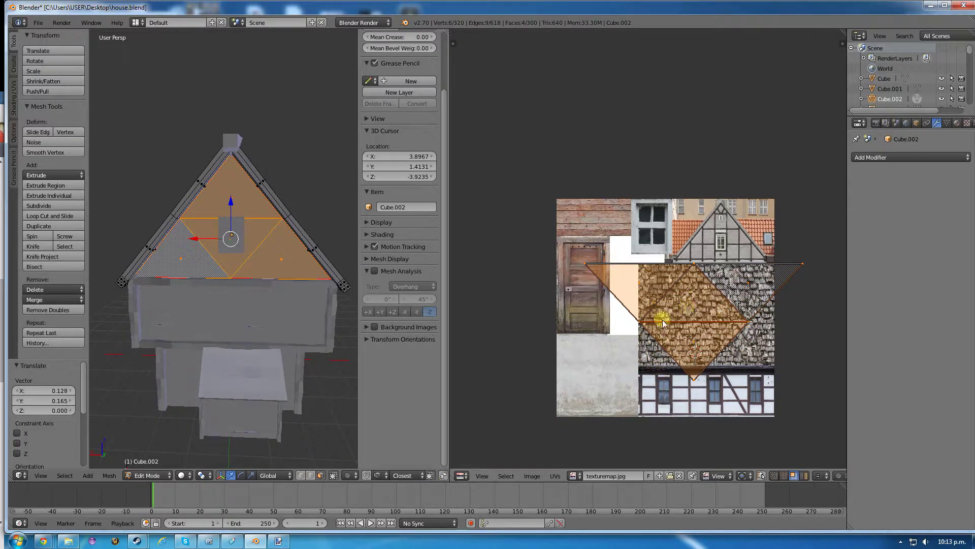
key(r)
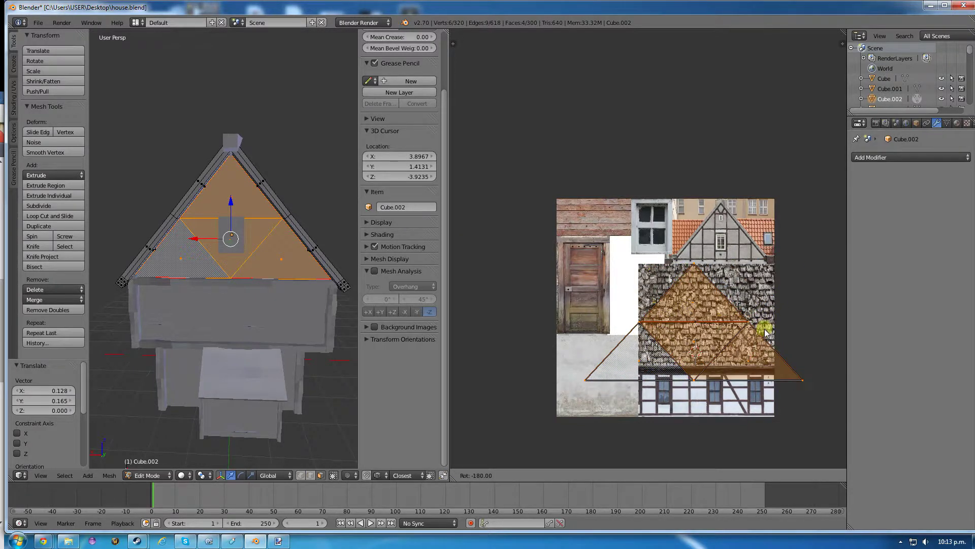
click(762, 333)
- Scale the gable's UV layout to about 0.477 and position it over the half-timbered gable in the texture map
key(g)
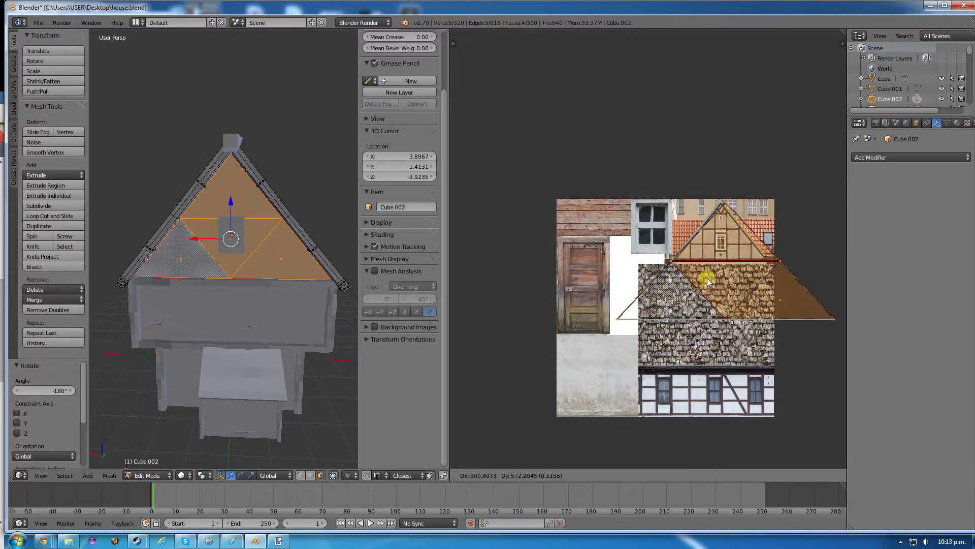
click(695, 282)
key(s)
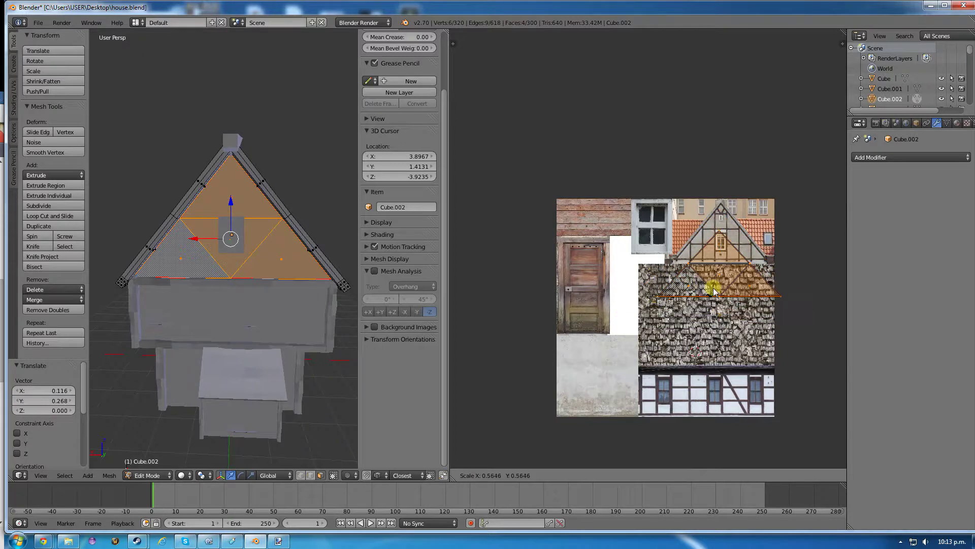
click(713, 270)
key(g)
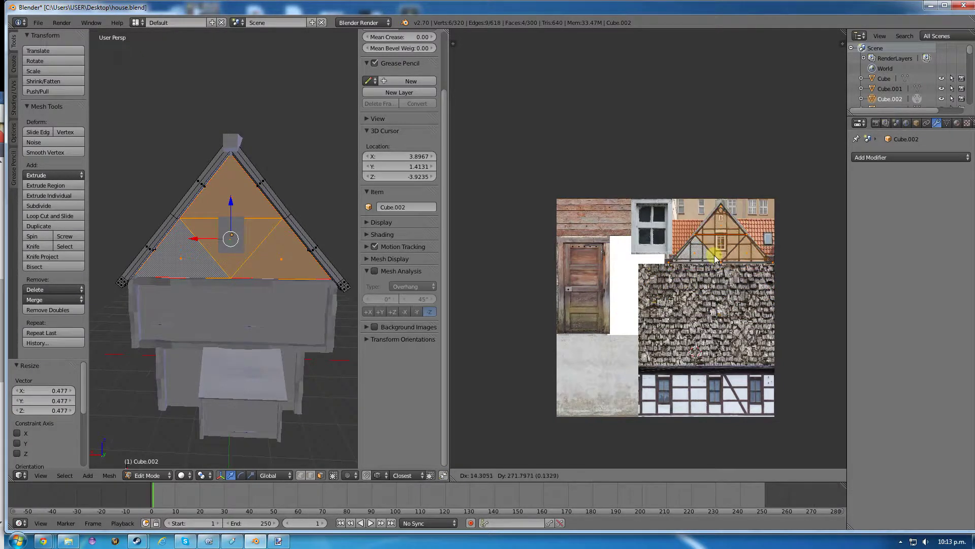
click(715, 259)
- Scale the gable's UV layout by about 0.894 along X and 1.065 along Y, and shift it up by about 0.012
key(s)
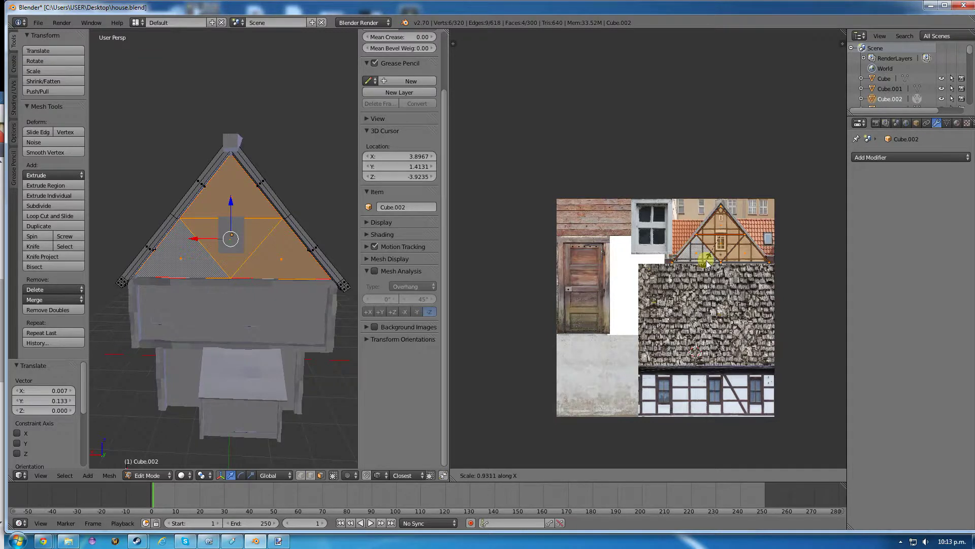
click(709, 263)
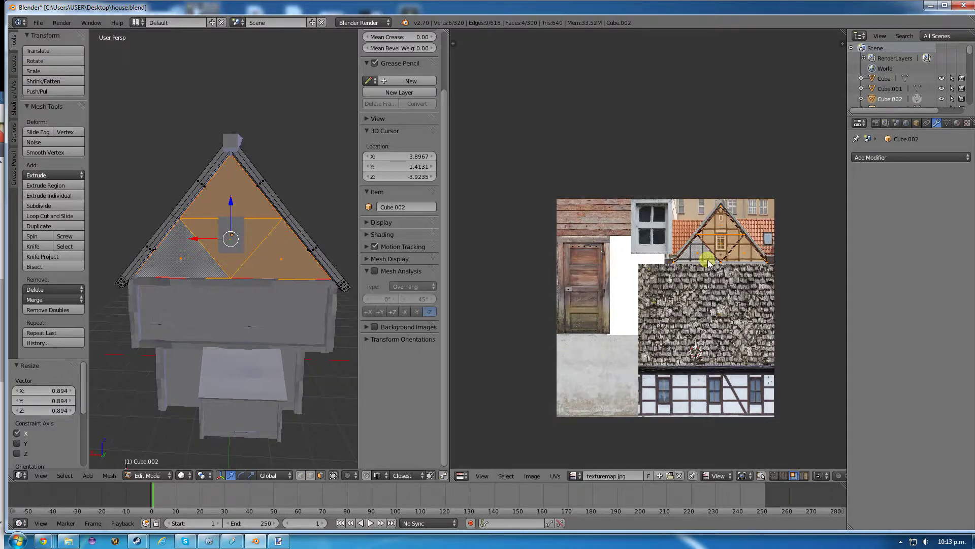
key(s)
key(y)
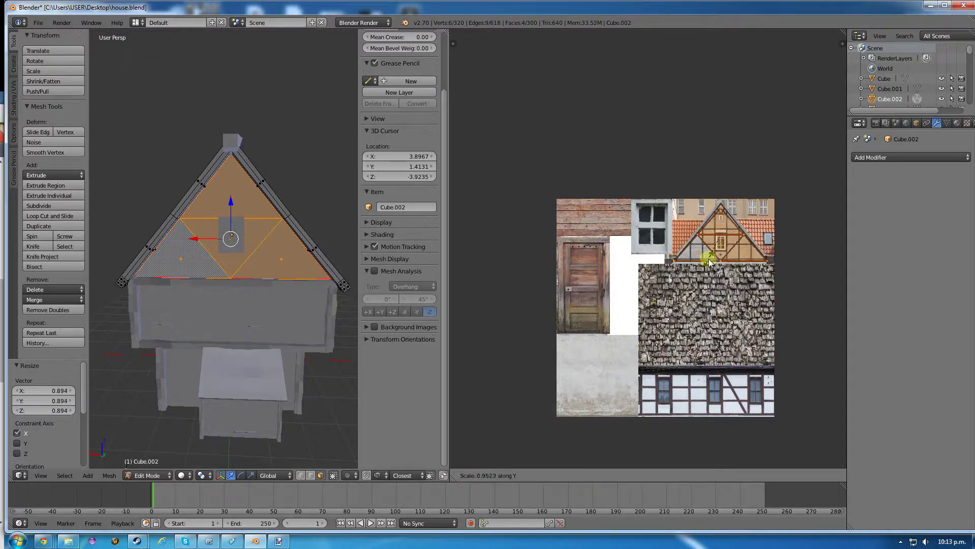
click(710, 262)
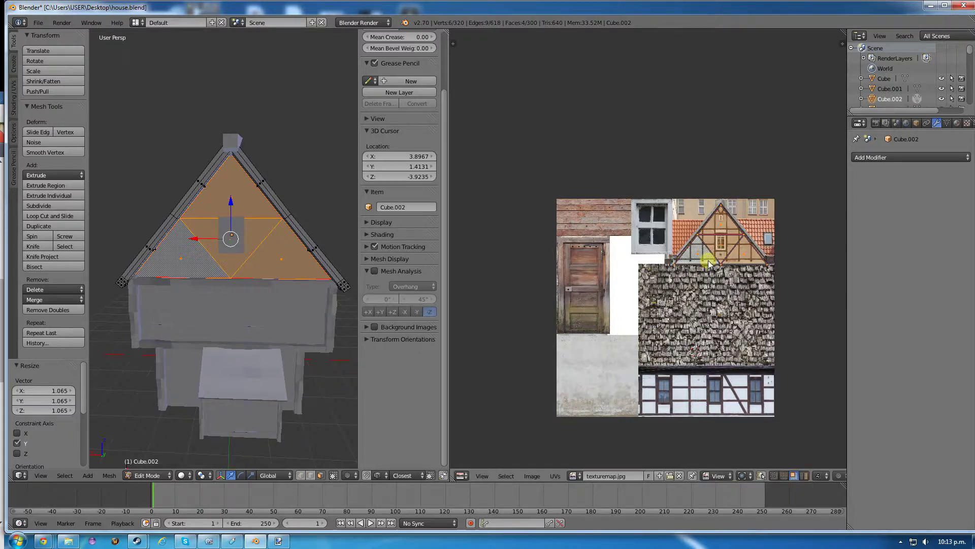
key(g)
click(709, 260)
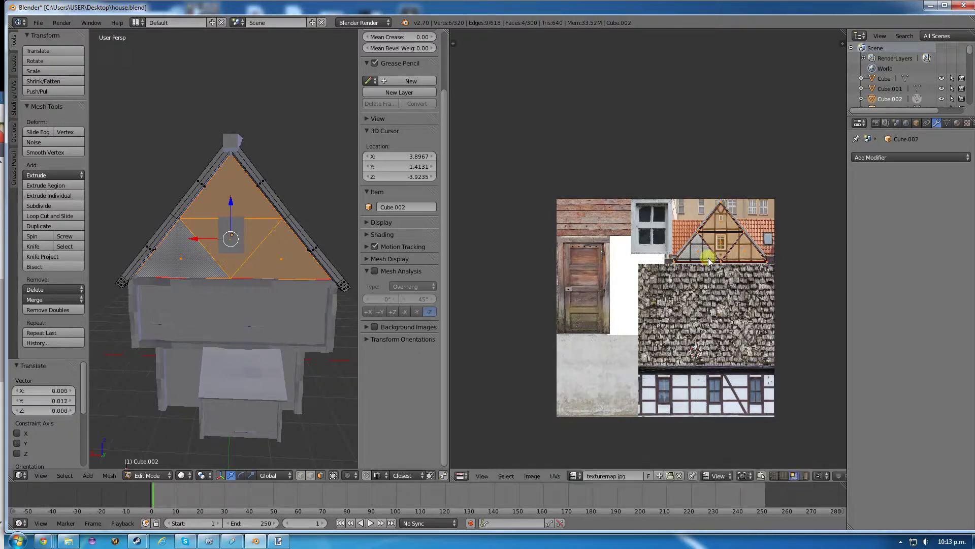
- Set the 3D view to Texture shading and nudge the gable's UV layout by about 0.001 in X and Y
click(185, 474)
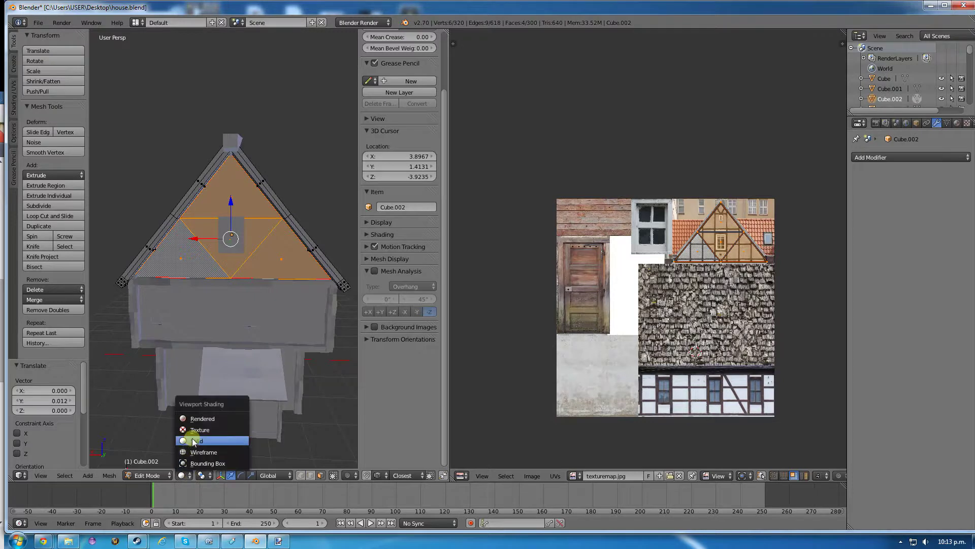
click(193, 430)
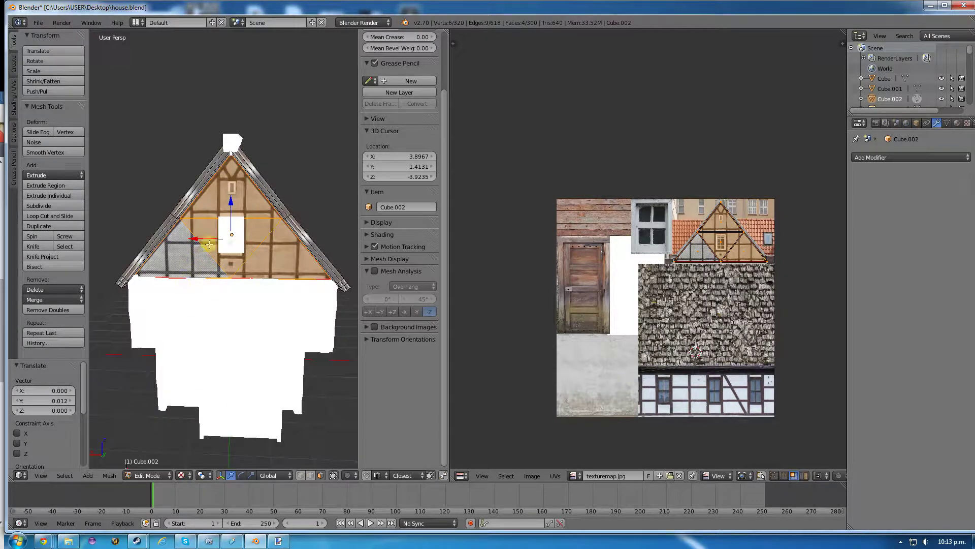
scroll(721, 241, up, 2)
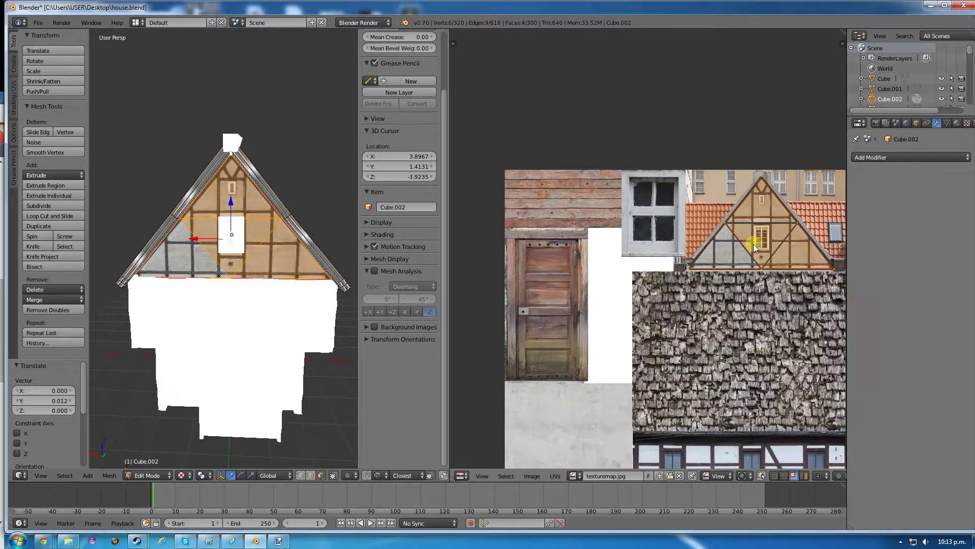
middle_drag(764, 254, 628, 265)
scroll(662, 259, up, 2)
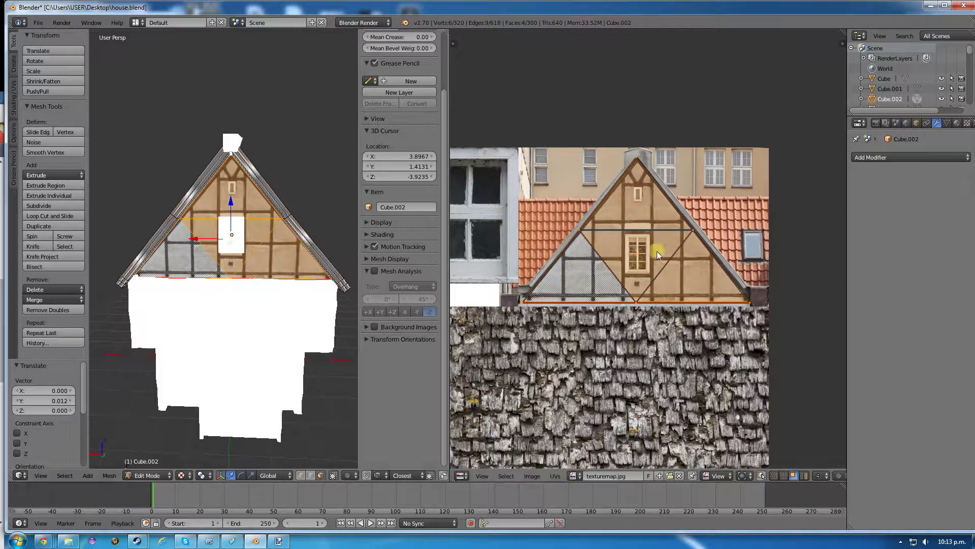
key(g)
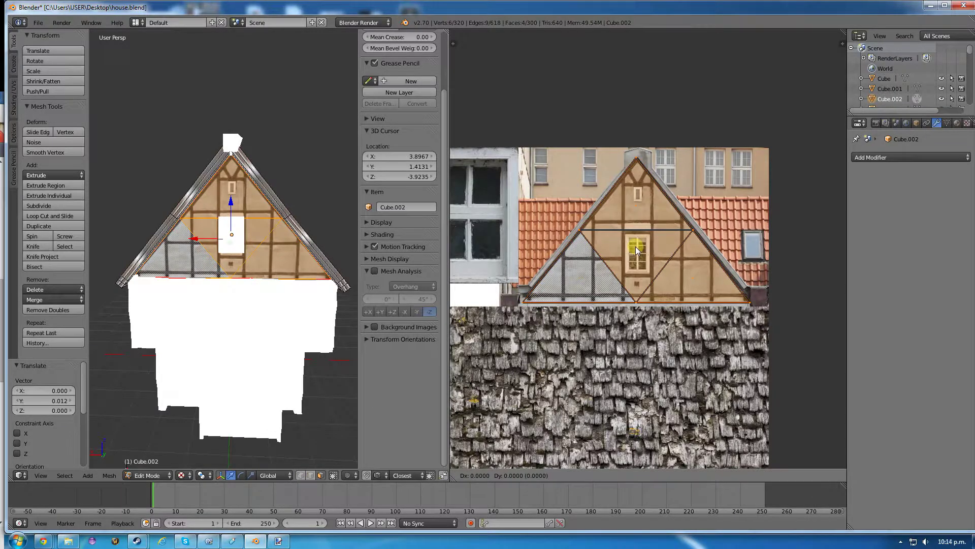
click(637, 250)
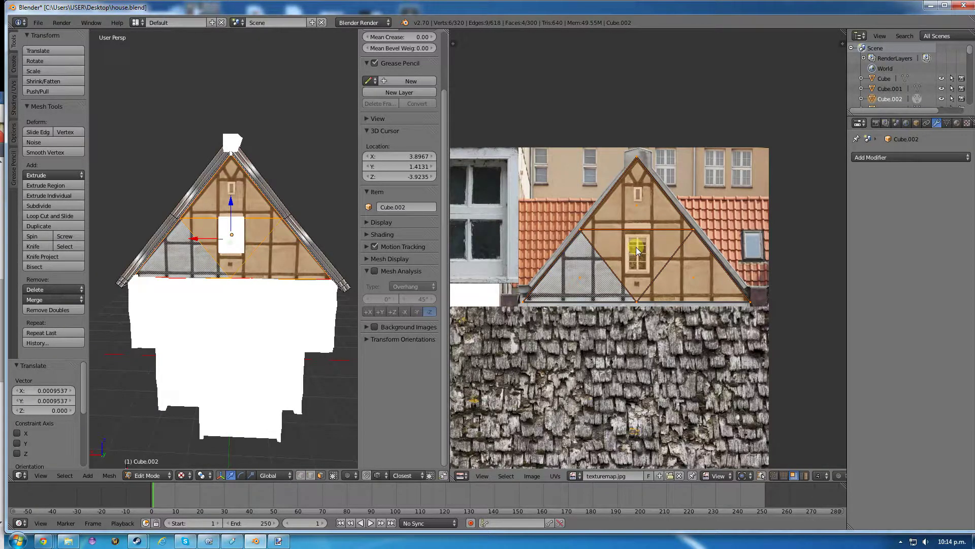
- Widen the gable's UV layout by about 1.025 along X and lower it by about 0.004 to fit the timbered gable
key(s)
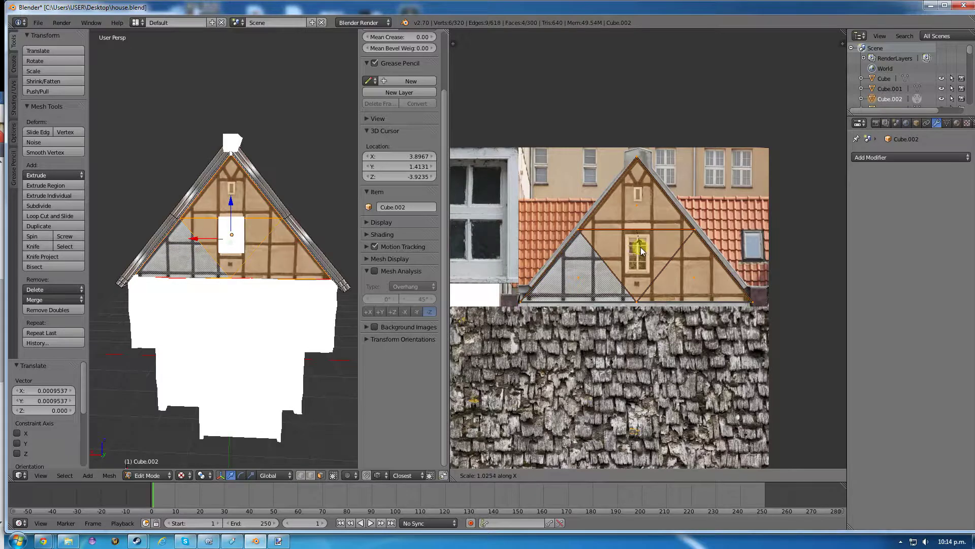
click(639, 251)
key(g)
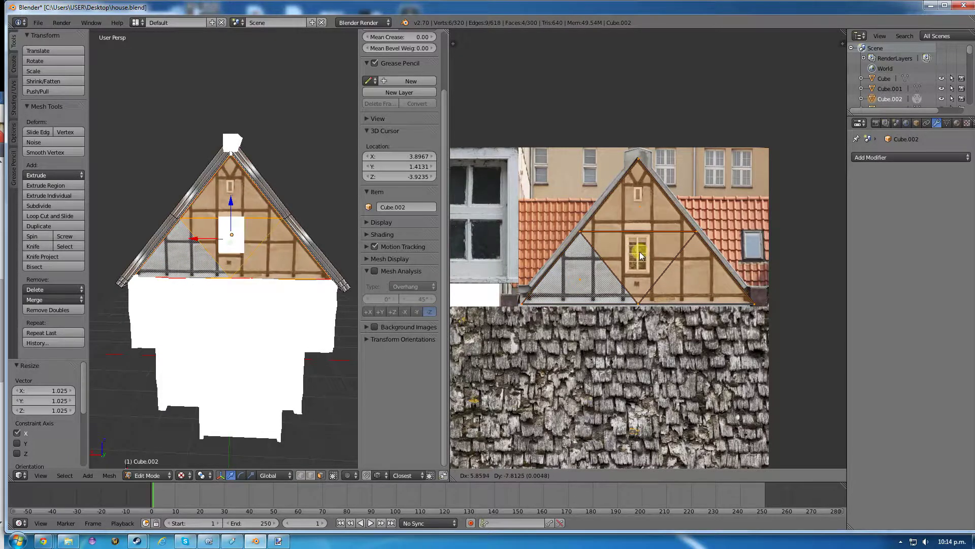
click(640, 252)
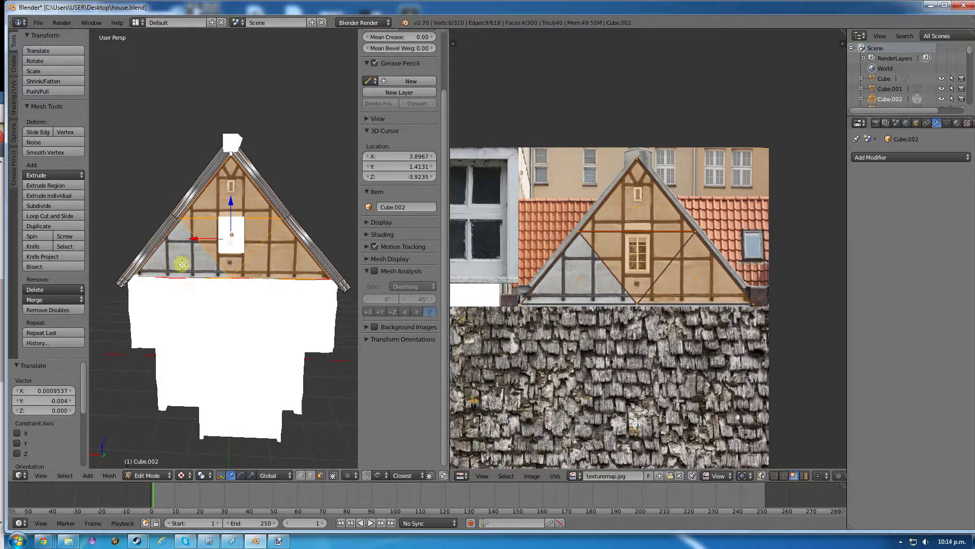
- Clear the gable selection and box-select all the faces of one roof slope
mouse_move(205, 225)
middle_down()
mouse_move(130, 255)
mouse_move(282, 254)
mouse_move(192, 261)
mouse_move(344, 266)
mouse_move(318, 272)
mouse_move(214, 232)
middle_up()
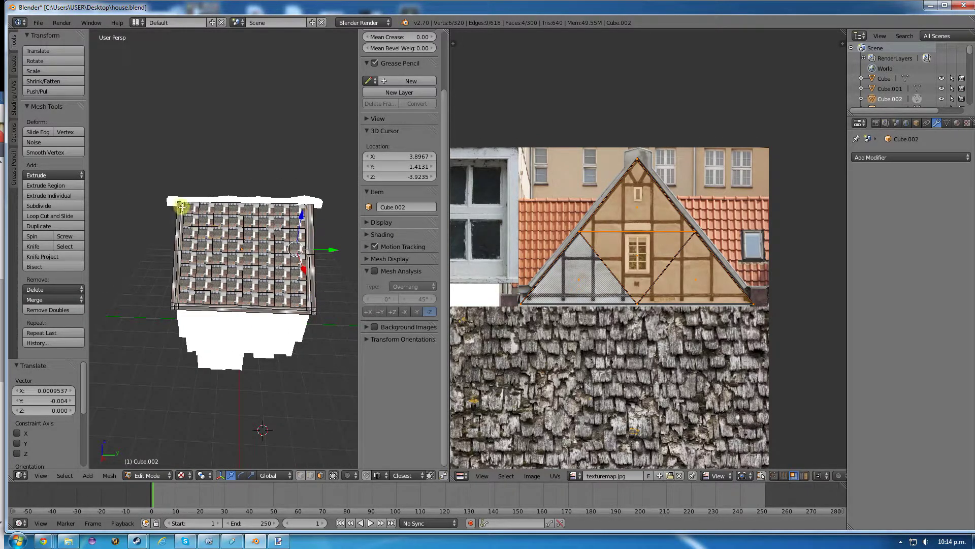
key(a)
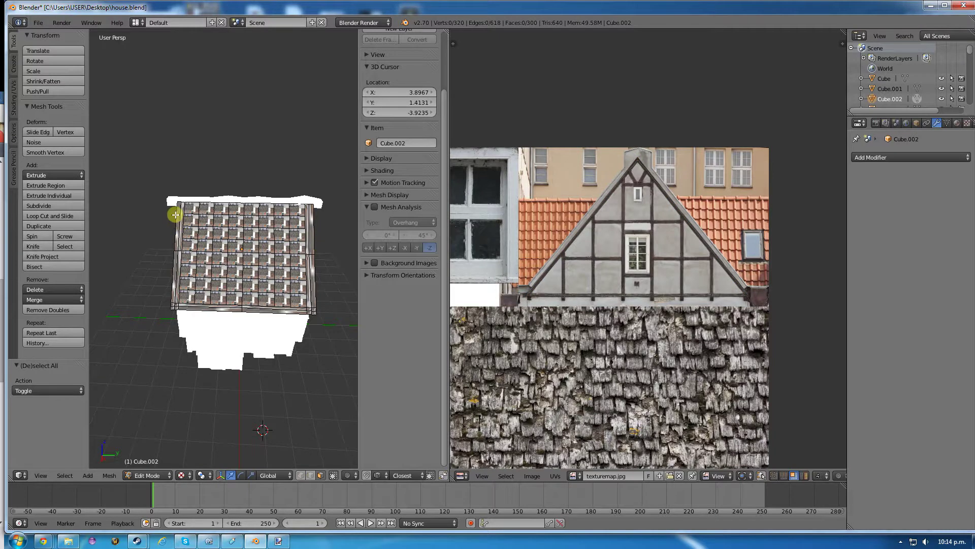
key(a)
key(a)
key(b)
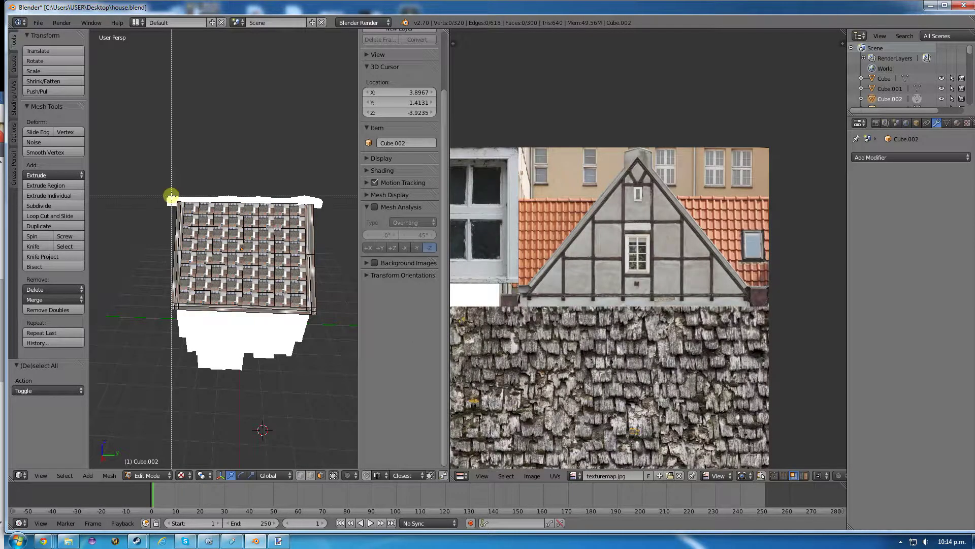
drag(166, 193, 323, 321)
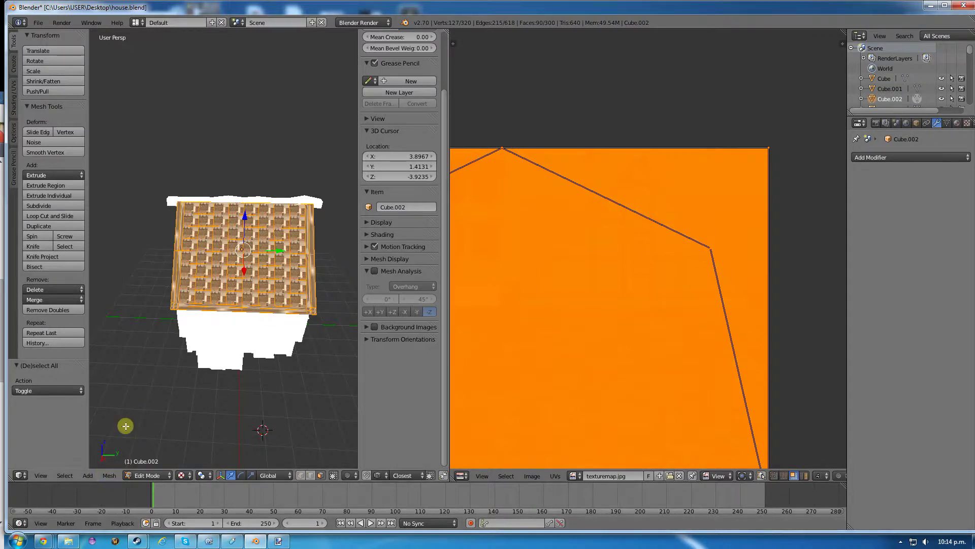
- Unwrap the selected roof slope onto the texture map
click(109, 475)
mouse_move(131, 393)
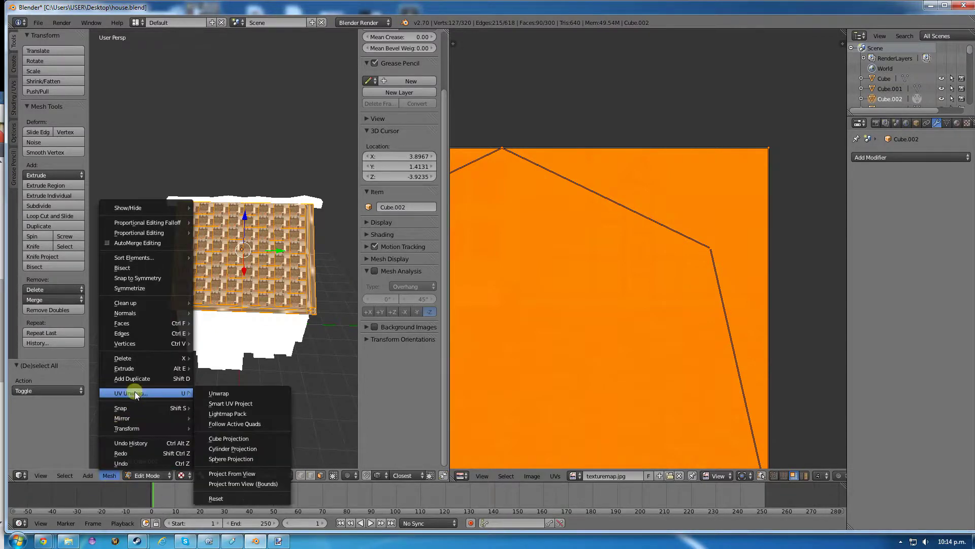
click(219, 393)
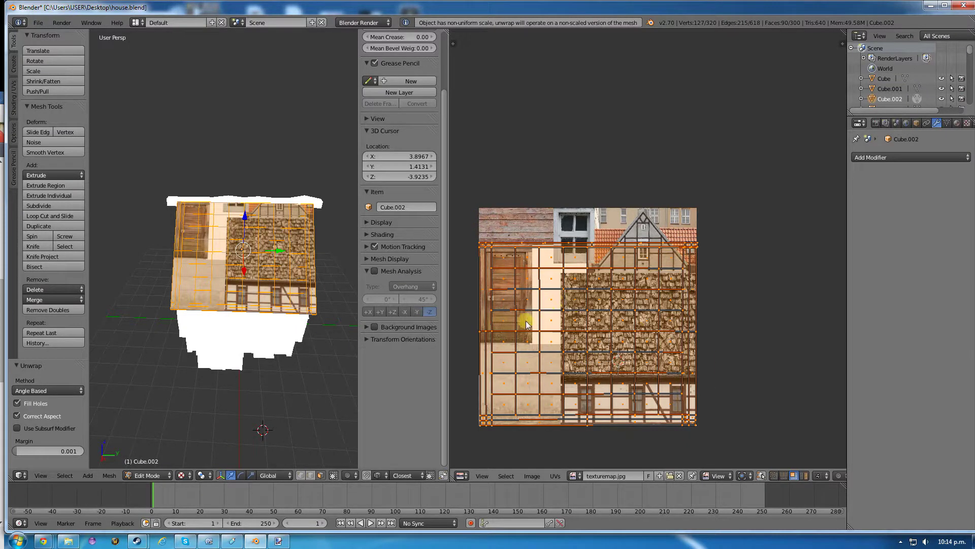
- Scale the roof slope's UV layout to about 0.606 and move it over the shingle area of the texture map
key(s)
click(591, 320)
key(g)
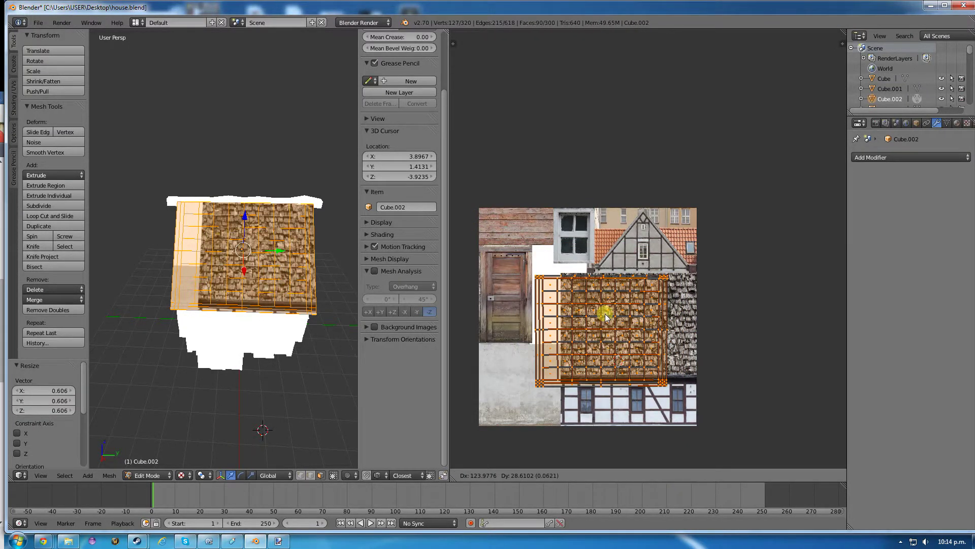
click(630, 315)
- Scale the roof slope's UVs by about 0.973 along X and 0.893 along Y, and shift them to fit within the shingles
key(s)
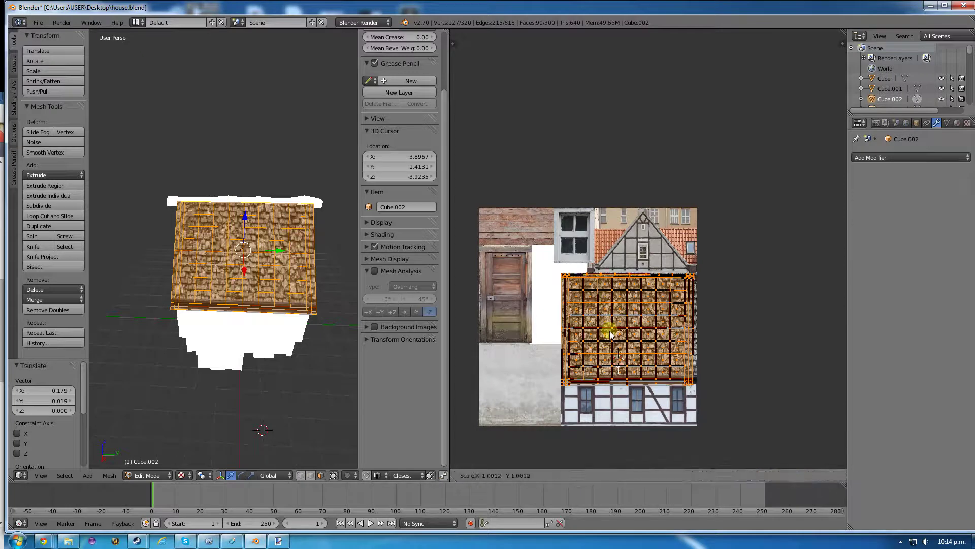
click(612, 331)
key(s)
key(y)
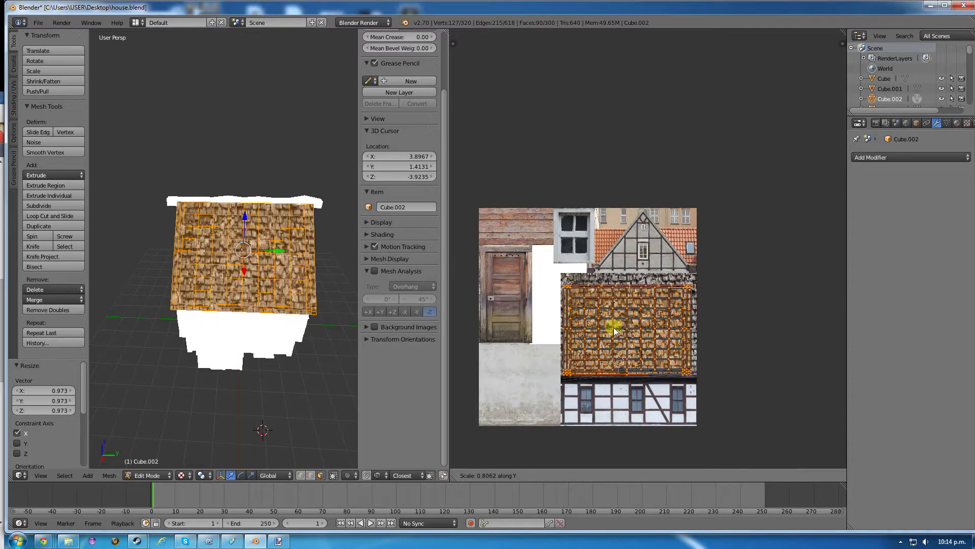
click(609, 328)
key(g)
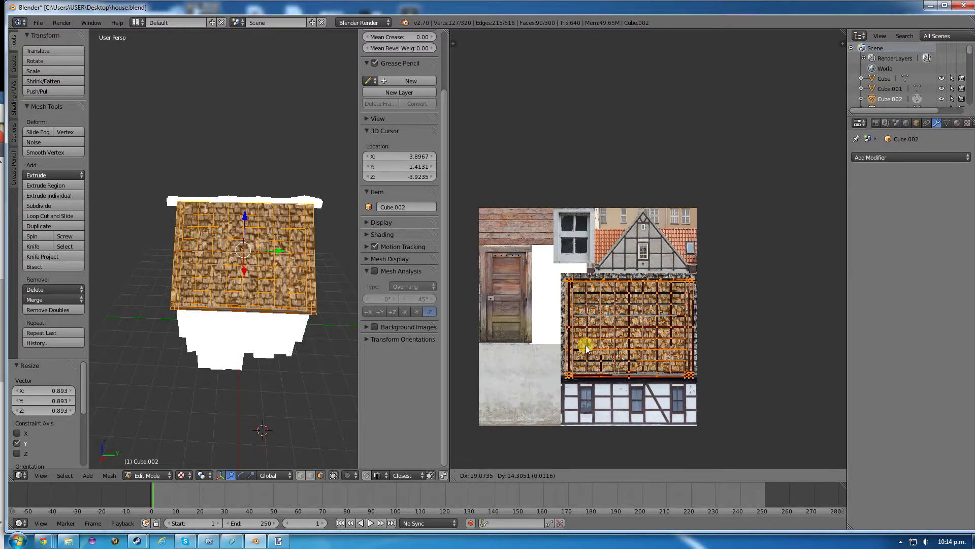
click(587, 348)
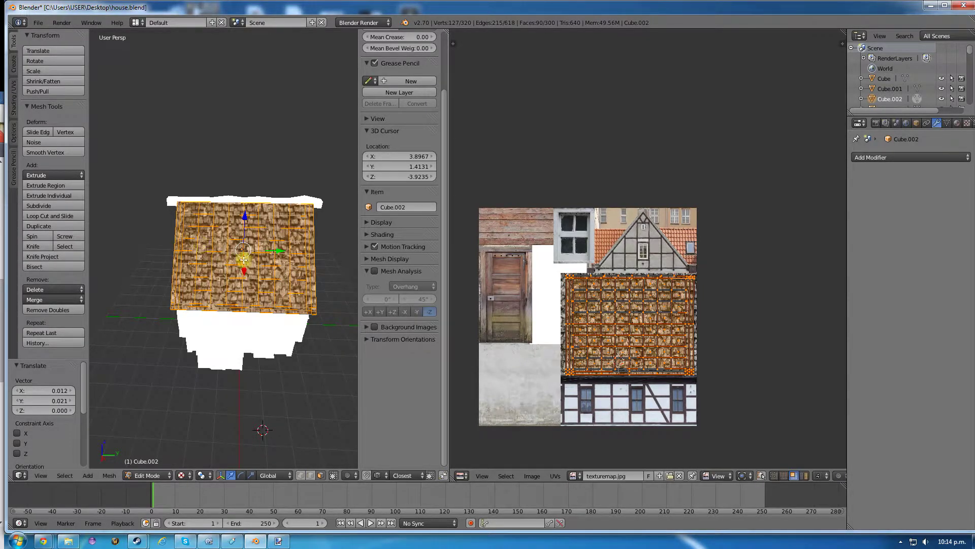
- Clear the selection, box-select all the faces of the opposite roof slope and unwrap them onto the texture map
middle_drag(201, 258, 169, 261)
key(a)
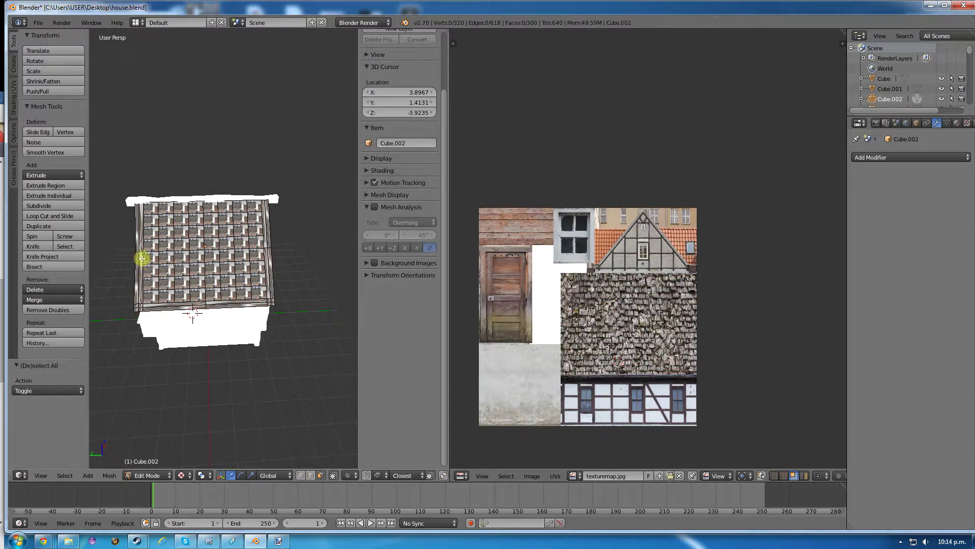
key(b)
drag(105, 175, 306, 335)
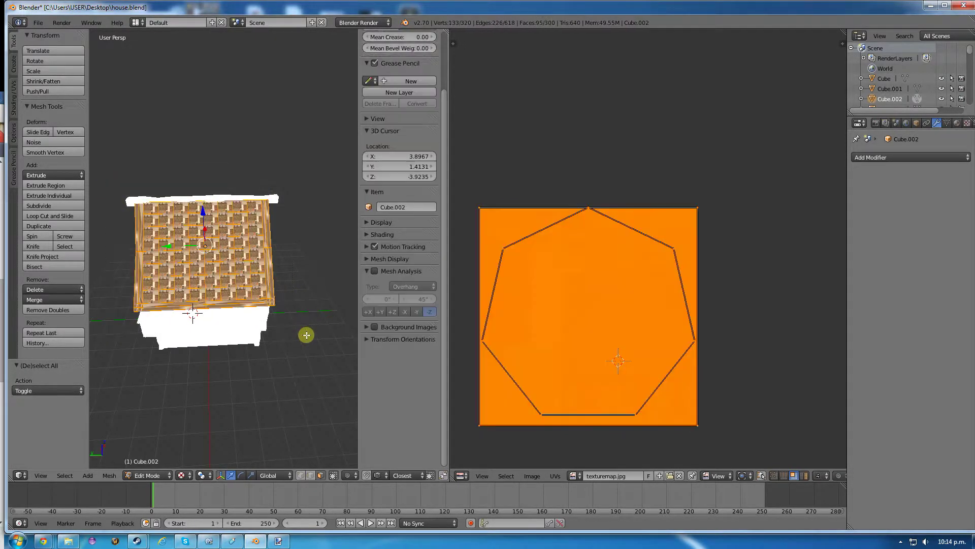
click(109, 475)
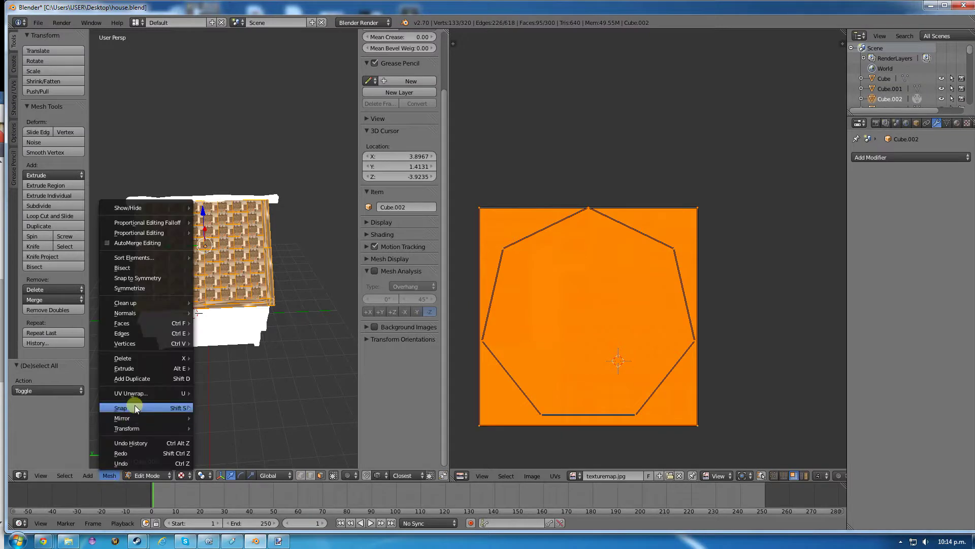
mouse_move(135, 393)
click(218, 393)
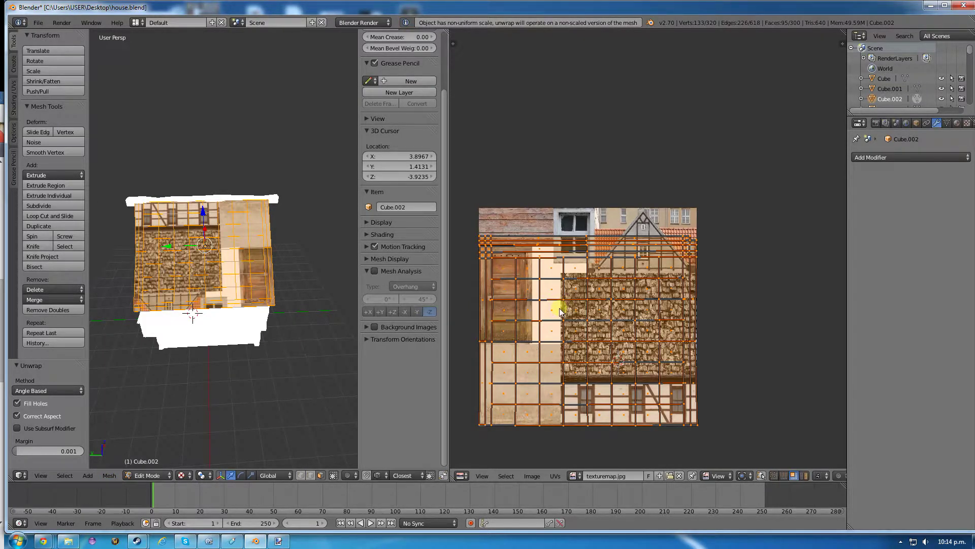
- Scale the opposite slope's UV layout to about 0.548 and again by 0.944, positioning it over the shingle area of the texture map
key(s)
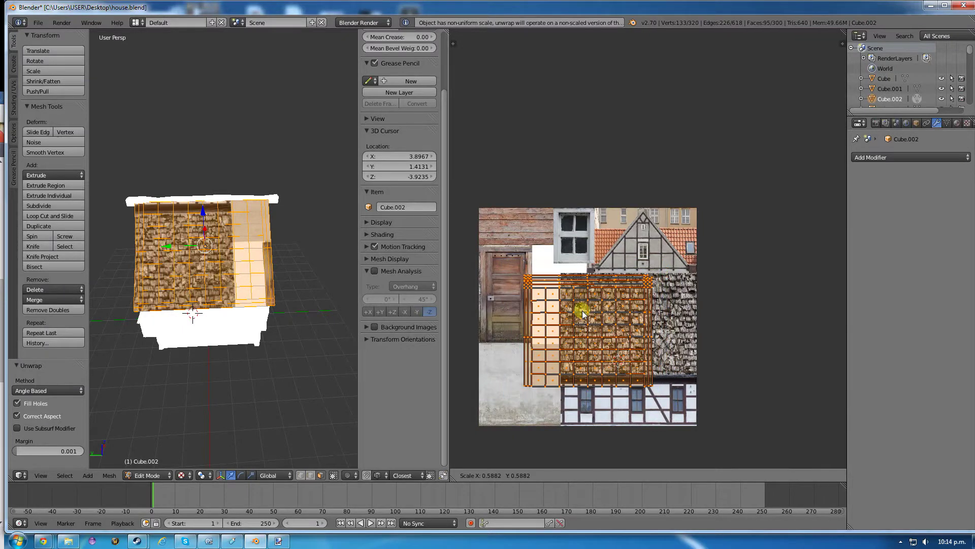
click(572, 317)
key(g)
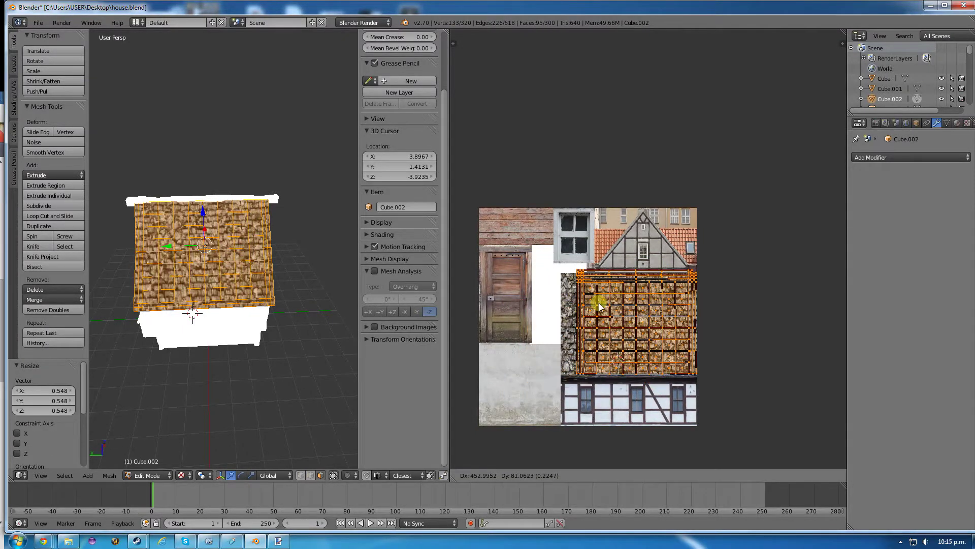
click(593, 310)
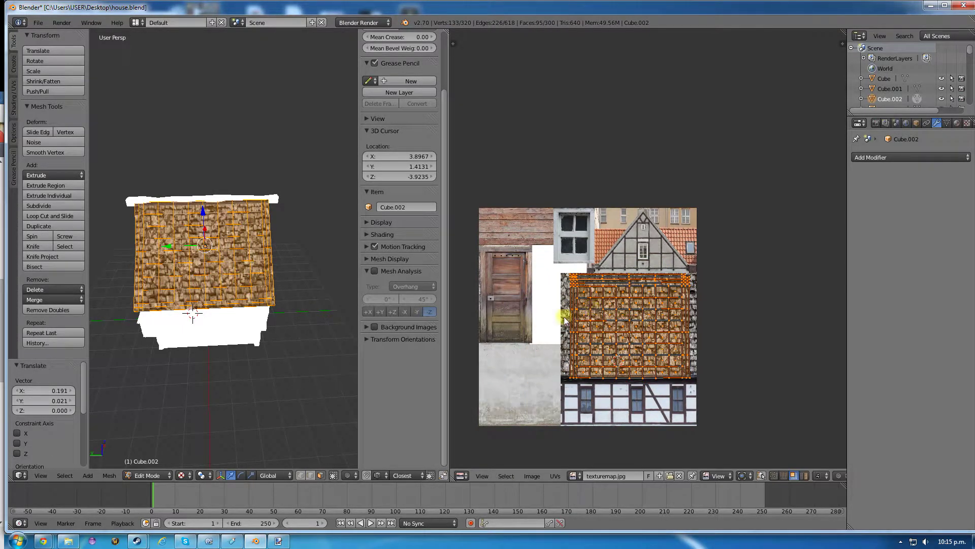
key(s)
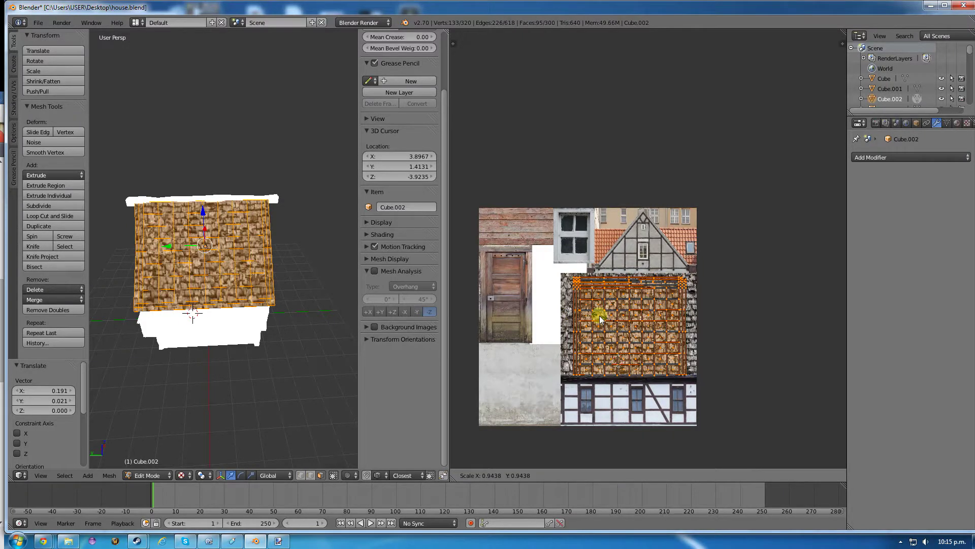
click(599, 316)
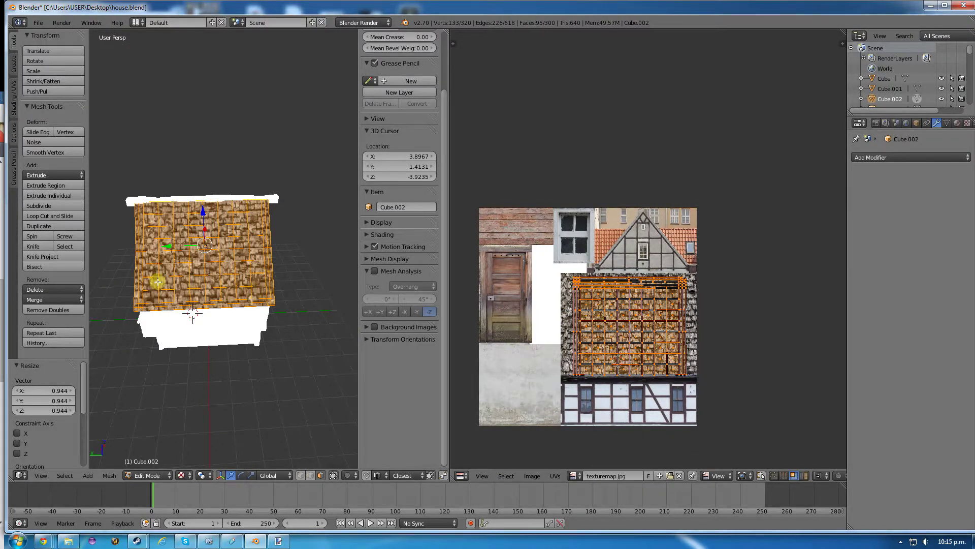
- Clear the selection and box-select the roof-edge faces at the gable end, leaving out the timber-framed wall faces
middle_drag(158, 282, 270, 252)
scroll(238, 239, up, 2)
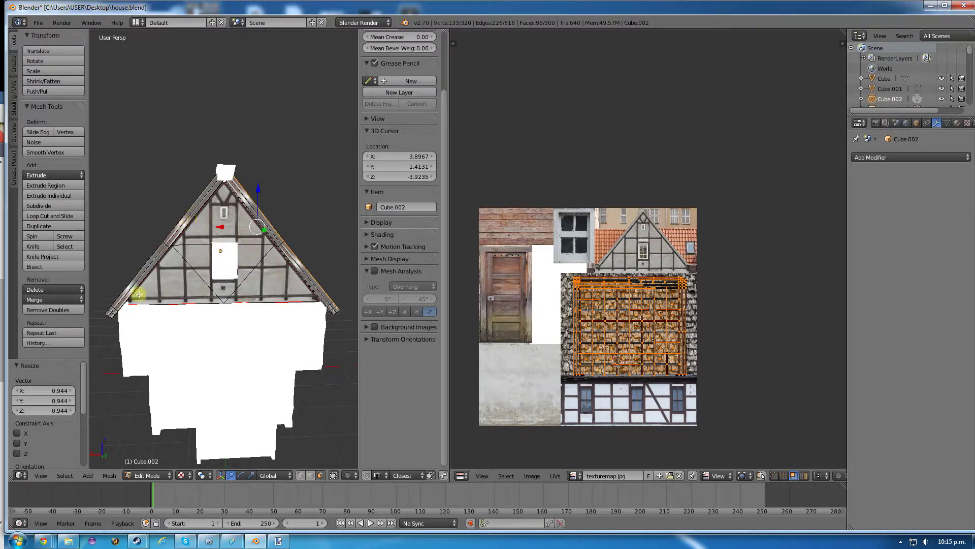
key(a)
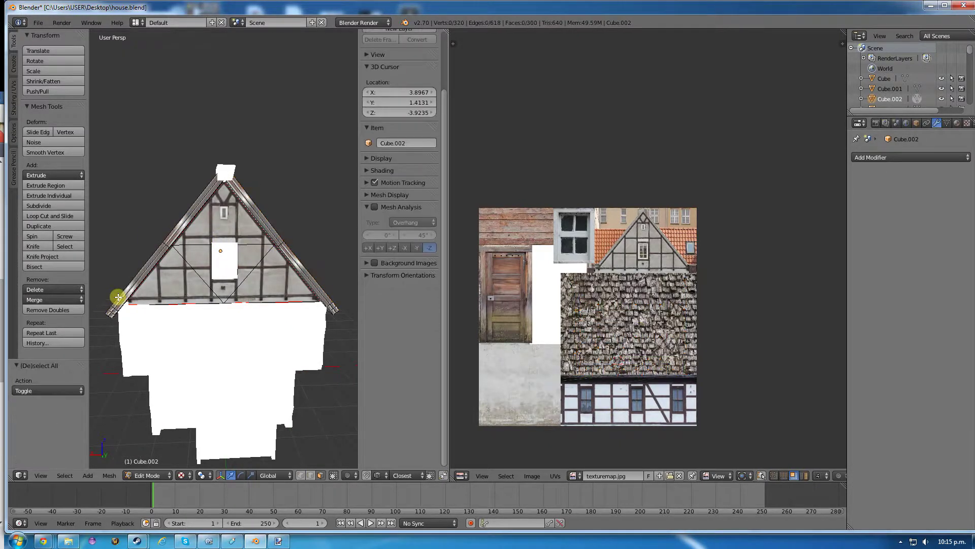
key(b)
drag(105, 142, 345, 324)
shift+click(255, 280)
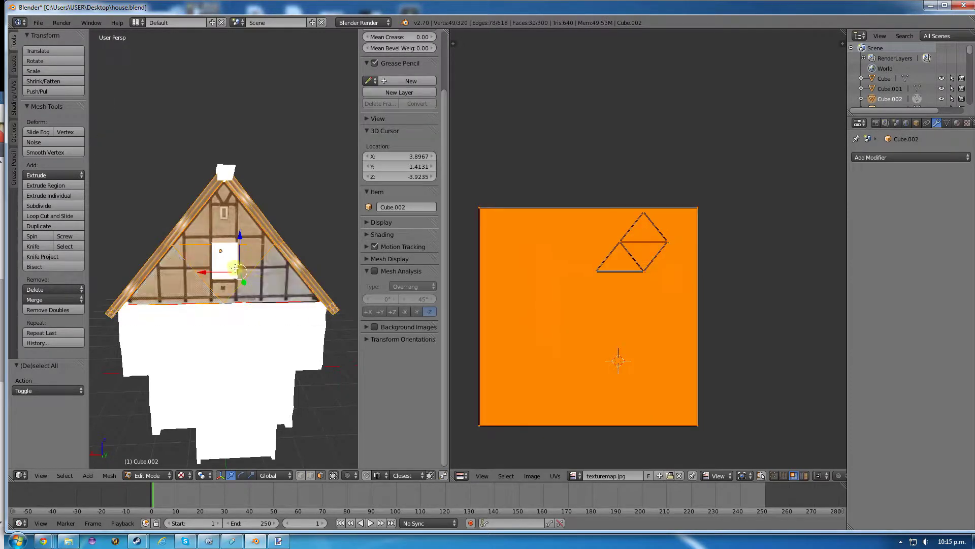
shift+click(228, 270)
shift+click(210, 214)
shift+click(166, 276)
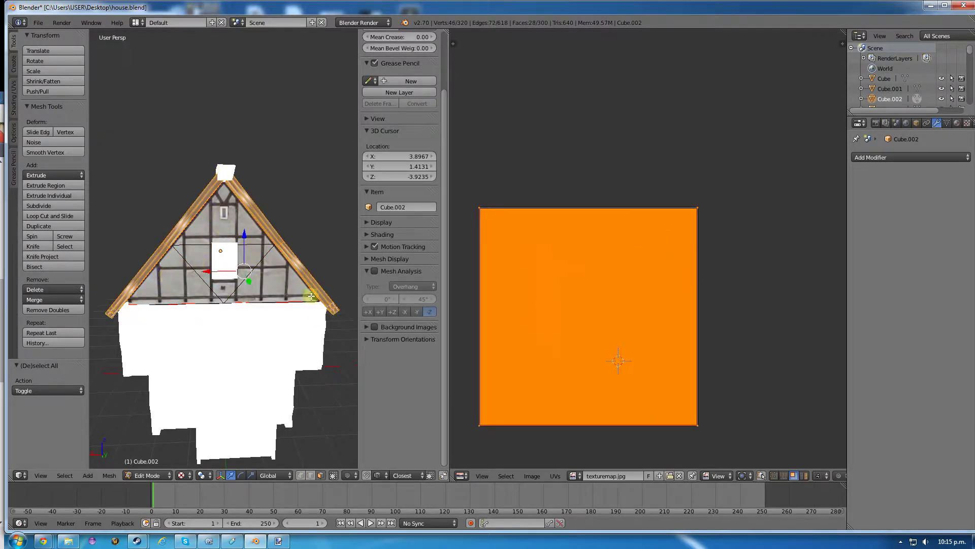
- Add the missed faces along the left roof edge and its lower corner to the selection
middle_drag(200, 294, 168, 228)
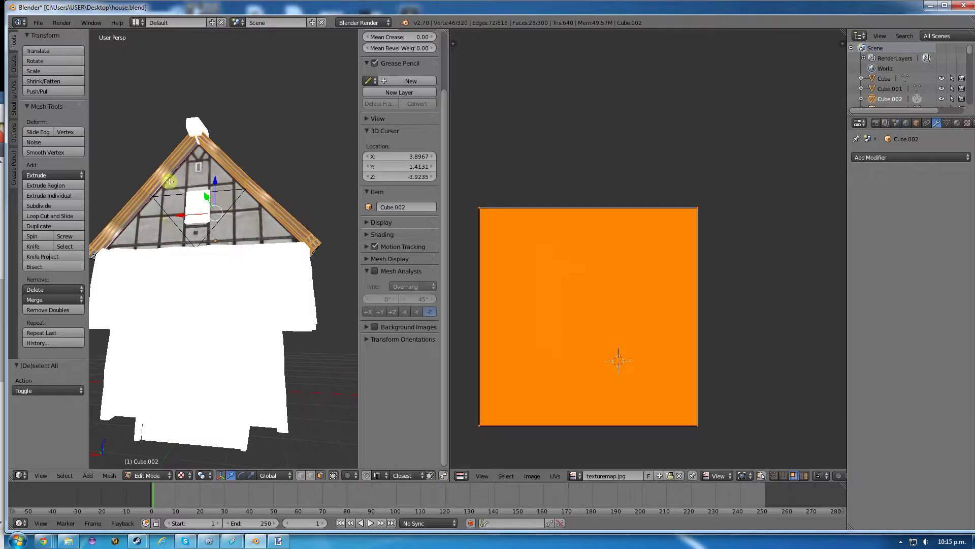
shift+right_click(137, 212)
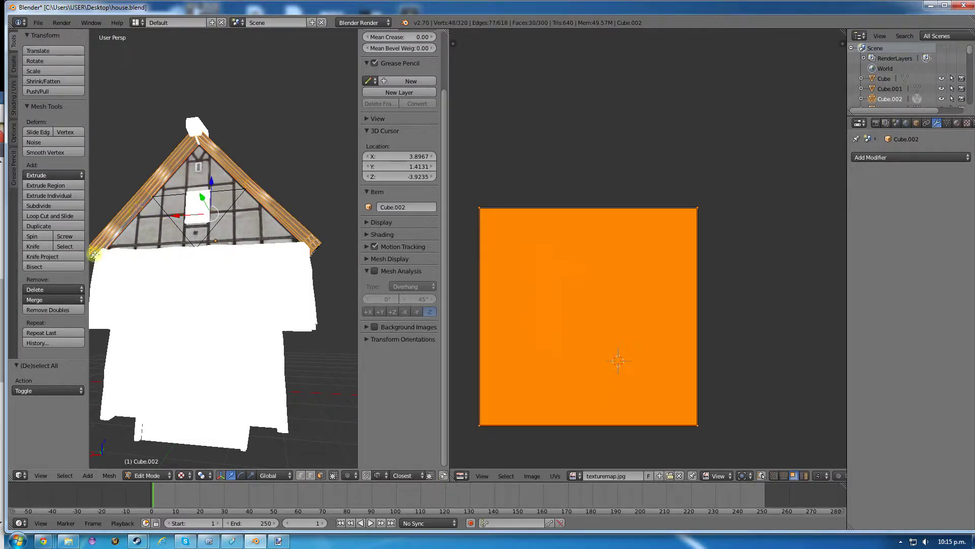
shift+right_click(92, 253)
shift+right_click(94, 256)
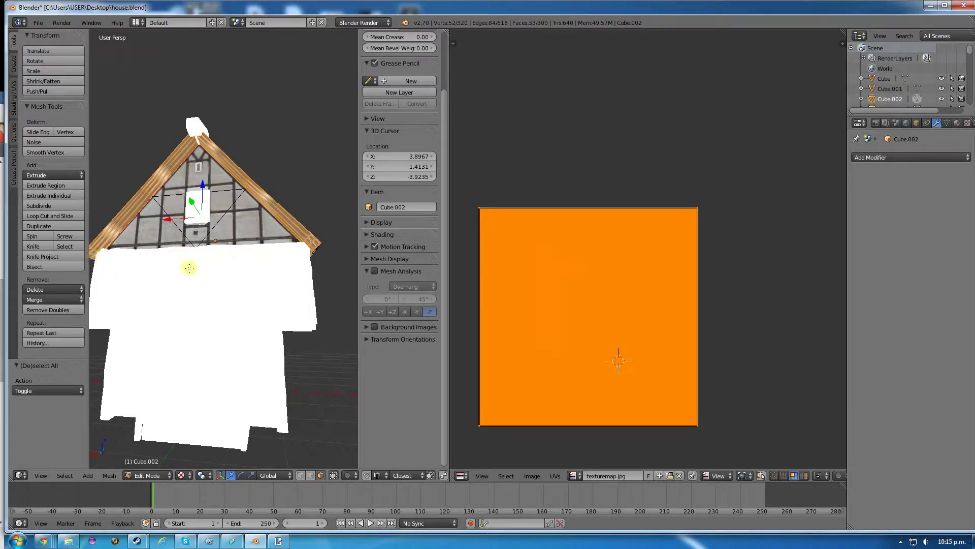
- Unwrap the selected roof-edge faces at the gable end onto the texture map
middle_drag(189, 268, 192, 292)
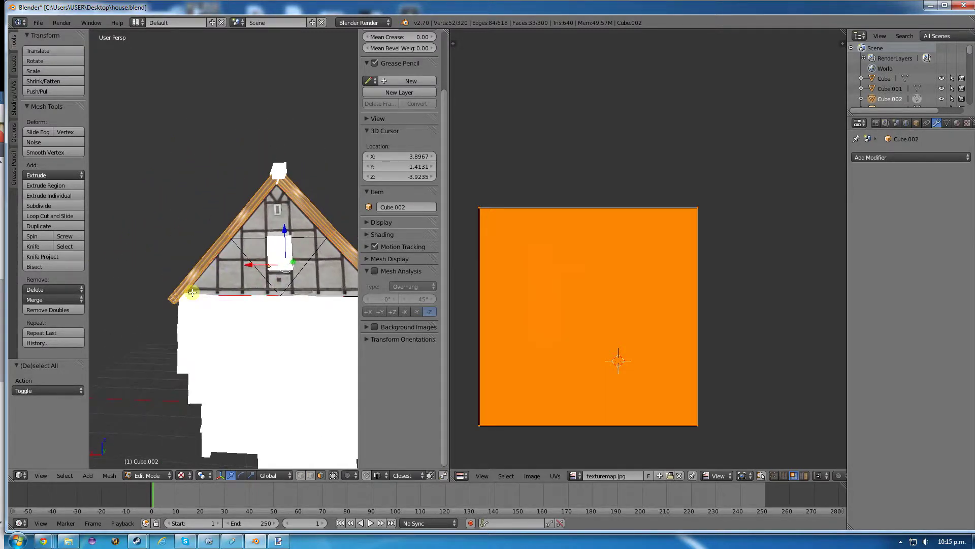
click(109, 475)
mouse_move(127, 393)
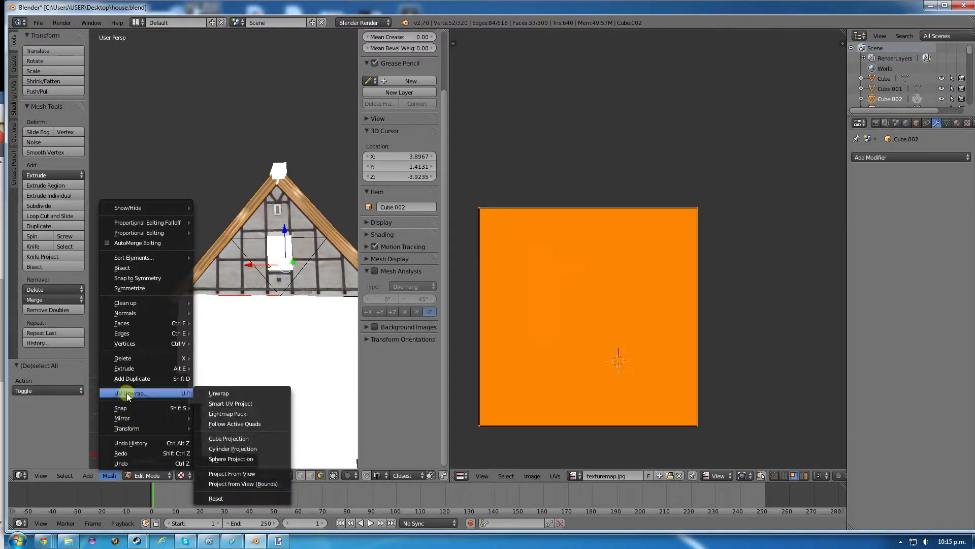
click(217, 393)
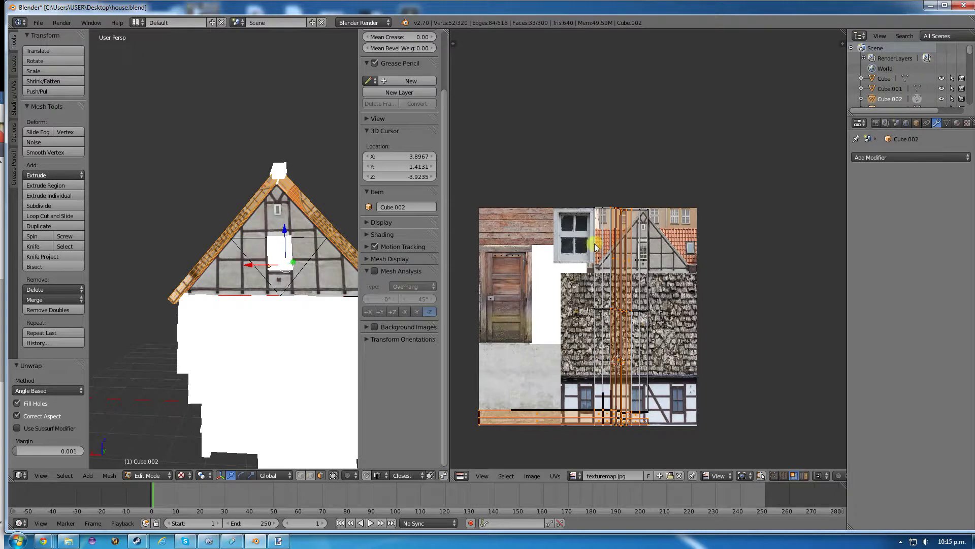
- Try to move part of the roof-edge UVs to another area of the texture map
right_click(601, 268)
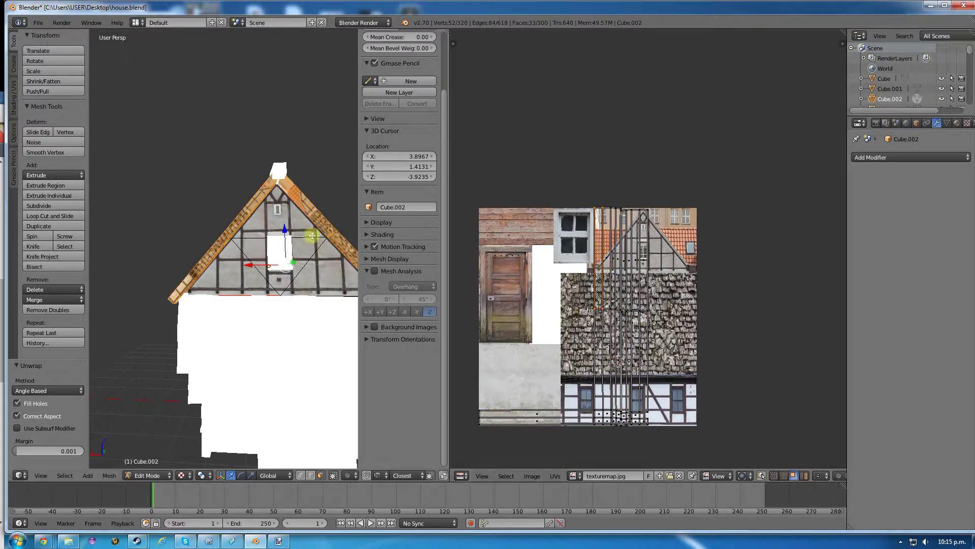
shift+middle_drag(288, 235, 240, 241)
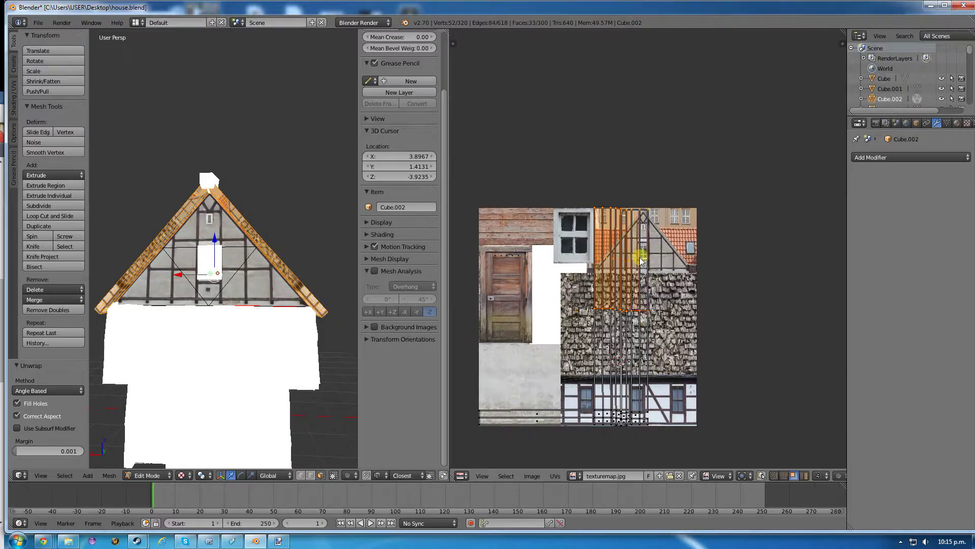
key(g)
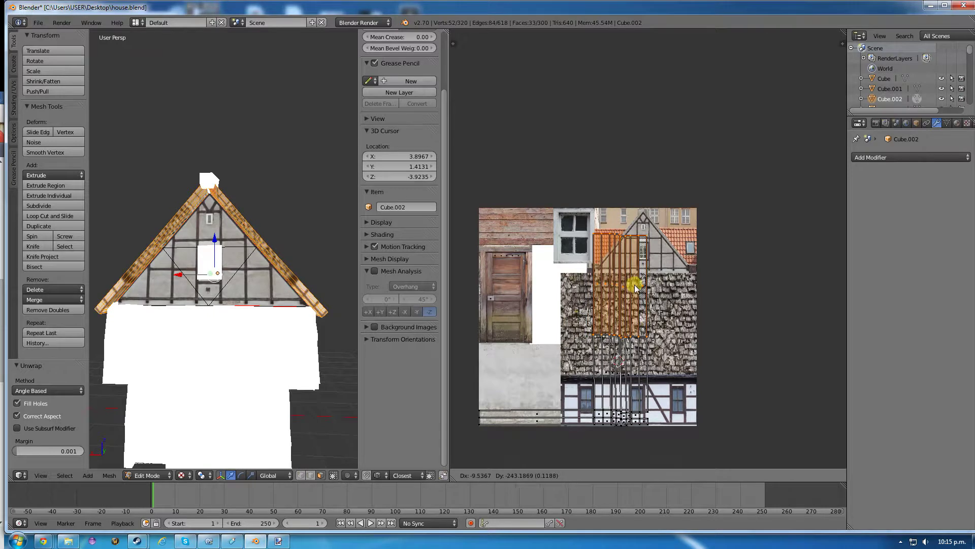
click(635, 264)
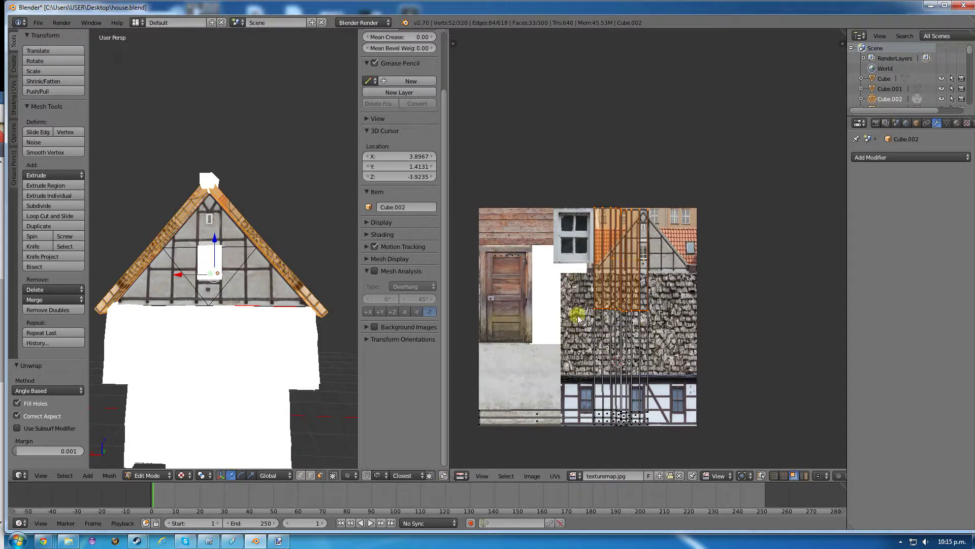
- Select only the faces of the left sloping roof edge at the gable end in Edit Mode
key(Tab)
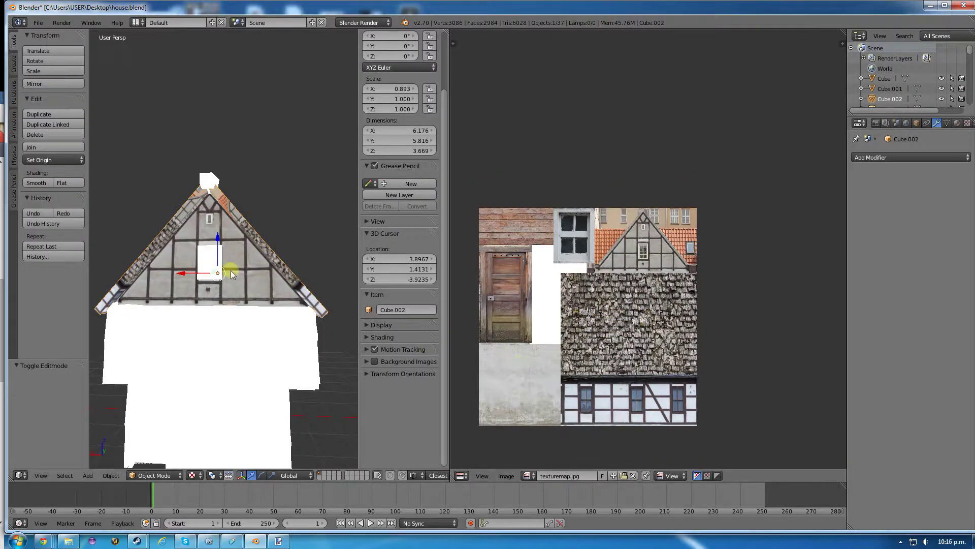
middle_drag(177, 217, 186, 232)
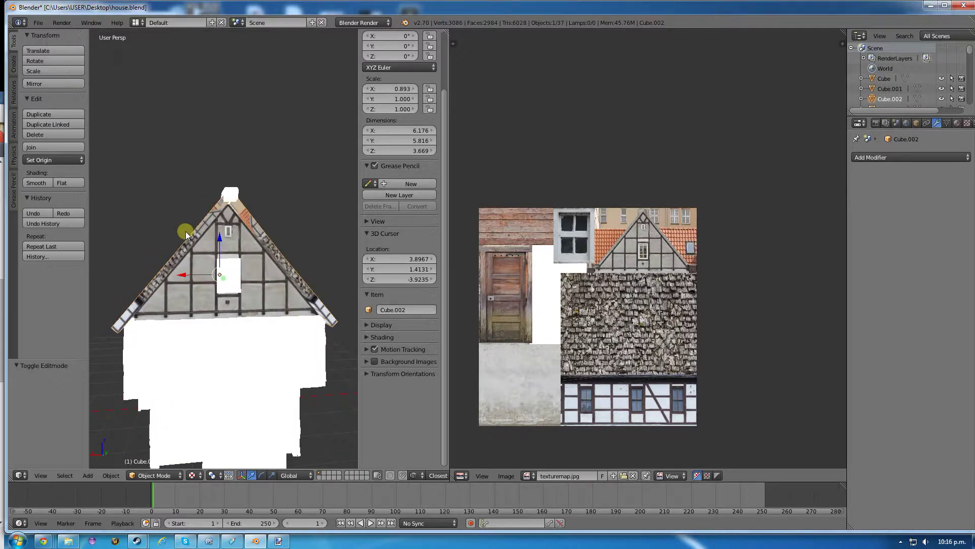
key(b)
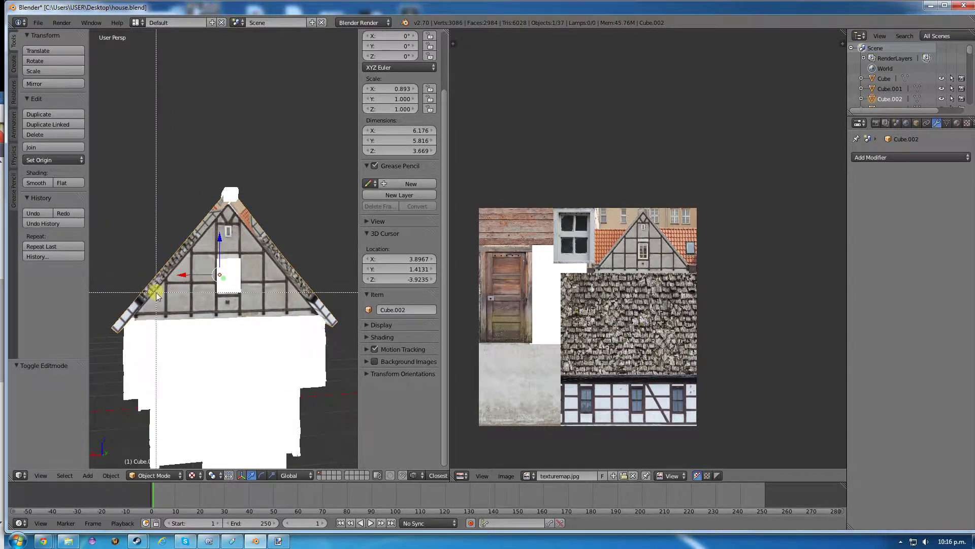
key(Escape)
key(Tab)
right_click(205, 221)
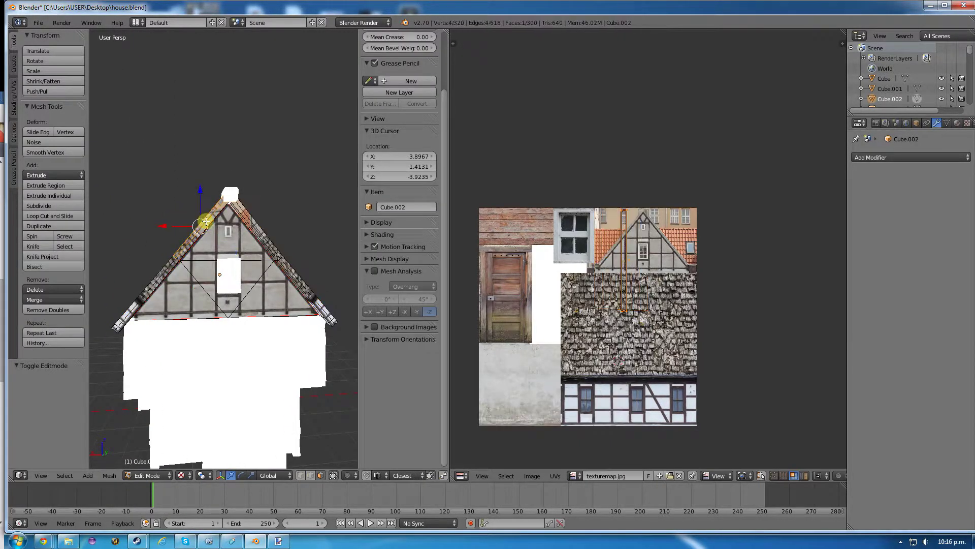
shift+right_click(164, 266)
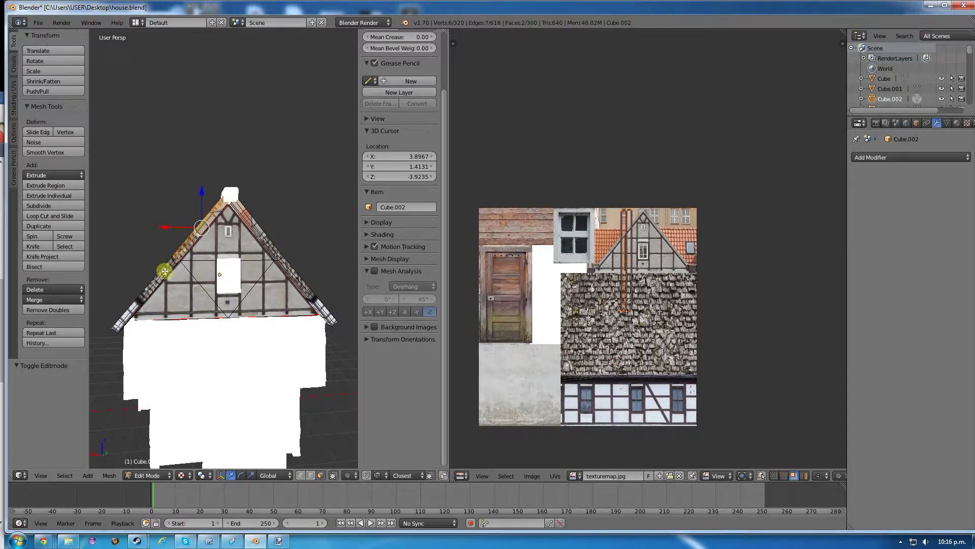
shift+right_click(162, 271)
shift+right_click(131, 307)
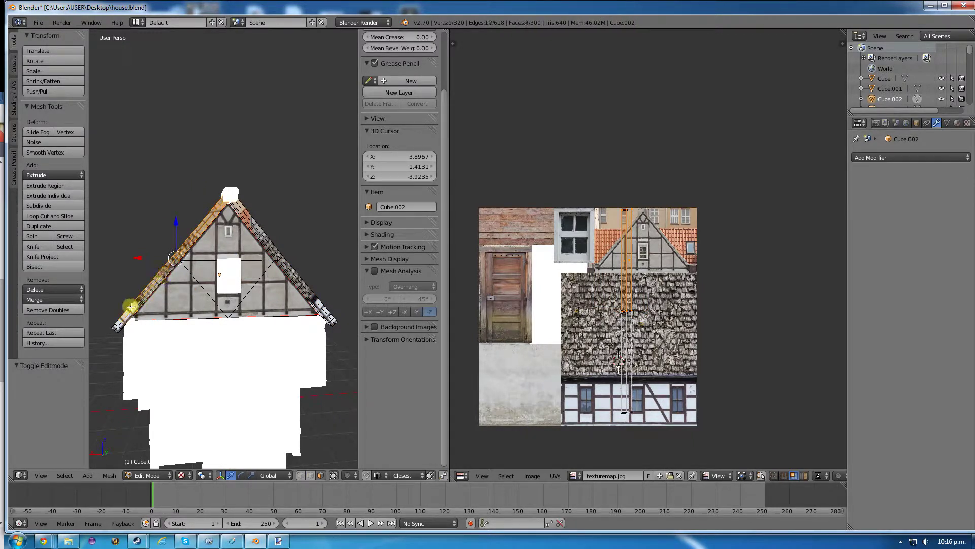
shift+right_click(118, 323)
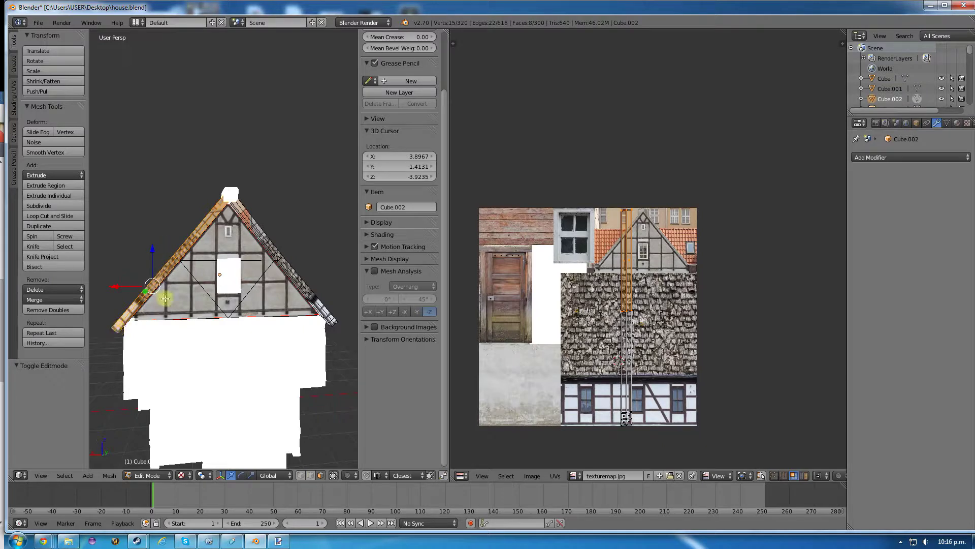
- Unwrap the left roof-edge faces separately onto the texture map
click(109, 475)
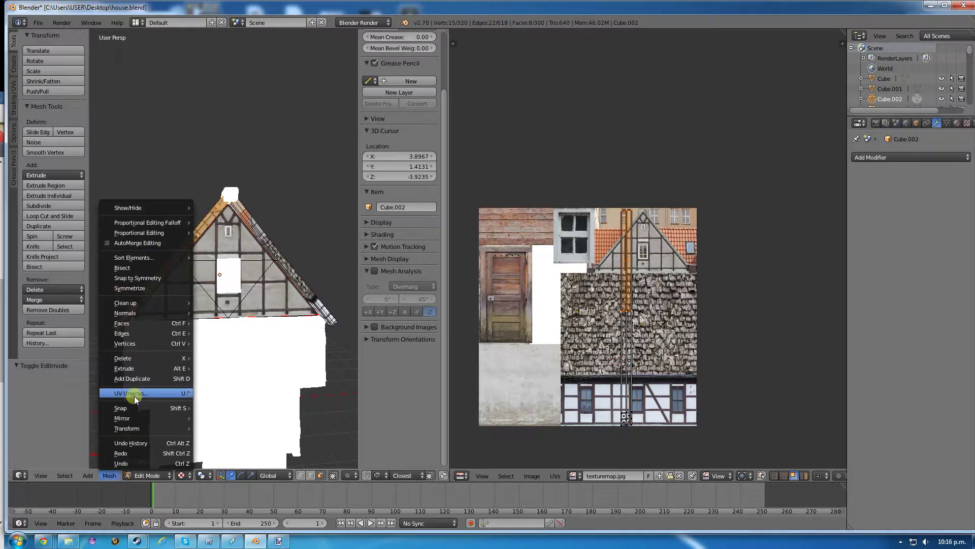
mouse_move(131, 393)
click(216, 394)
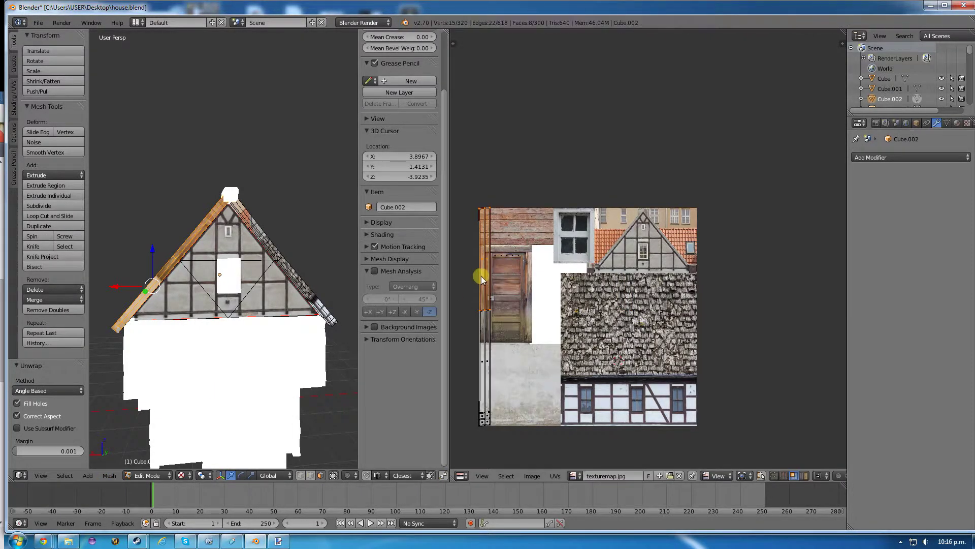
- Select all left roof-edge UVs, shrink them in two passes to about 0.54 and 0.77, and move them toward the plaster area
key(s)
right_click(488, 287)
key(a)
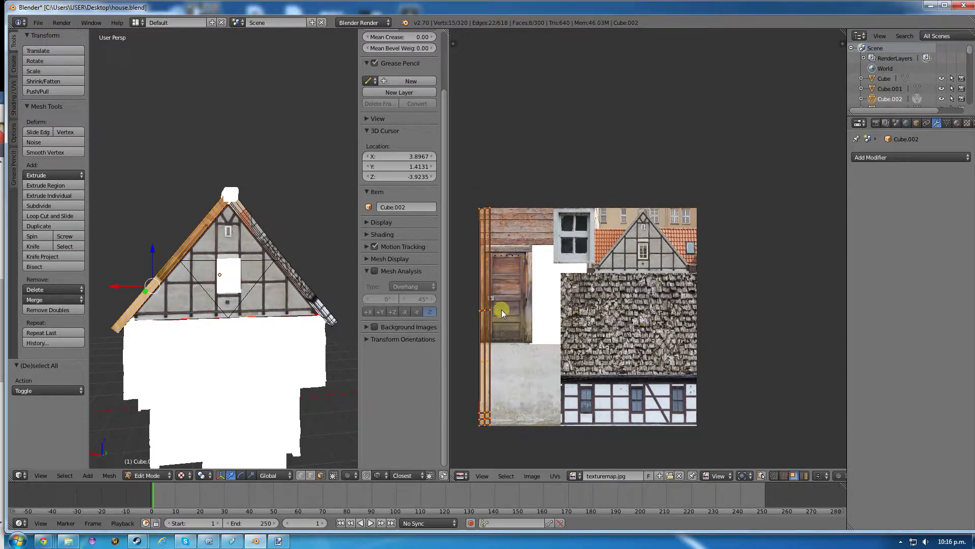
key(s)
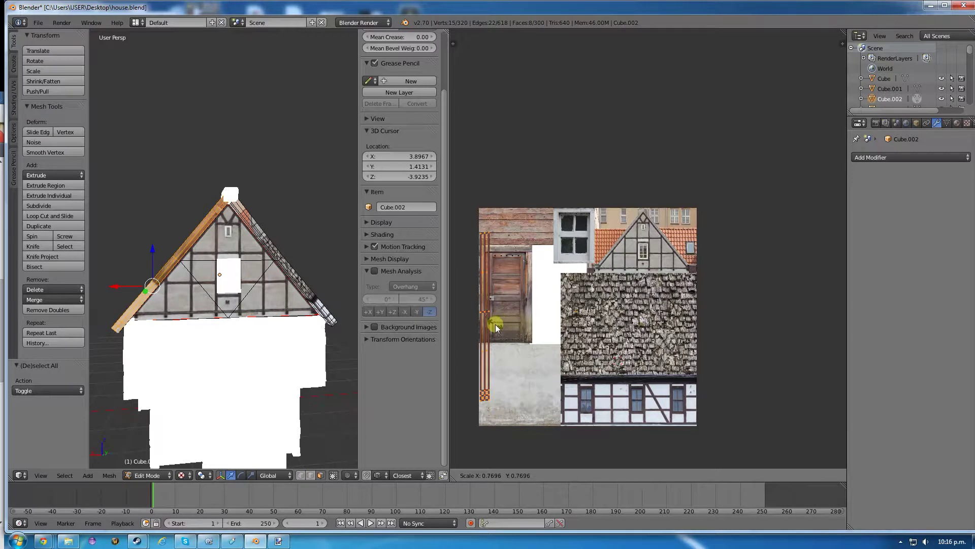
click(502, 341)
key(g)
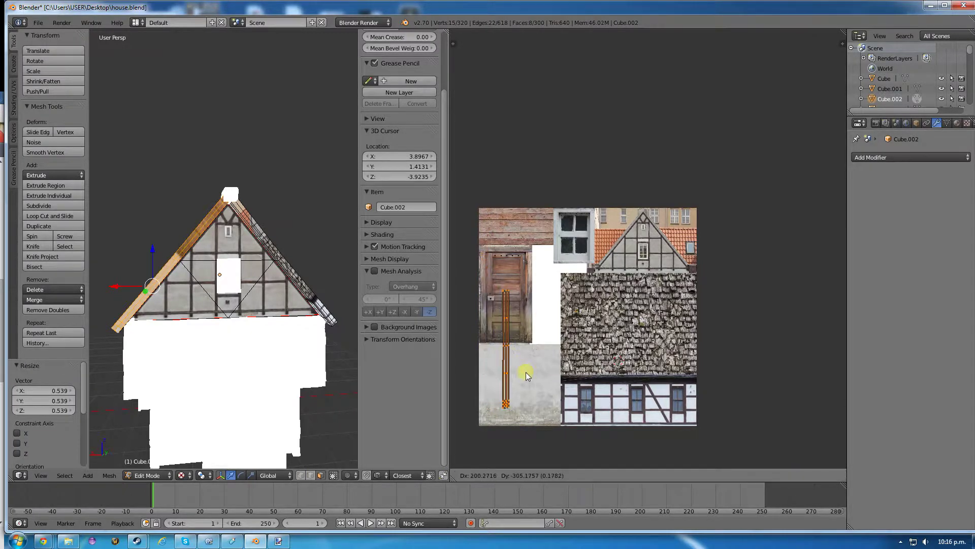
click(525, 386)
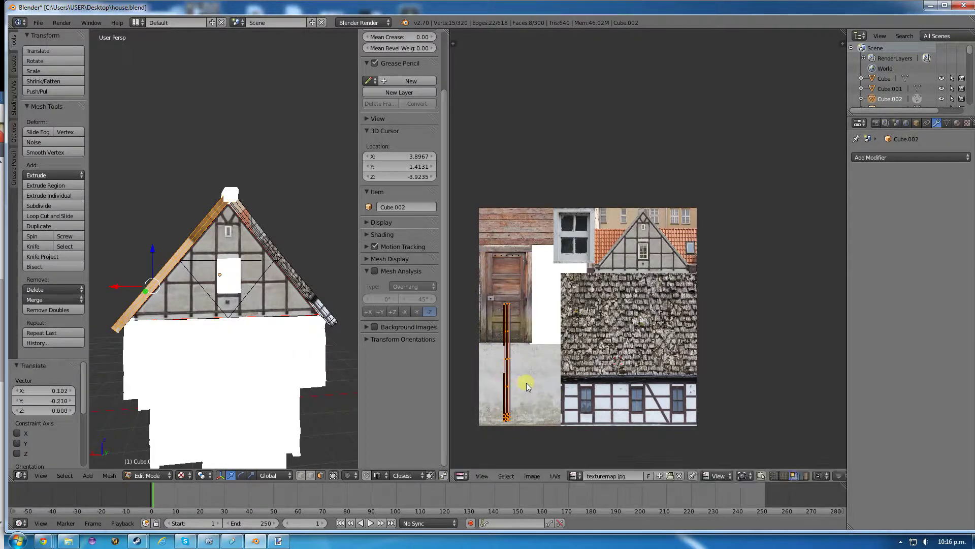
key(s)
click(530, 396)
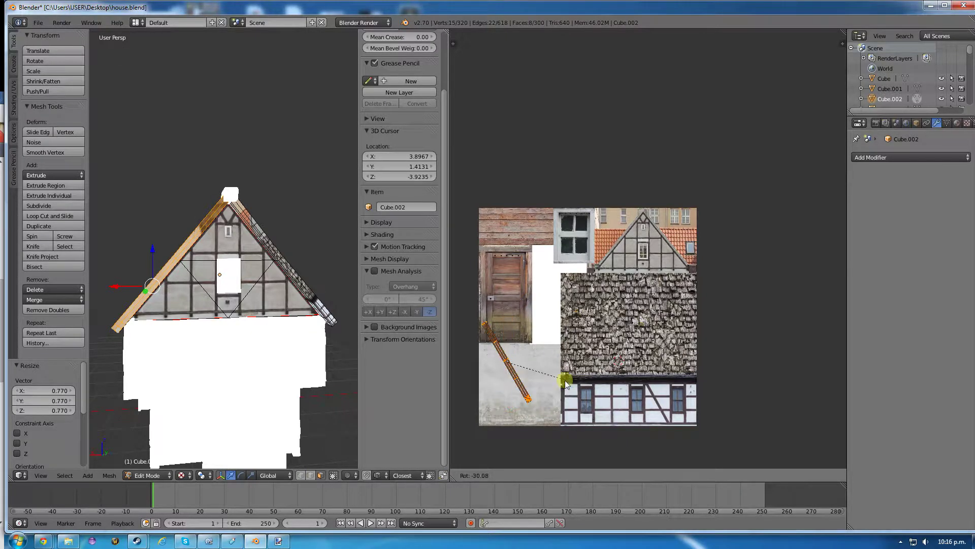
- Rotate the left roof-edge UVs by -90°, scale them to about 0.83 and place them along the bottom of the plaster texture
click(546, 325)
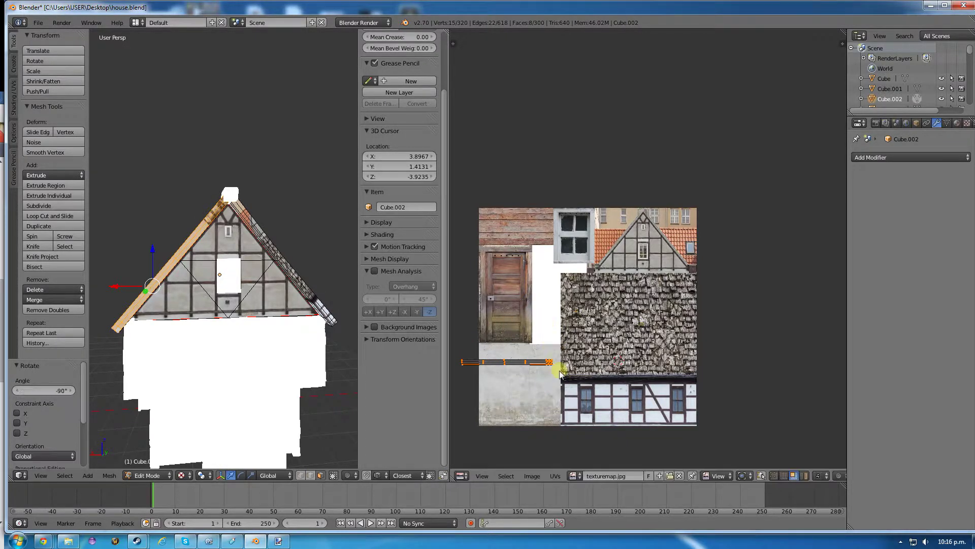
key(s)
click(566, 404)
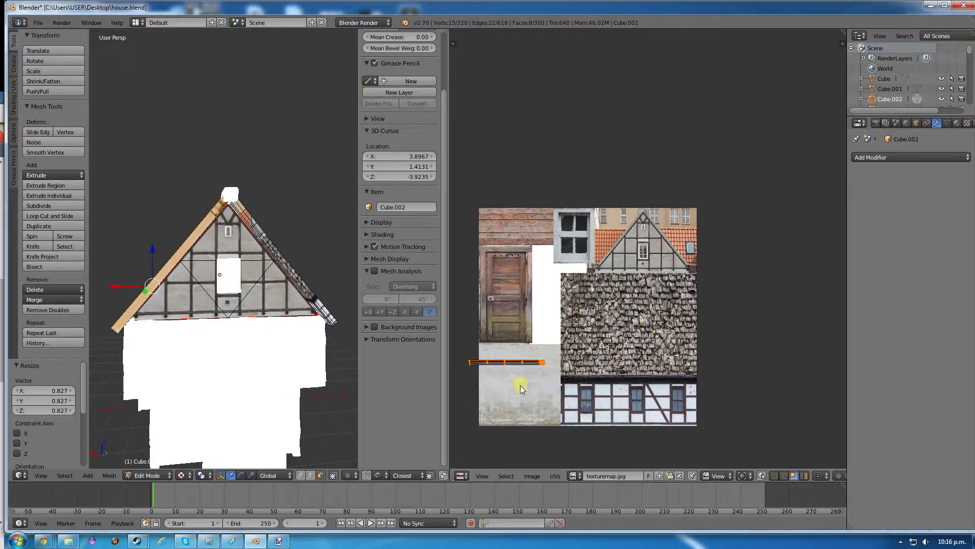
key(g)
click(530, 431)
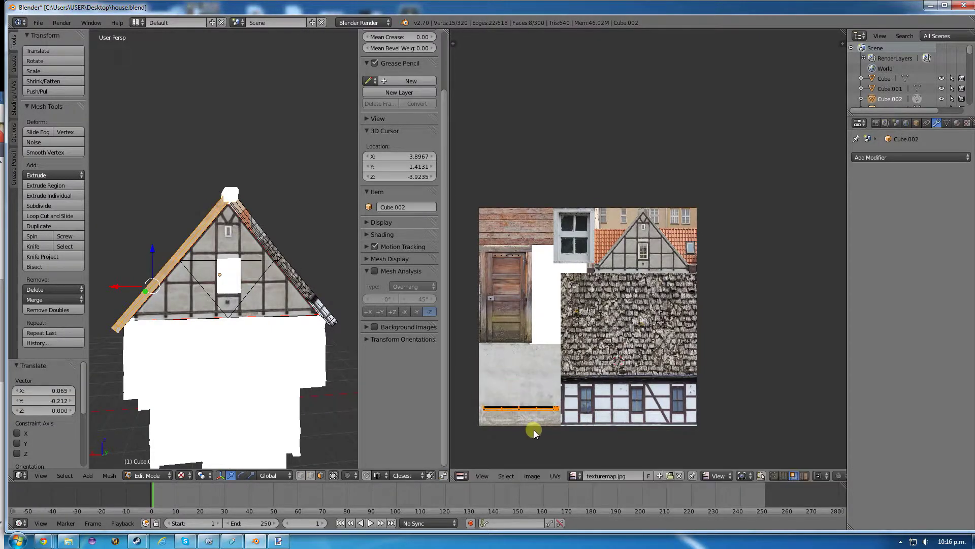
key(Tab)
mouse_move(167, 284)
middle_down()
mouse_move(200, 294)
mouse_move(163, 291)
middle_up()
key(Tab)
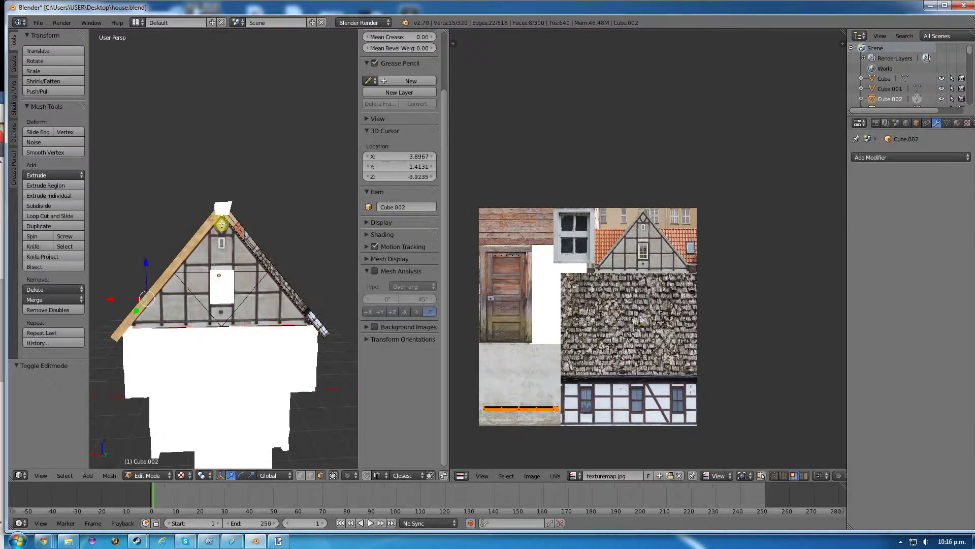
- Select only the faces of the right sloping roof edge at the gable end
right_click(231, 225)
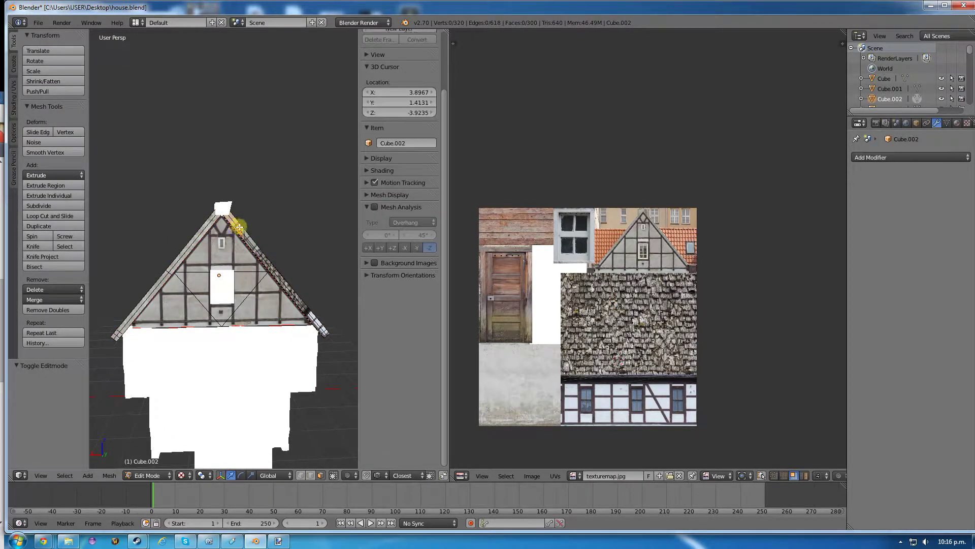
shift+right_click(283, 277)
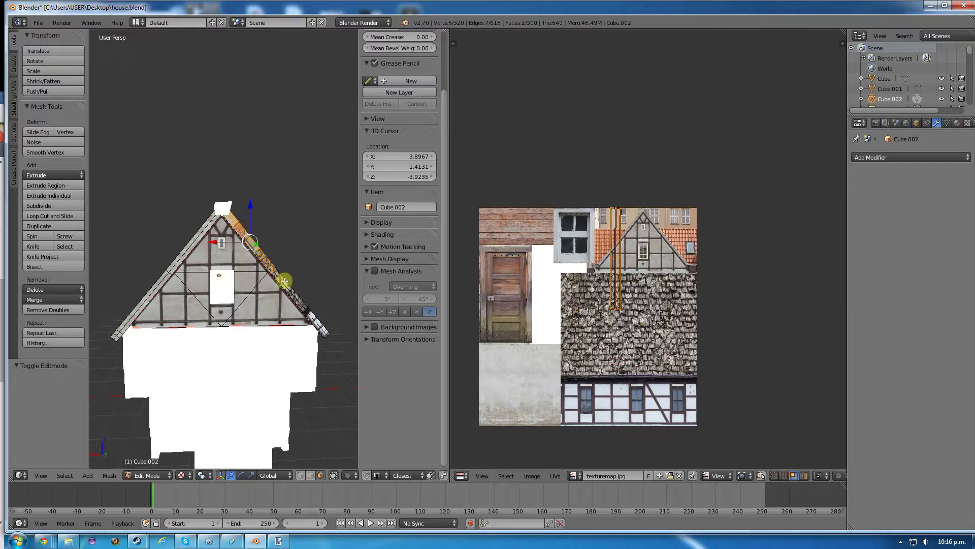
shift+right_click(284, 280)
shift+right_click(297, 297)
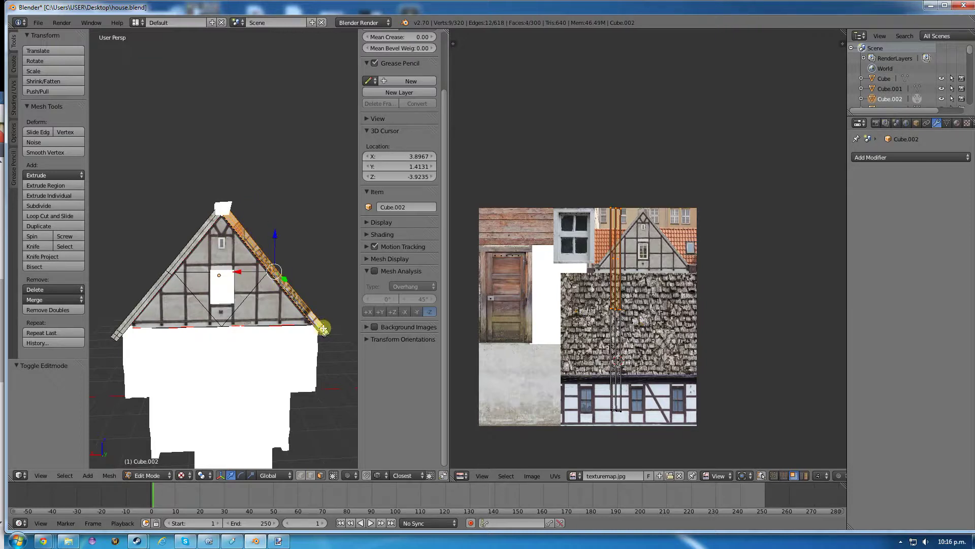
shift+right_click(323, 329)
shift+right_click(322, 330)
shift+right_click(326, 333)
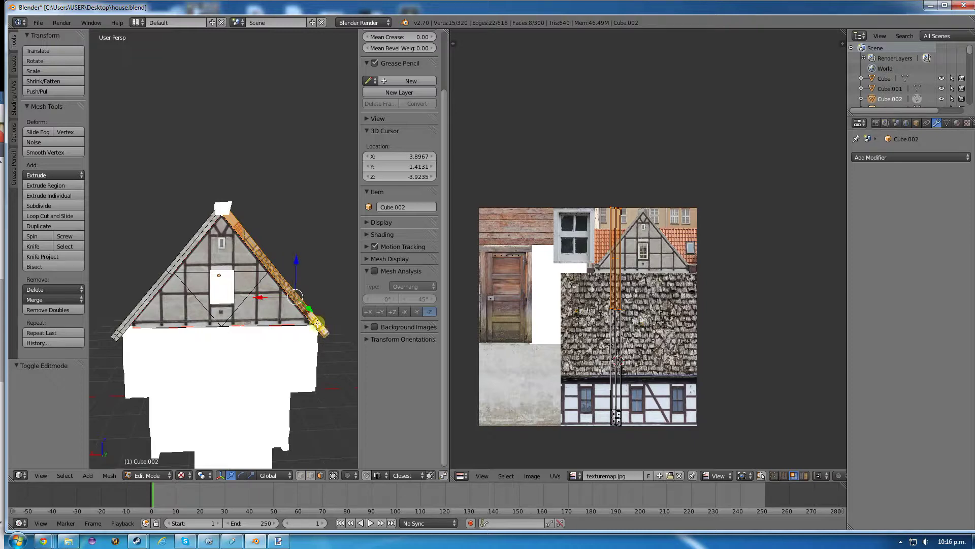
- Scale all right roof-edge UVs to about 0.32 and move them onto the plaster texture
key(a)
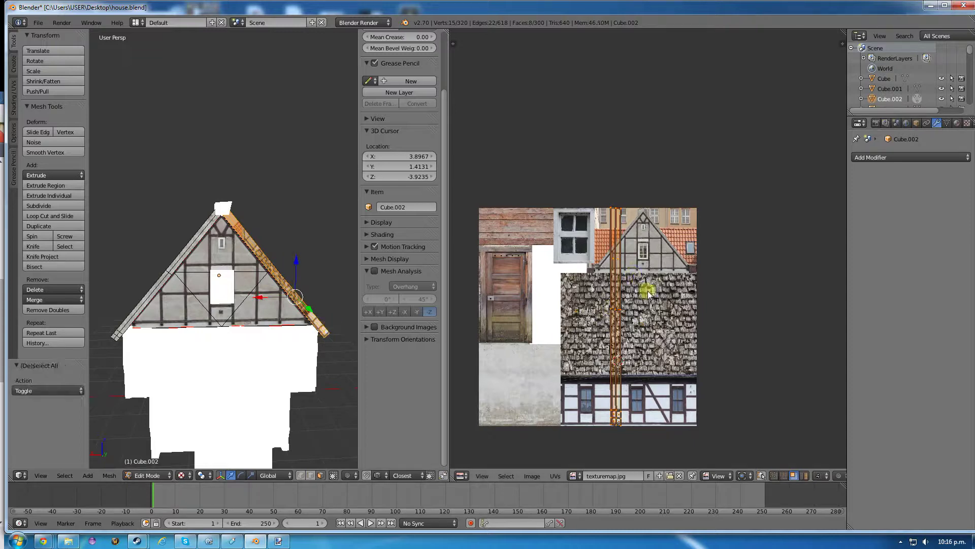
key(s)
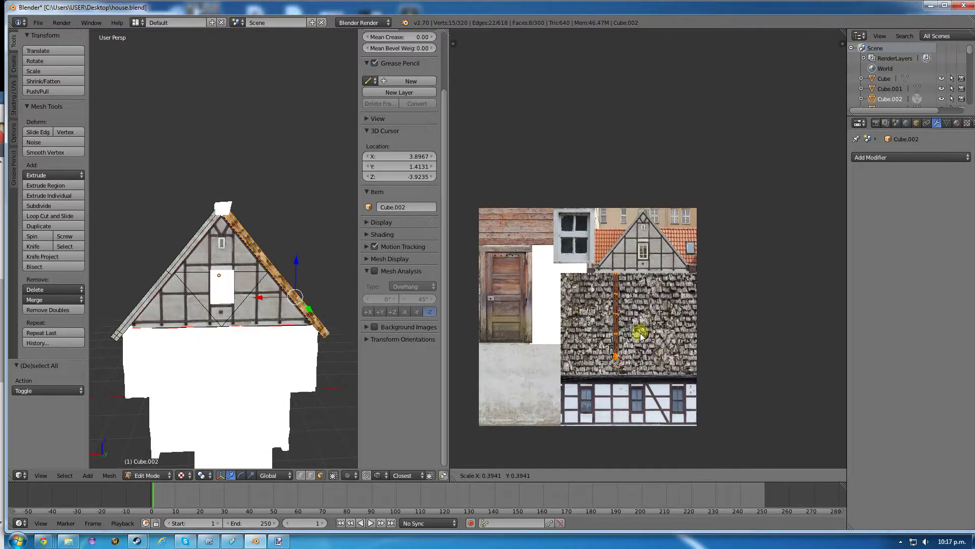
click(637, 333)
key(g)
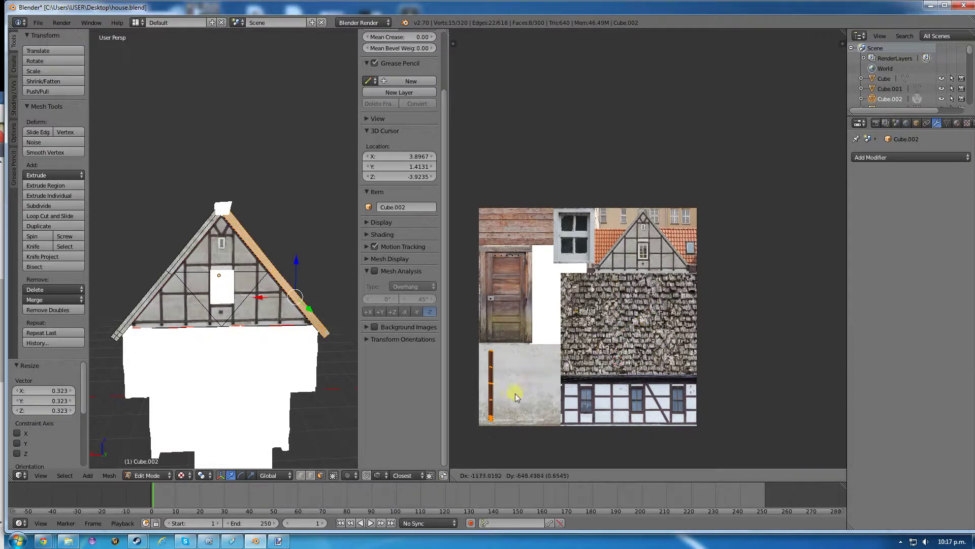
click(503, 391)
- Select the underside faces of the left roof overhang along the gable
middle_drag(231, 283, 179, 237)
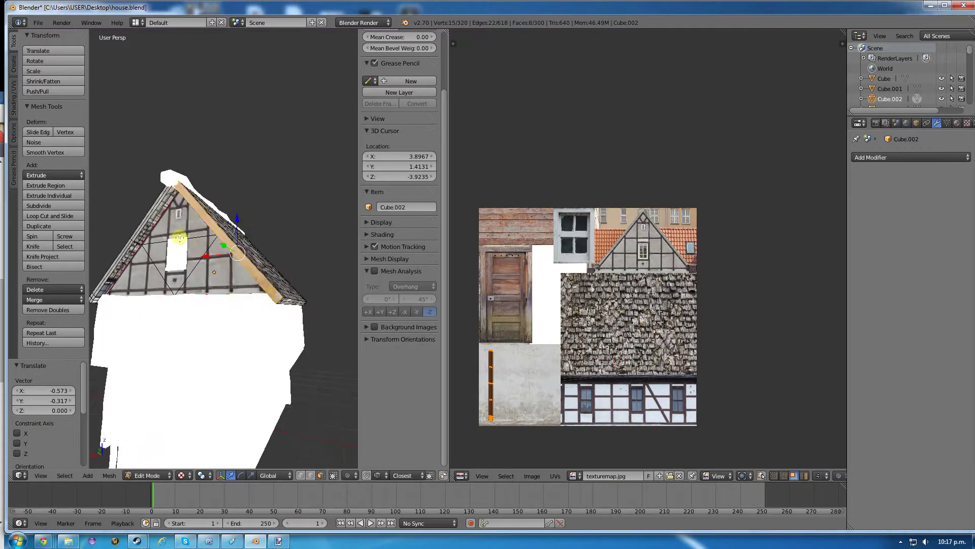
right_click(160, 210)
shift+right_click(152, 224)
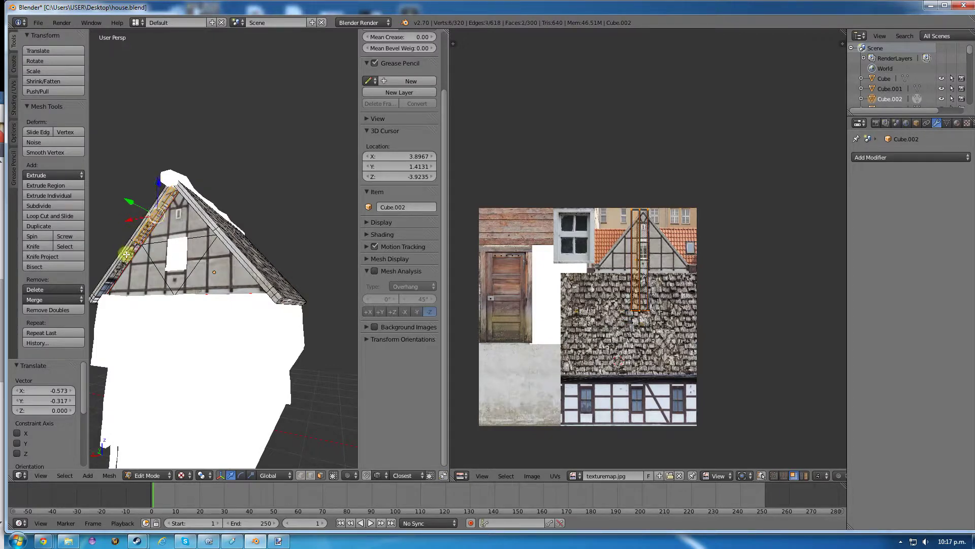
shift+right_click(127, 254)
shift+right_click(120, 272)
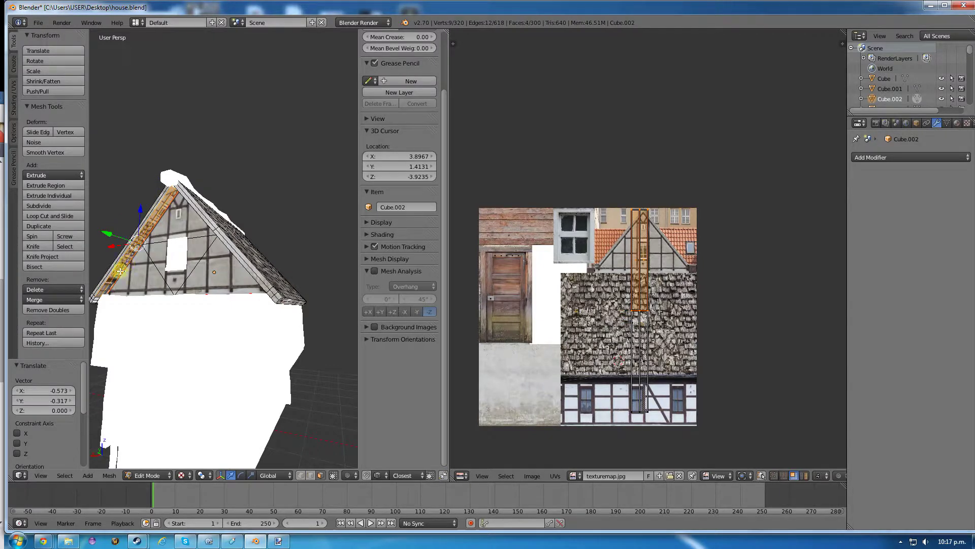
shift+right_click(95, 298)
shift+right_click(93, 300)
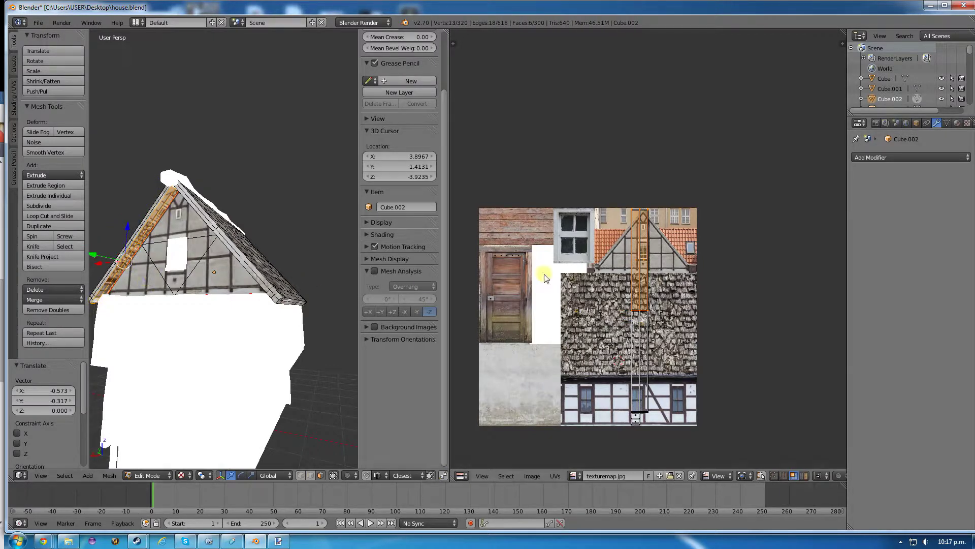
- Shrink all UVs of the left overhang's underside and fit them inside the plaster texture
key(a)
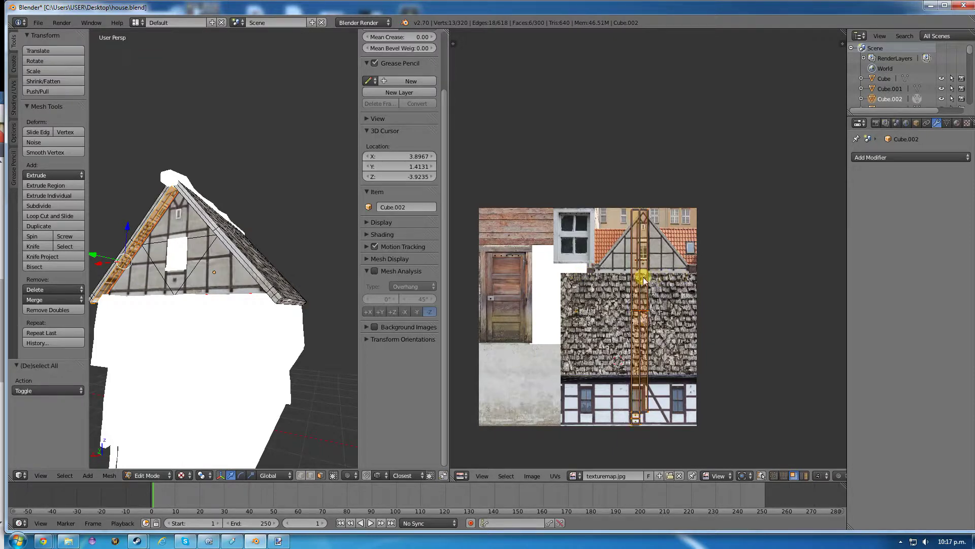
key(s)
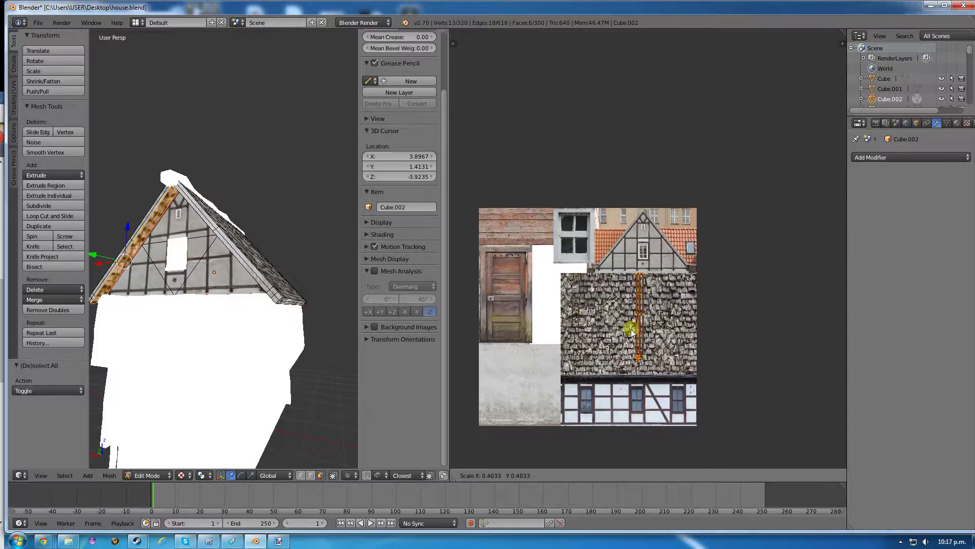
click(635, 334)
key(g)
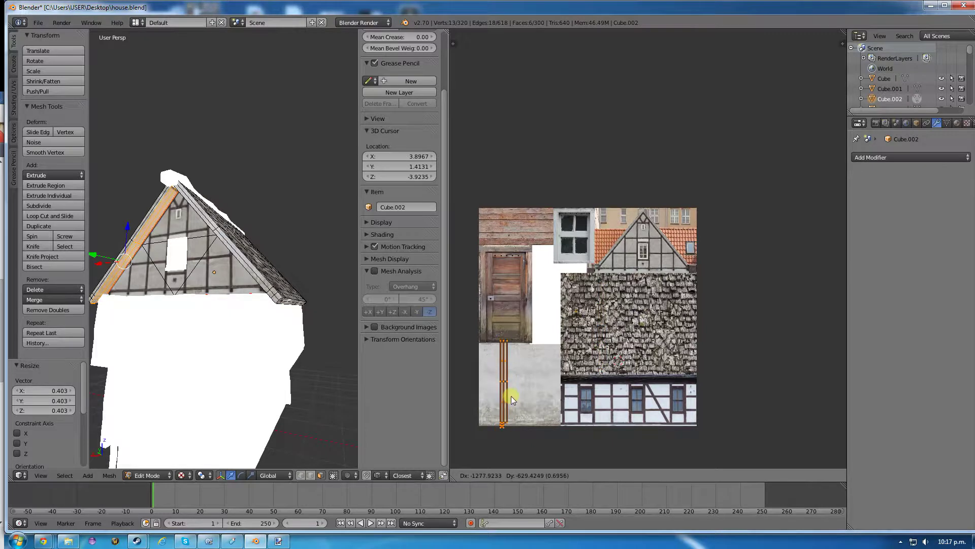
click(528, 416)
key(s)
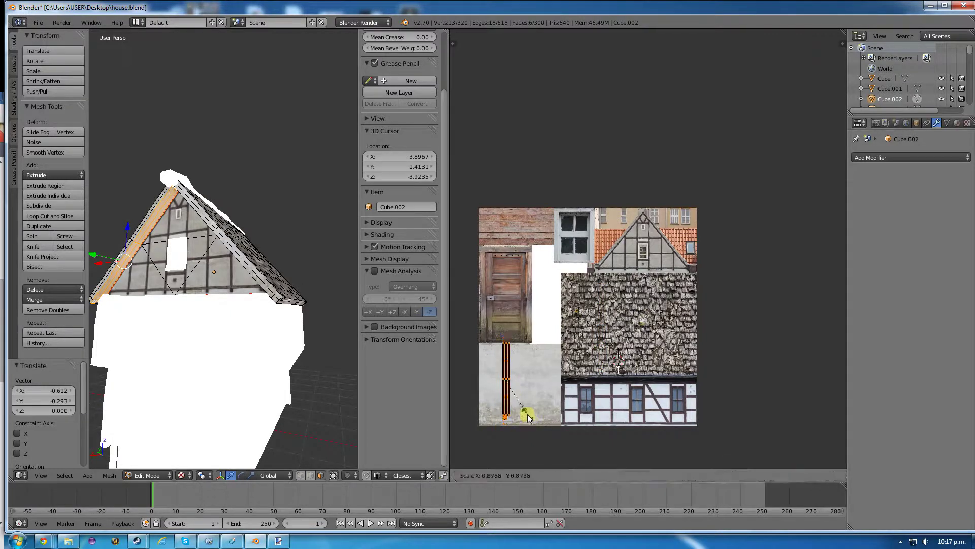
click(528, 418)
key(g)
click(520, 398)
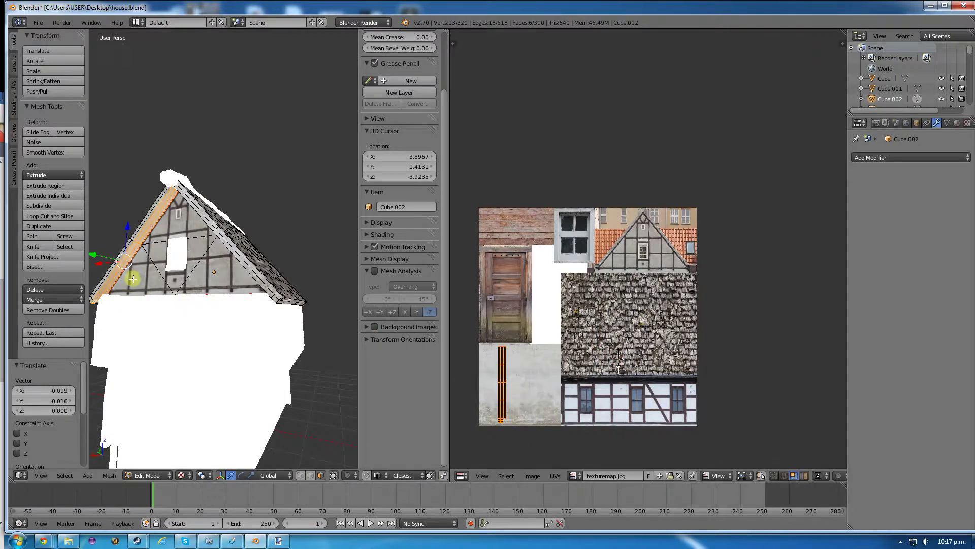
- Select the underside faces of the right roof overhang along the gable
middle_drag(130, 244, 212, 240)
right_click(287, 203)
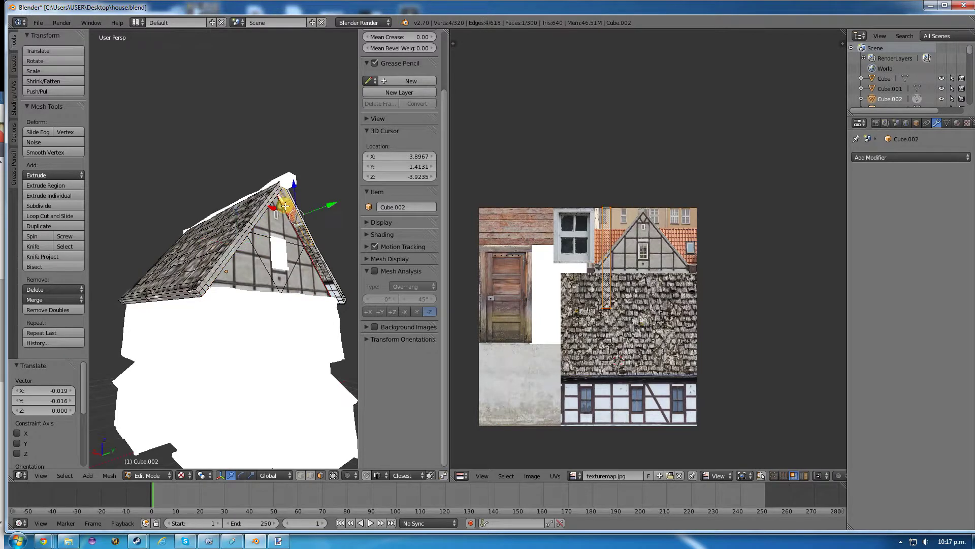
shift+right_click(303, 239)
shift+right_click(312, 254)
shift+right_click(321, 265)
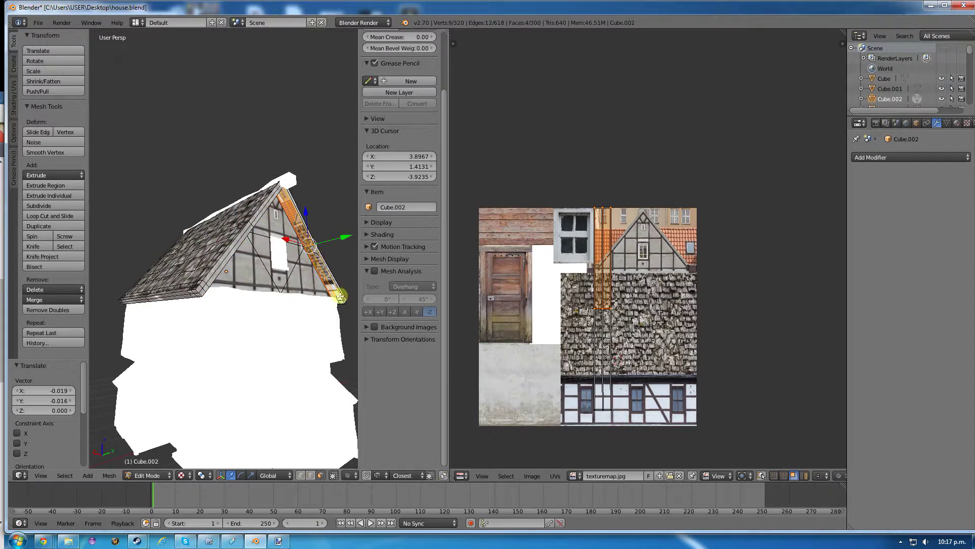
shift+right_click(339, 303)
shift+right_click(341, 300)
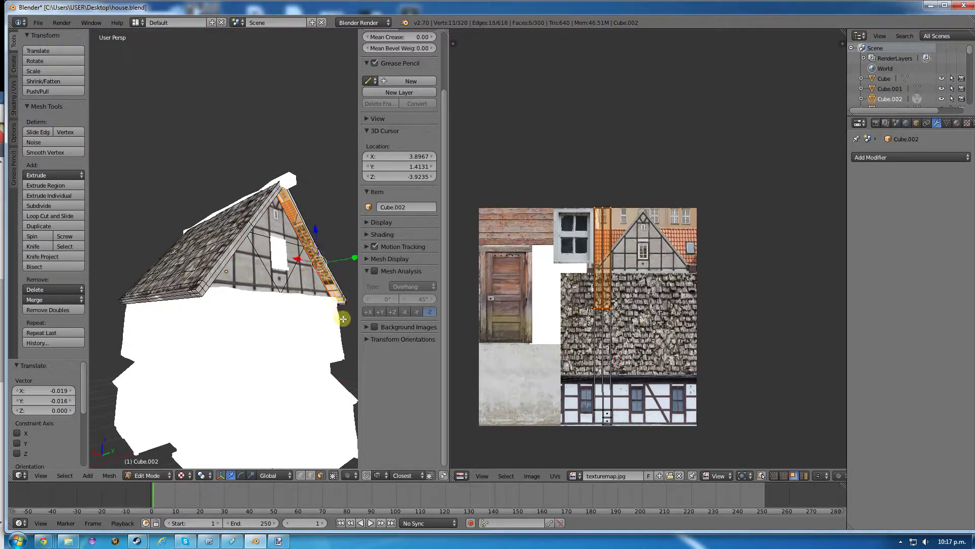
- Scale all UVs of the right overhang's underside to about 0.32 and move them onto the plaster texture
key(a)
key(a)
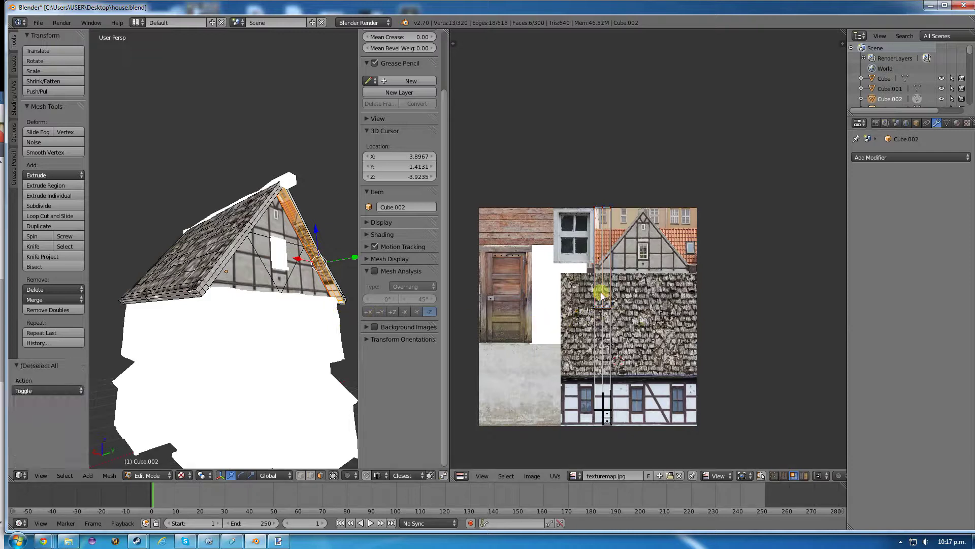
key(s)
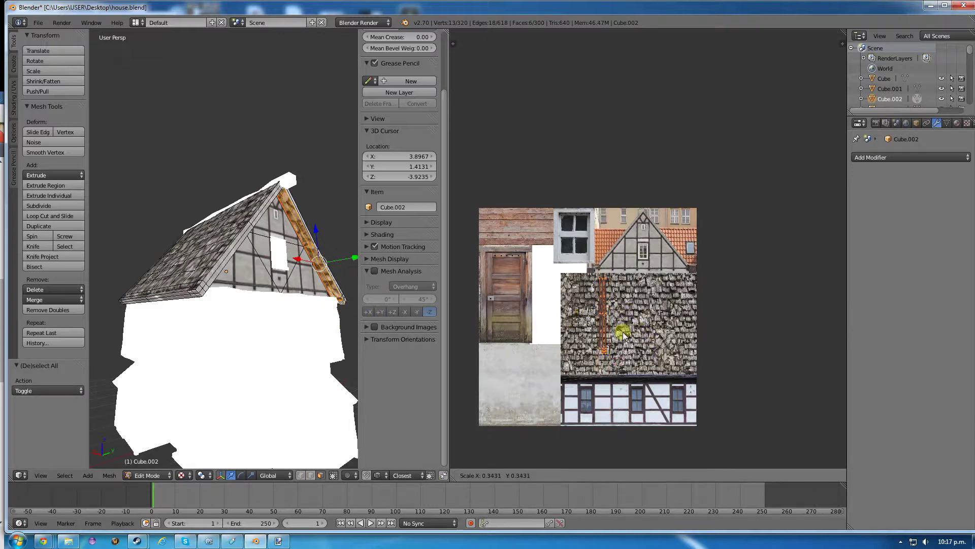
click(622, 335)
key(g)
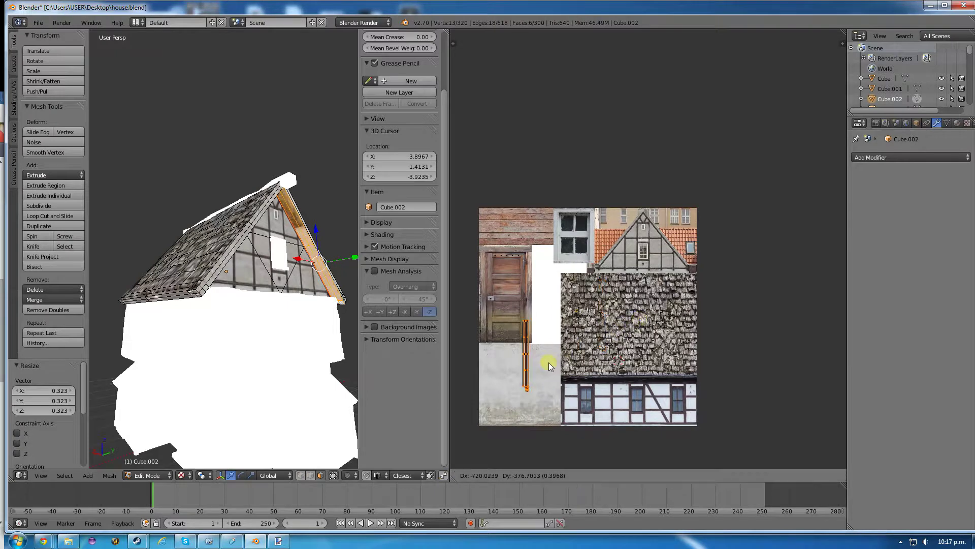
click(528, 401)
- Select the four triangular wall faces of the opposite gable and unwrap them onto the texture map
middle_drag(224, 264, 200, 249)
right_click(200, 249)
shift+right_click(201, 249)
shift+right_click(201, 249)
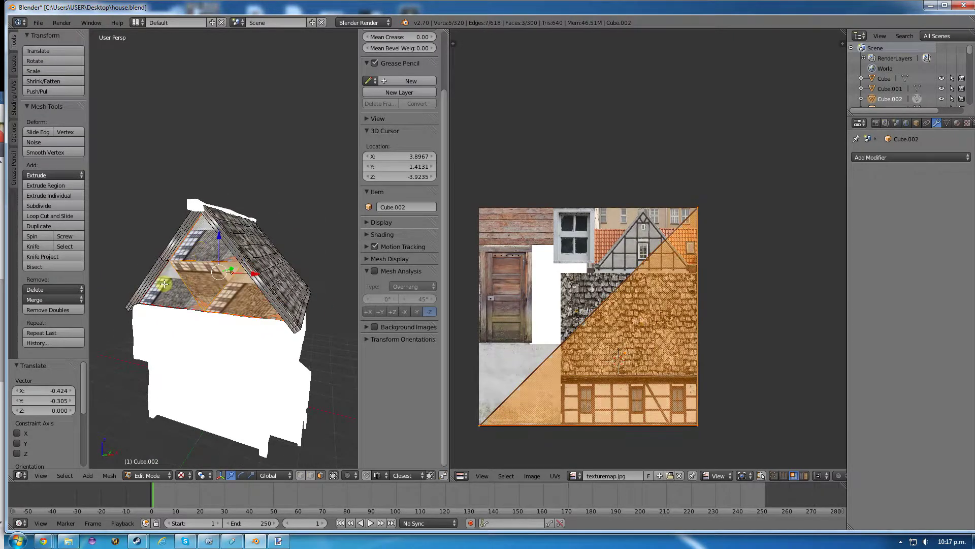
shift+right_click(165, 282)
click(107, 475)
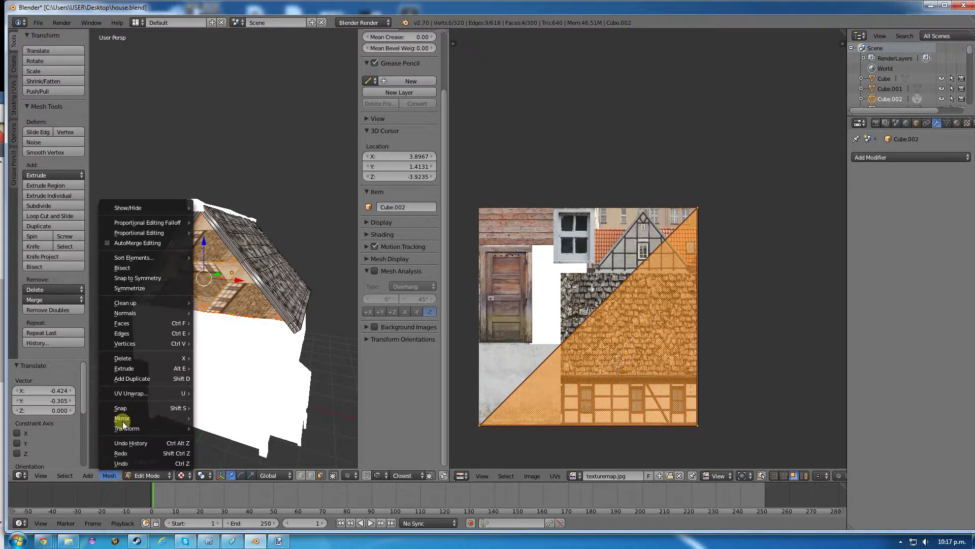
click(216, 396)
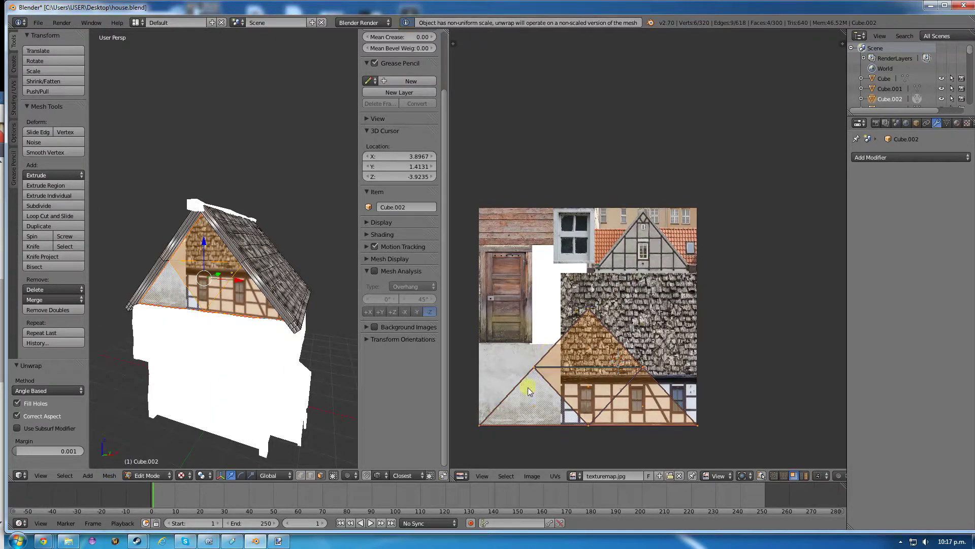
- Move the gable wall's UVs onto the timber-framed gable image, narrow them to about 0.90 along X, and scale them uniformly to about 0.56
right_drag(579, 389, 633, 293)
key(s)
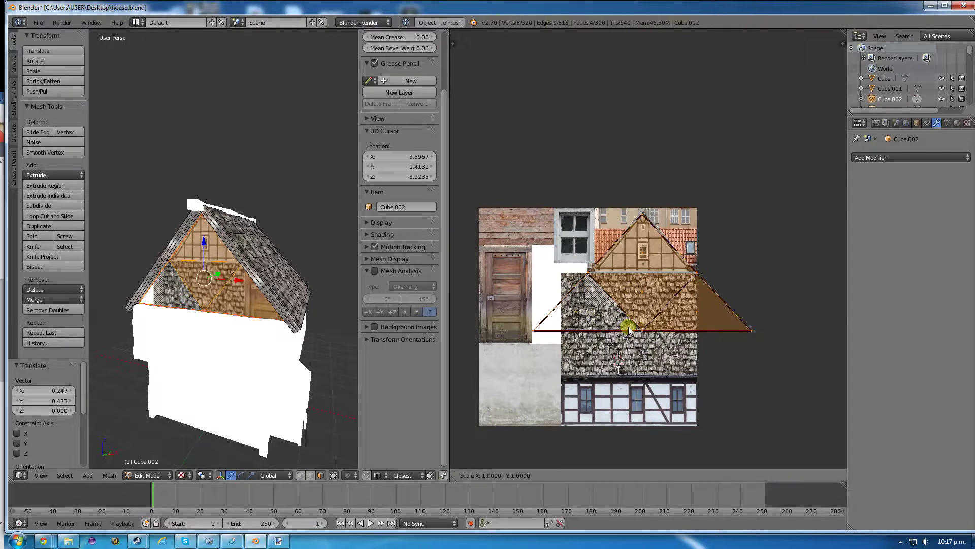
key(x)
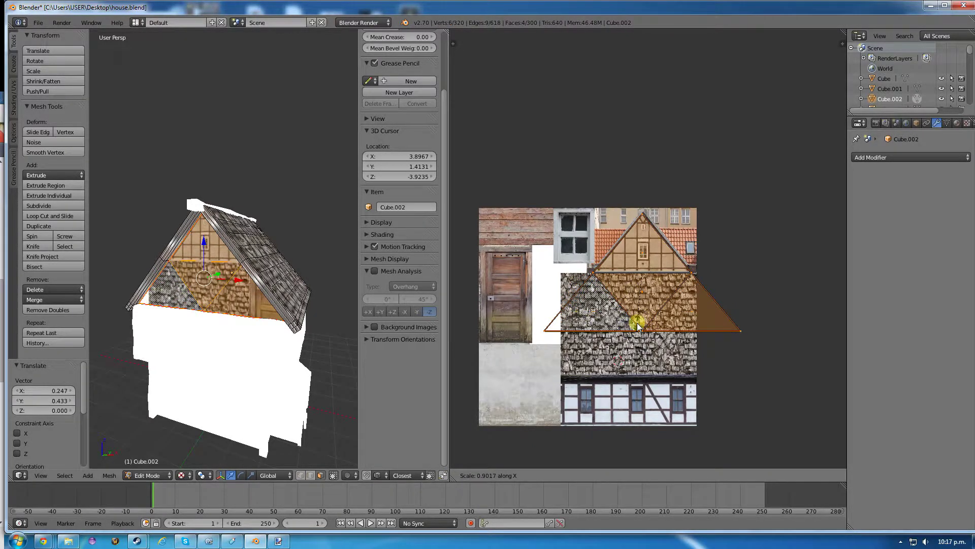
click(638, 326)
key(s)
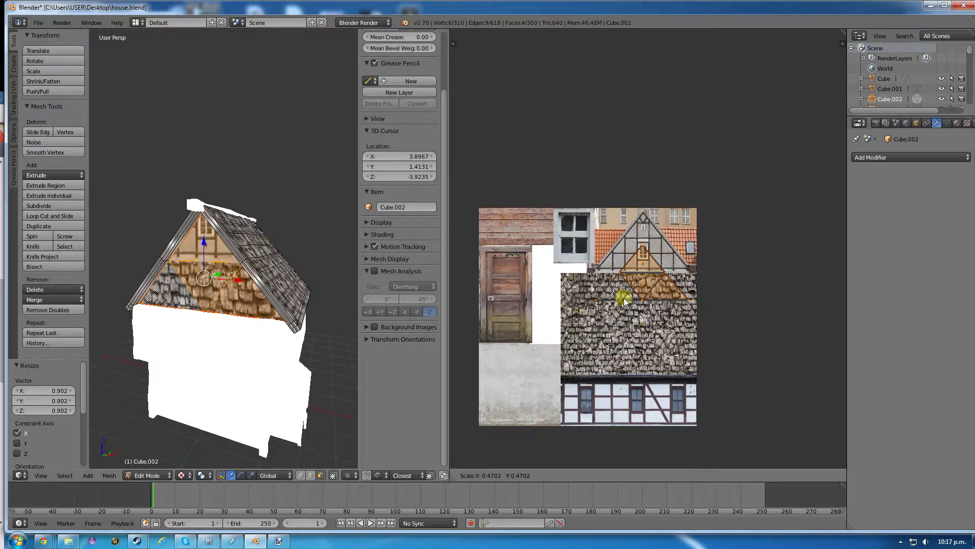
click(624, 298)
key(g)
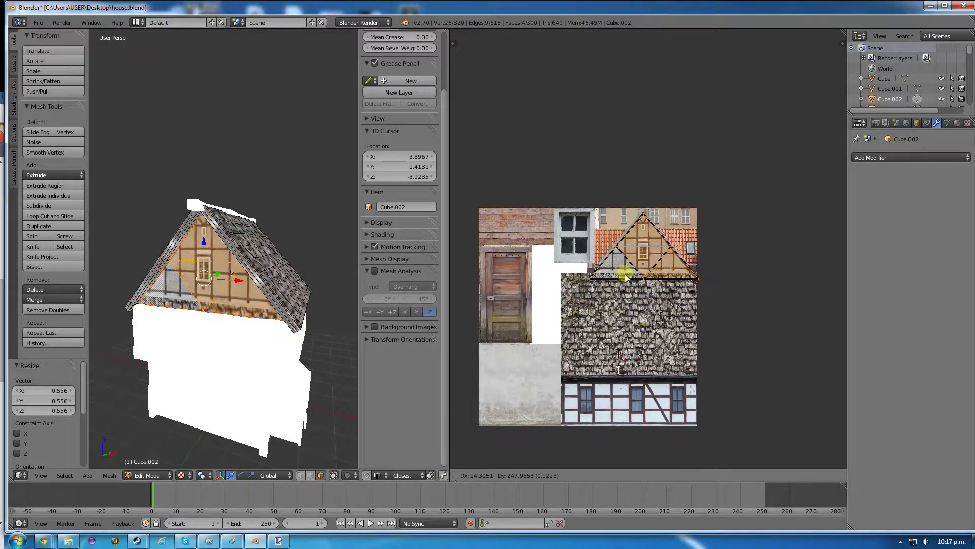
click(627, 277)
- Scale the gable UVs to about 0.88 and shift them up about 0.024 to fit inside the timber-framed triangle
scroll(639, 241, up, 5)
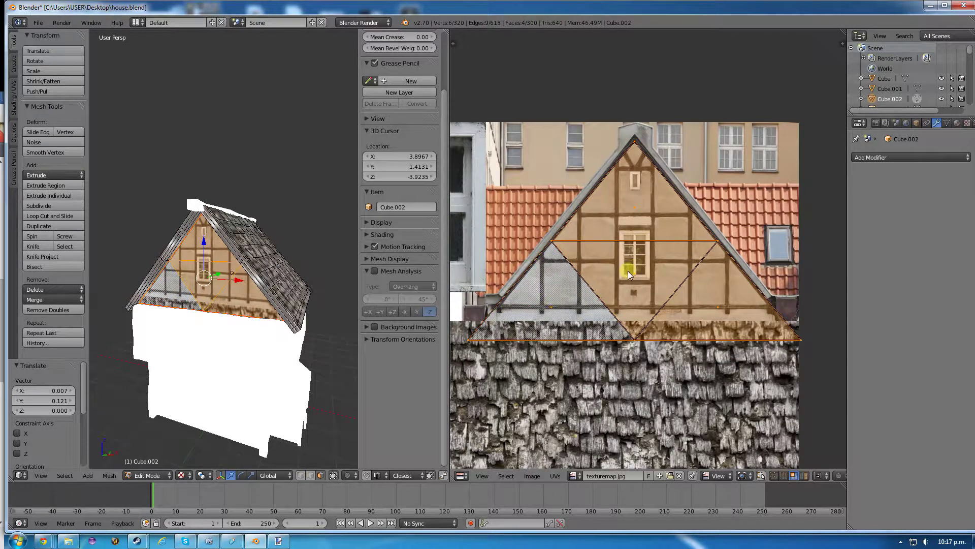
key(s)
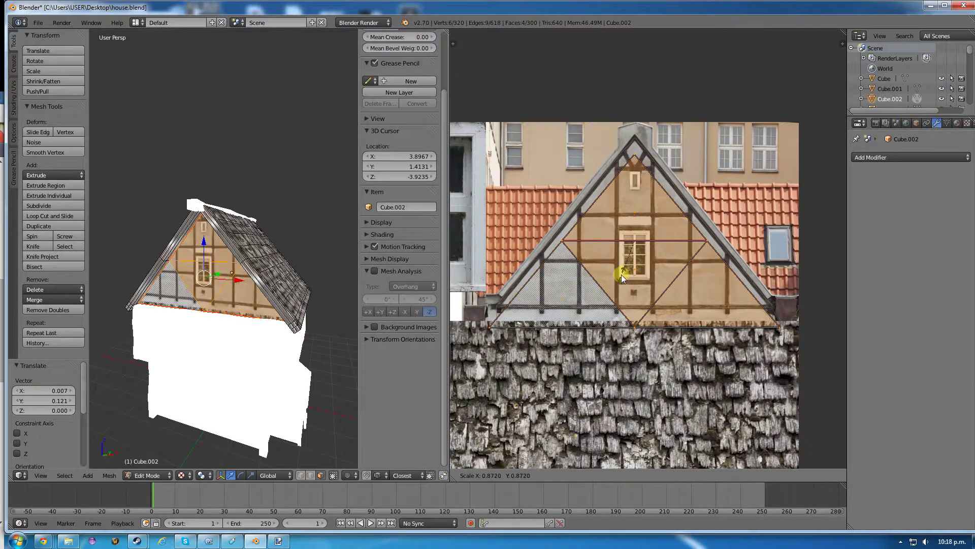
click(615, 282)
key(g)
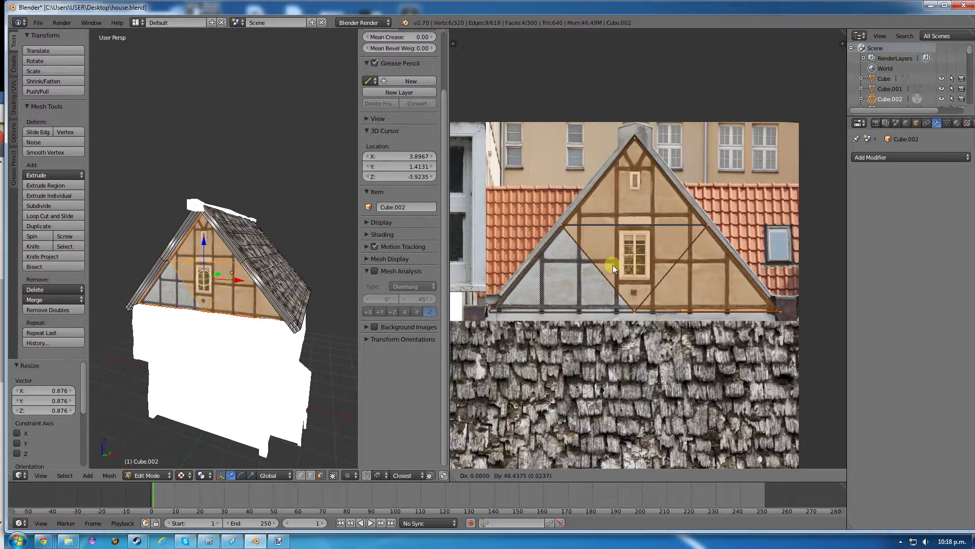
click(613, 264)
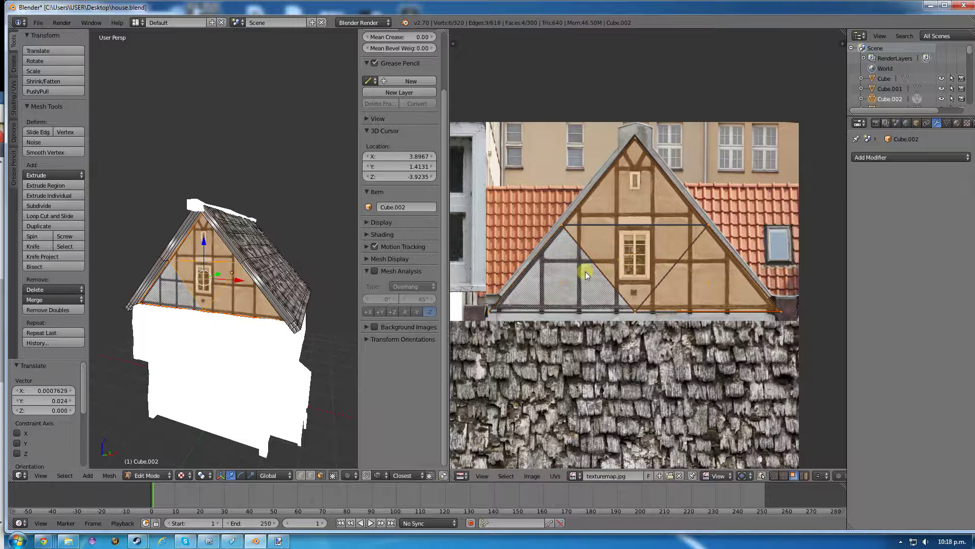
- Select the central triangular wall face and try to knife-cut it vertically along the window's left edge
middle_drag(239, 279, 217, 273)
key(Tab)
scroll(217, 272, up, 6)
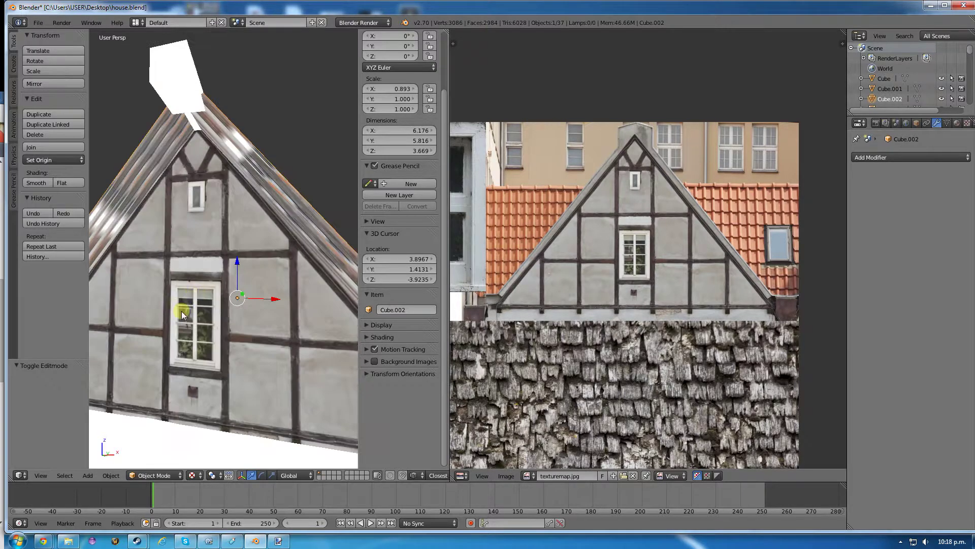
key(Tab)
right_click(197, 299)
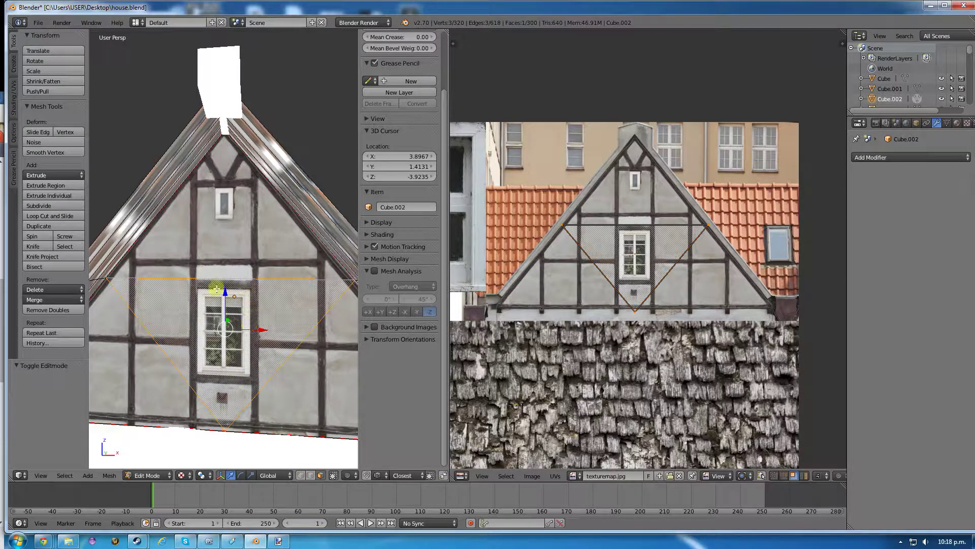
click(33, 246)
click(196, 277)
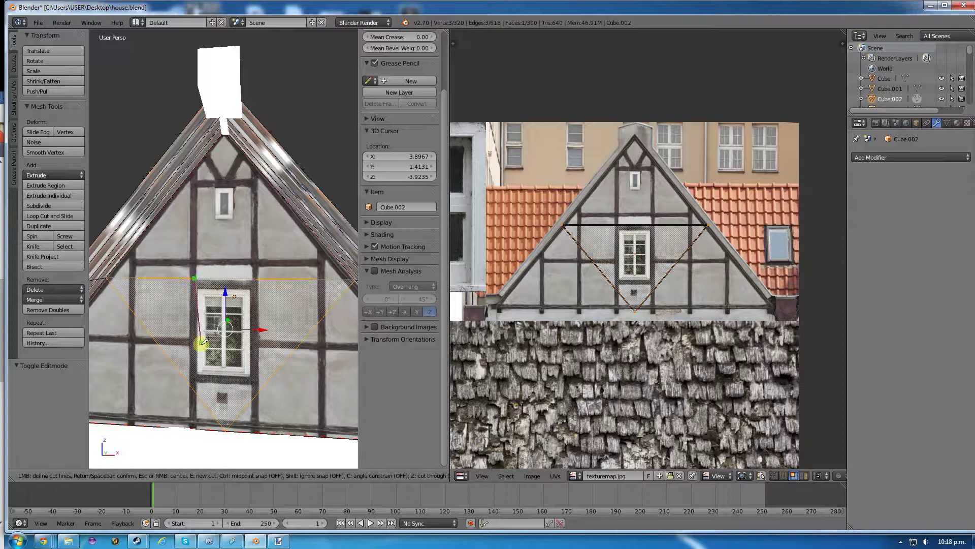
click(195, 389)
key(Return)
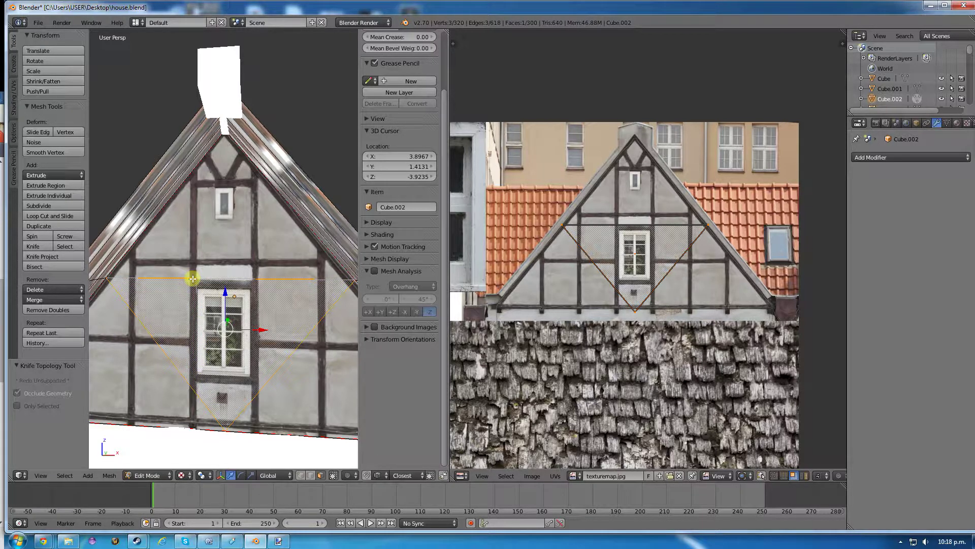
- Knife-cut the central triangular wall face vertically along the window's left and right edges
click(33, 246)
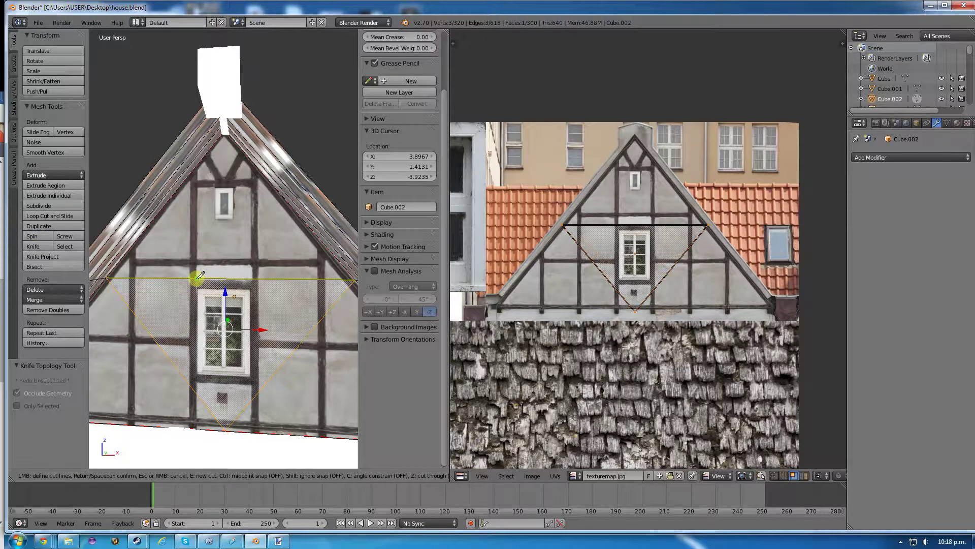
click(198, 278)
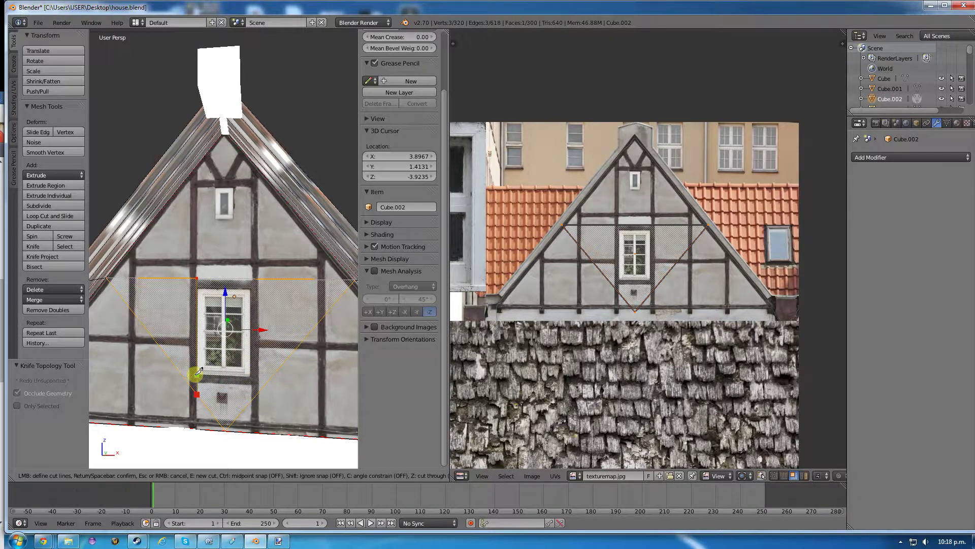
key(Return)
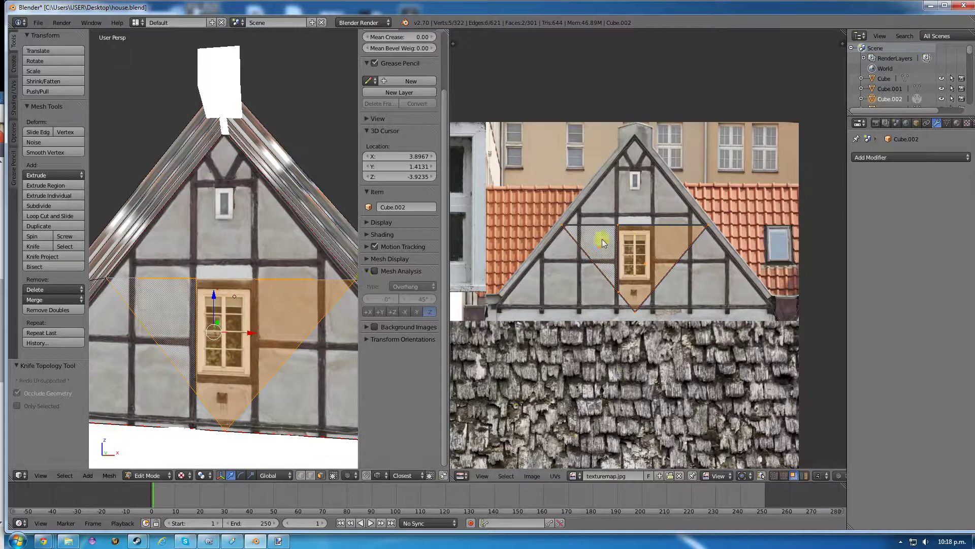
click(48, 247)
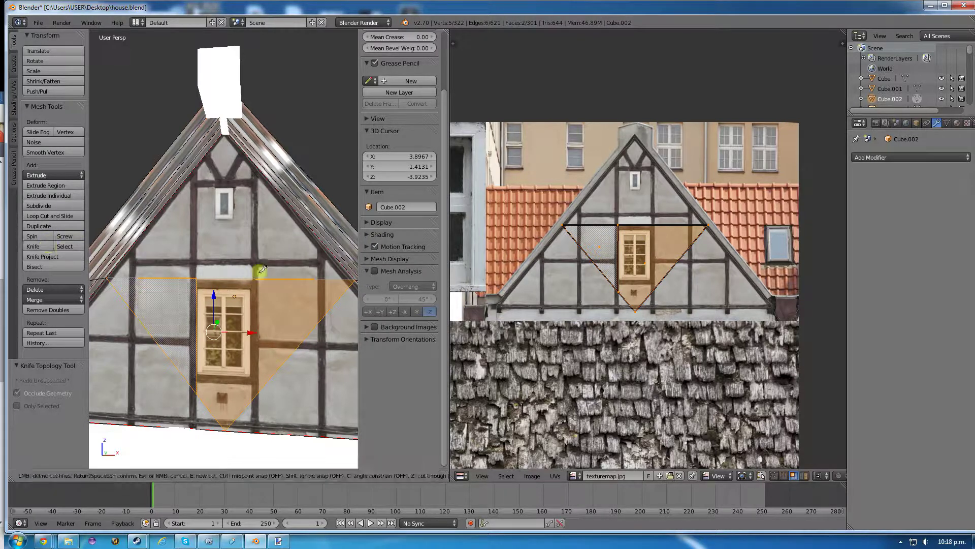
click(253, 278)
click(254, 394)
key(Return)
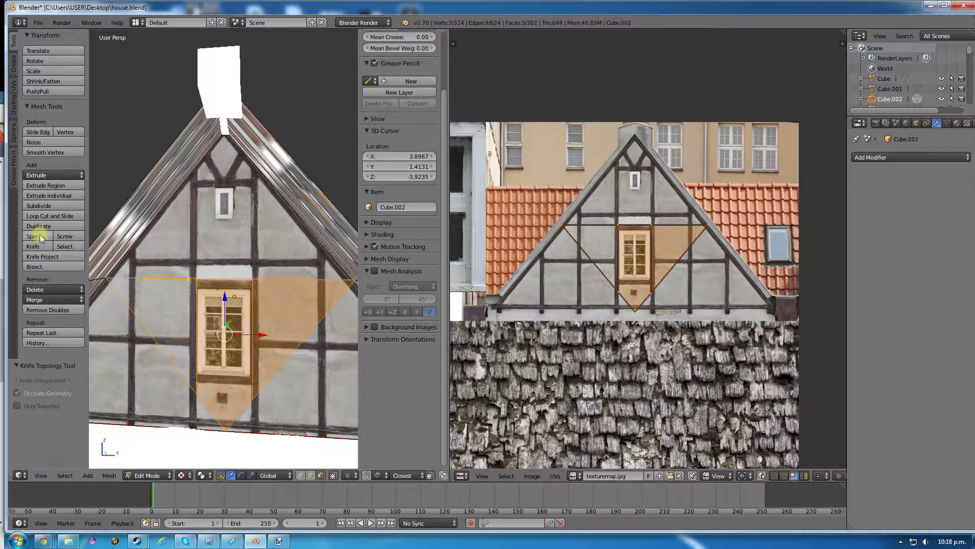
- Knife-cut horizontally along the window's top and bottom edges, and select the enclosed window face
click(33, 247)
click(197, 288)
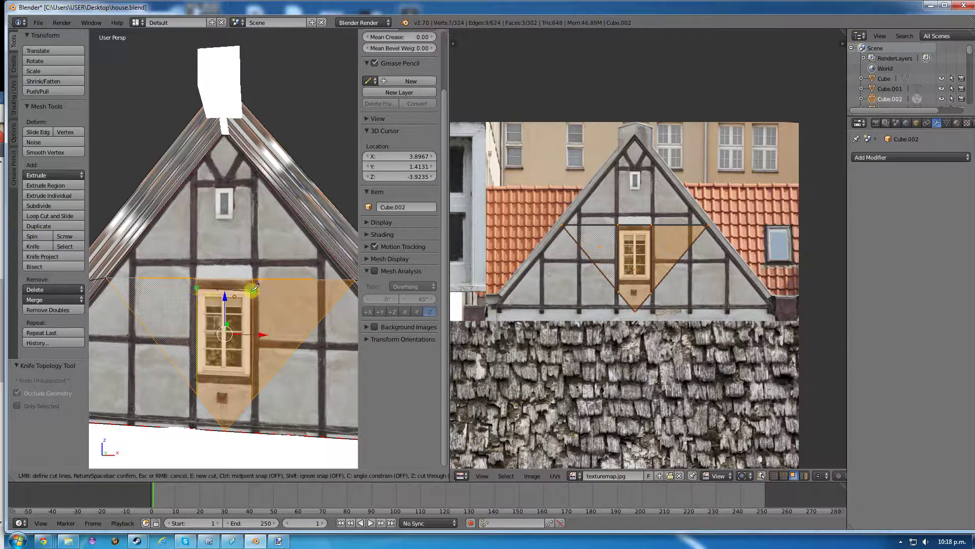
click(251, 286)
key(Return)
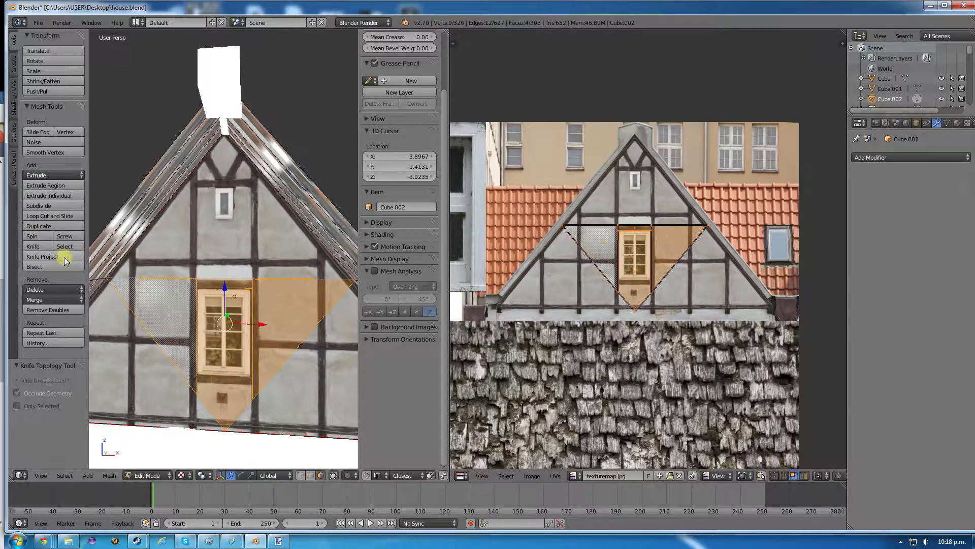
click(43, 246)
click(197, 375)
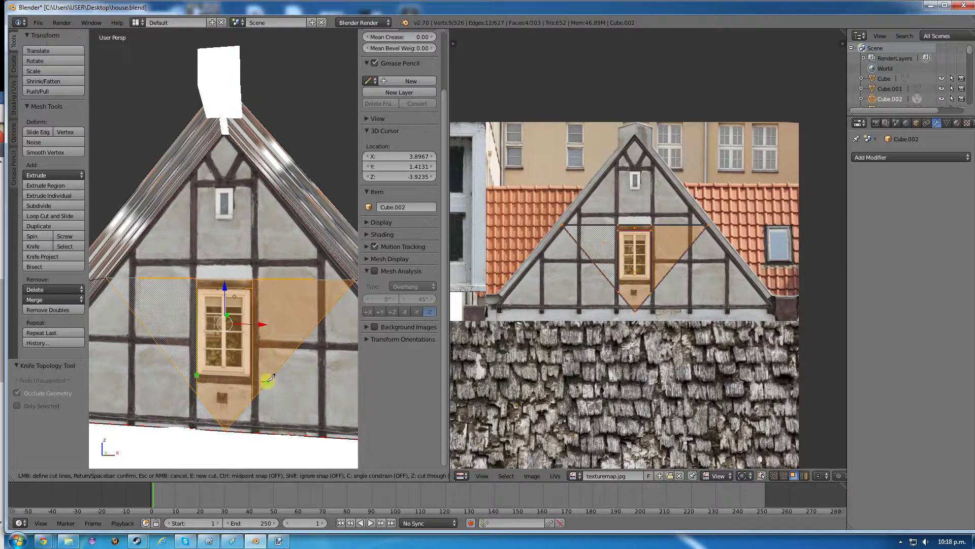
click(254, 375)
key(Return)
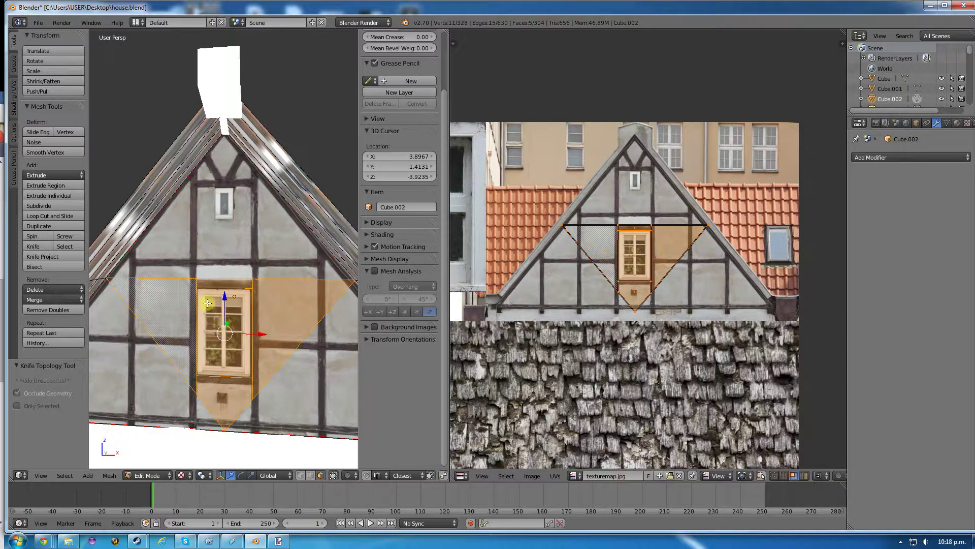
right_click(208, 303)
middle_drag(274, 307, 257, 311)
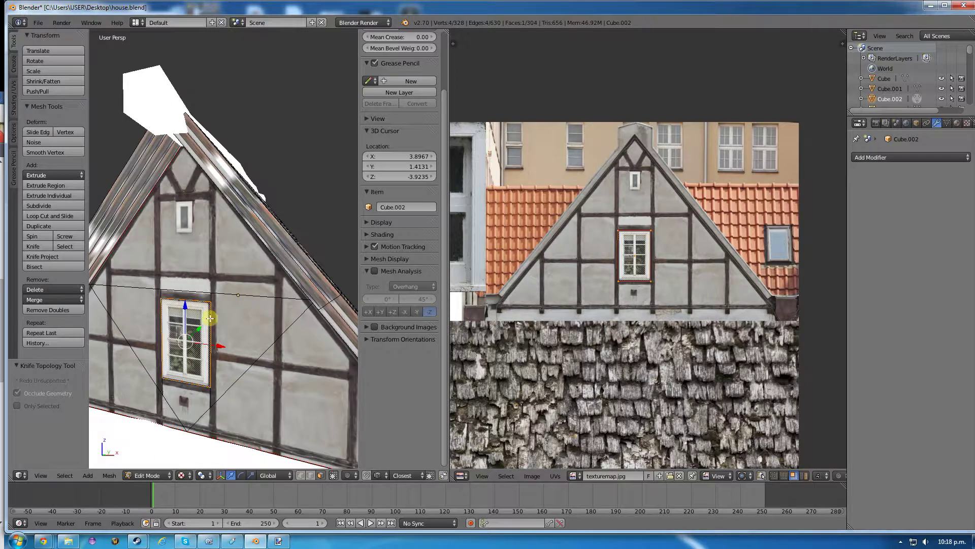
- Try extruding the window face outward about 0.057, inspect it from the side, and undo the extrusion
key(e)
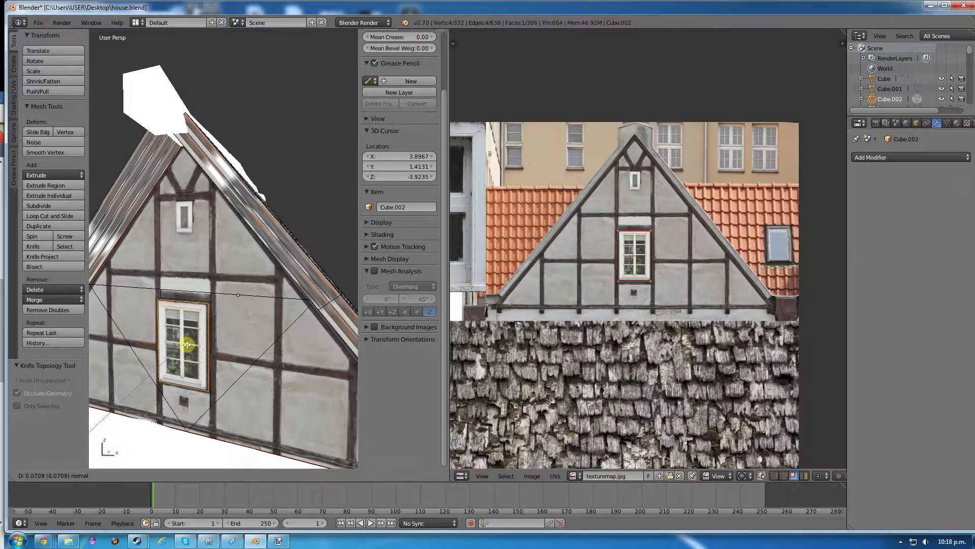
click(188, 344)
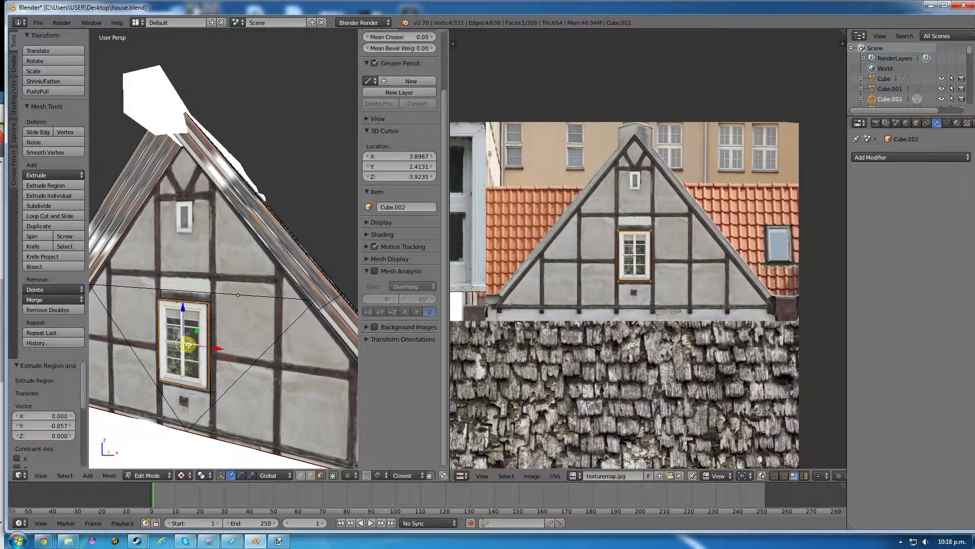
middle_drag(150, 321, 306, 334)
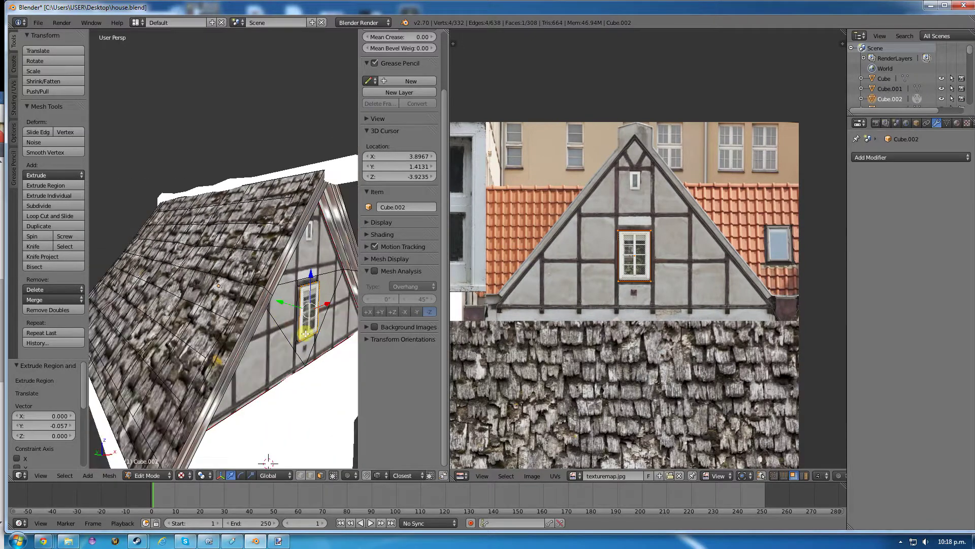
key(Tab)
mouse_move(305, 297)
middle_down()
mouse_move(302, 305)
mouse_move(305, 293)
middle_up()
key(Tab)
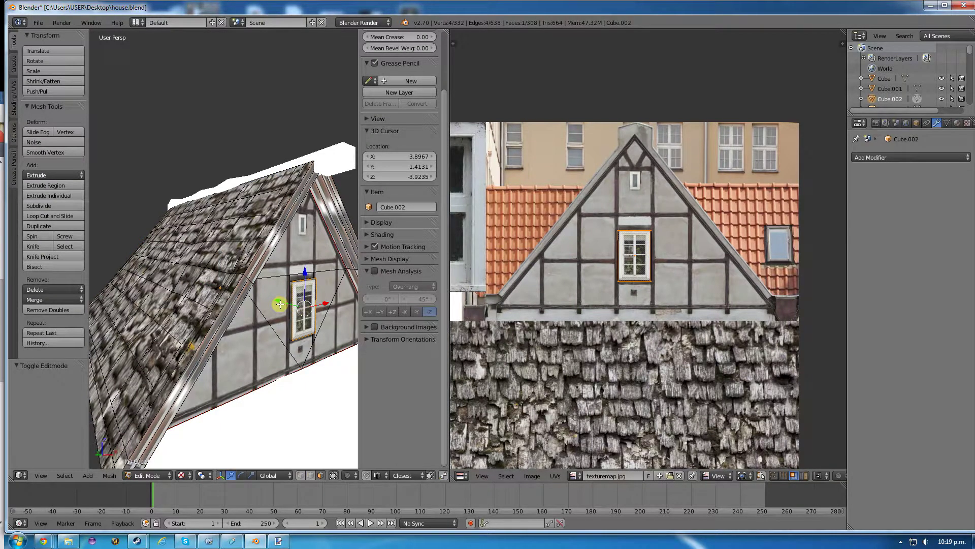
key(ctrl+z)
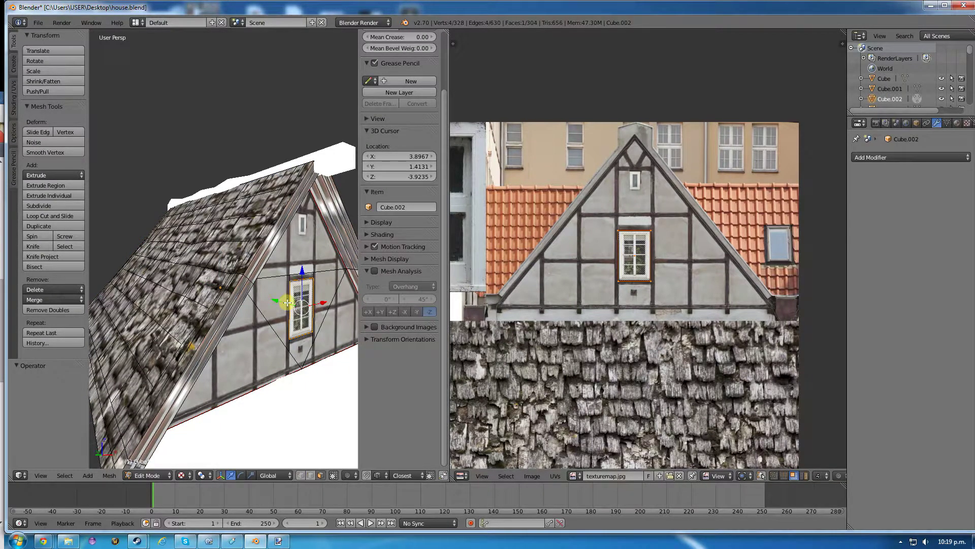
- Extrude the window face inward by about 0.06 to recess it into the gable wall
key(ctrl+KP_Add)
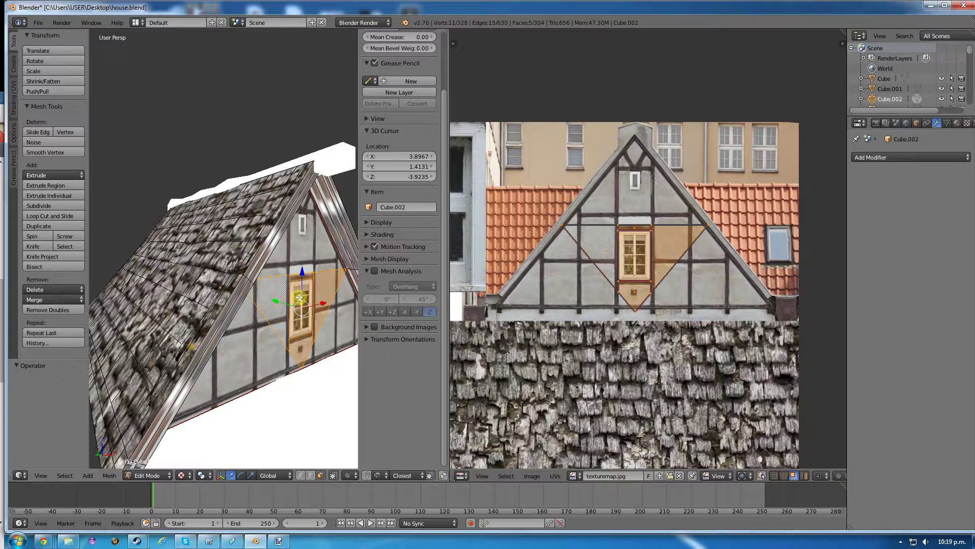
key(ctrl+KP_Subtract)
key(e)
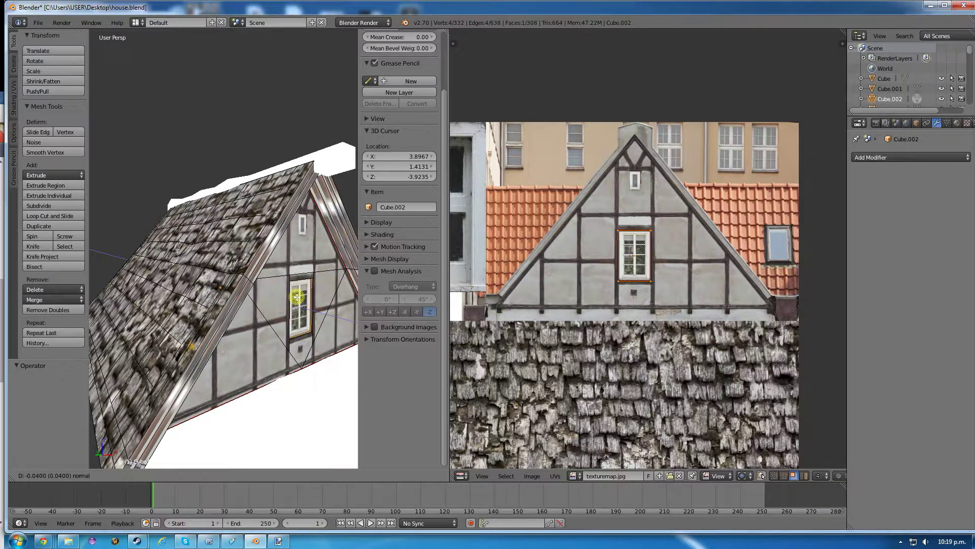
click(296, 298)
- Knife-cut the wall below the recessed window along the lower edge of the dark timber sill
scroll(300, 345, up, 5)
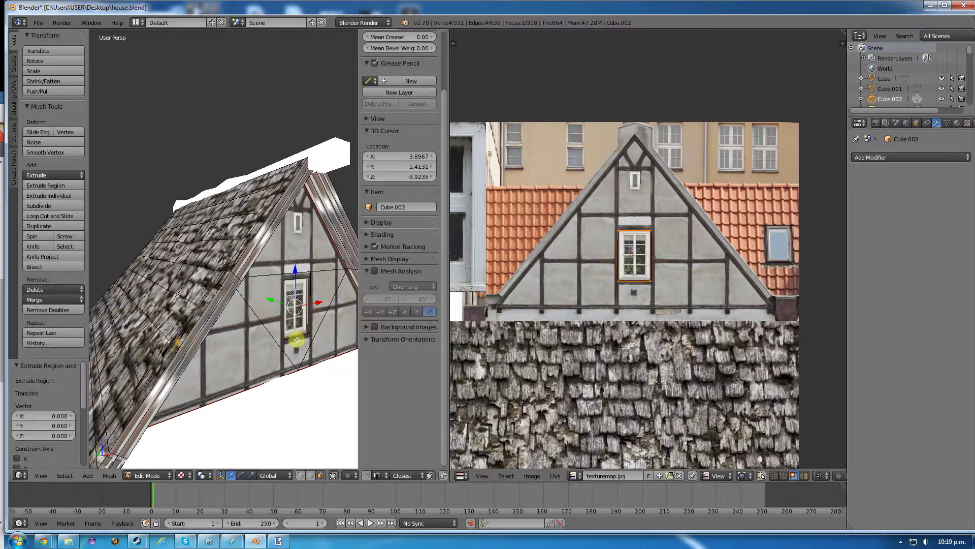
key(KP_Decimal)
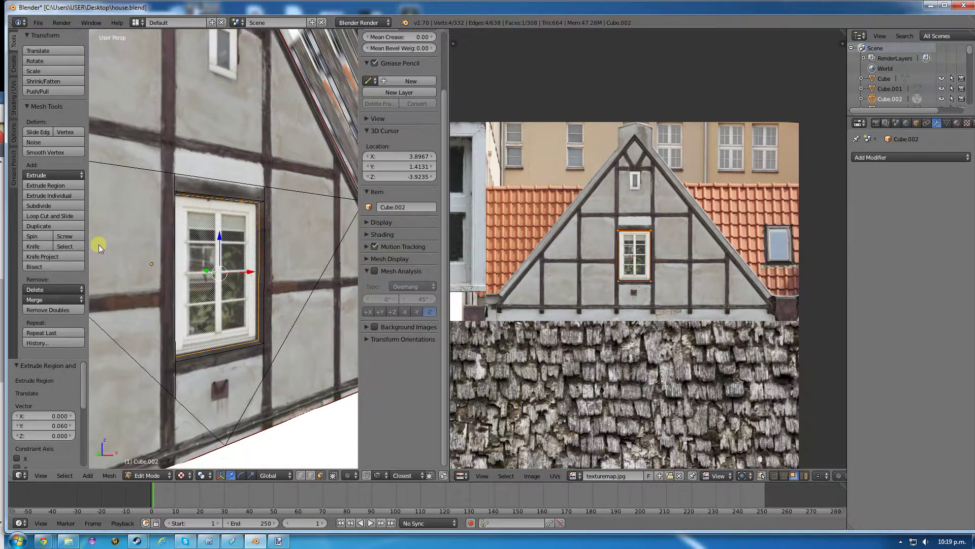
click(34, 246)
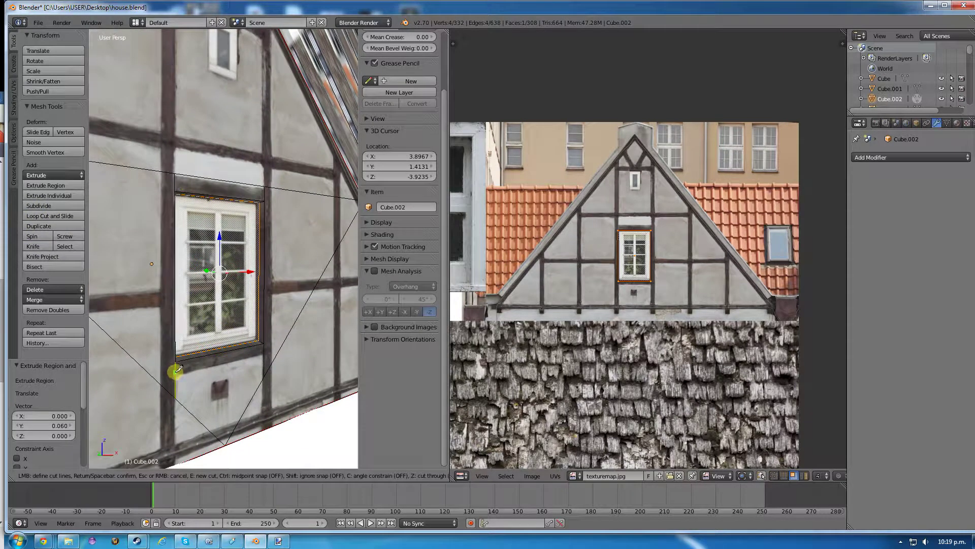
click(175, 372)
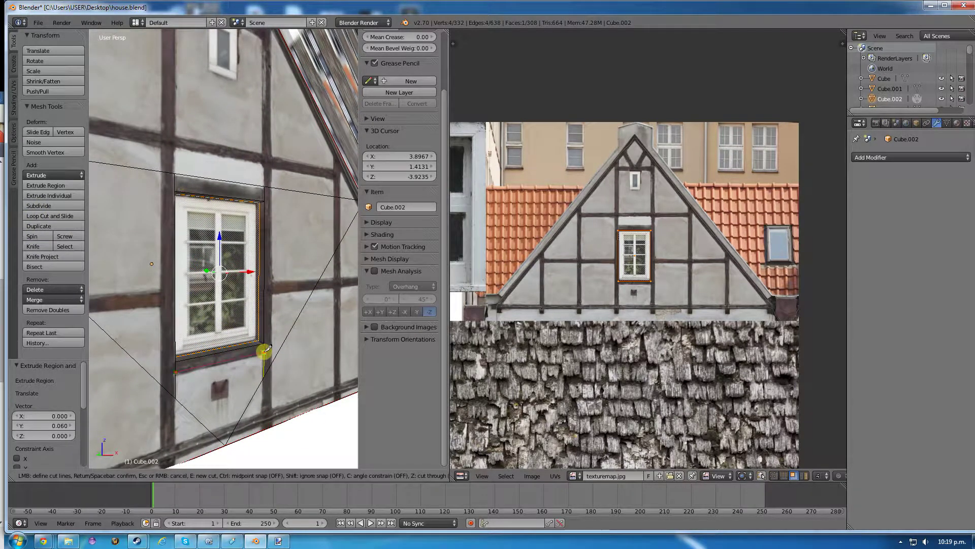
click(263, 350)
key(Return)
- Extrude the narrow sill face beneath the window outward by about 0.07
right_click(215, 359)
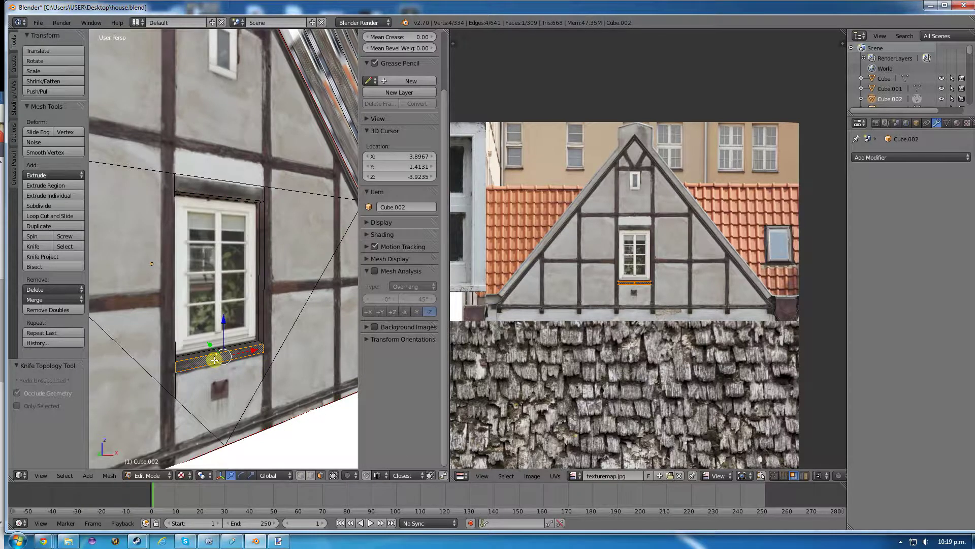
key(e)
click(220, 352)
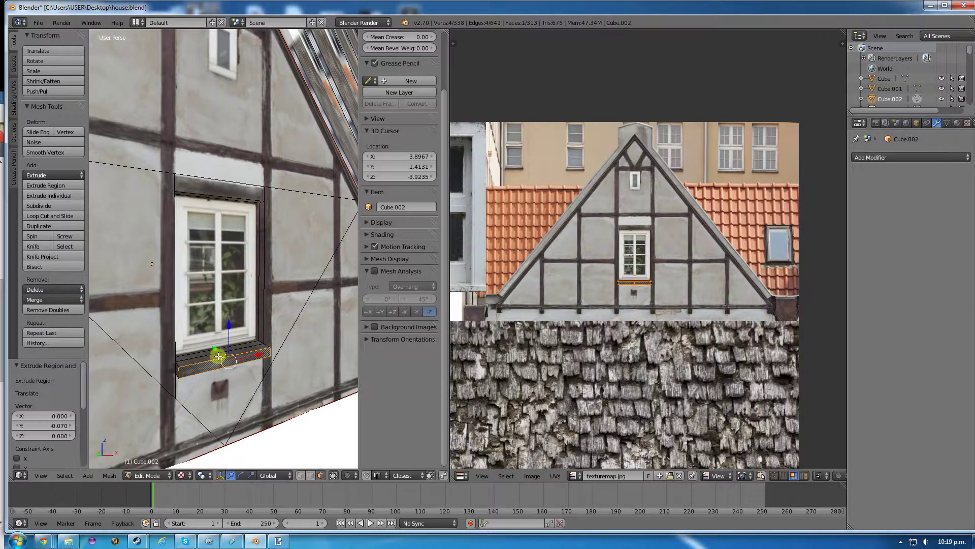
- Select all the narrow roof-edge faces along the gable's right slope, from the ridge down to the eave end
middle_drag(220, 352, 261, 331)
key(Tab)
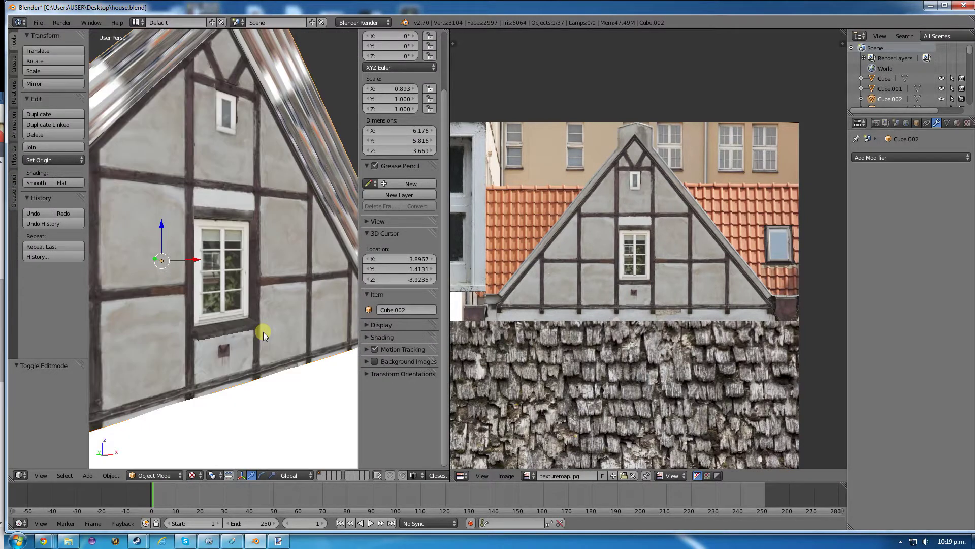
scroll(262, 331, down, 2)
mouse_move(252, 273)
middle_down()
mouse_move(183, 273)
mouse_move(170, 260)
mouse_move(168, 285)
mouse_move(272, 294)
mouse_move(254, 279)
middle_up()
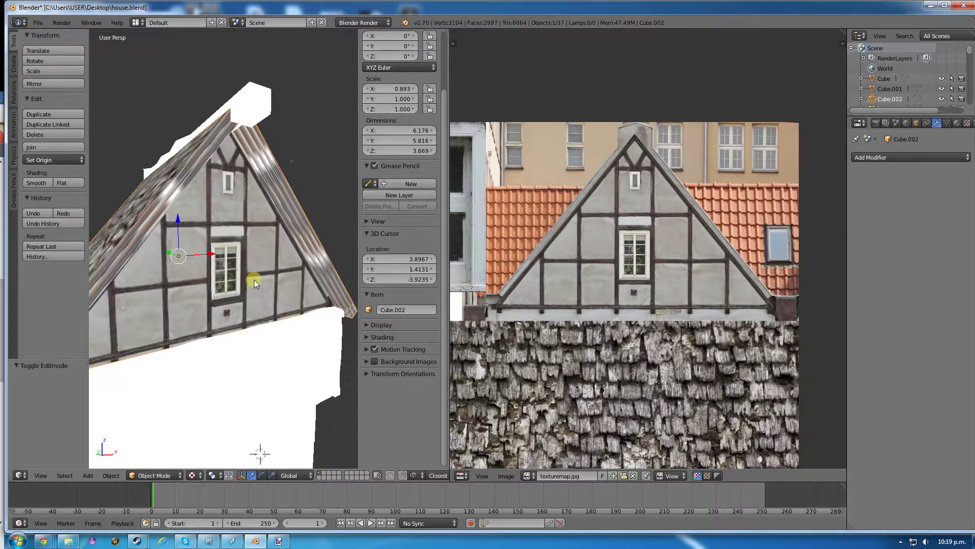
key(Tab)
right_click(262, 164)
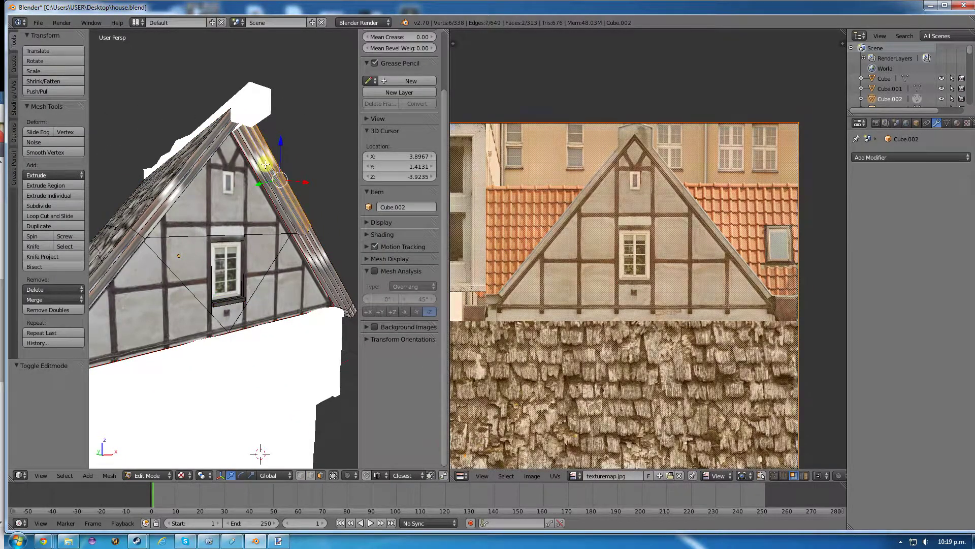
shift+right_click(307, 244)
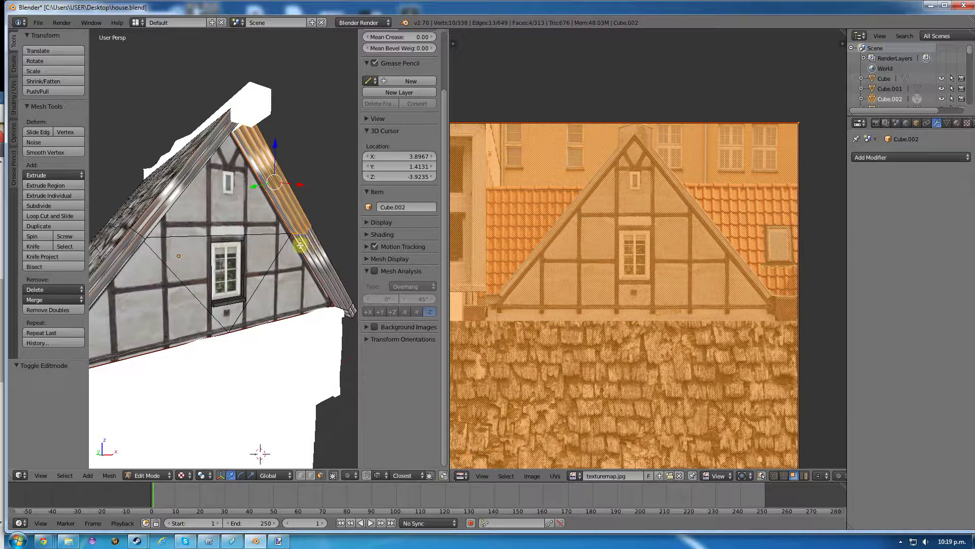
shift+right_click(310, 245)
shift+right_click(314, 245)
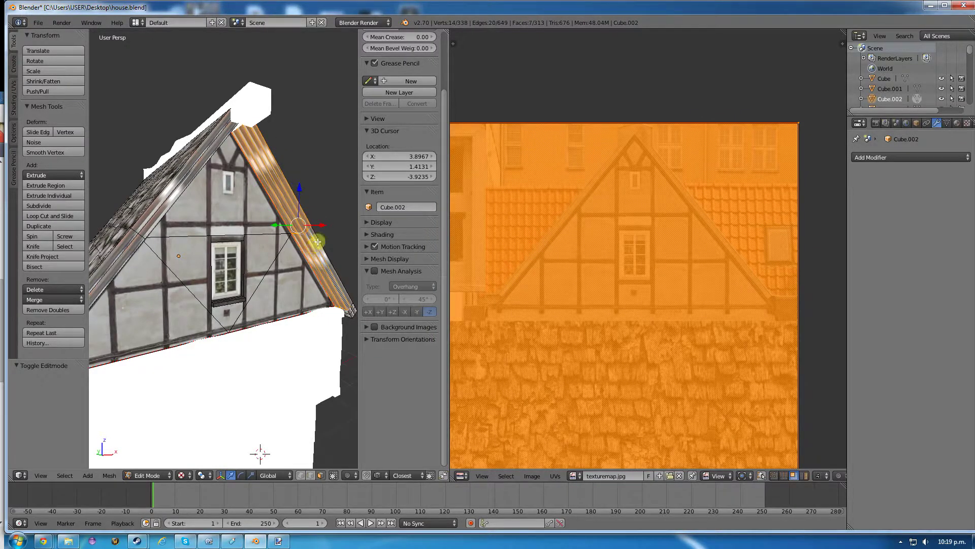
shift+right_click(318, 241)
shift+right_click(354, 310)
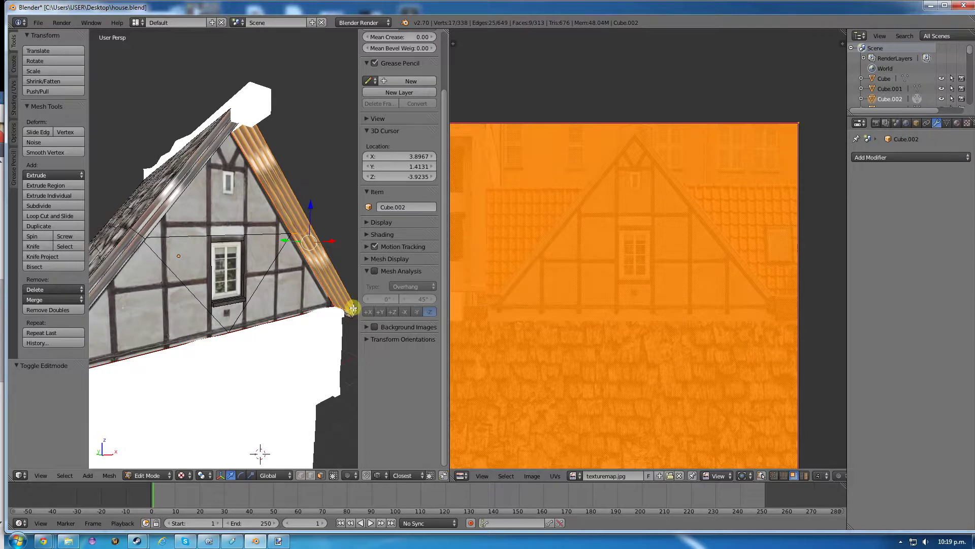
shift+right_click(354, 309)
shift+right_click(351, 313)
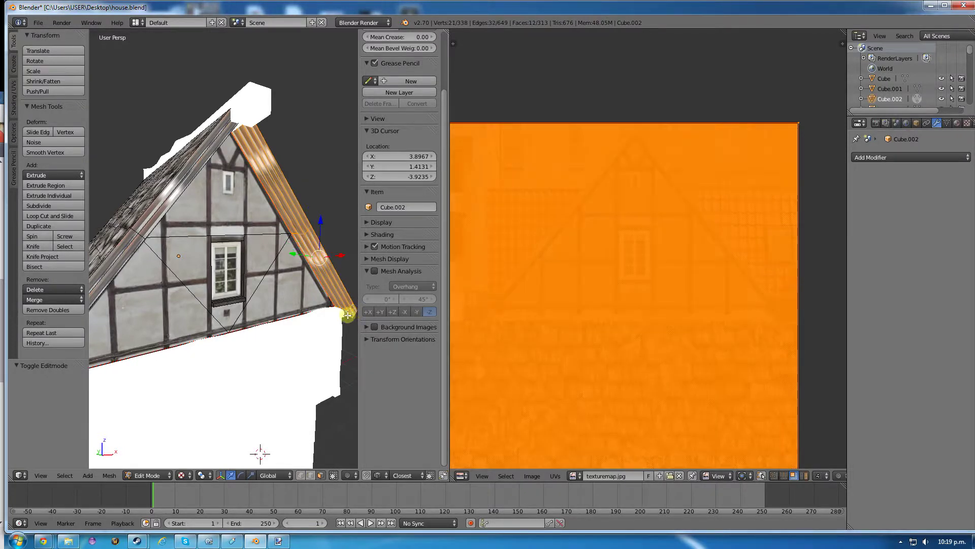
shift+right_click(348, 311)
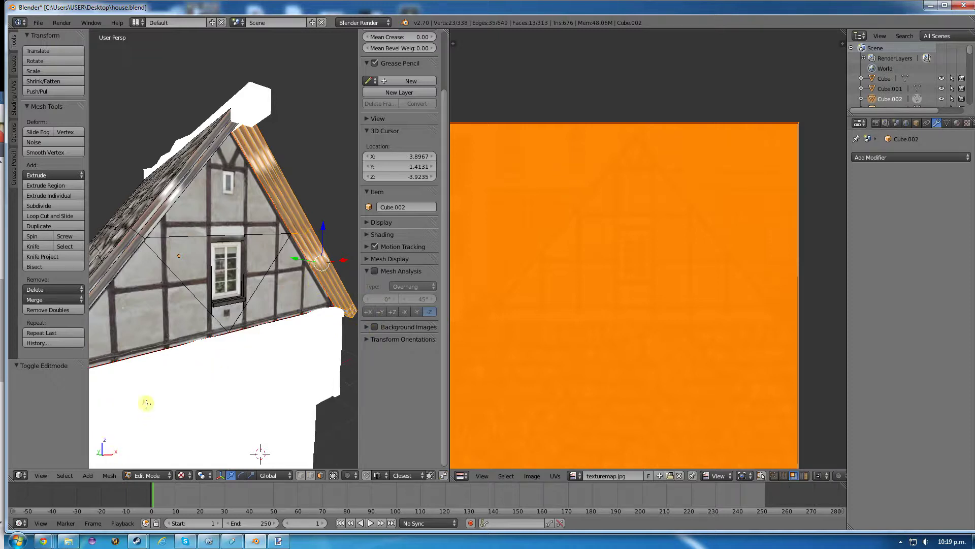
- Unwrap the selected right roof-edge faces with the standard Unwrap method
click(113, 475)
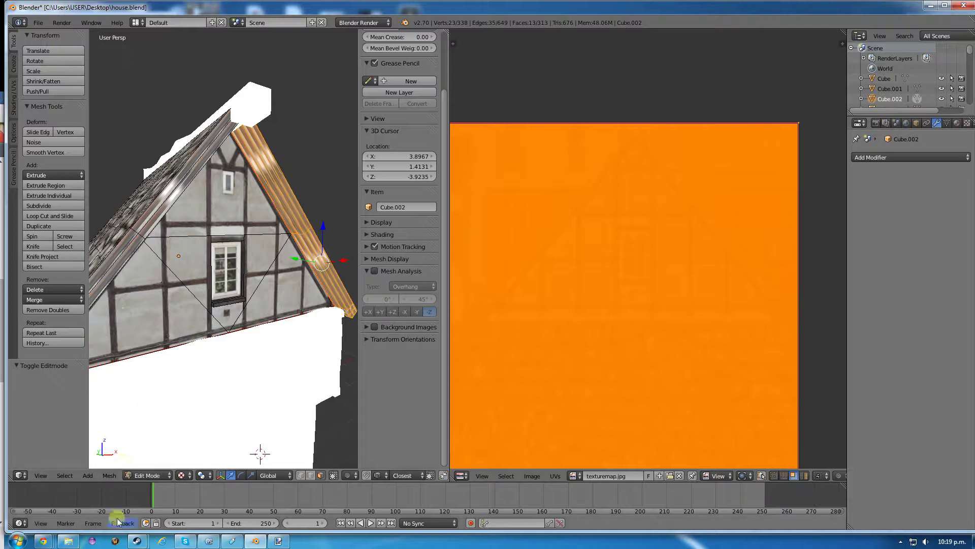
click(102, 474)
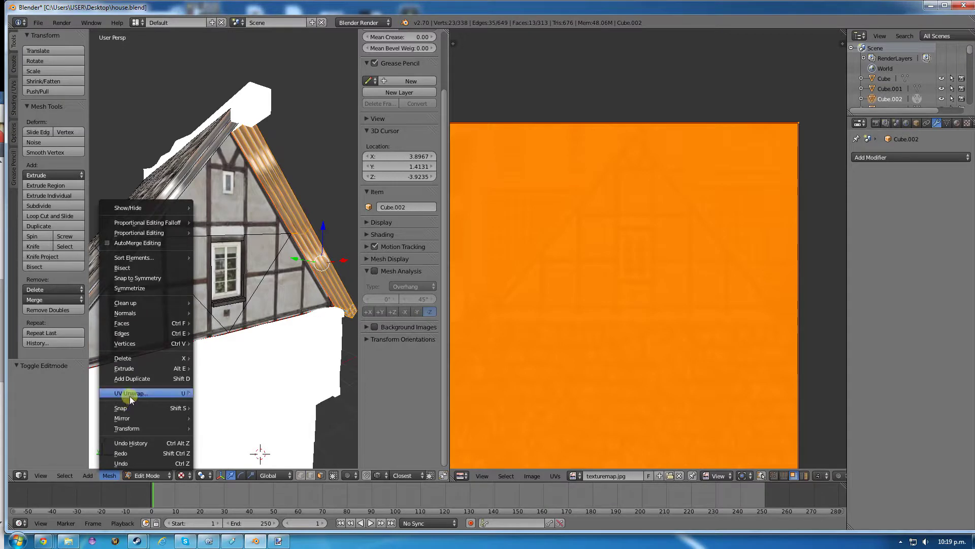
mouse_move(129, 395)
click(210, 394)
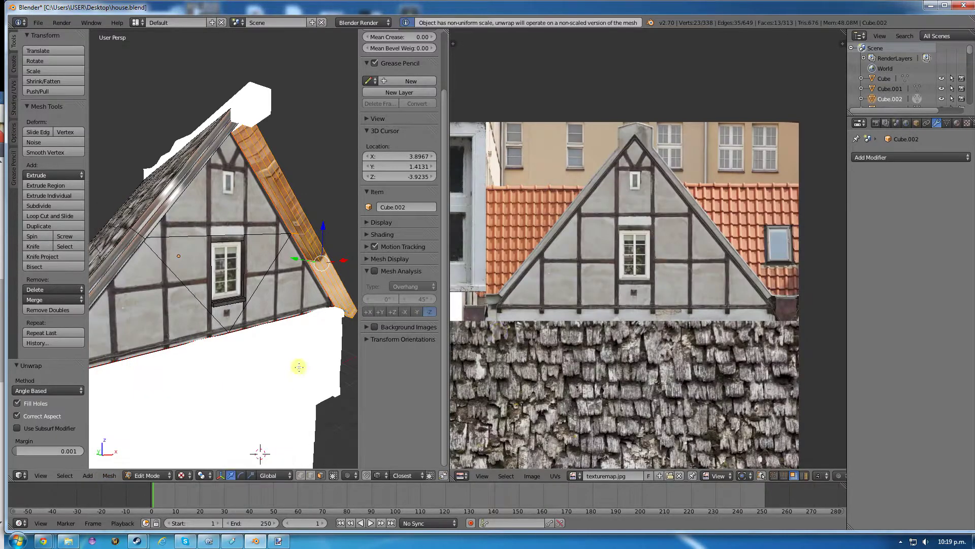
- Scale the right roof-edge UVs by about 0.389, move them onto the plain plaster below the door, and scale them again by about 0.755
scroll(553, 340, down, 2)
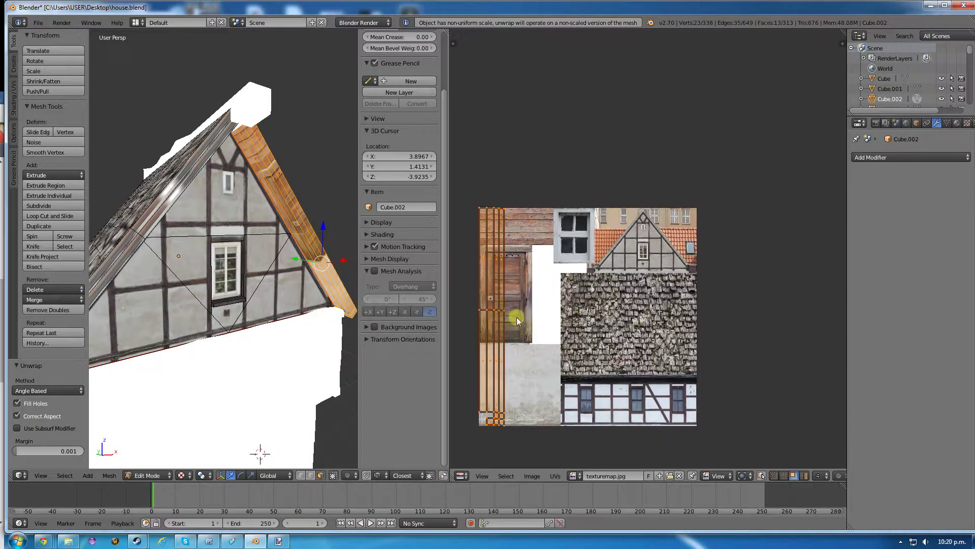
key(s)
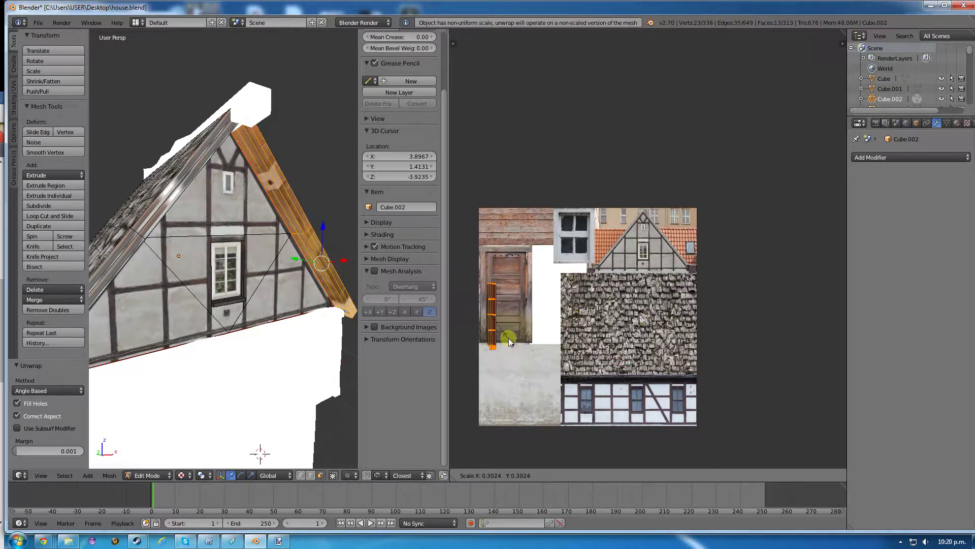
click(518, 346)
key(g)
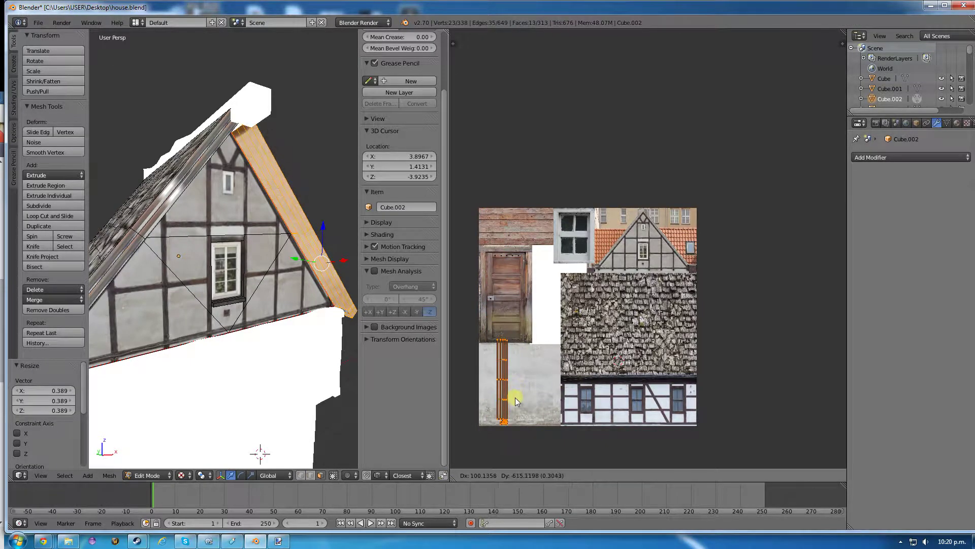
click(524, 403)
key(s)
click(520, 401)
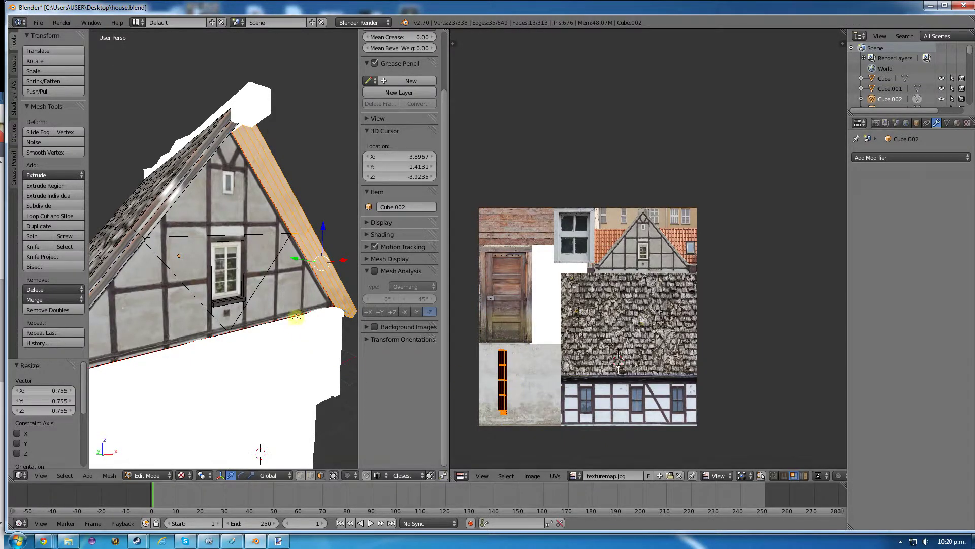
- Select all the narrow roof-edge faces along the gable's left slope, including the small faces at the eave end
middle_drag(289, 315, 244, 294)
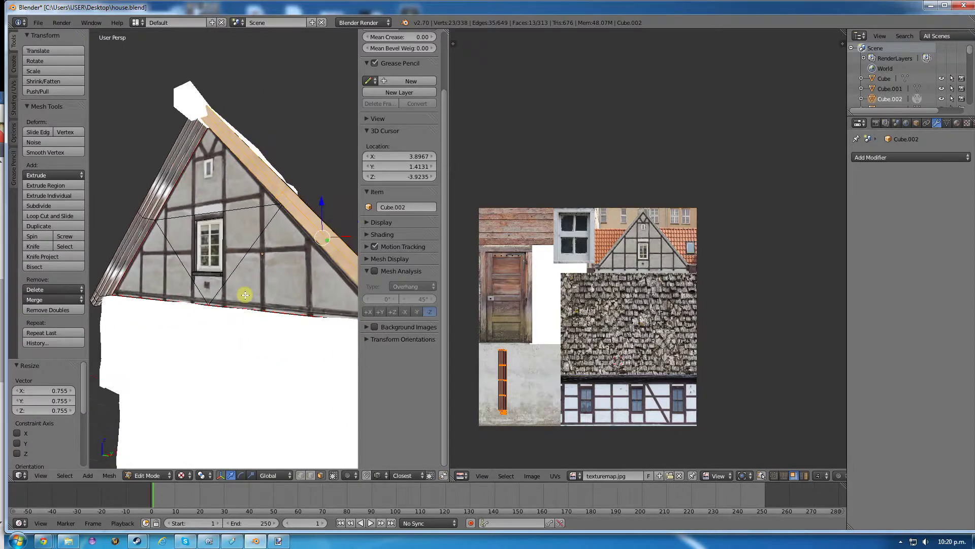
right_click(179, 146)
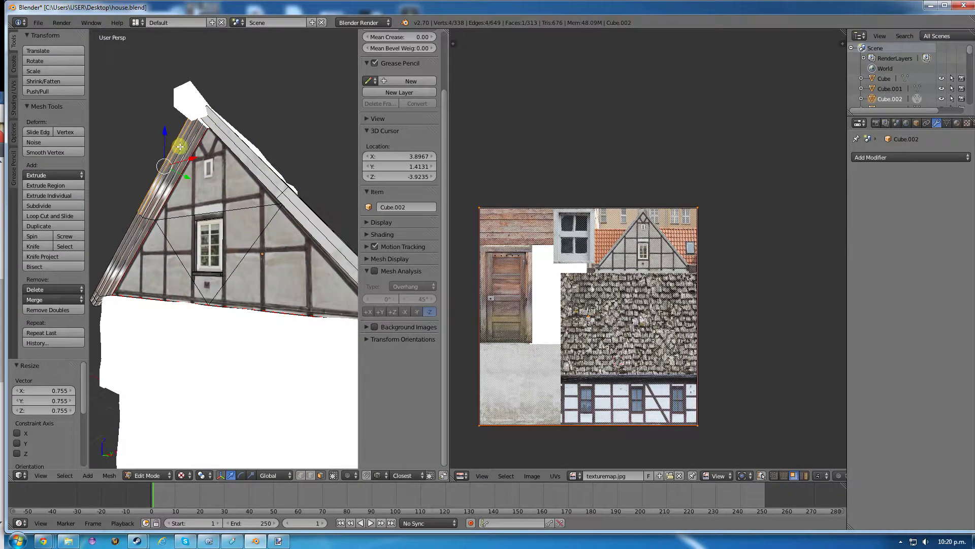
alt+right_click(180, 147)
shift+right_click(146, 225)
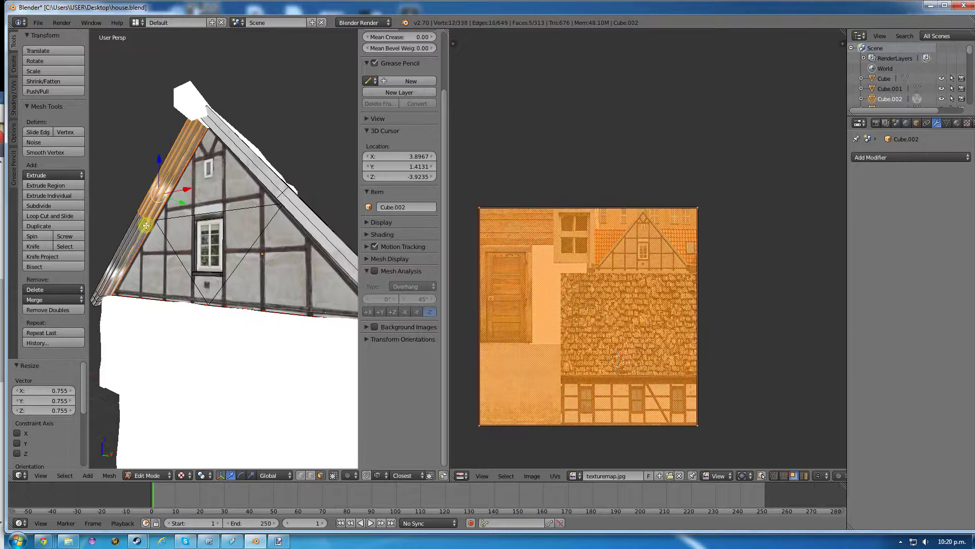
shift+right_click(140, 226)
shift+right_click(135, 225)
shift+right_click(131, 227)
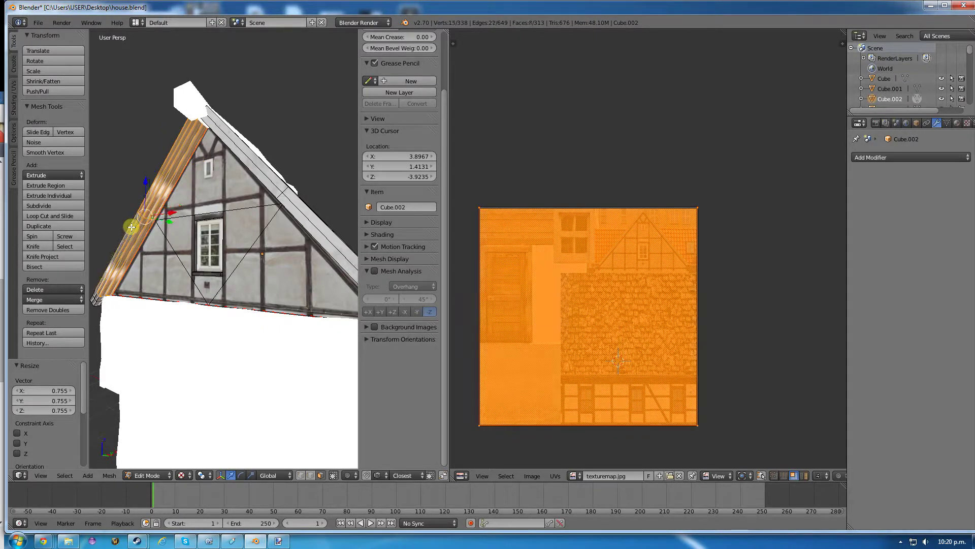
shift+right_click(95, 299)
shift+right_click(97, 296)
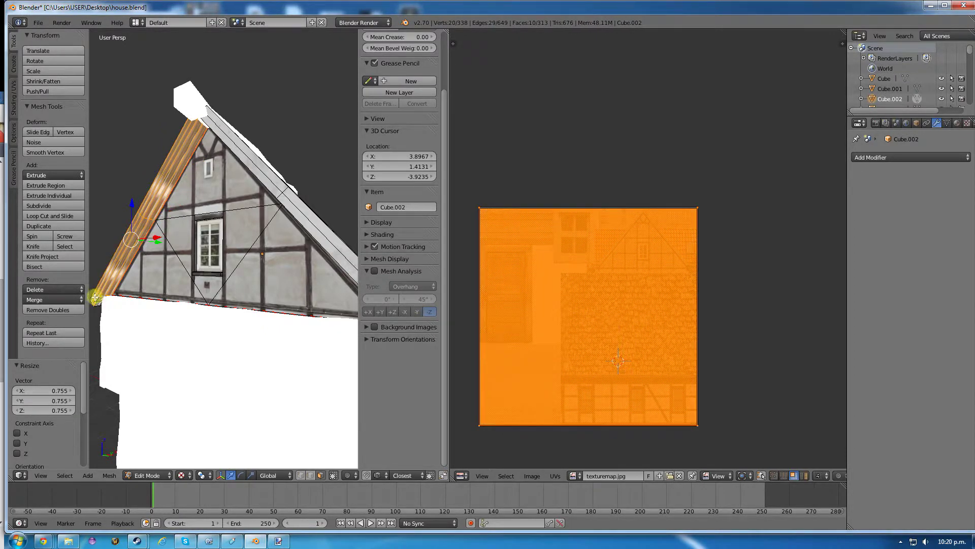
shift+right_click(92, 298)
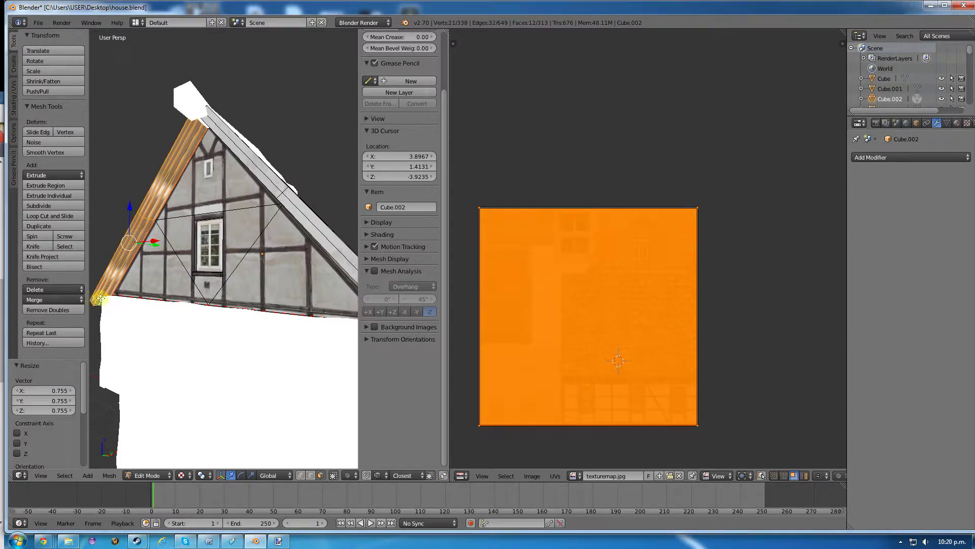
shift+right_click(99, 302)
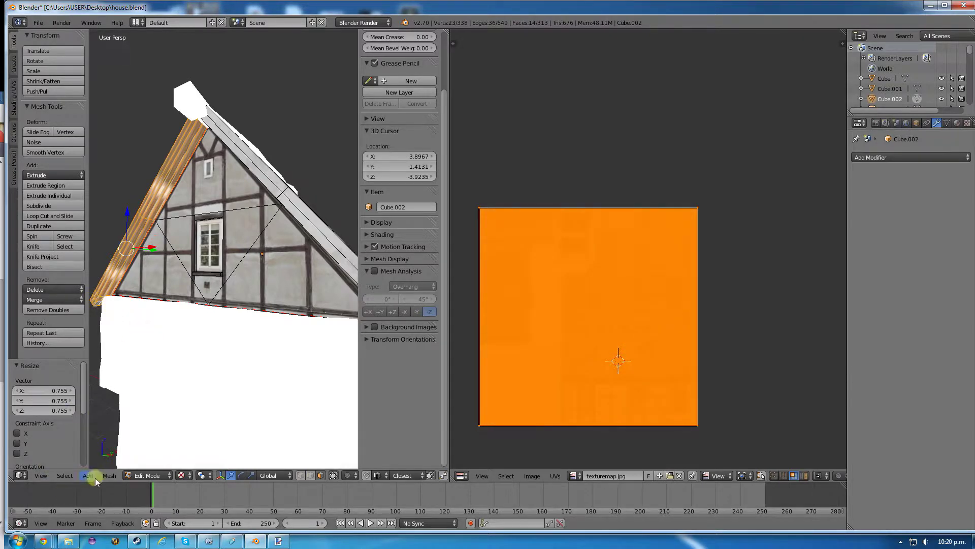
- Unwrap the left roof-edge faces, scale their UVs by about -0.362, and move them onto the plain plaster below the door
key(u)
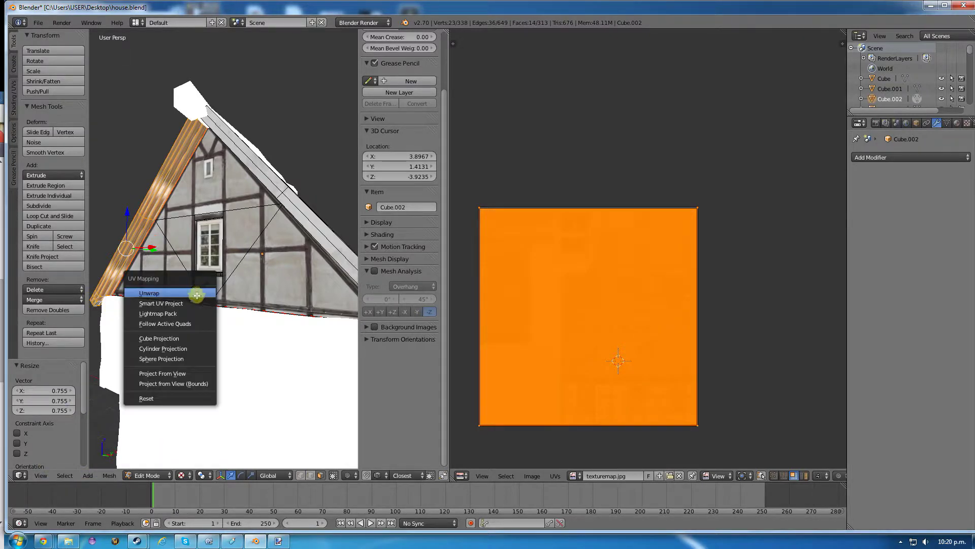
click(197, 295)
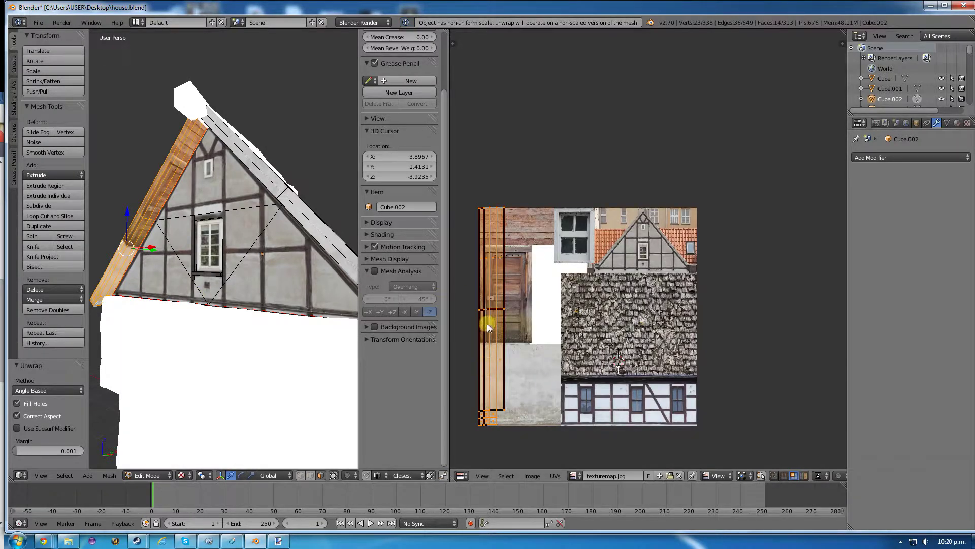
key(s)
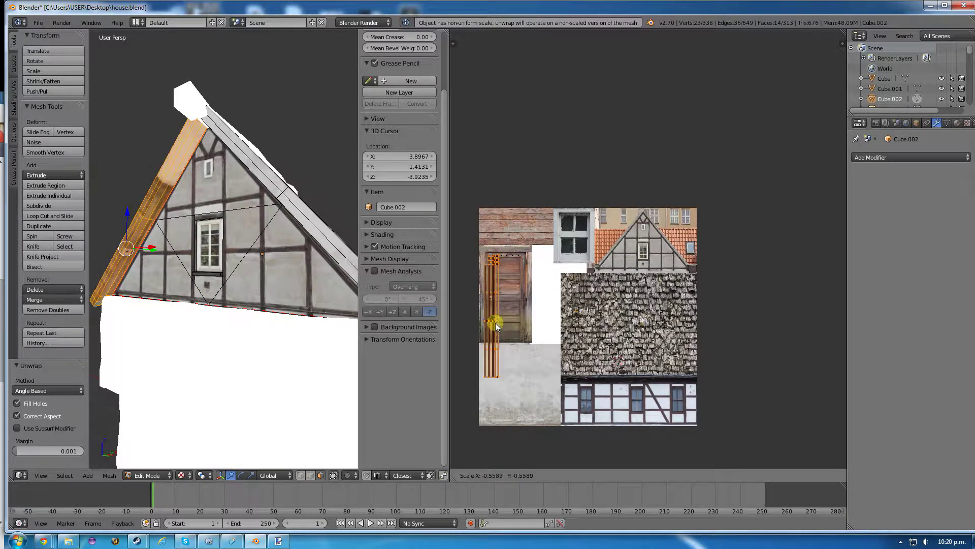
click(494, 325)
key(g)
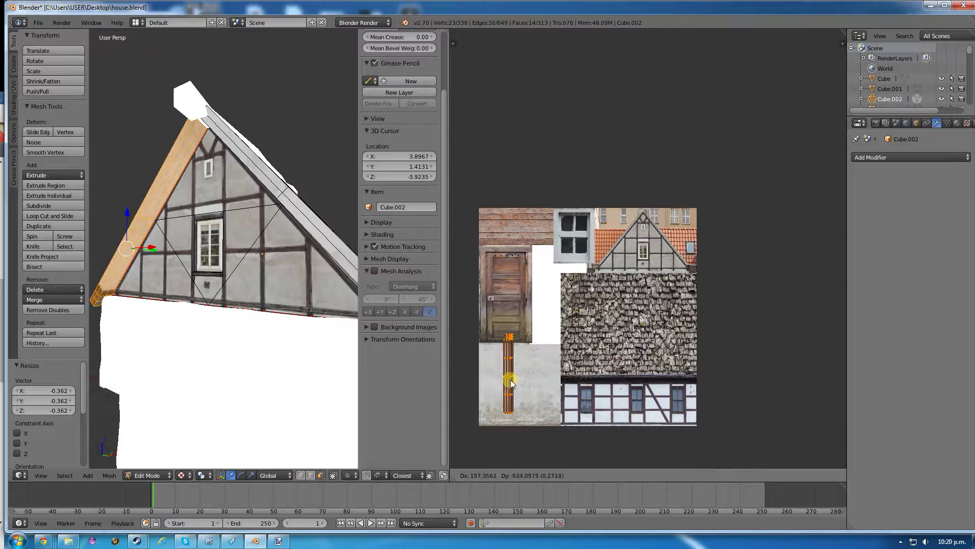
click(510, 386)
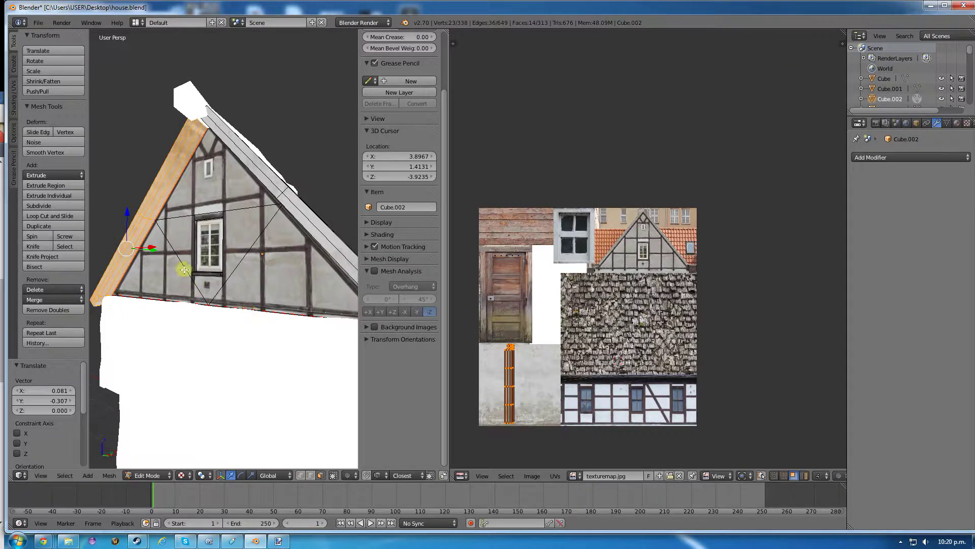
- Select the narrow edge faces along the long eave of the shingled roof, from one end to the other
middle_drag(183, 269, 218, 280)
scroll(218, 280, up, 3)
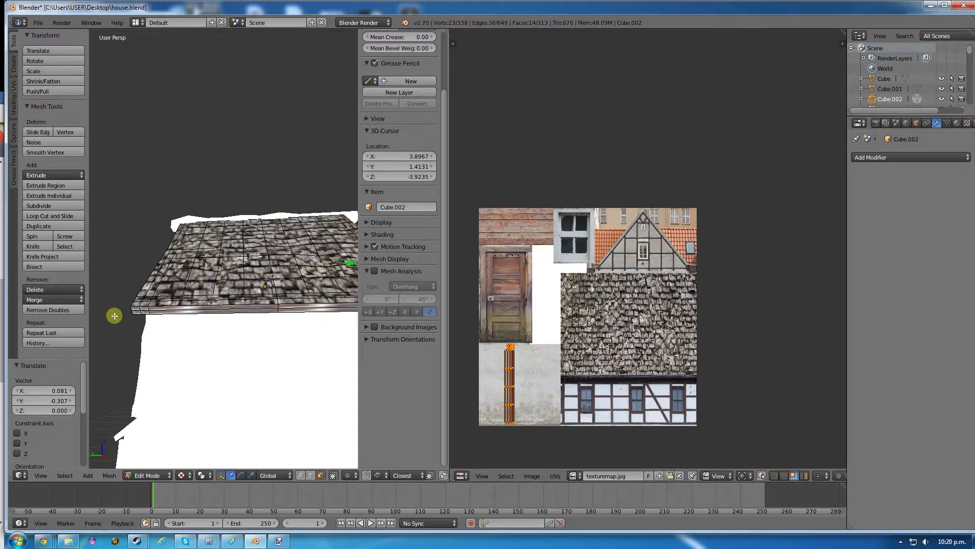
right_click(134, 307)
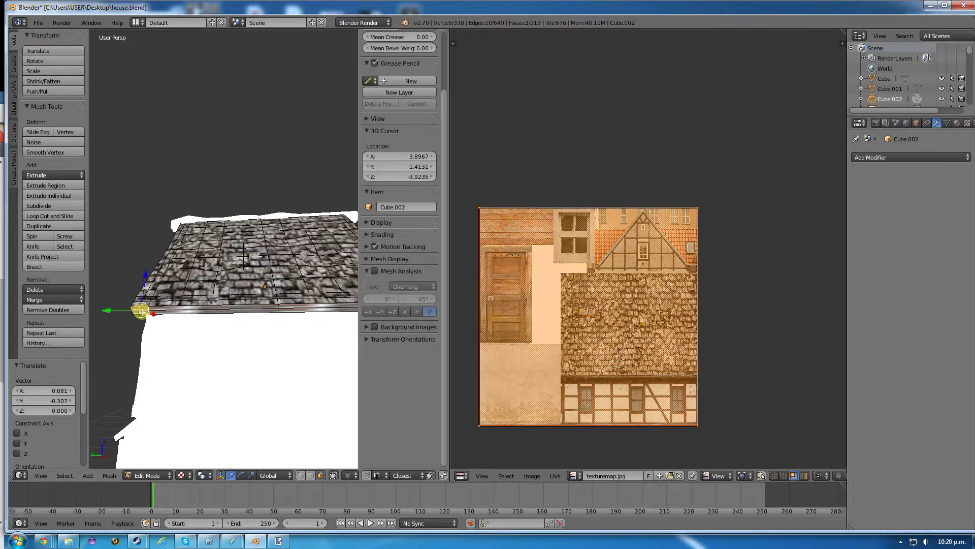
shift+right_click(166, 309)
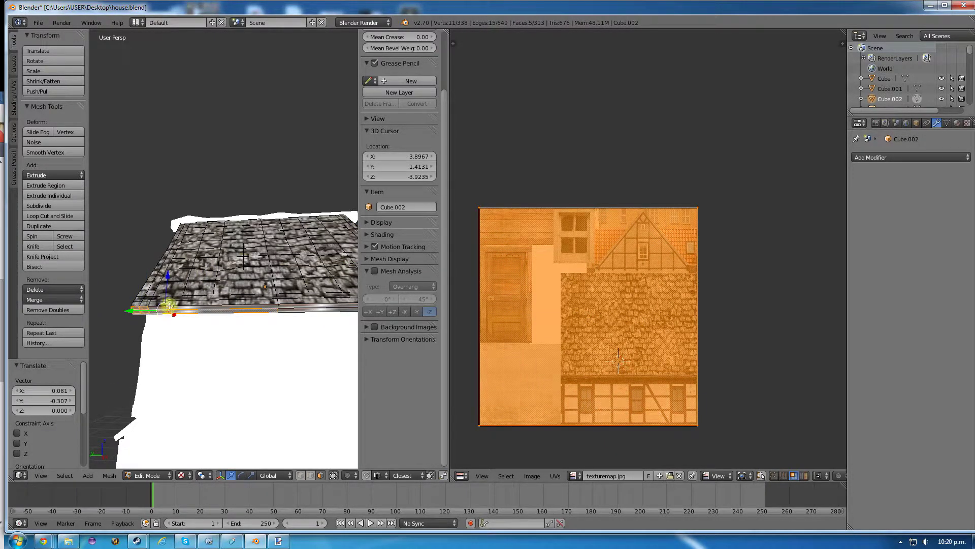
shift+right_click(285, 306)
shift+right_click(294, 307)
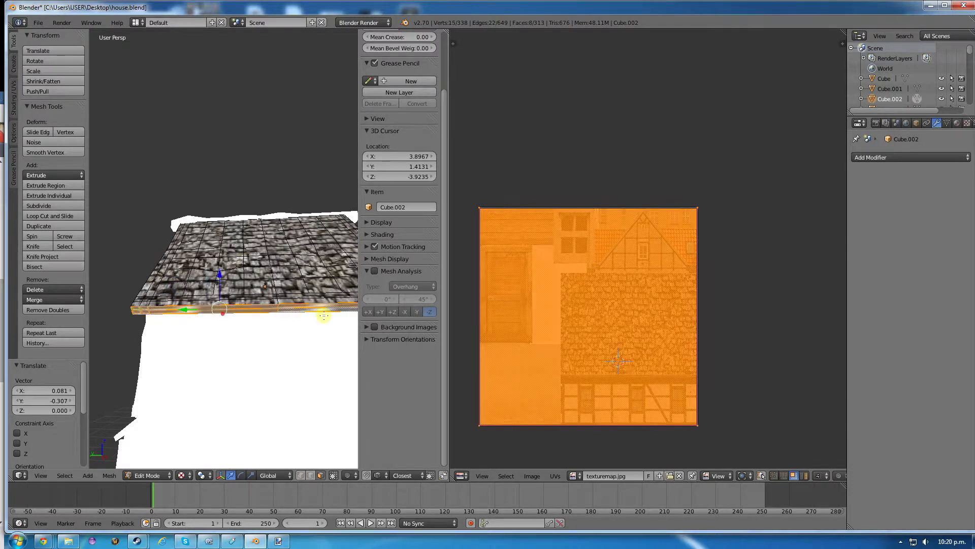
shift+middle_drag(322, 311, 288, 297)
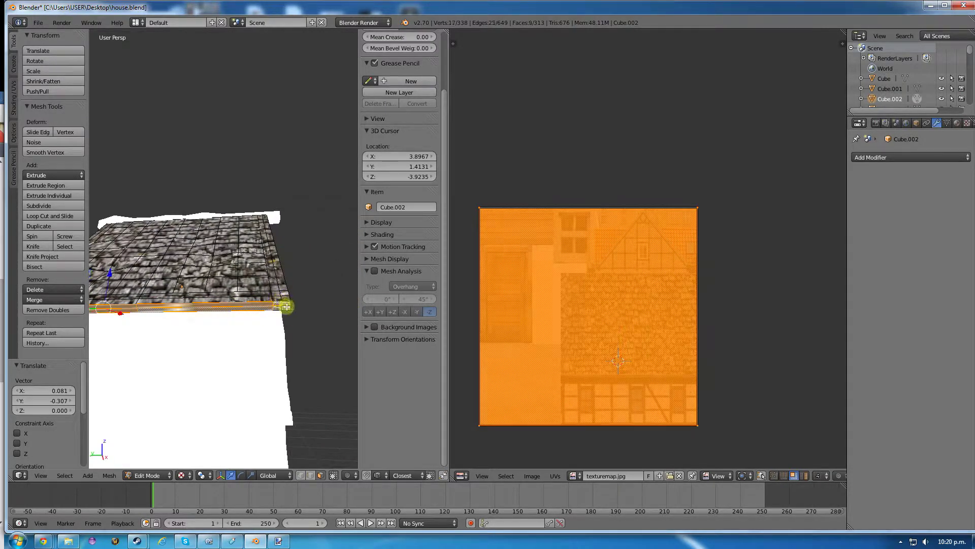
shift+right_click(287, 304)
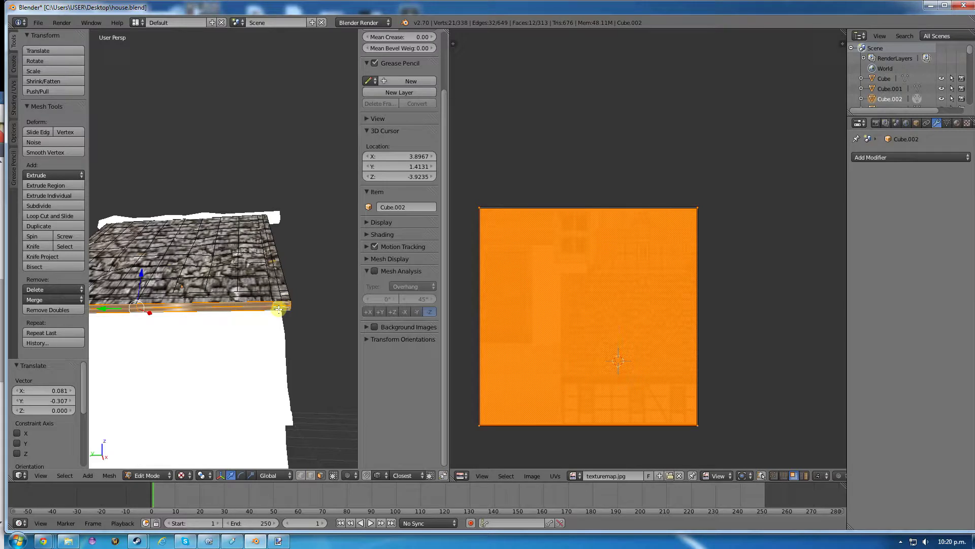
- Unwrap the long eave's edge faces, scale their UVs by about 0.348, and move them onto the plain plaster below the door
key(u)
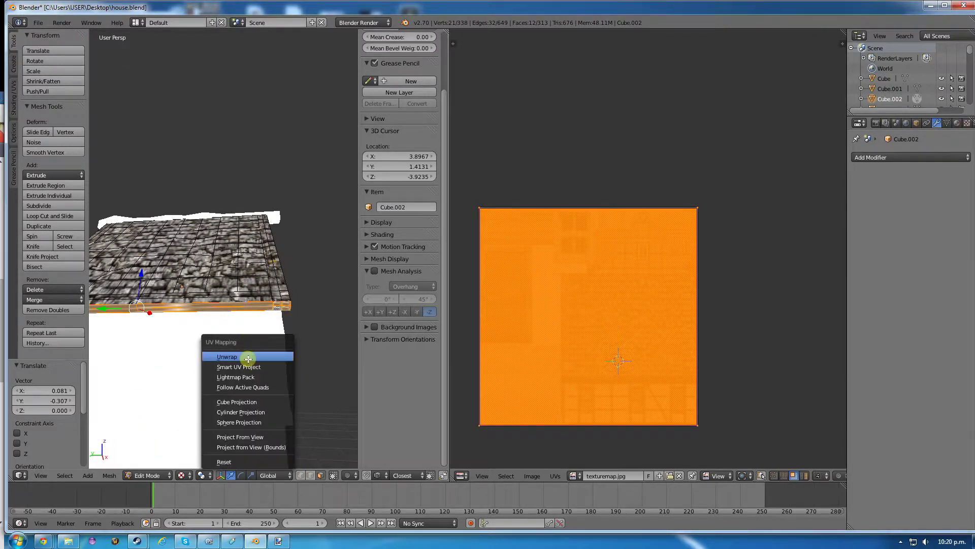
click(249, 359)
key(s)
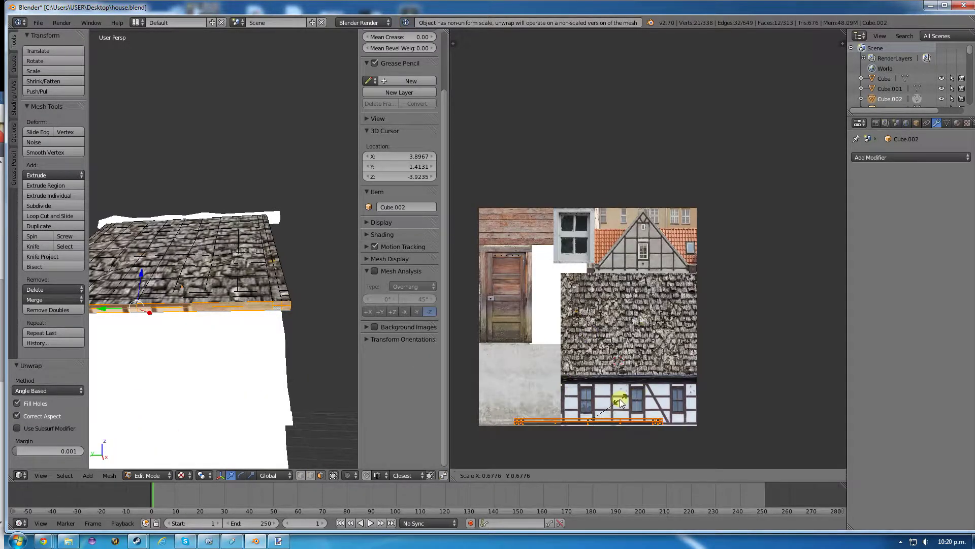
click(604, 408)
key(g)
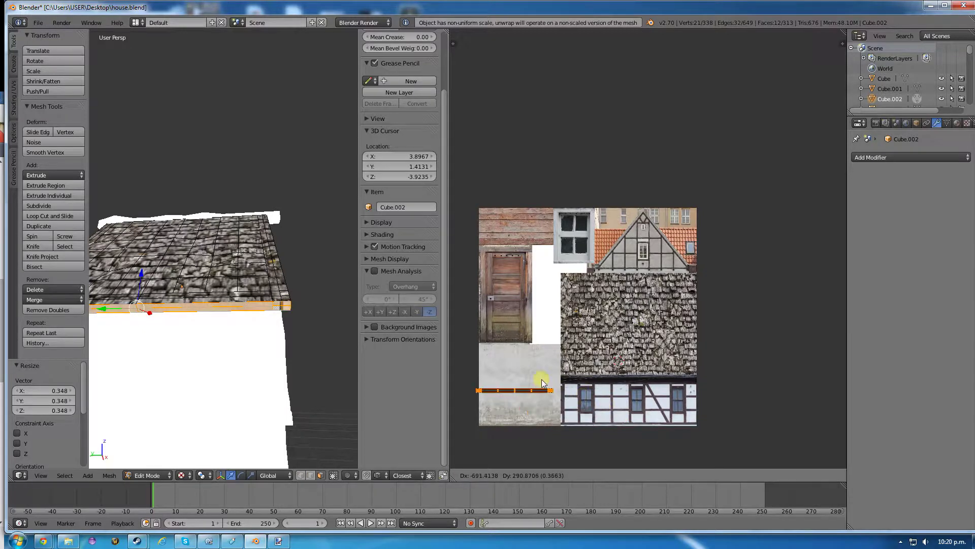
click(535, 379)
- Select all the narrow edge faces along the roof's opposite long eave, including the small faces at both ends
middle_drag(325, 328, 159, 288)
right_click(133, 259)
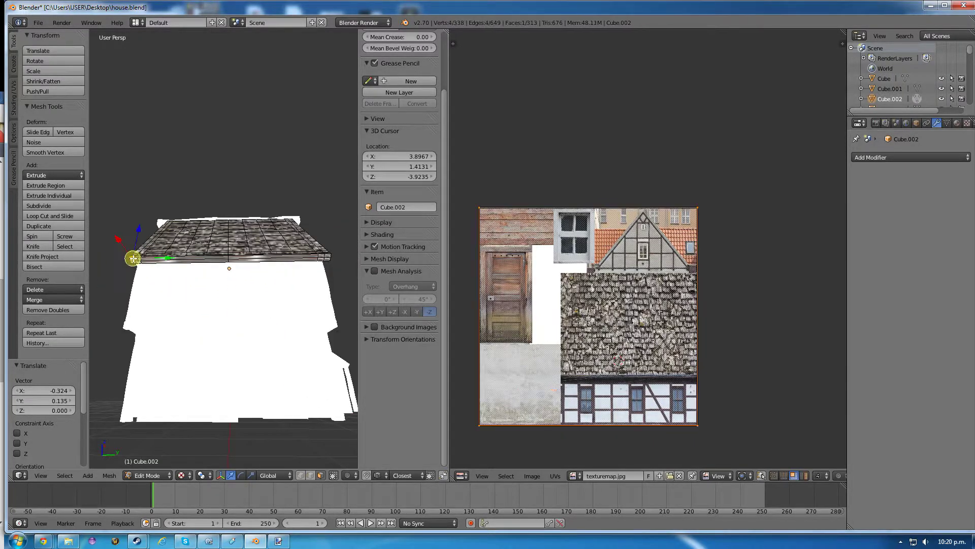
shift+right_click(135, 260)
shift+right_click(137, 260)
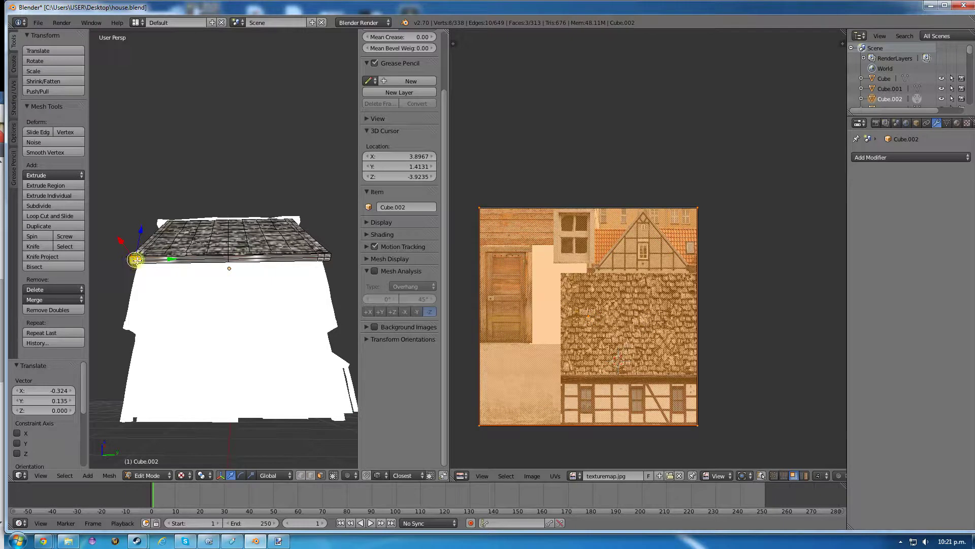
shift+right_click(155, 260)
shift+right_click(180, 259)
shift+right_click(208, 258)
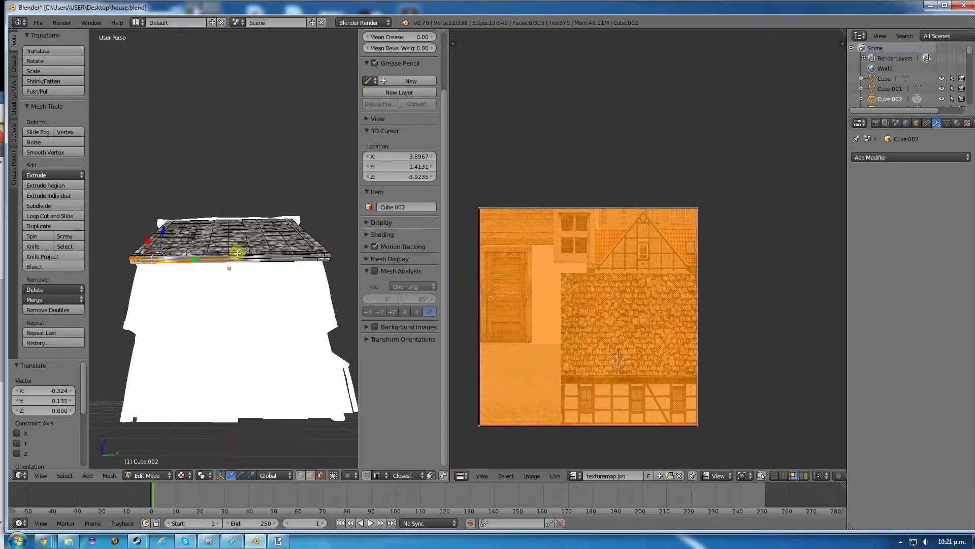
shift+right_click(235, 258)
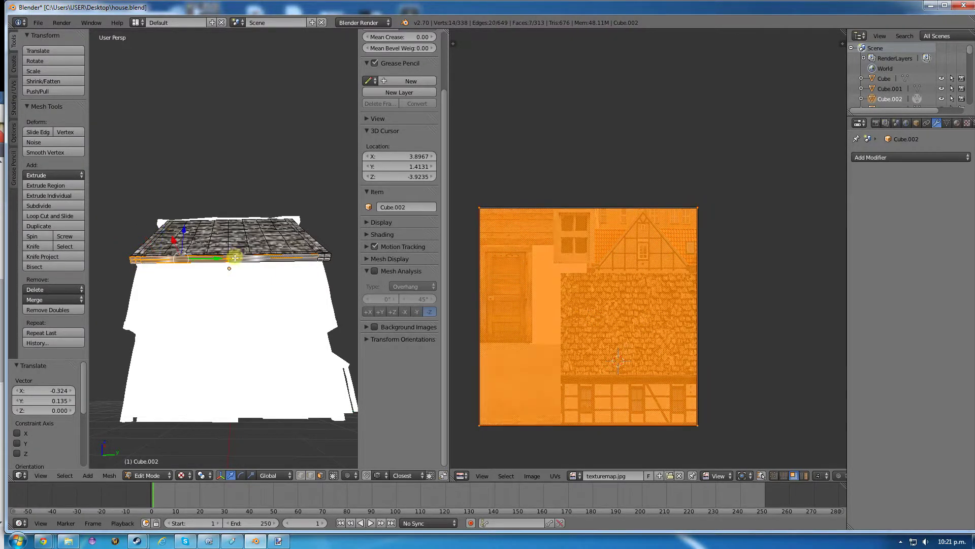
shift+right_click(327, 260)
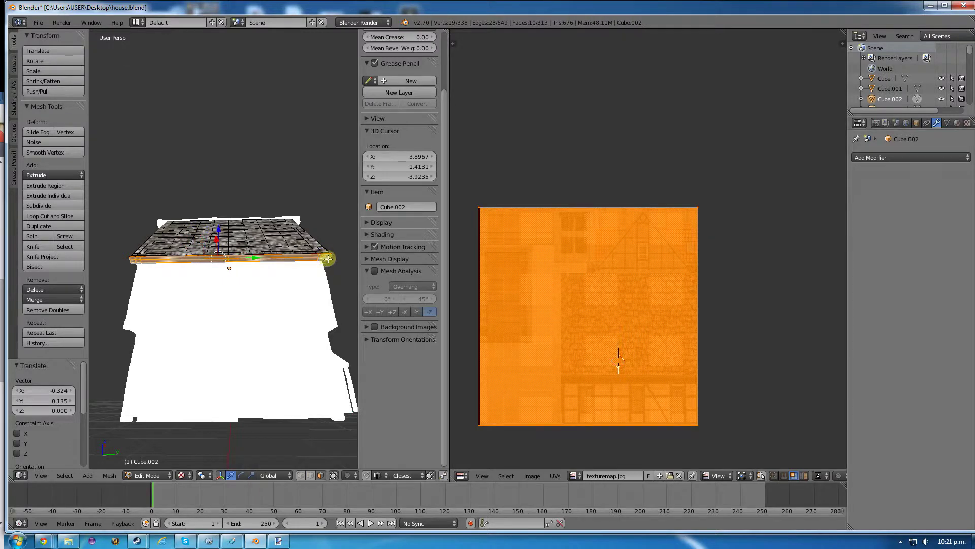
shift+right_click(320, 261)
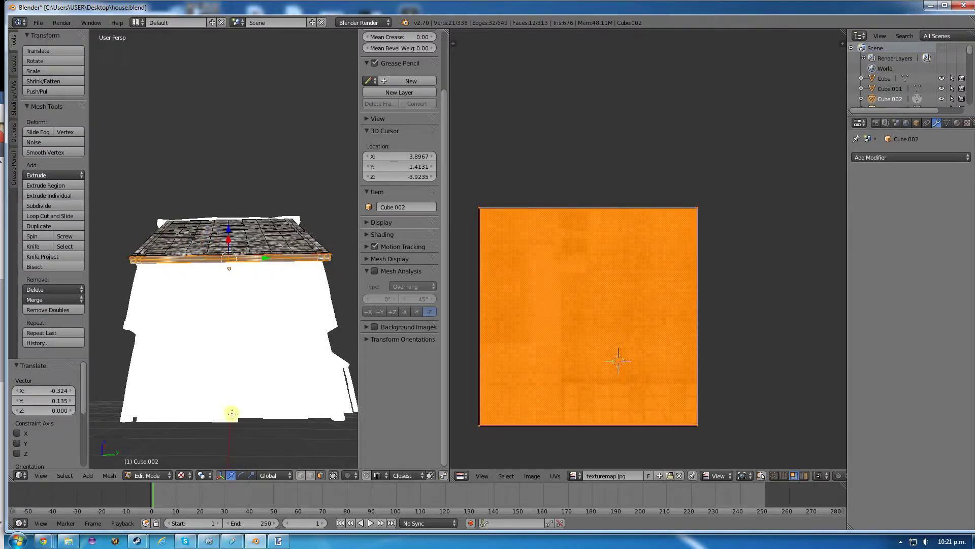
- Unwrap the opposite eave's edge faces, shrink and move their UVs onto the plain plaster below the door, and leave mesh editing
key(u)
click(221, 359)
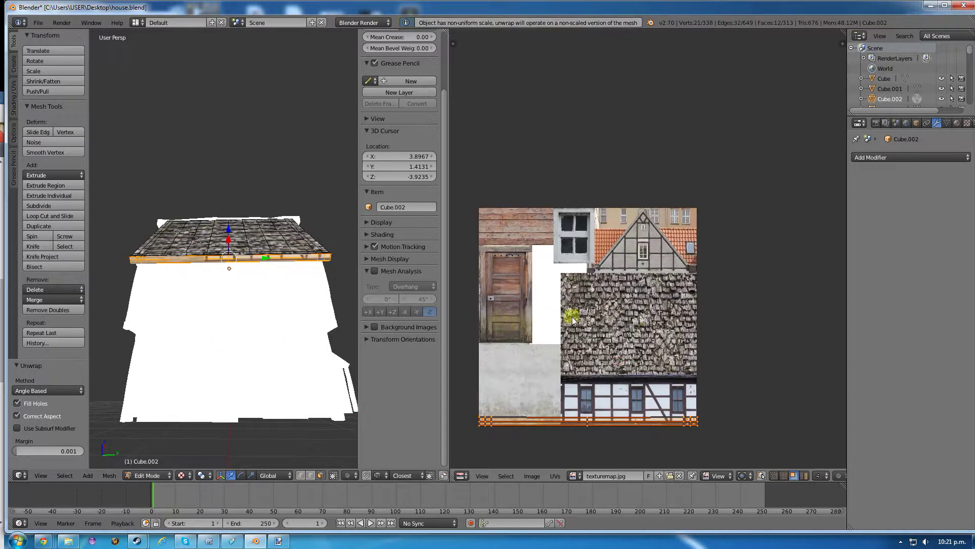
key(s)
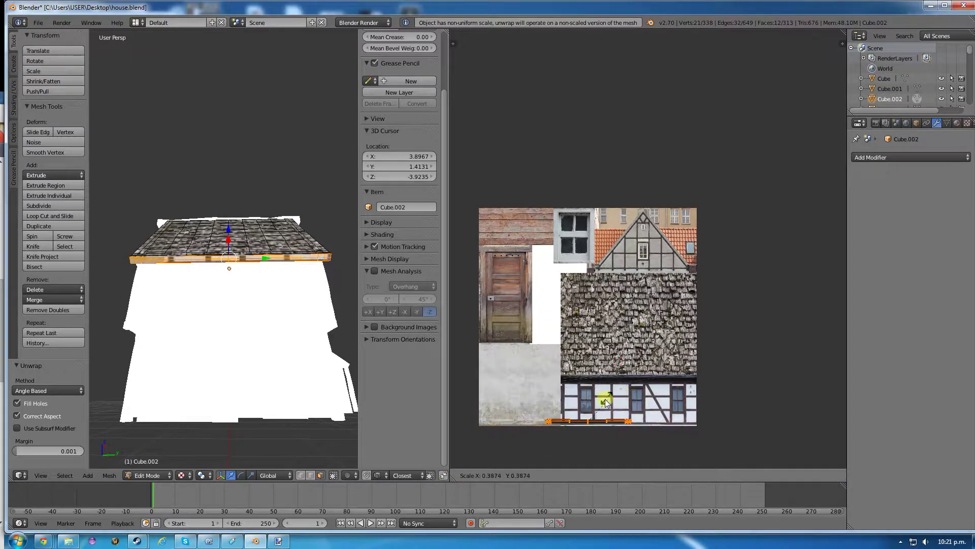
click(612, 399)
key(g)
click(508, 374)
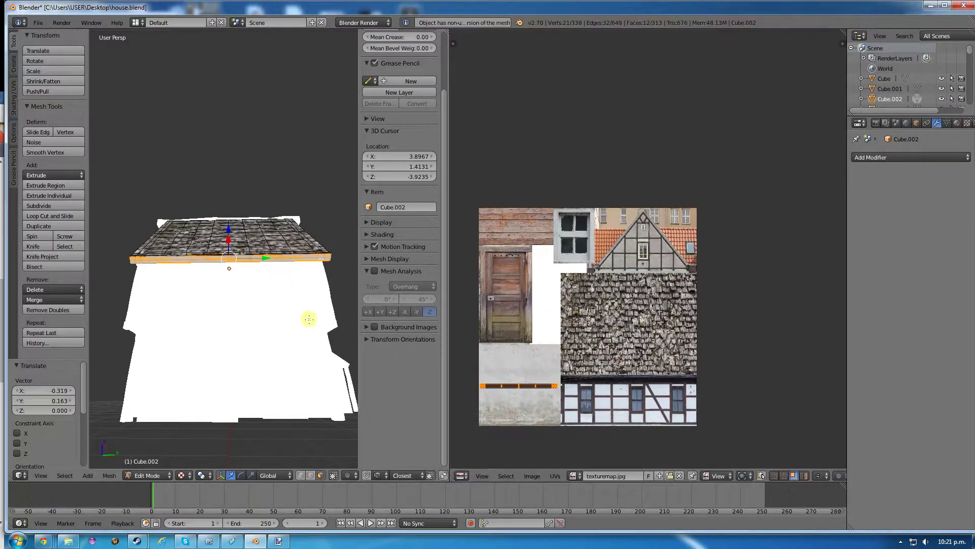
middle_drag(309, 320, 171, 339)
key(Tab)
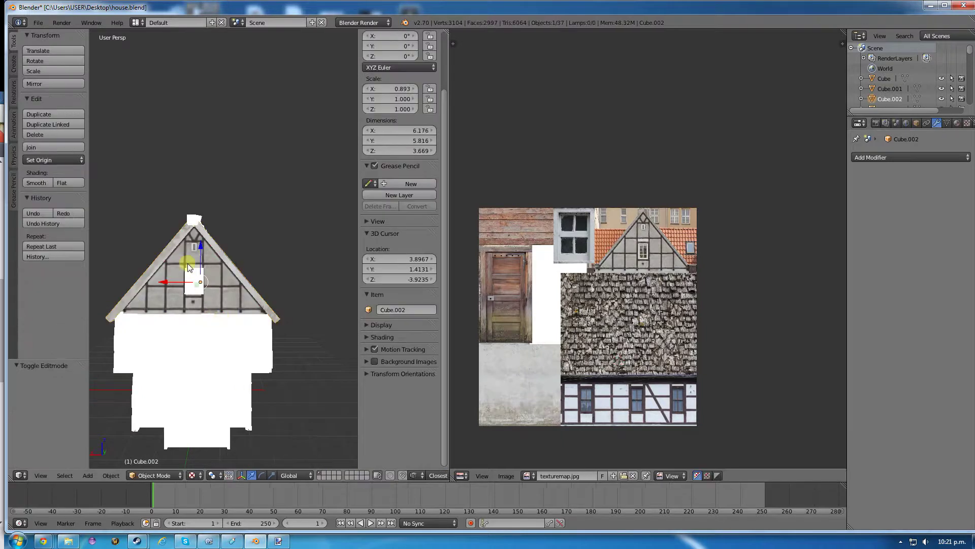
- Select the white ridge beam along the top of the roof and open its mesh for editing
middle_drag(187, 264, 238, 308)
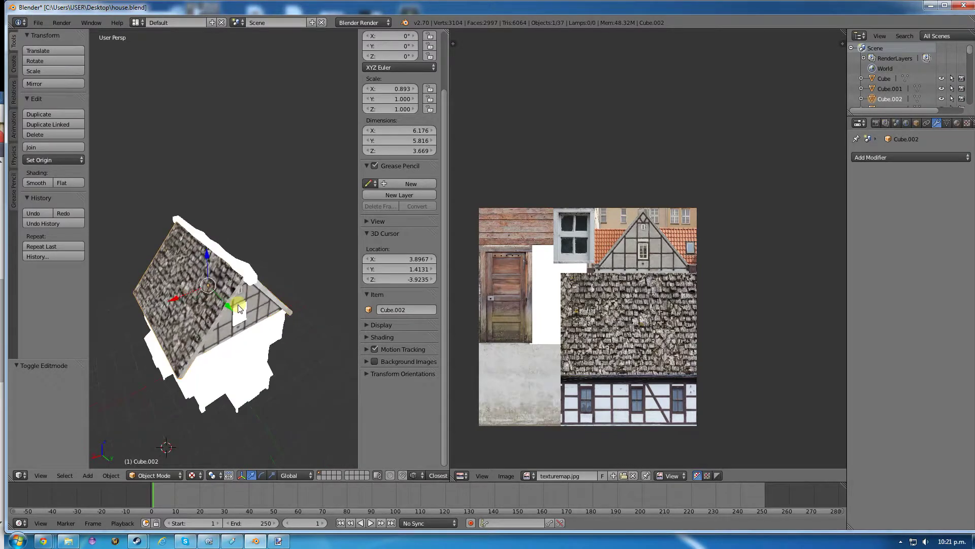
middle_drag(272, 299, 217, 264)
right_click(222, 259)
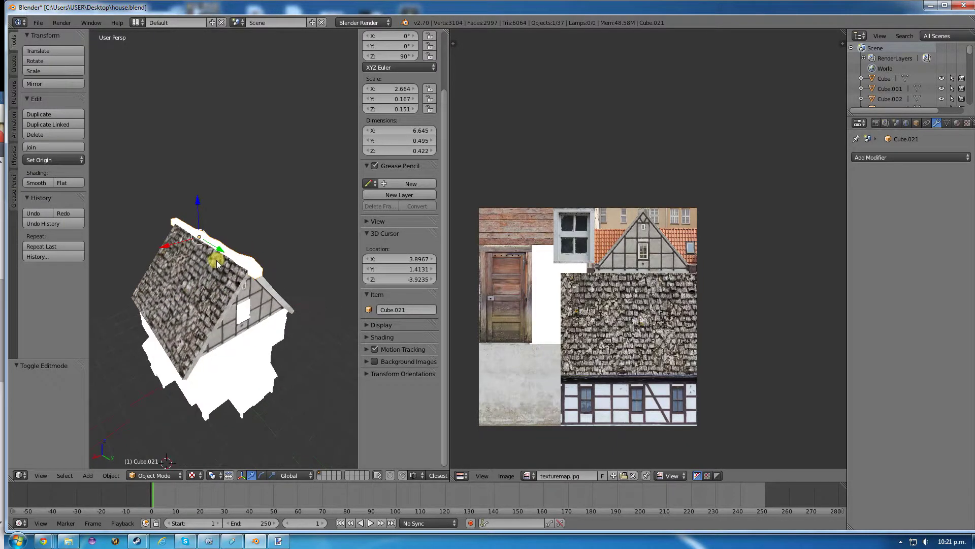
scroll(215, 262, up, 2)
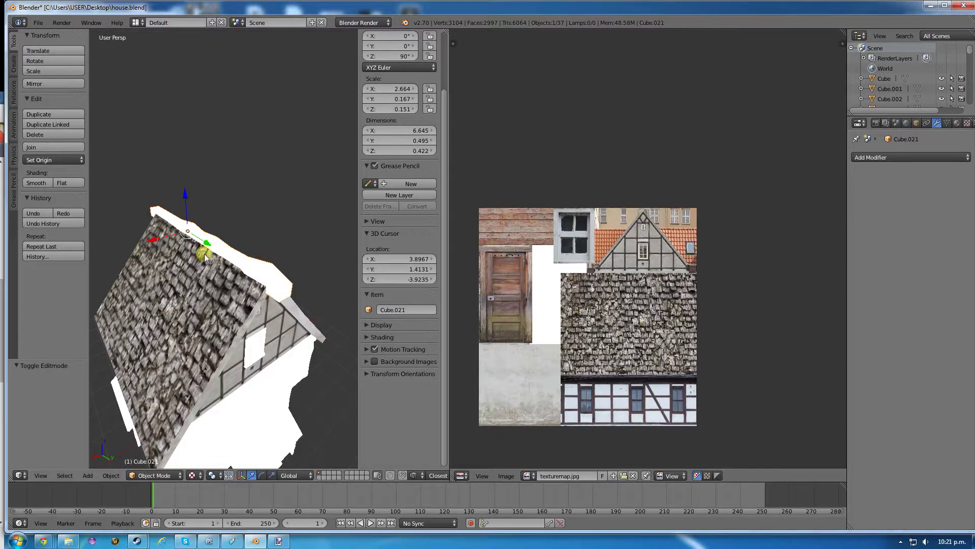
key(Tab)
middle_drag(273, 363, 262, 372)
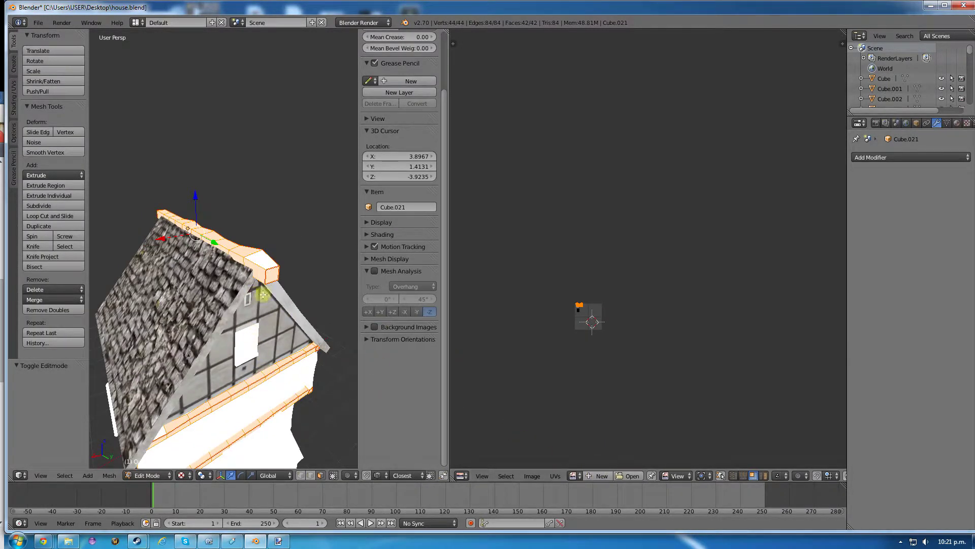
- Assign the texturemap.jpg image to all faces of the ridge beam's mesh
click(574, 477)
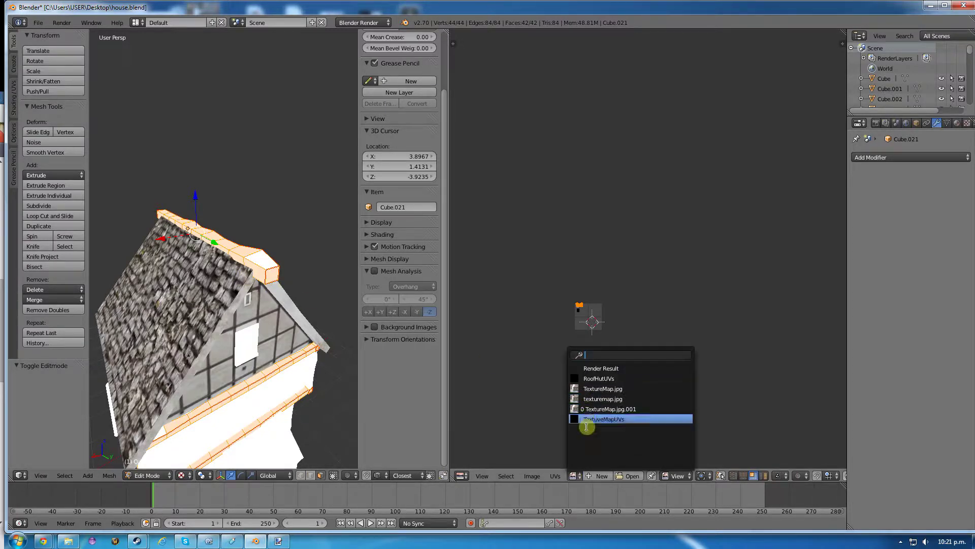
click(586, 420)
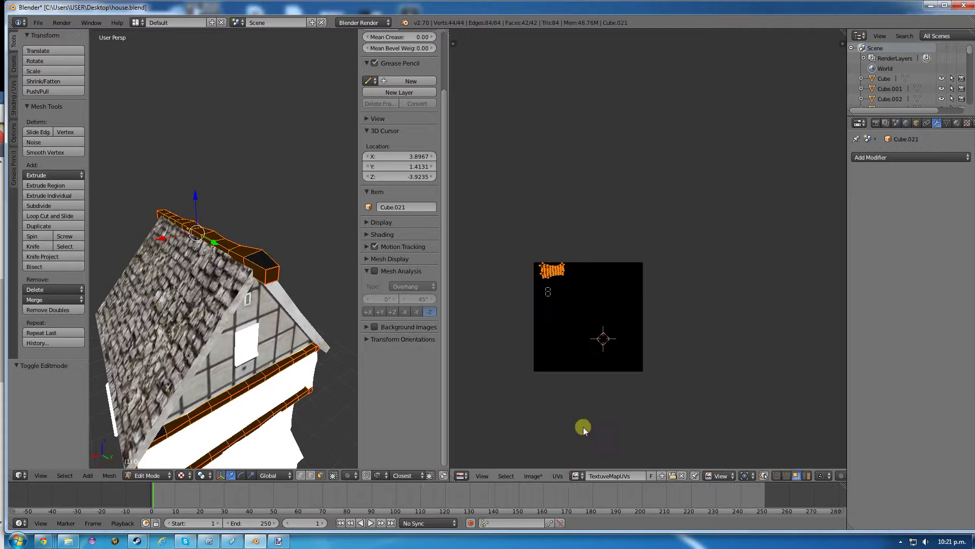
click(578, 478)
click(597, 399)
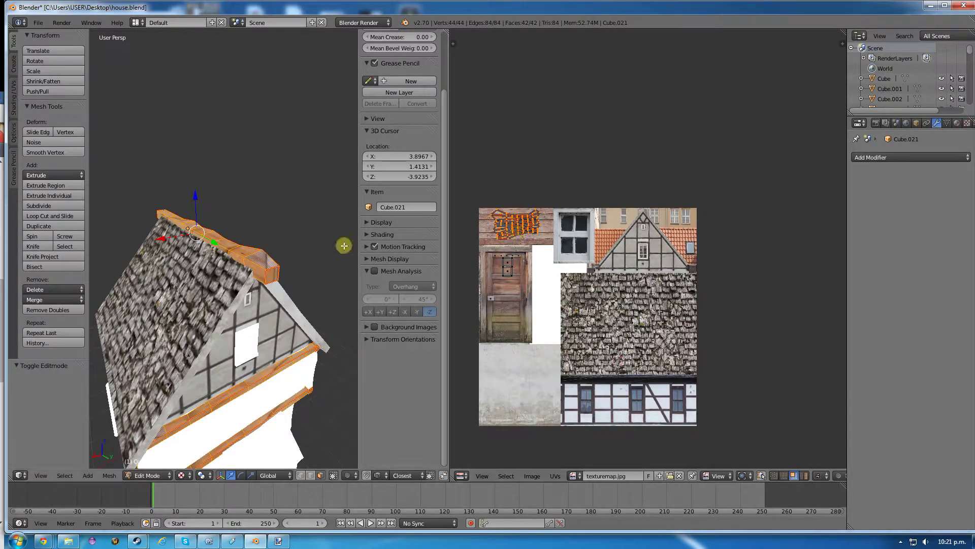
- Select the faces along the ridge beam's upper side, from one end of the roof to the other
middle_drag(224, 253, 227, 286)
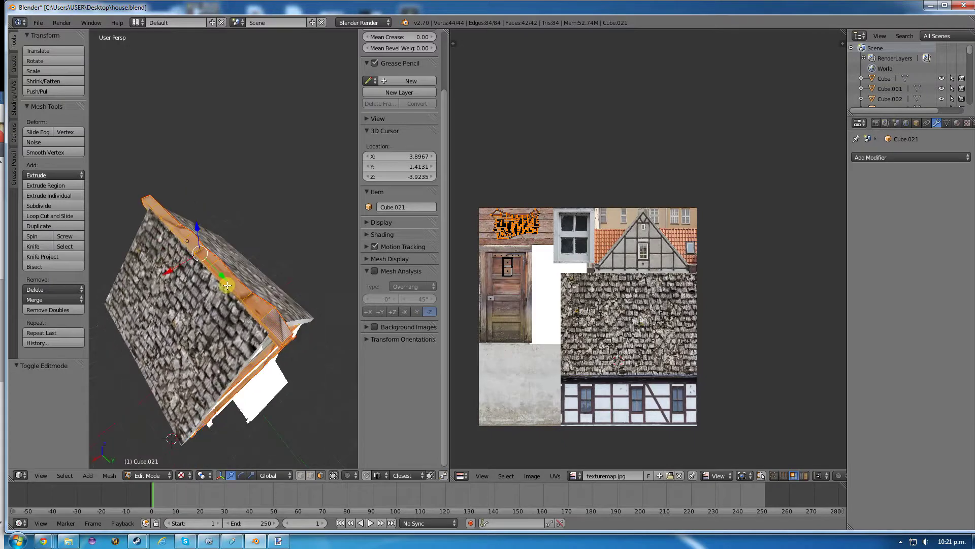
right_click(148, 201)
shift+right_click(185, 233)
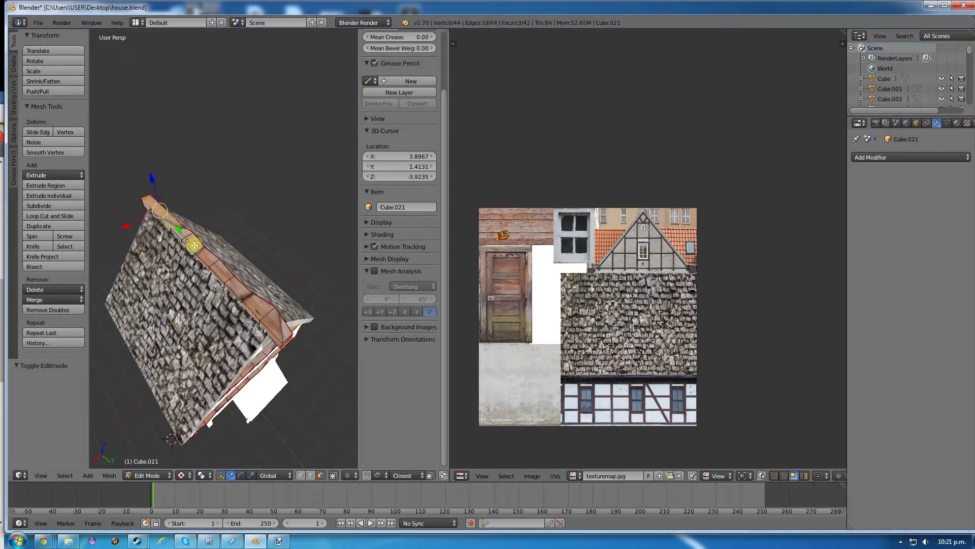
shift+right_click(193, 243)
shift+right_click(203, 255)
shift+right_click(219, 269)
shift+right_click(235, 285)
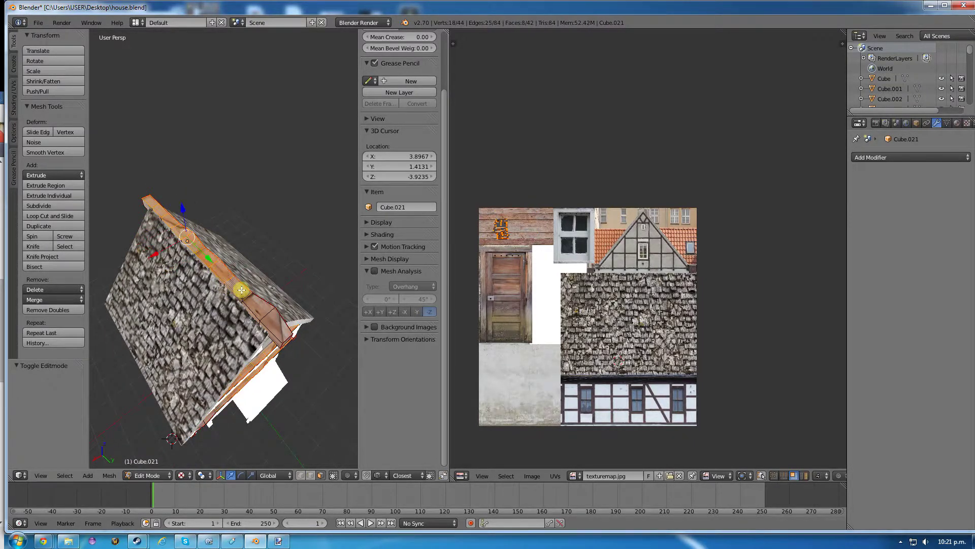
shift+right_click(252, 302)
shift+right_click(267, 315)
shift+right_click(283, 331)
right_drag(509, 217, 504, 227)
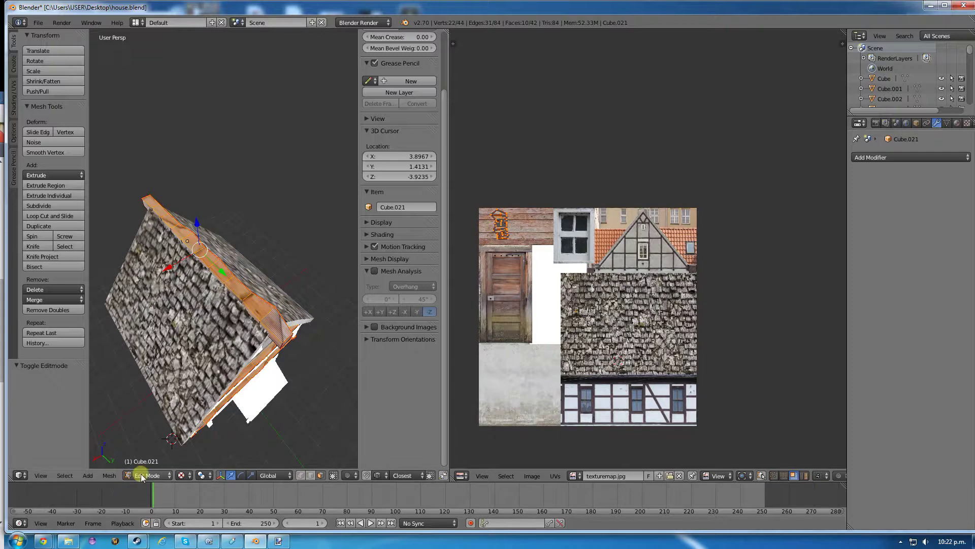
- Unwrap the selected ridge beam faces and scale their UVs by about 0.128 along Y
key(u)
click(126, 394)
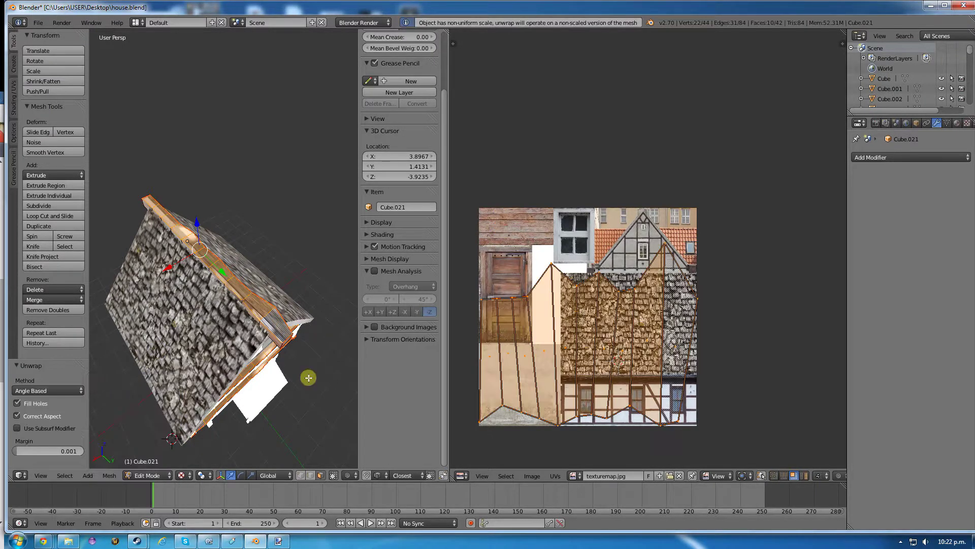
key(s)
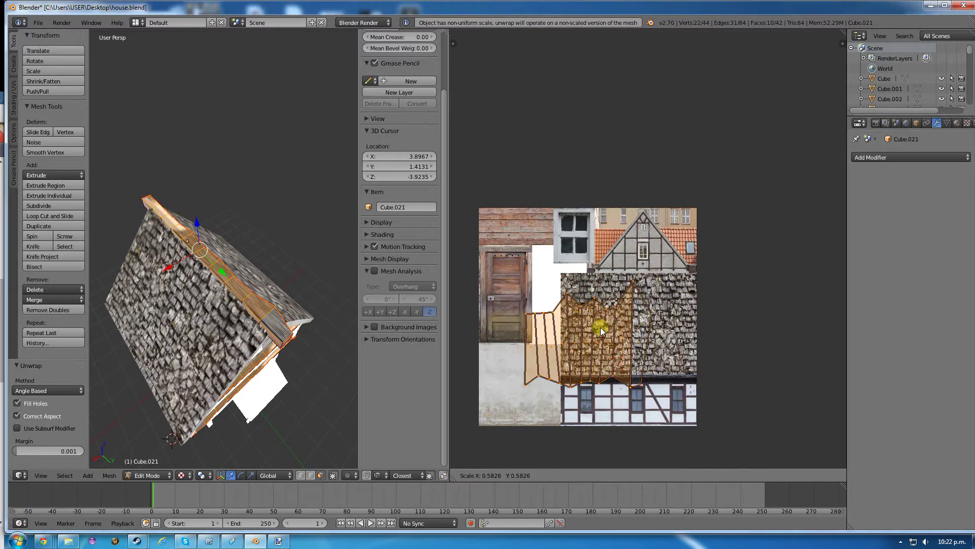
key(y)
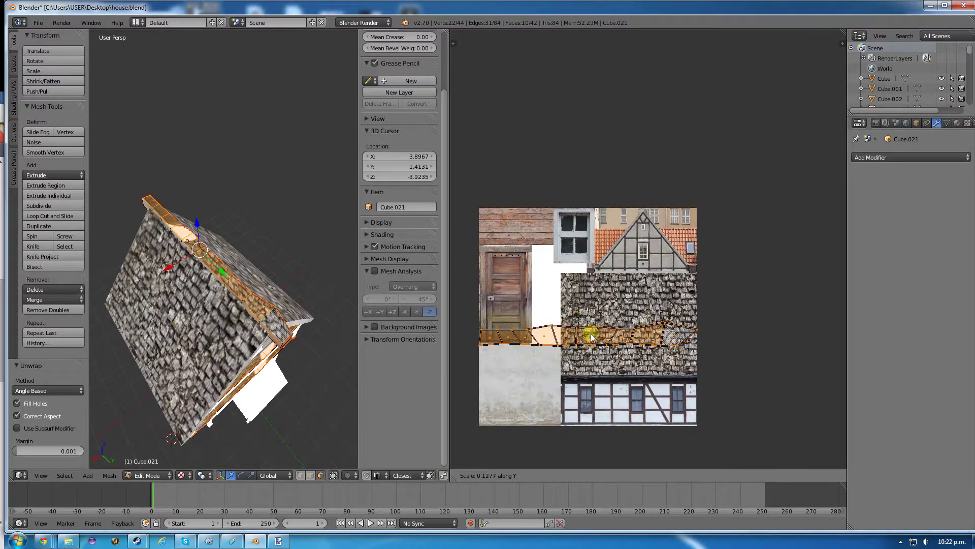
click(592, 338)
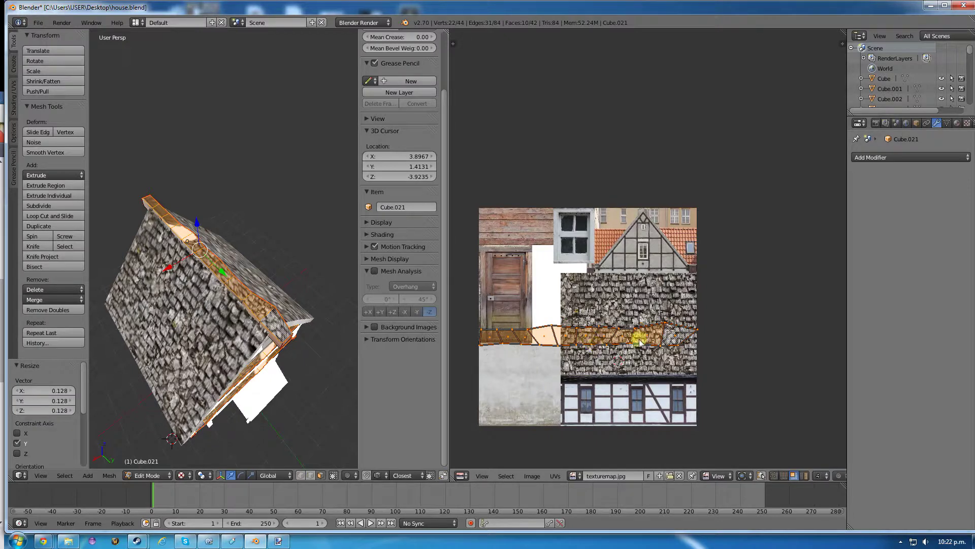
- Scale the ridge beam UVs by about 0.359 and move them onto the wooden planks above the door
key(s)
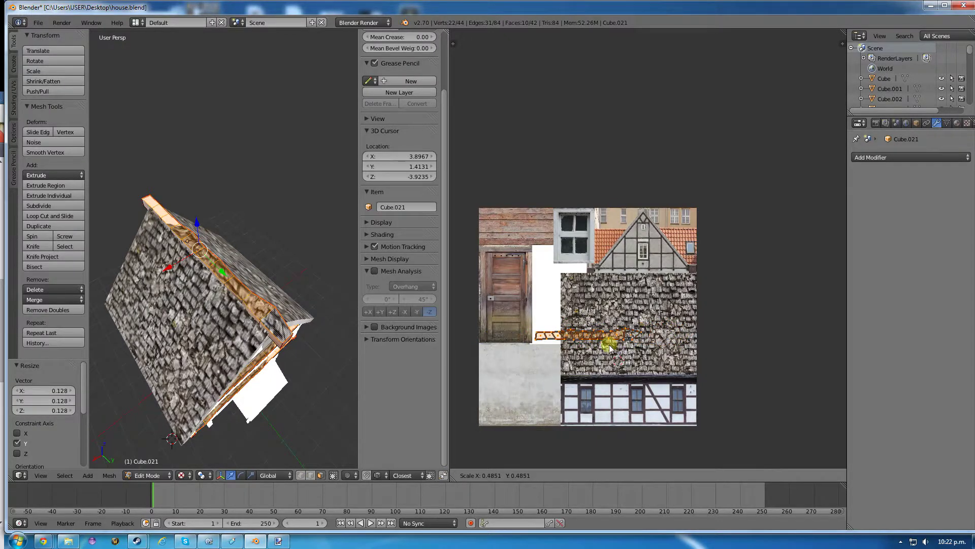
click(604, 347)
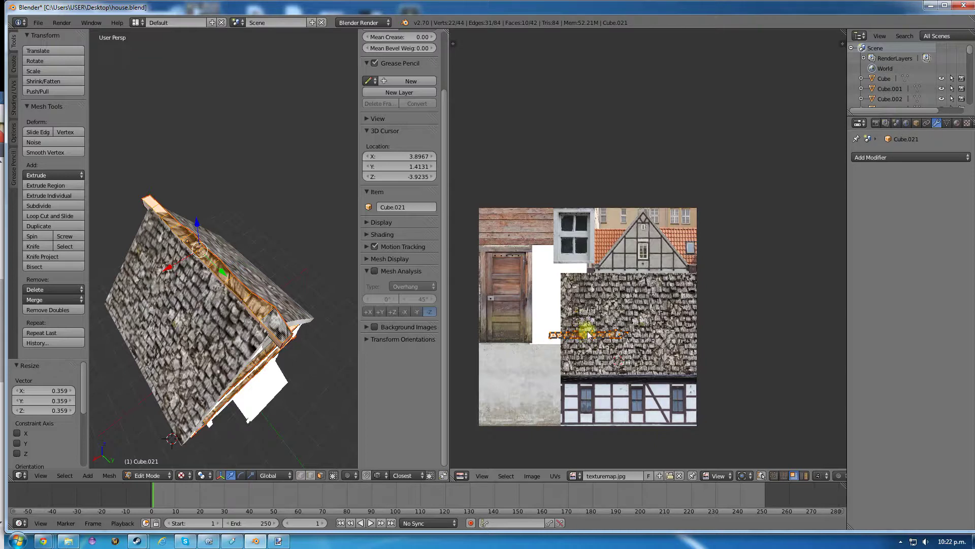
key(g)
click(518, 230)
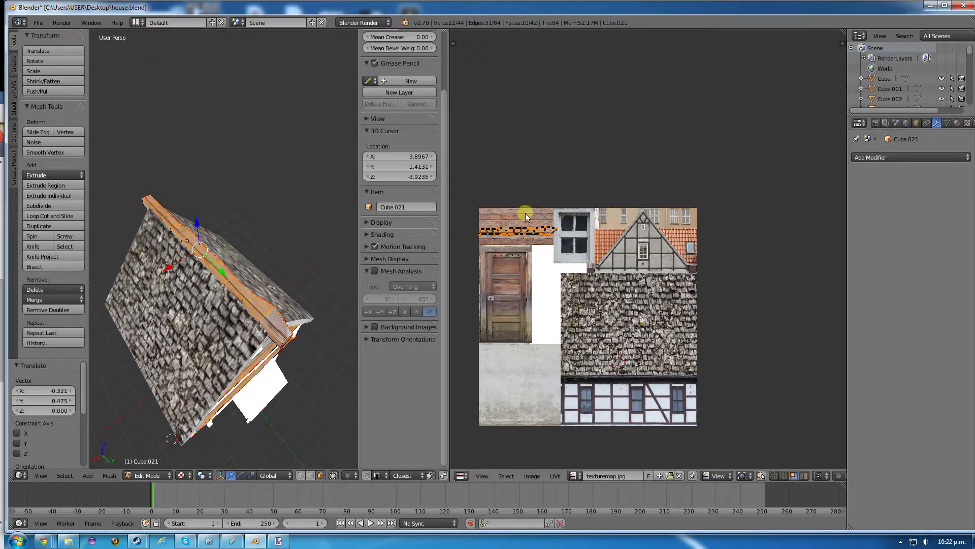
- Move the ridge beam UVs down about 0.047 onto the lowest wooden plank and scale them by about 0.798
scroll(508, 214, up, 1)
scroll(504, 217, up, 4)
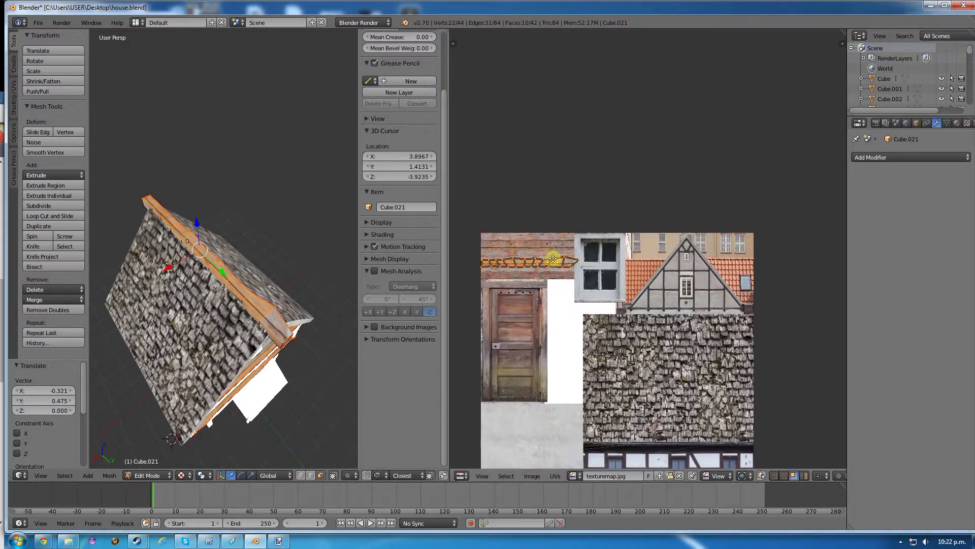
scroll(586, 335, up, 3)
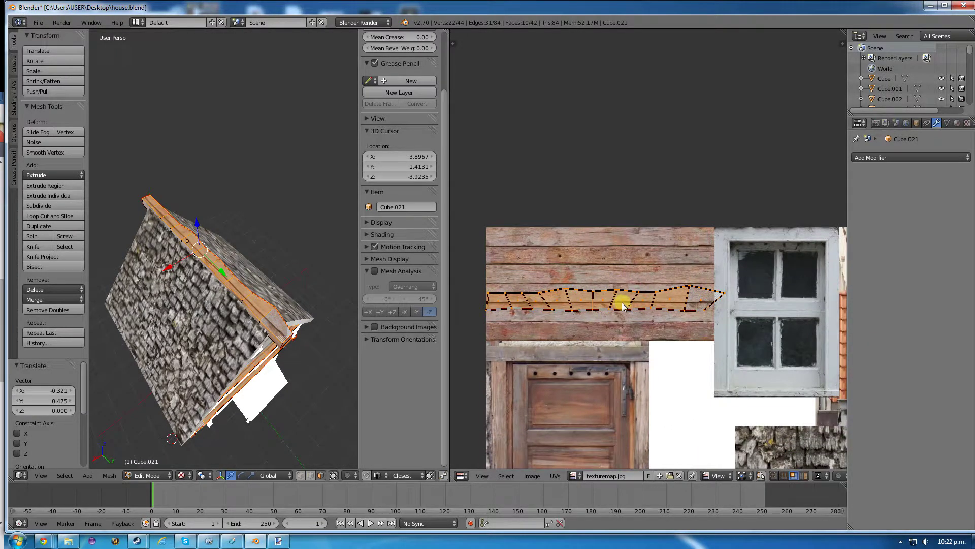
key(g)
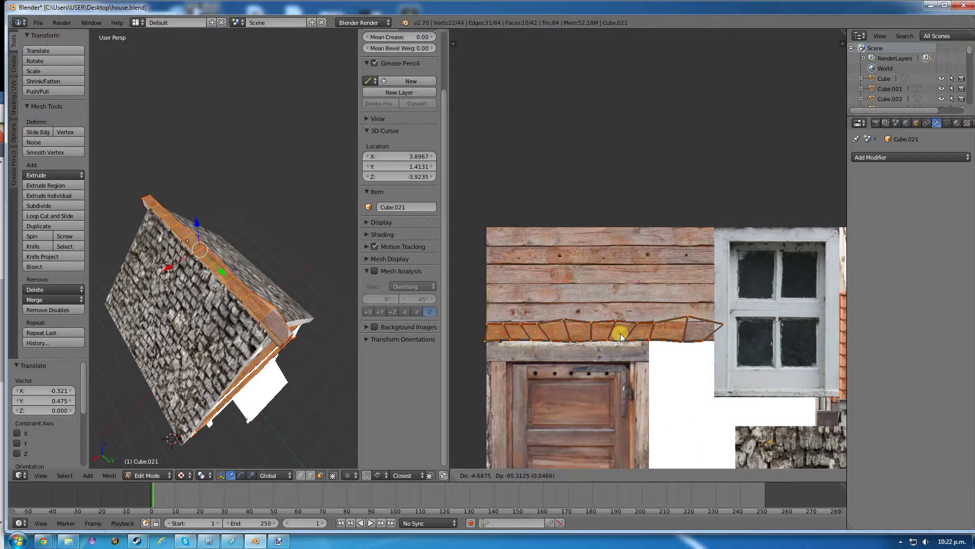
click(620, 336)
key(s)
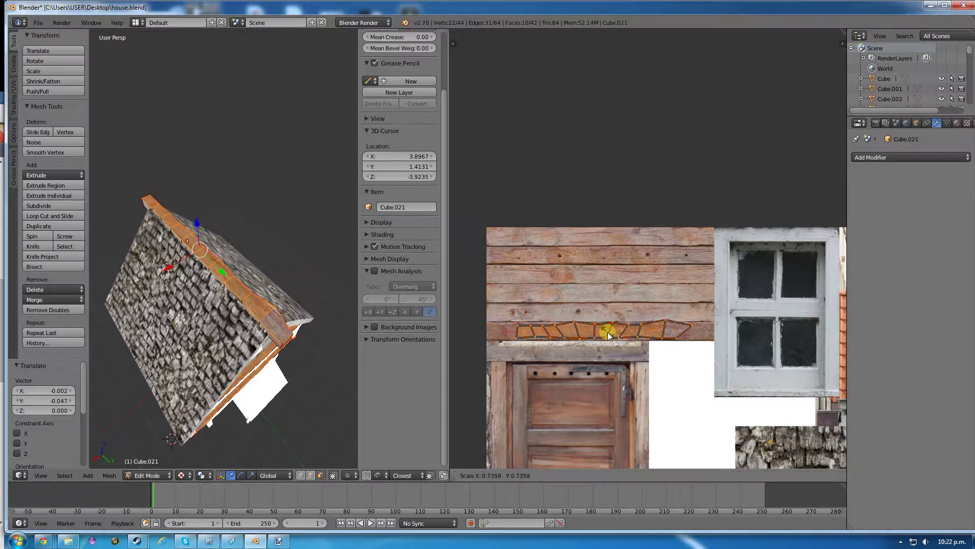
click(609, 335)
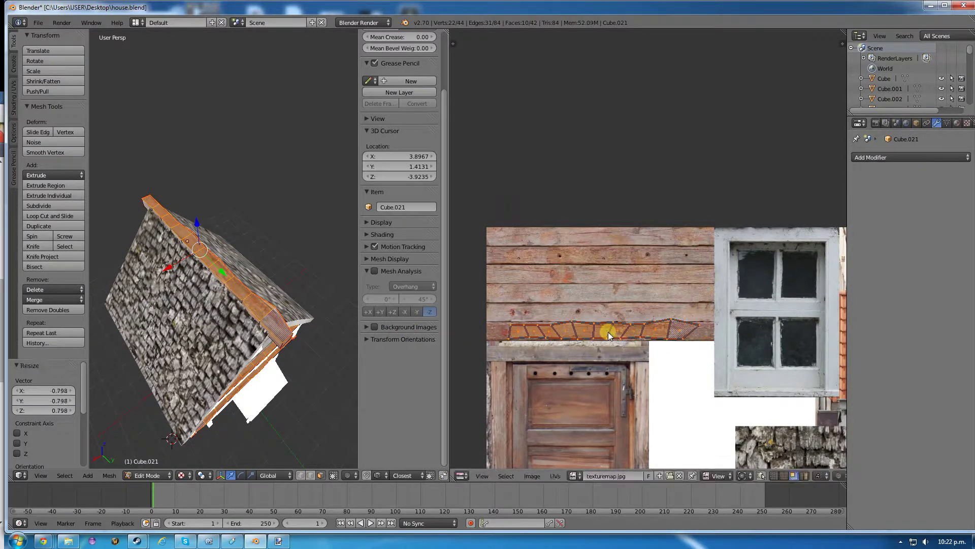
- Scale the ridge beam UVs by about 0.762 along Y and nudge them about -0.008, -0.004 within the lowest plank
key(s)
key(y)
click(610, 332)
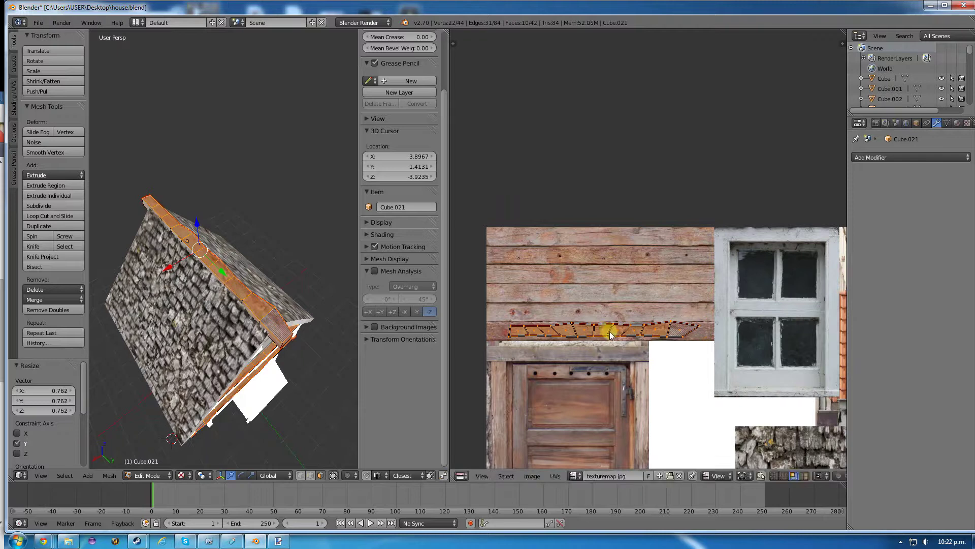
key(g)
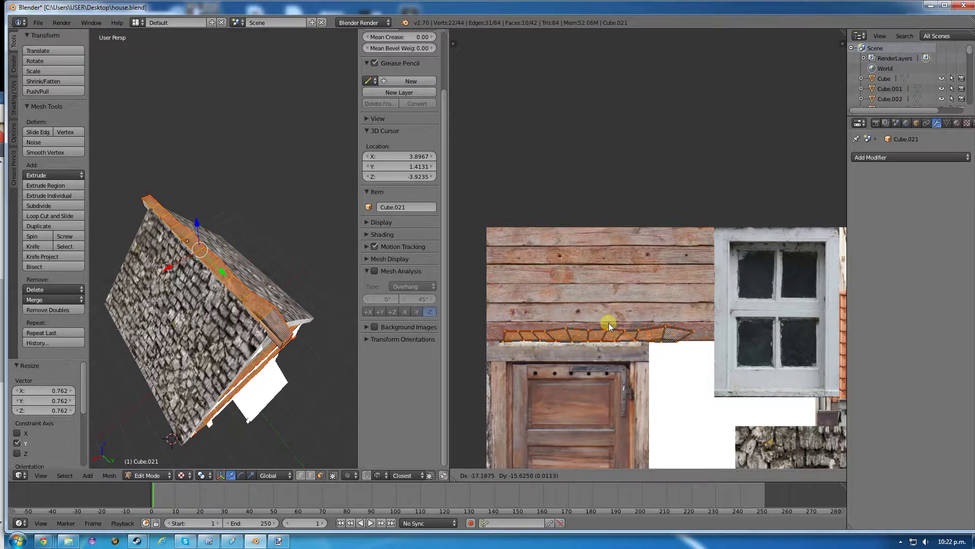
click(609, 322)
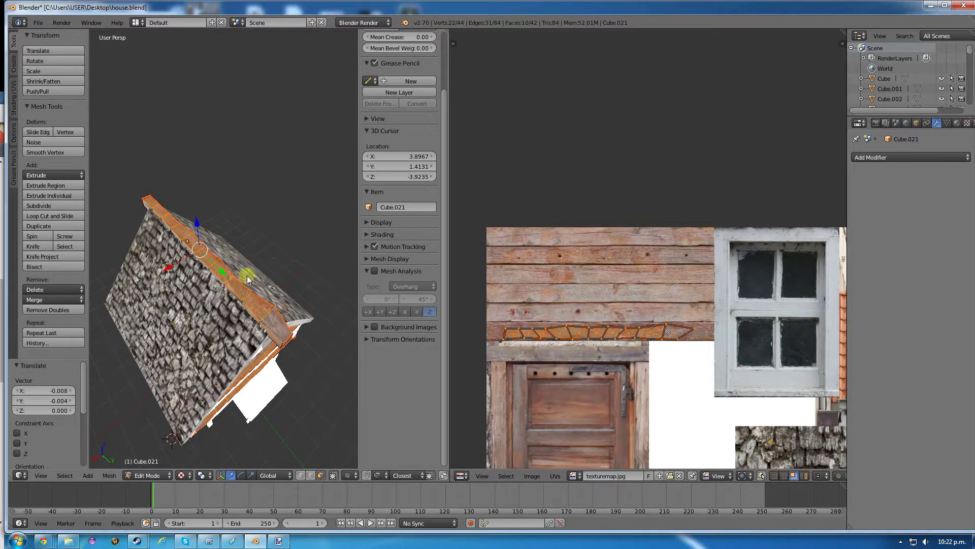
- Check the beam's texture in Object Mode and move its UVs up about 0.058 onto the third plank from the bottom
key(Tab)
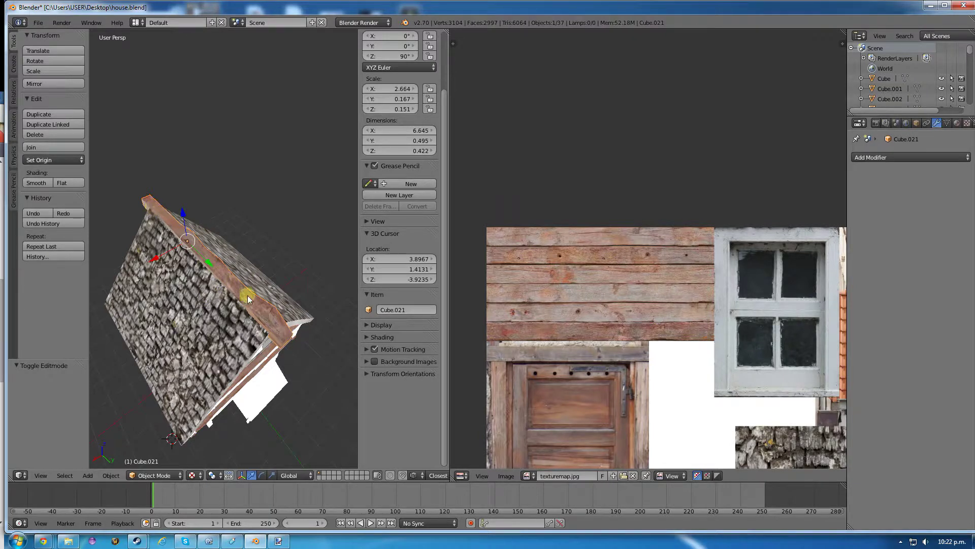
key(Tab)
key(g)
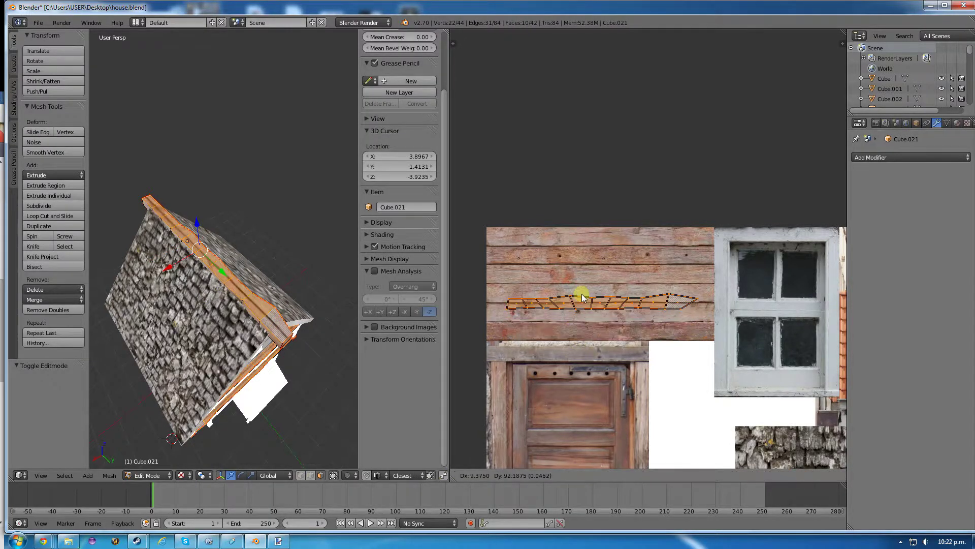
click(581, 294)
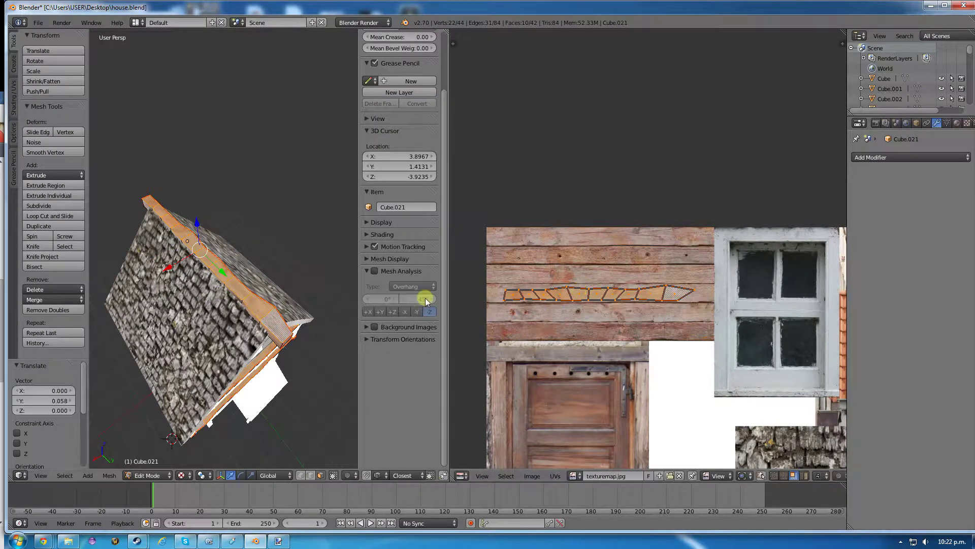
key(Tab)
key(Tab)
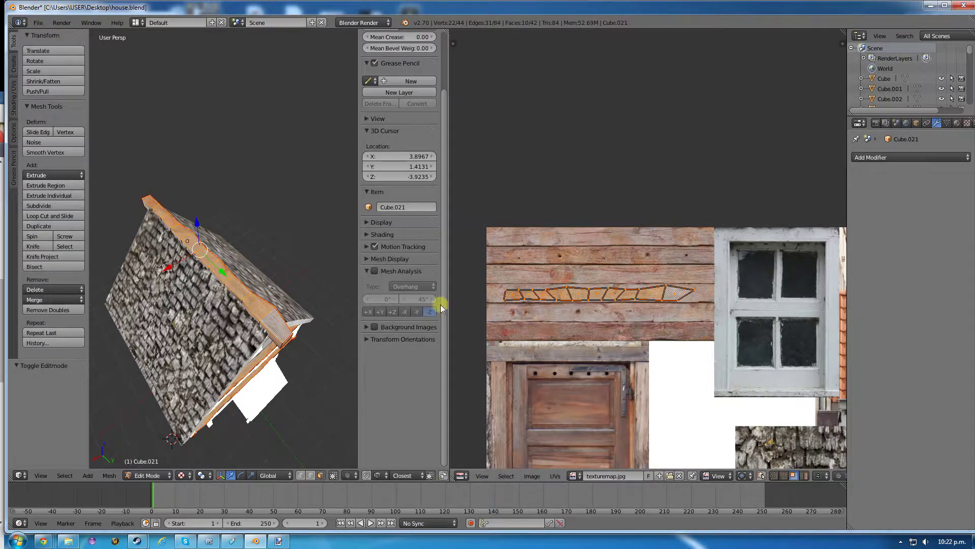
- Select the faces along one long side of the ridge beam, just above the shingled roof slope, from end to end
middle_drag(239, 284, 203, 254)
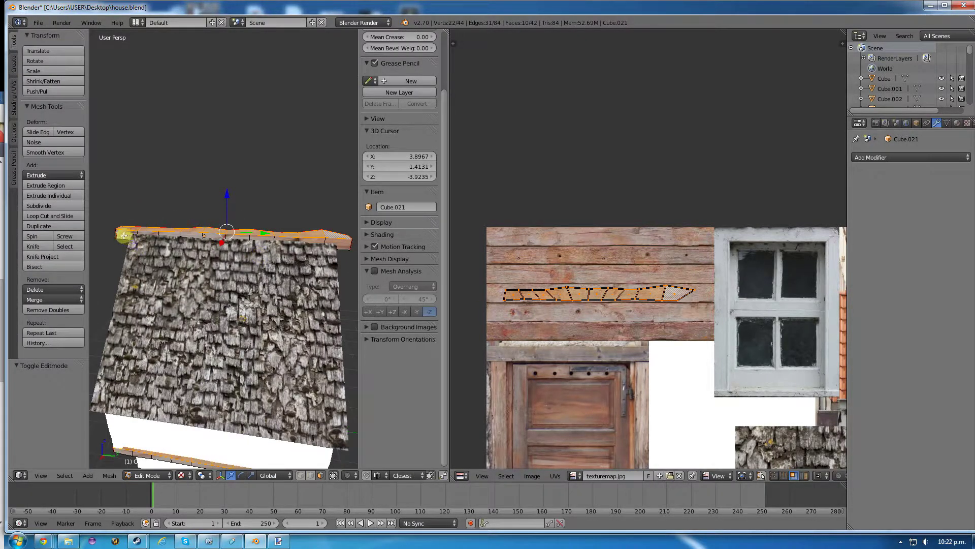
middle_drag(124, 235, 227, 402)
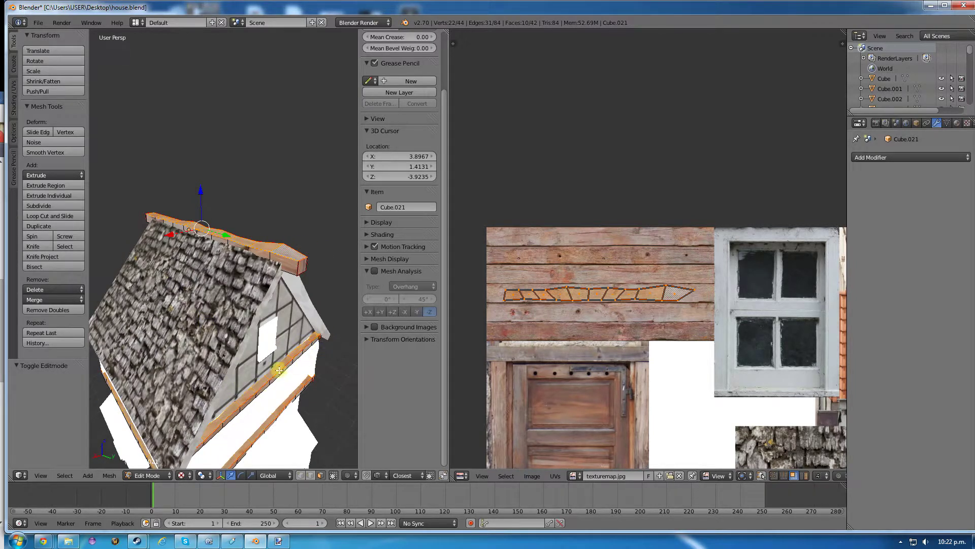
middle_drag(212, 425, 140, 263)
right_click(129, 243)
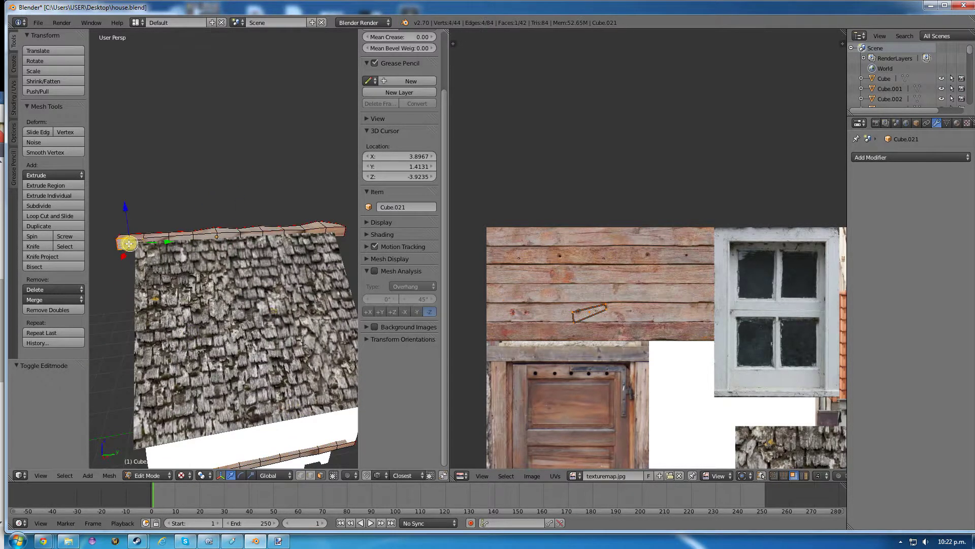
shift+right_click(168, 238)
shift+right_click(190, 236)
shift+right_click(218, 234)
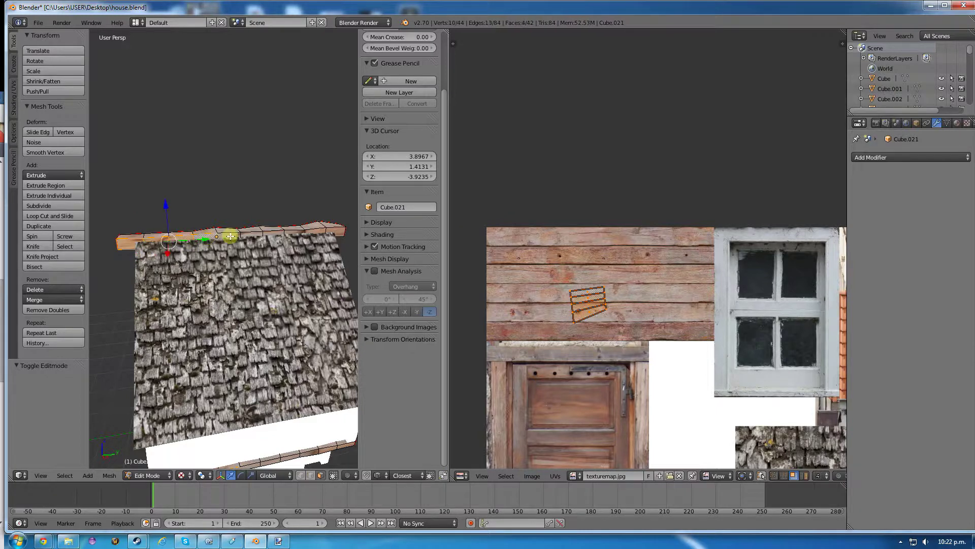
shift+right_click(250, 234)
shift+right_click(273, 230)
shift+right_click(293, 229)
shift+right_click(312, 228)
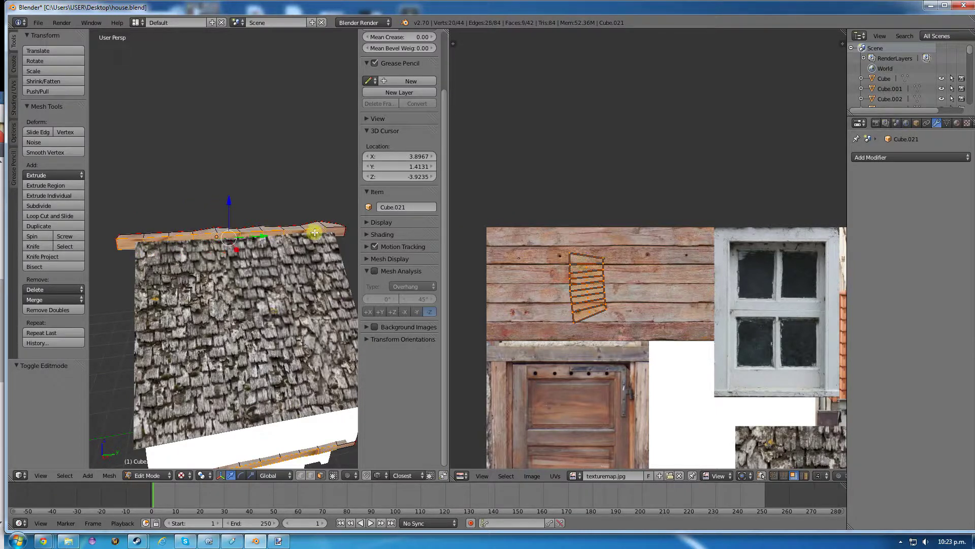
shift+right_click(330, 227)
shift+right_click(340, 232)
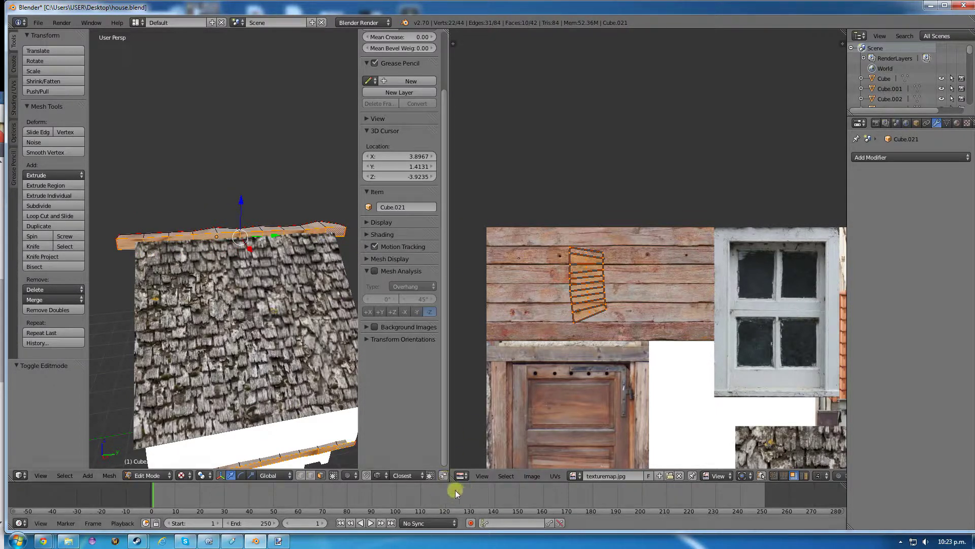
- Unwrap the selected ridge beam side faces and scale their UVs by about 0.119 along Y
key(u)
click(295, 339)
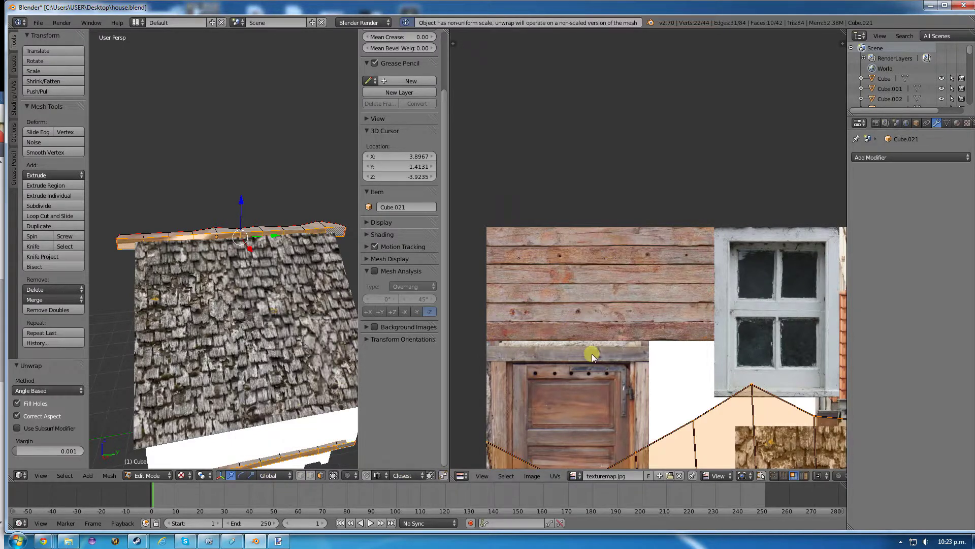
scroll(616, 363, down, 6)
key(s)
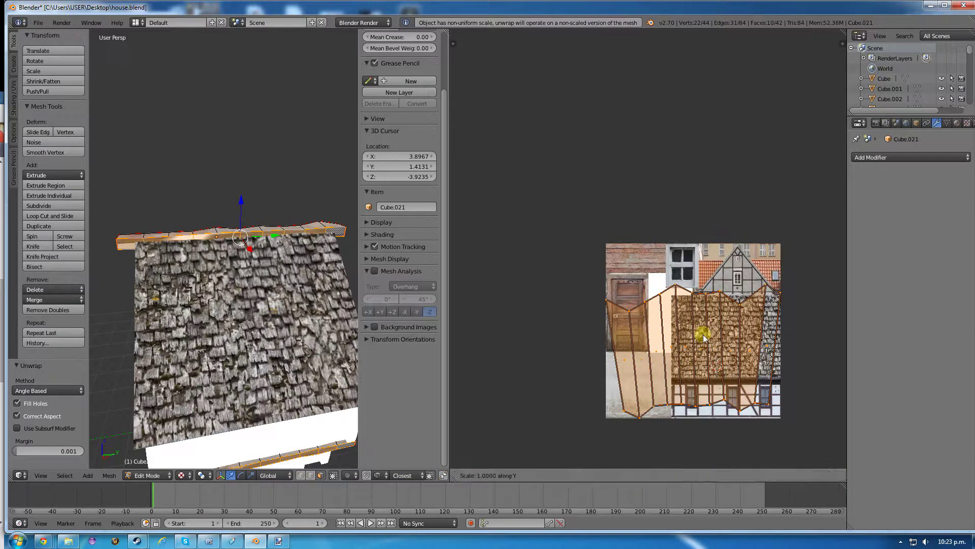
key(y)
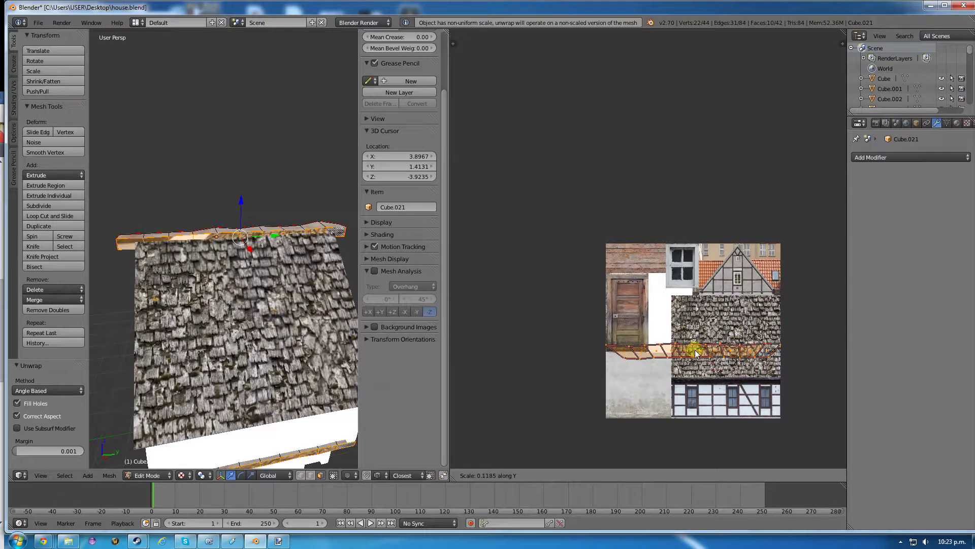
click(694, 352)
- Scale the side face UVs by about 0.682 and move them about -0.172, 0.533 up to the wooden planks
key(s)
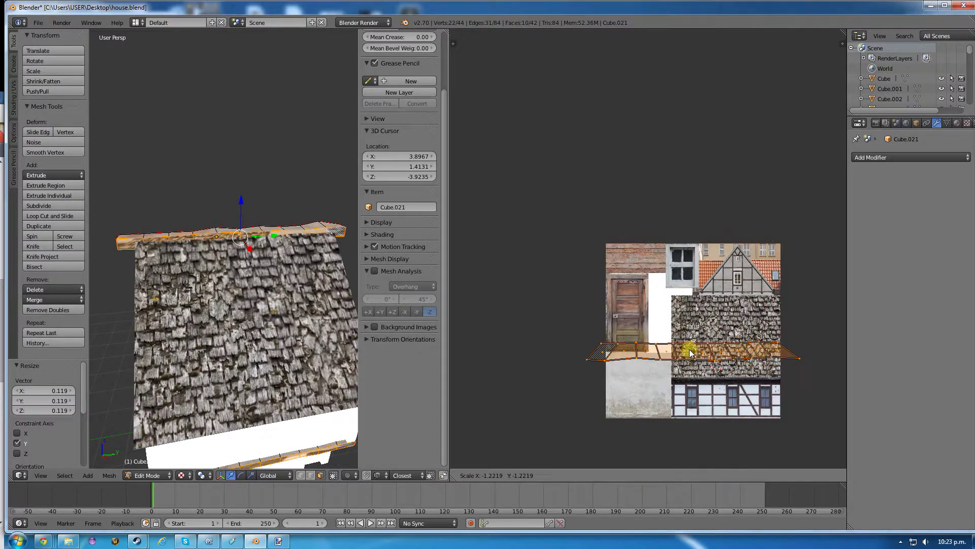
click(690, 349)
key(g)
click(655, 261)
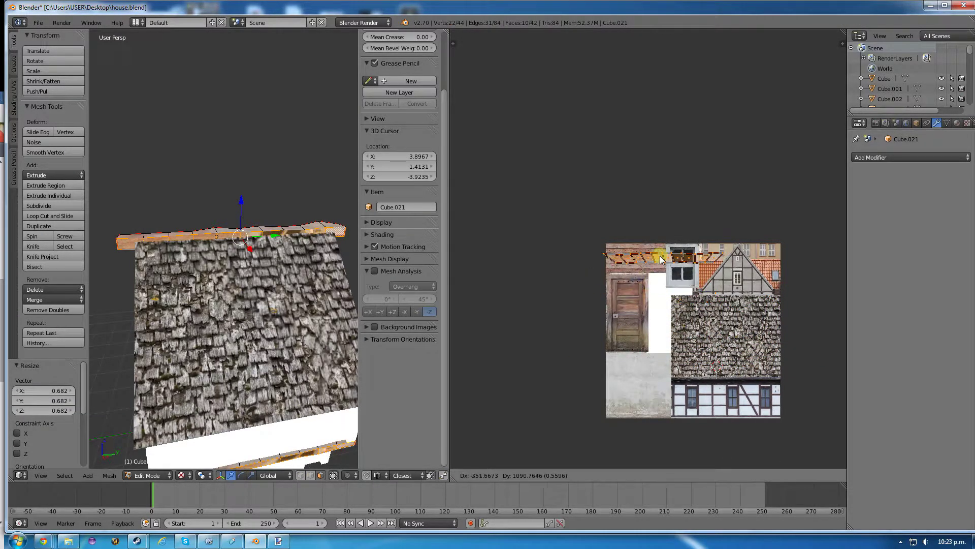
- Scale the beam's side face UVs by about 1.239, and again by about 0.322
scroll(660, 264, up, 5)
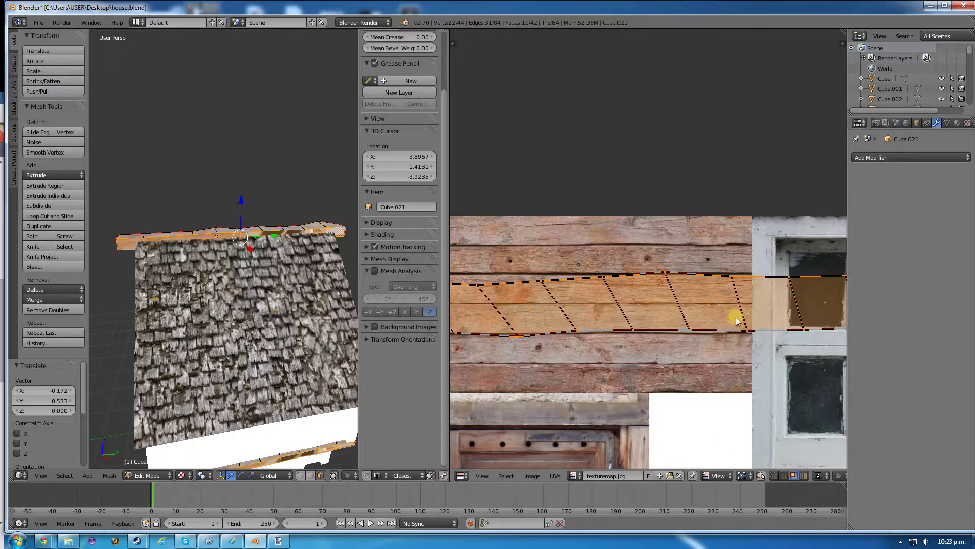
key(g)
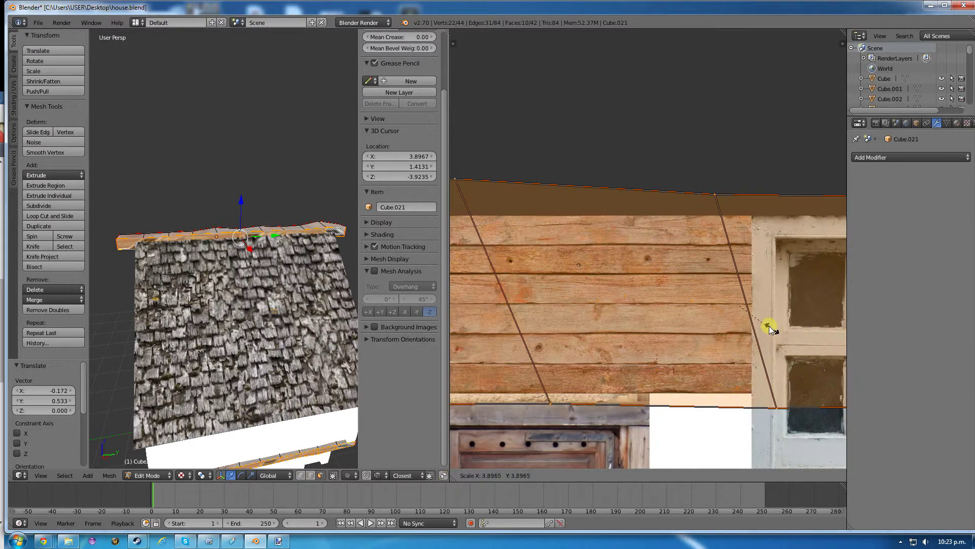
click(740, 320)
key(s)
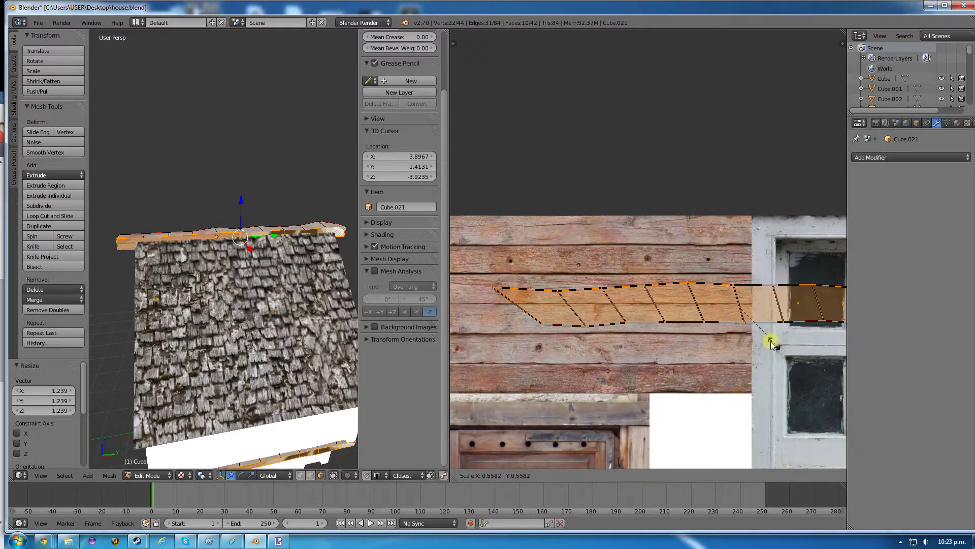
click(754, 331)
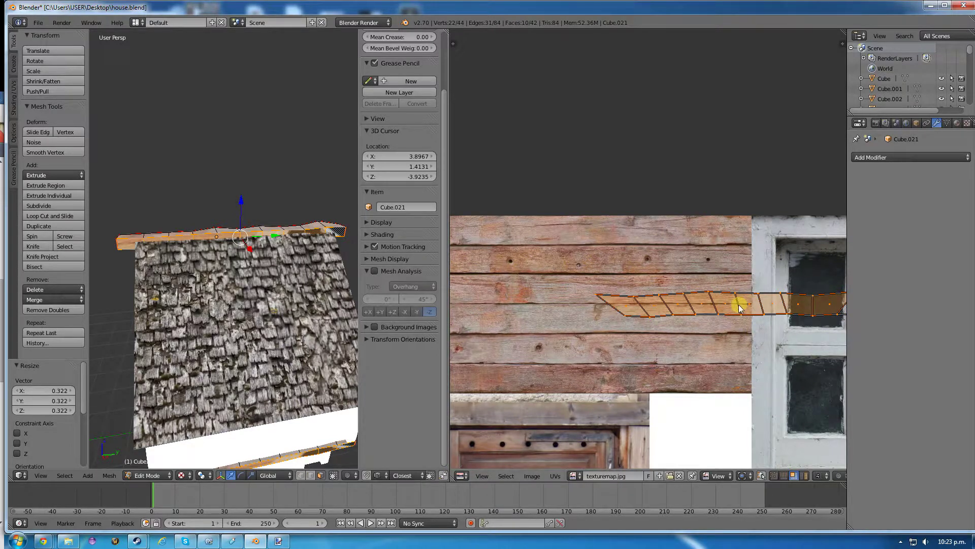
- Scale the side face UVs by about 0.948 and move them about -0.140, -0.042 onto the second-lowest plank
key(s)
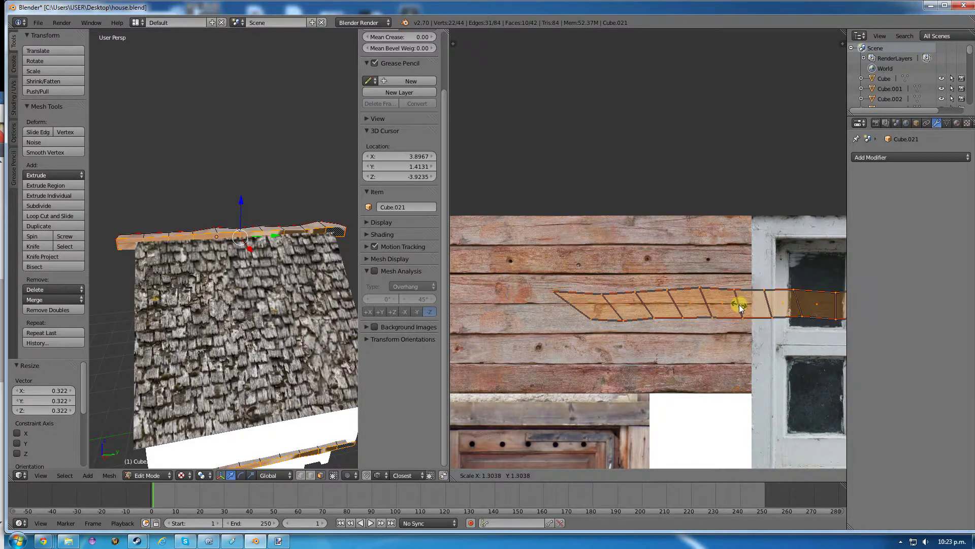
key(Escape)
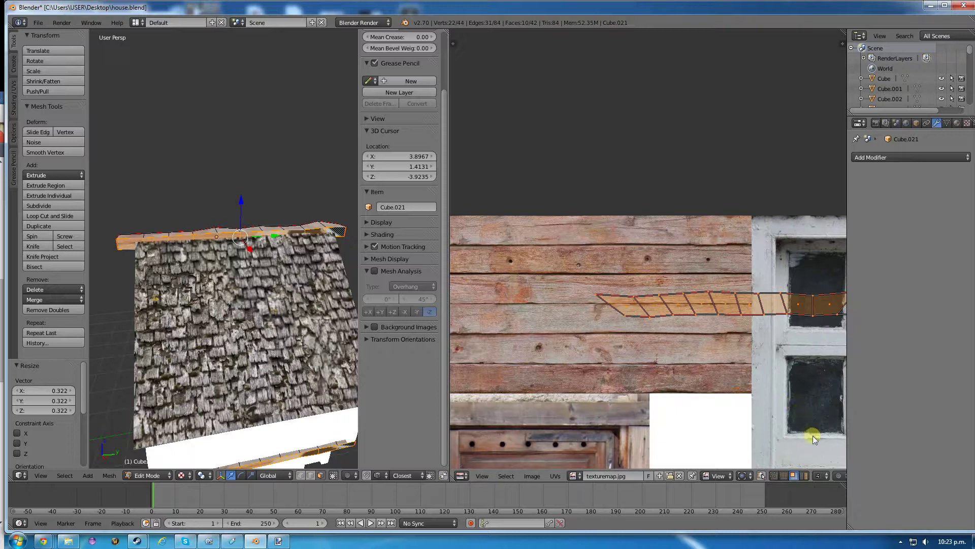
key(s)
click(805, 423)
key(g)
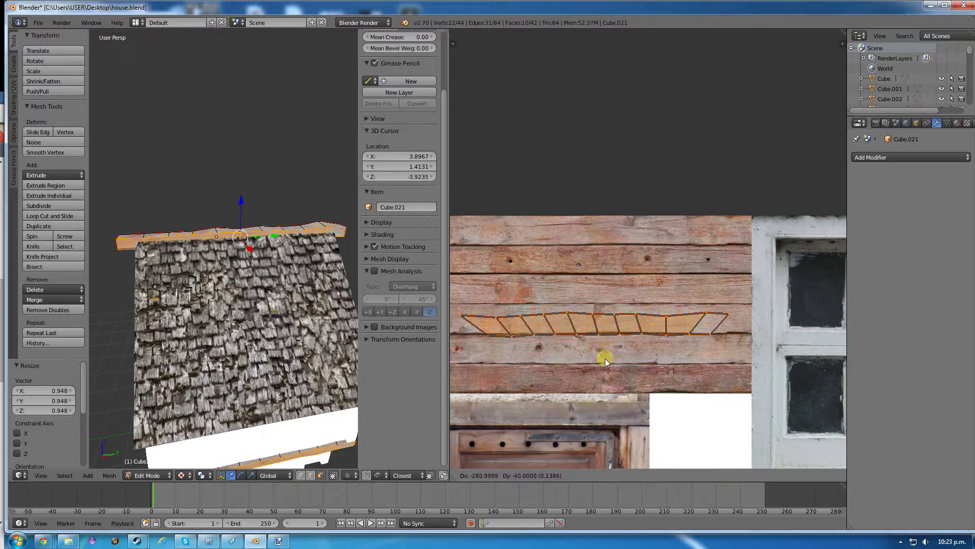
click(603, 375)
- Select the faces along the ridge beam's opposite long side, from the gable end to the far end
middle_drag(240, 246, 311, 249)
right_click(121, 229)
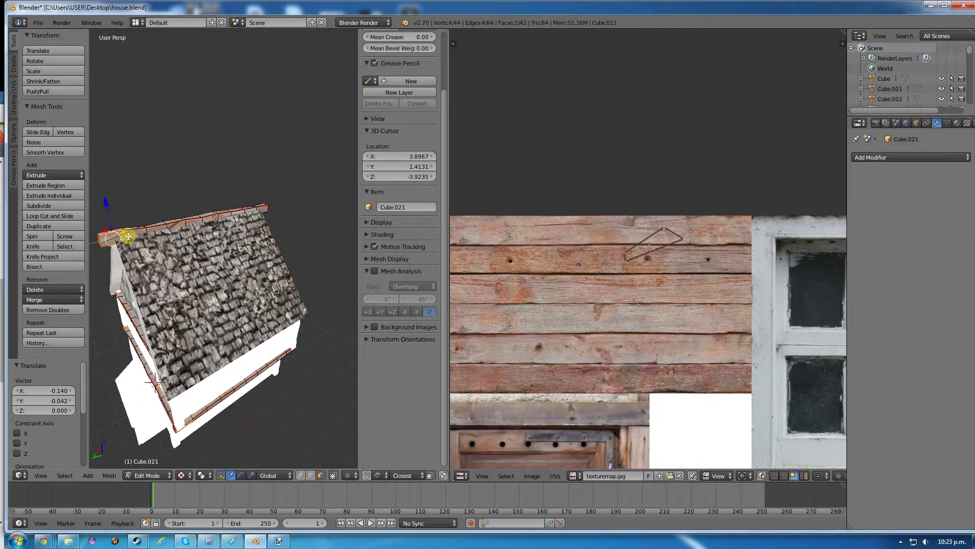
shift+right_click(133, 231)
shift+right_click(198, 223)
shift+right_click(204, 219)
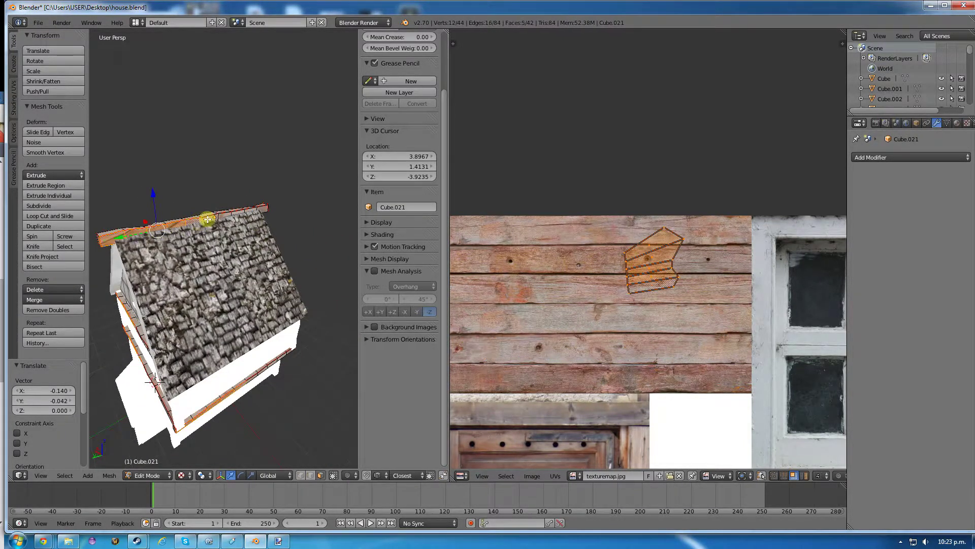
shift+right_click(216, 217)
shift+right_click(237, 213)
shift+right_click(257, 209)
shift+right_click(254, 210)
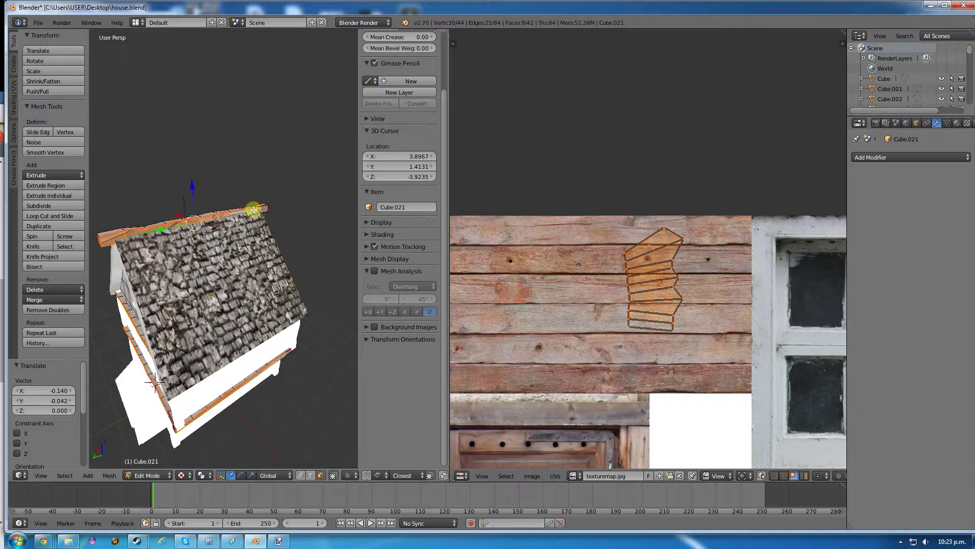
shift+right_click(265, 207)
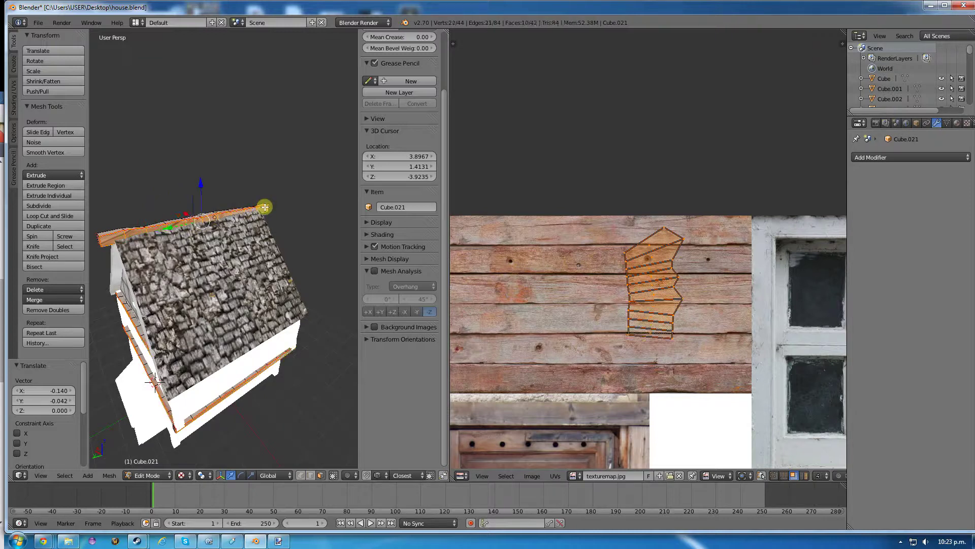
- Unwrap the selected faces on the ridge beam's opposite side
click(556, 476)
key(u)
click(198, 230)
scroll(623, 315, down, 4)
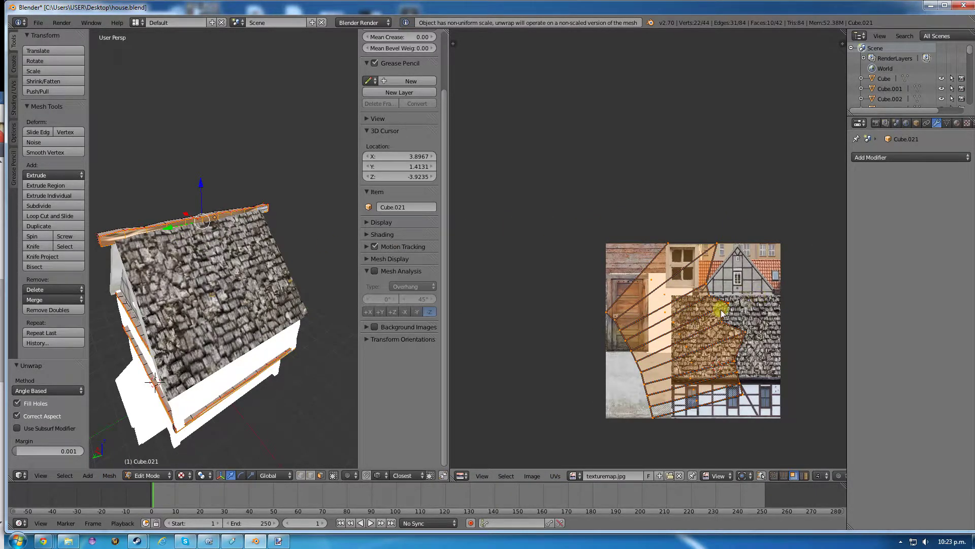
- Rotate the UVs of the beam's opposite side about -69.091° and scale them along Y by about 0.119
key(r)
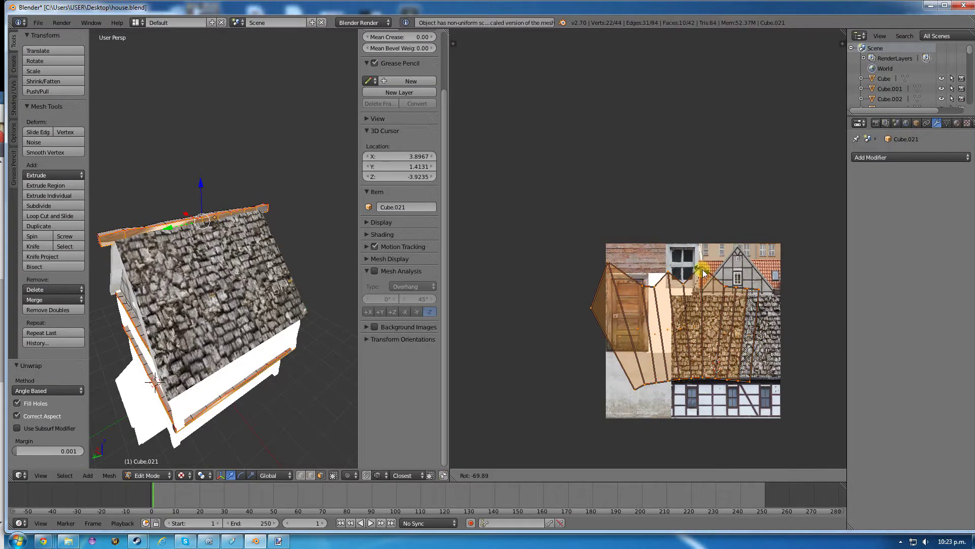
click(669, 276)
key(s)
key(y)
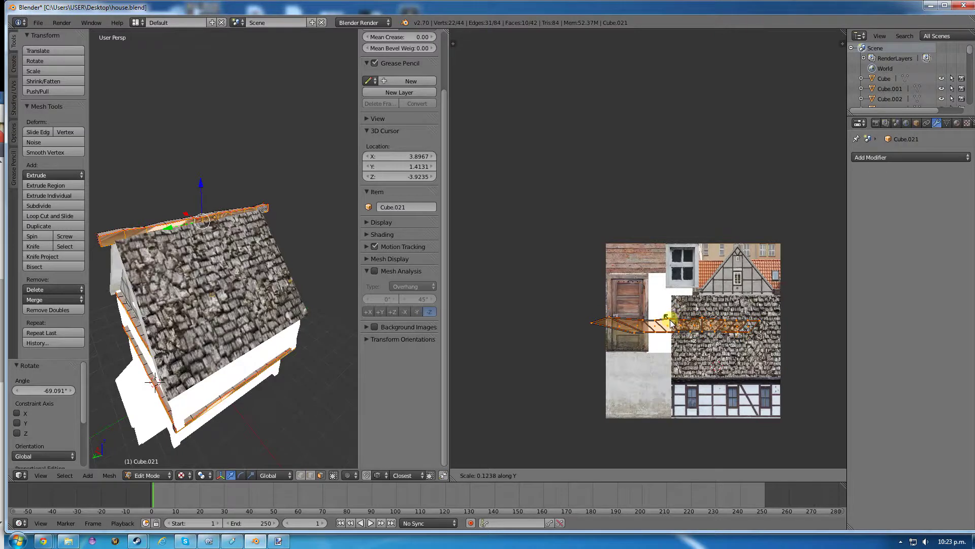
click(670, 325)
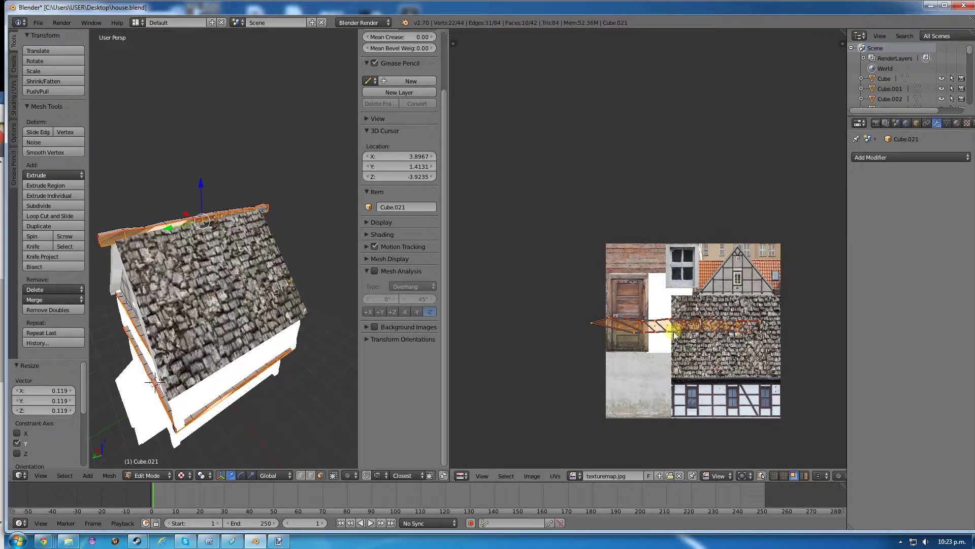
- Move the opposite side's UVs to the wooden planks, scale them by about 0.351, and shift them about -0.082, 0.035 onto the third plank down
key(g)
click(647, 270)
key(s)
click(649, 271)
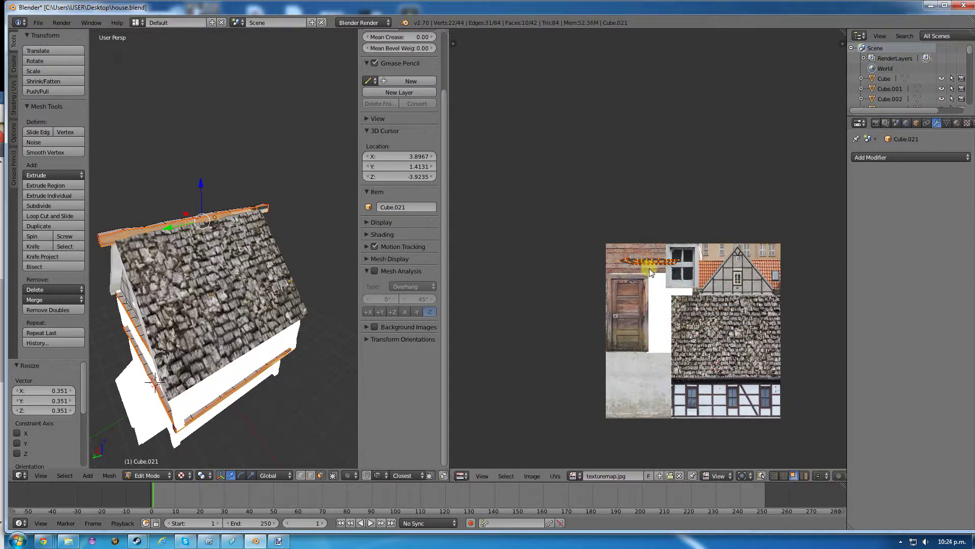
scroll(654, 260, up, 5)
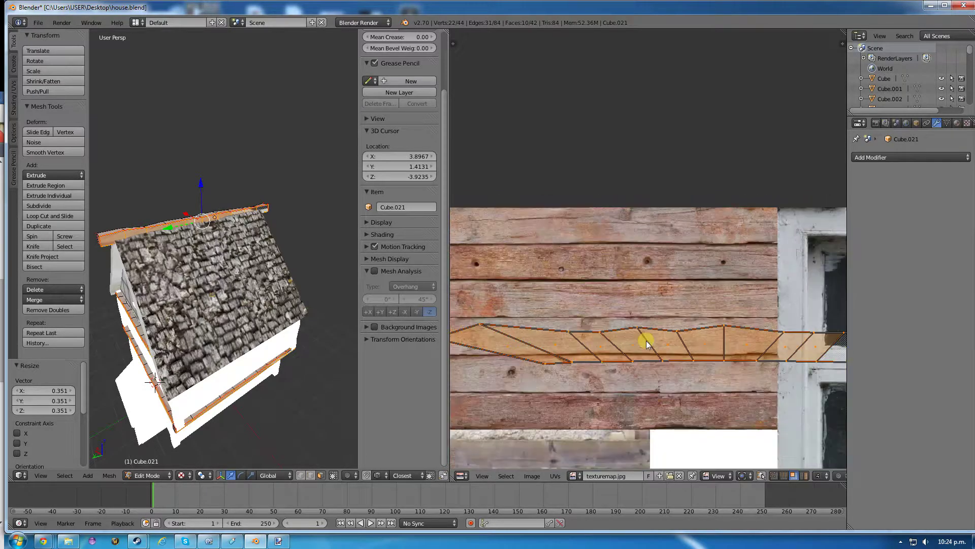
key(g)
click(584, 281)
- Fit the opposite side's UVs inside the plank by scaling about 0.892 along Y and 0.828 along X, and leave mesh editing
scroll(582, 287, down, 2)
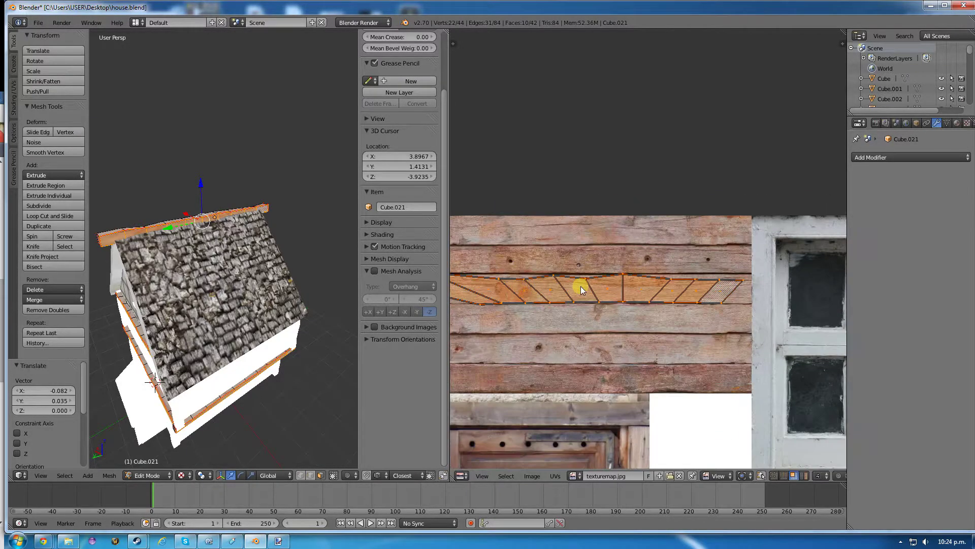
key(s)
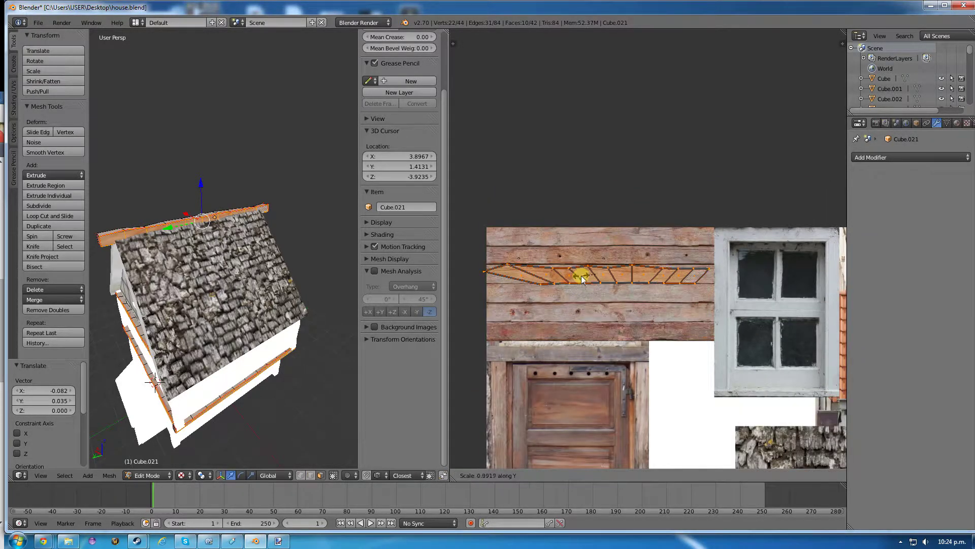
click(582, 278)
key(s)
key(x)
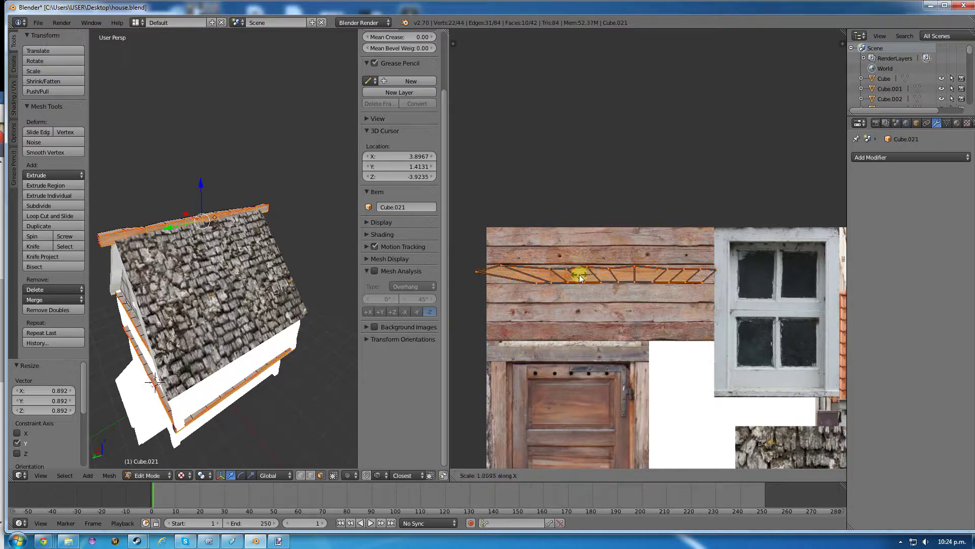
click(583, 283)
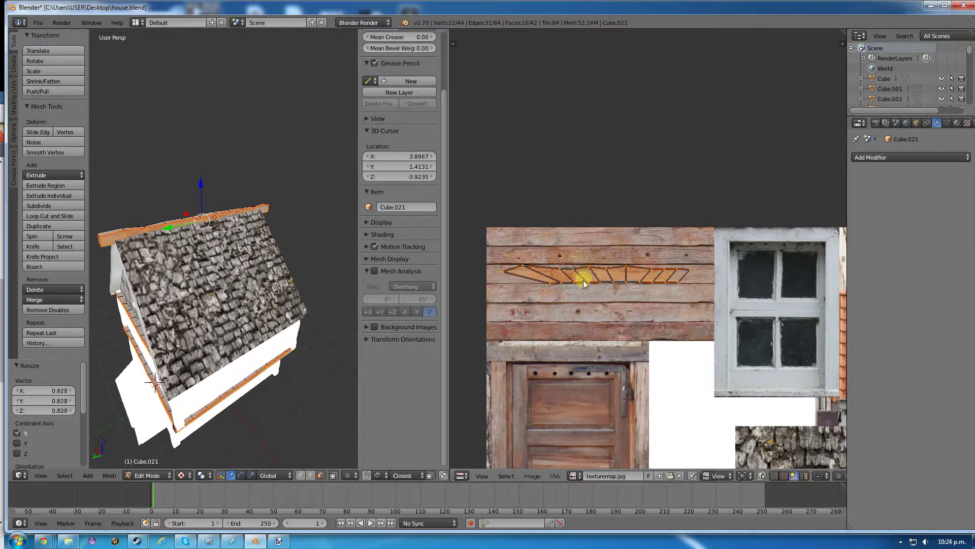
key(Tab)
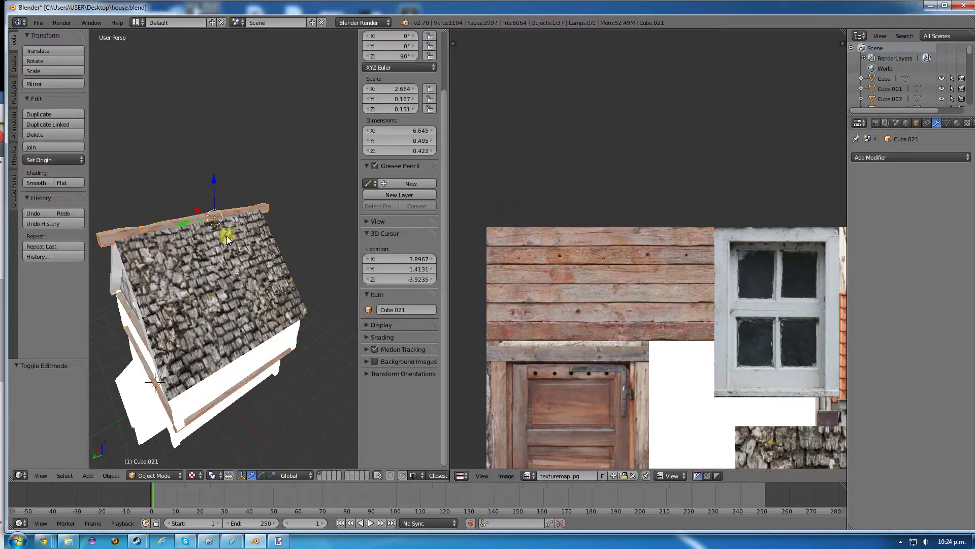
- Reopen the ridge beam for mesh editing, select its two end faces, and unwrap them
middle_drag(227, 235, 235, 256)
right_click(235, 256)
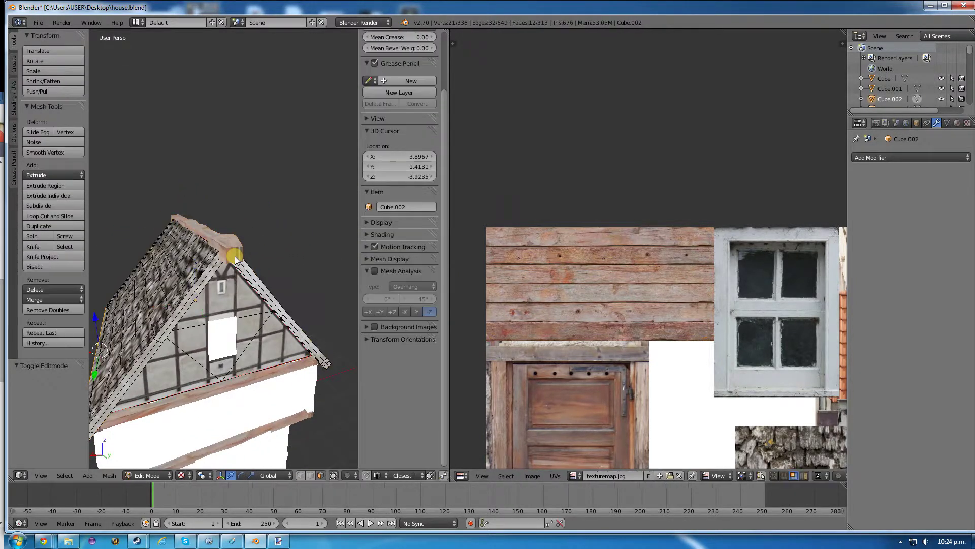
right_click(230, 245)
right_click(230, 245)
key(Tab)
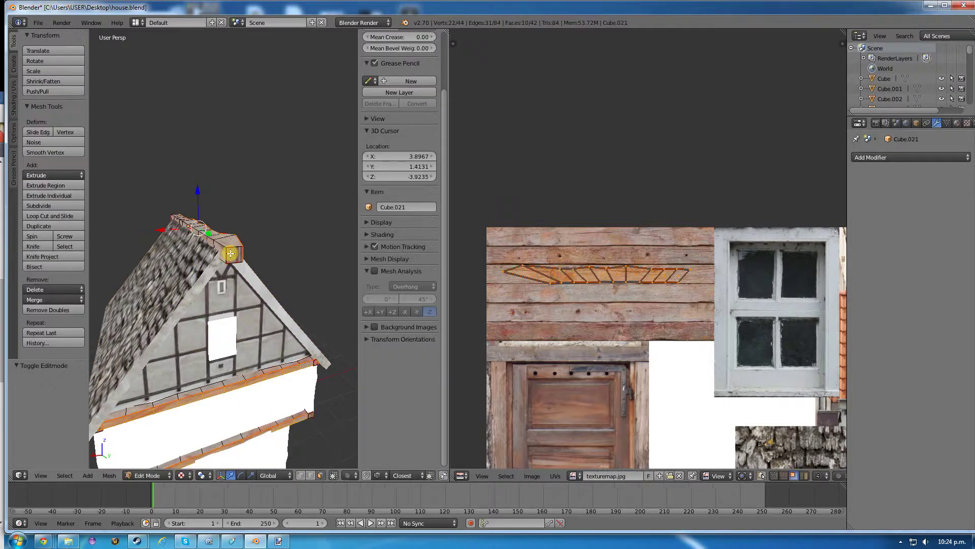
right_click(231, 254)
middle_drag(179, 275, 207, 233)
shift+right_click(170, 228)
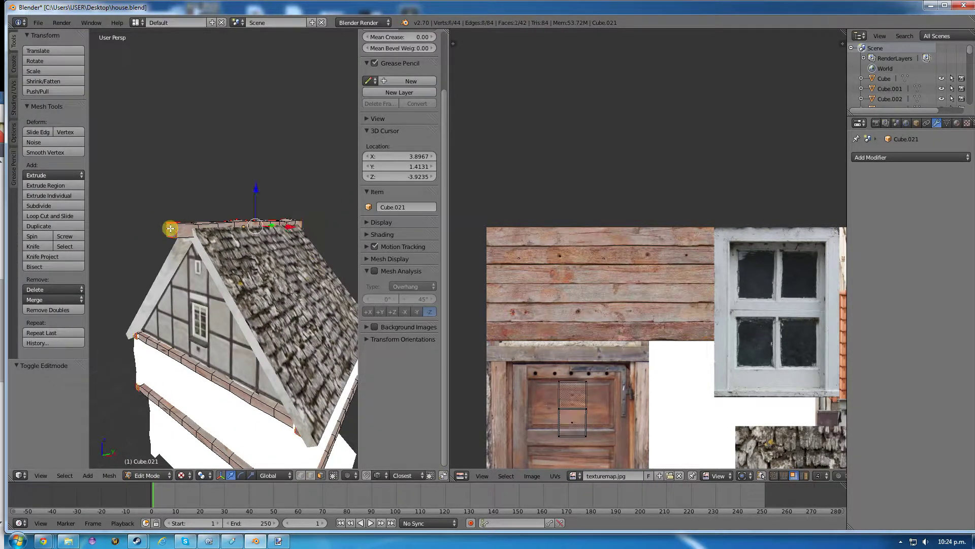
key(u)
click(236, 238)
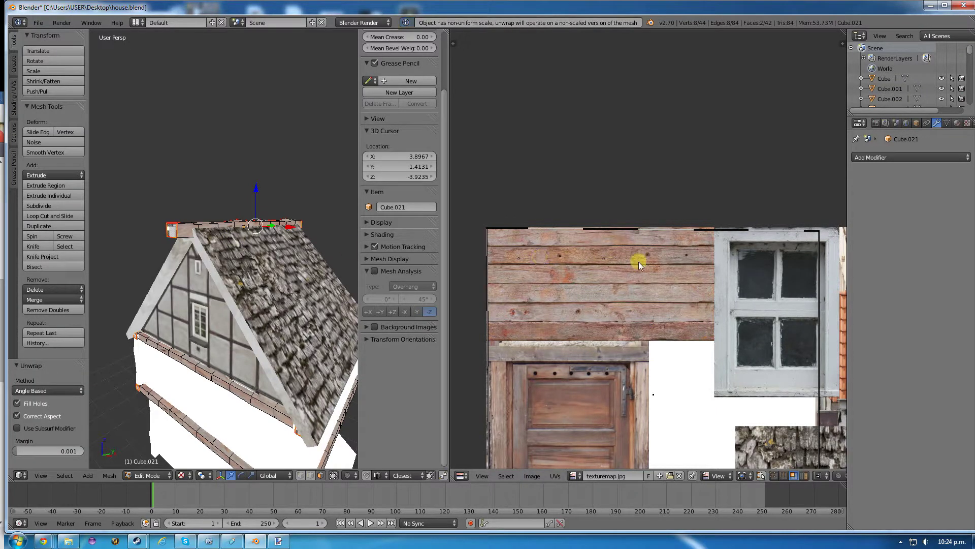
- Select all UVs of the ridge beam's two end faces and scale them down to about 0.083
scroll(638, 261, down, 3)
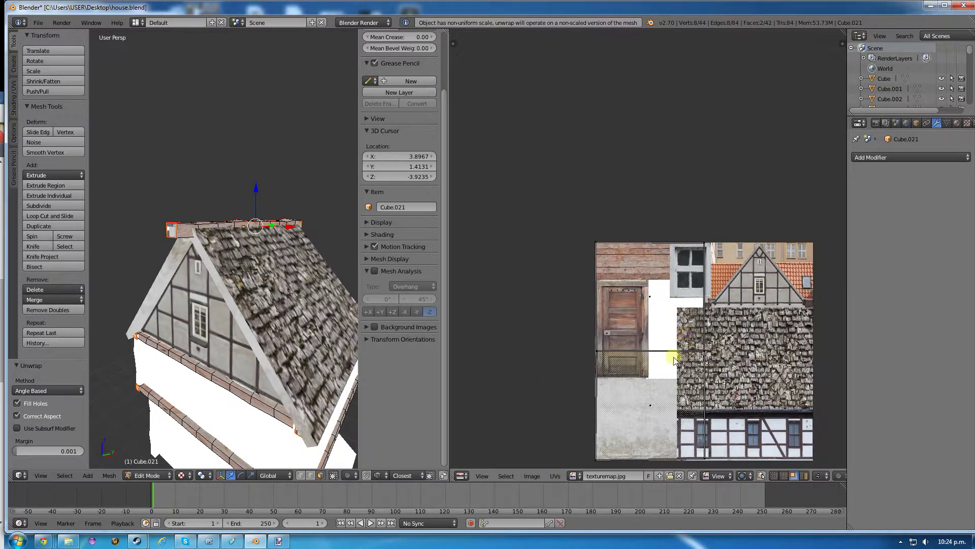
key(Tab)
key(Tab)
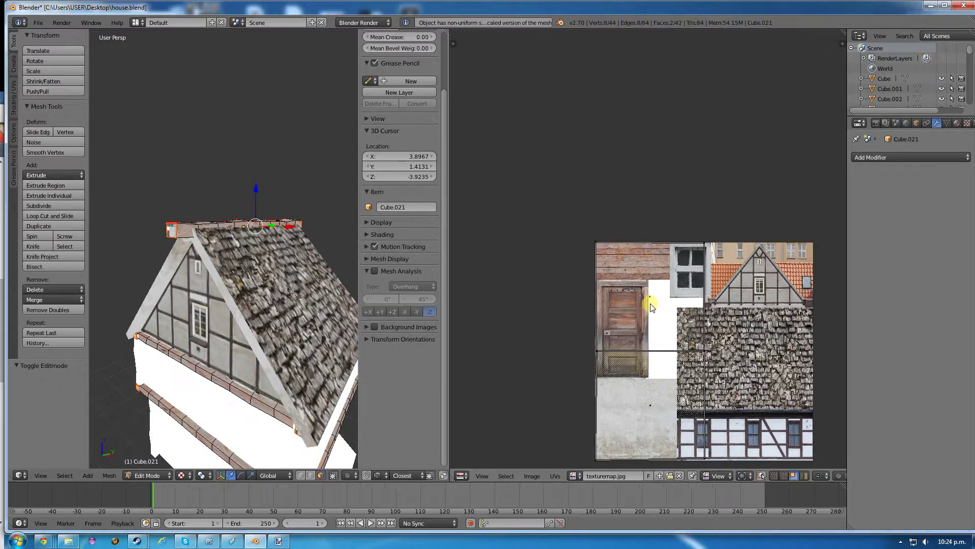
key(a)
key(s)
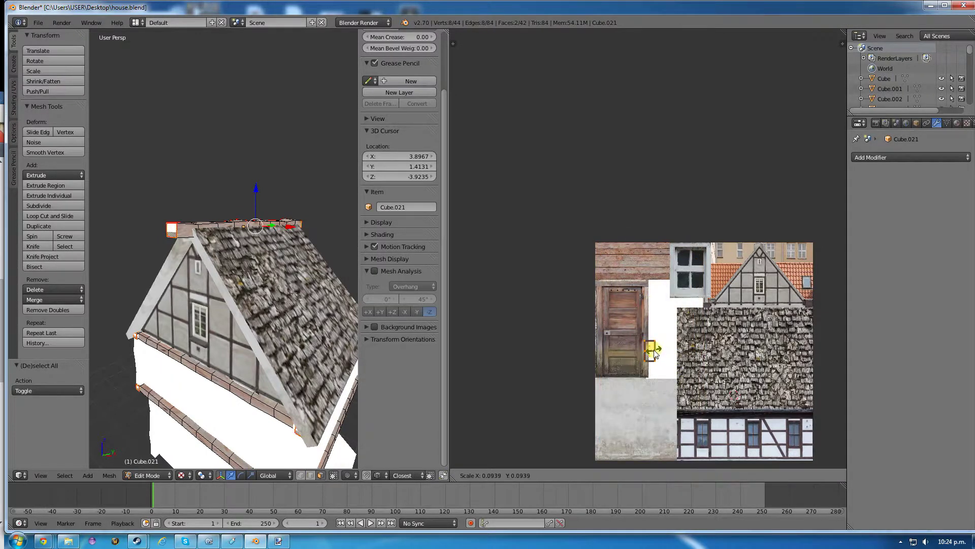
click(650, 346)
scroll(656, 330, up, 2)
scroll(660, 350, up, 1)
middle_drag(669, 366, 667, 311)
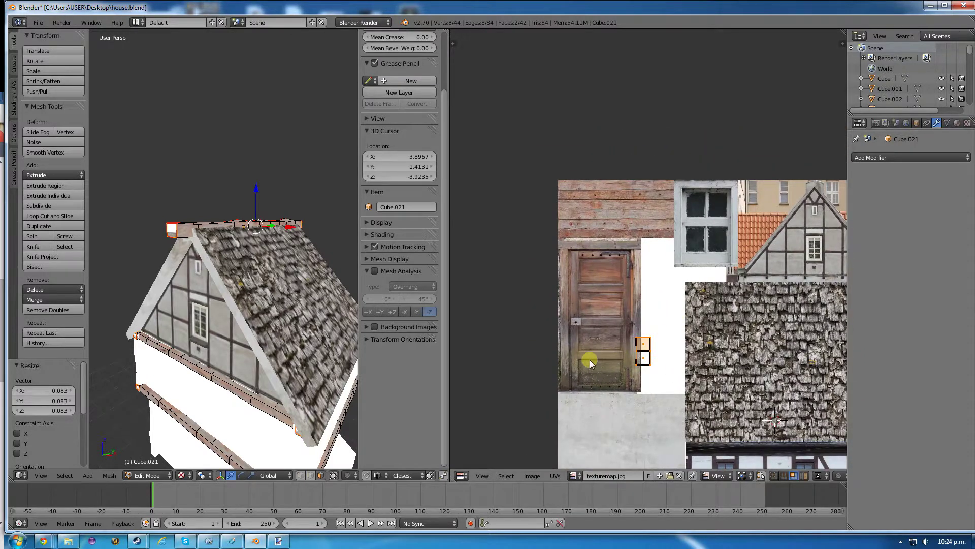
- Move the two end-face UV squares side by side onto the upper panel of the wooden door in the texture
scroll(602, 340, up, 3)
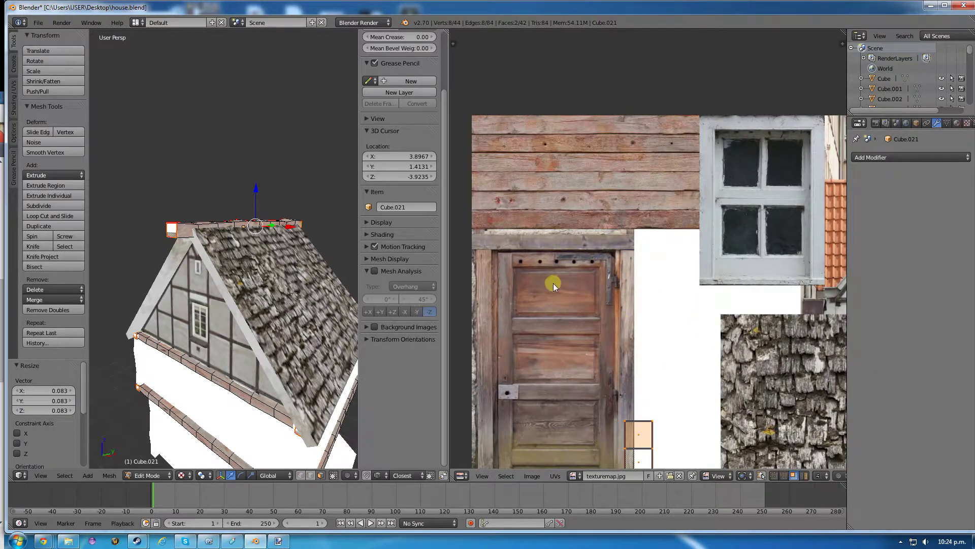
right_click(647, 433)
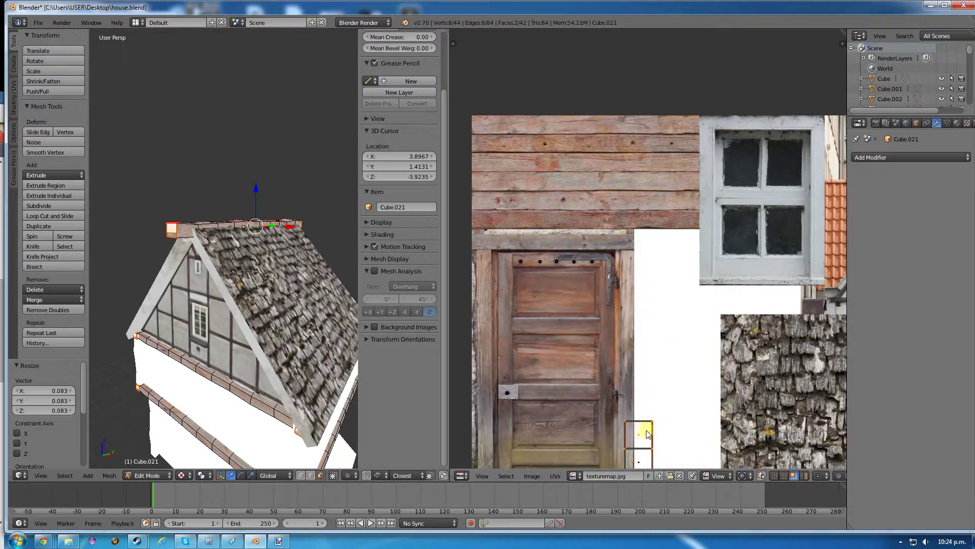
key(g)
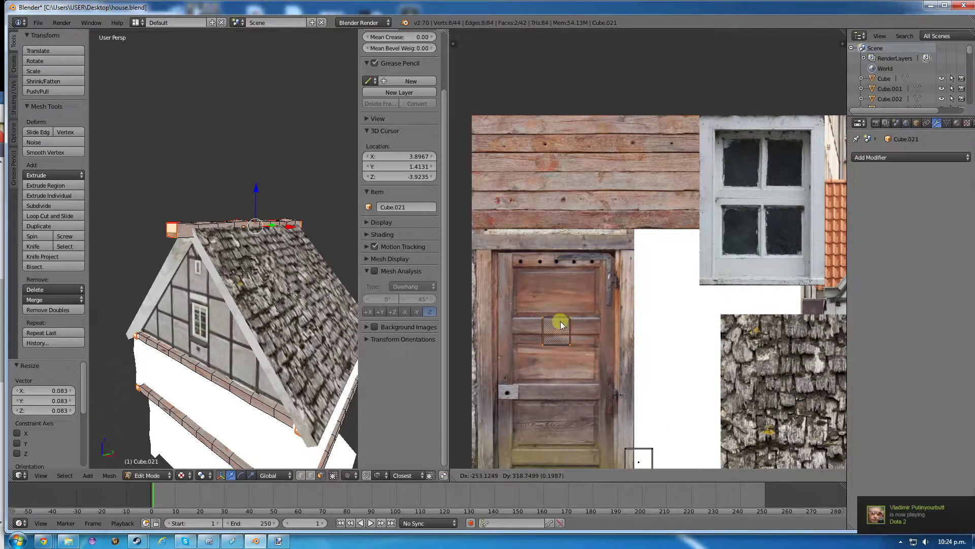
click(553, 289)
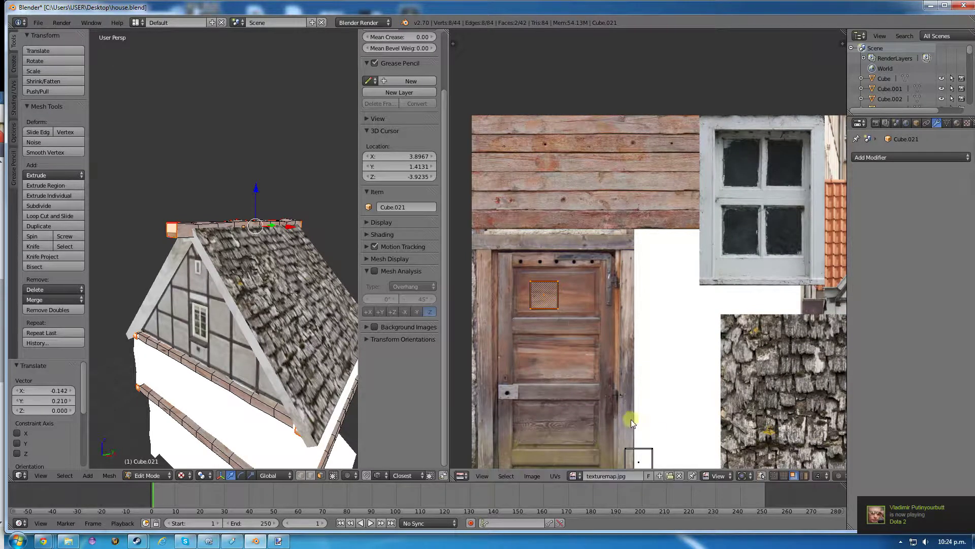
right_click(635, 457)
key(g)
click(577, 284)
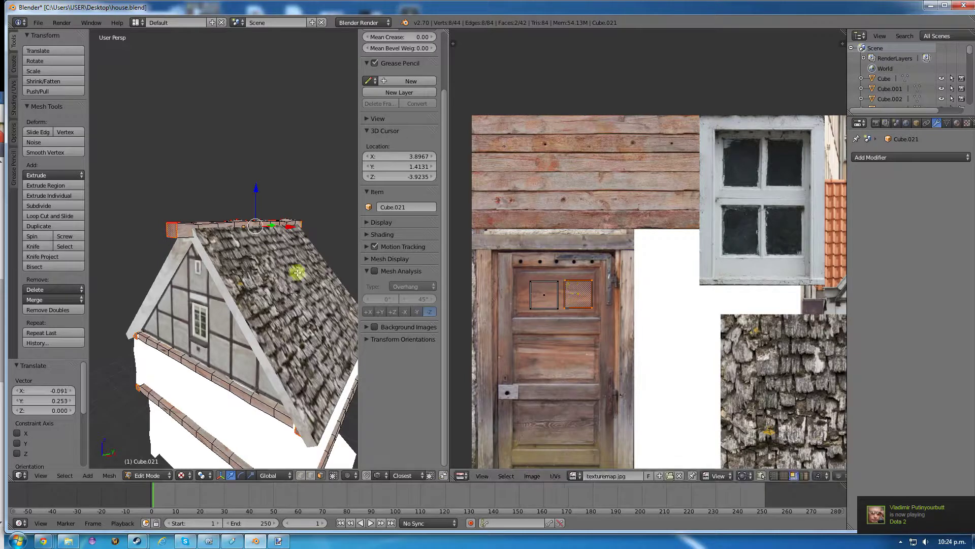
- Finish editing the ridge beam and open the upper-storey wall block below the roof for mesh editing
key(Tab)
middle_drag(179, 224, 248, 257)
scroll(248, 257, down, 4)
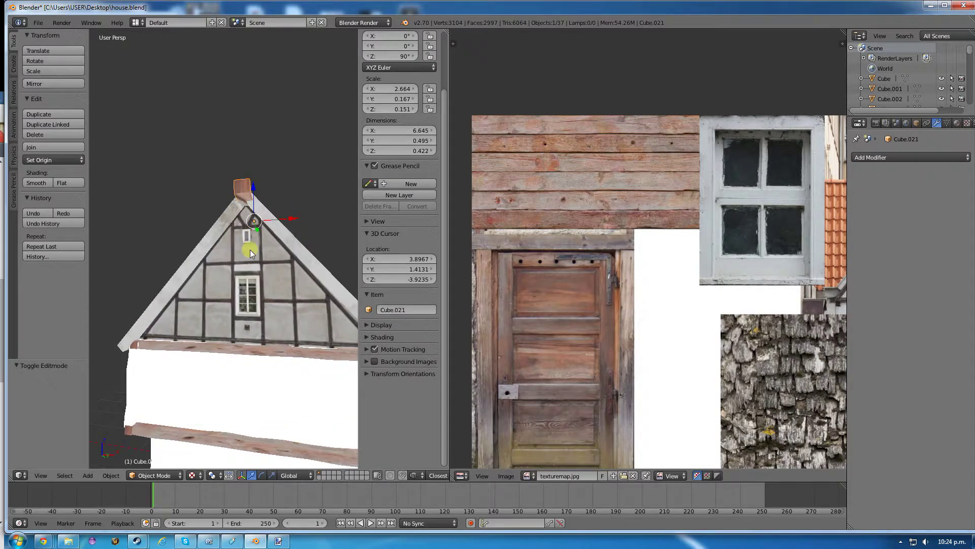
middle_drag(200, 211, 242, 320)
key(Tab)
key(Tab)
right_click(242, 320)
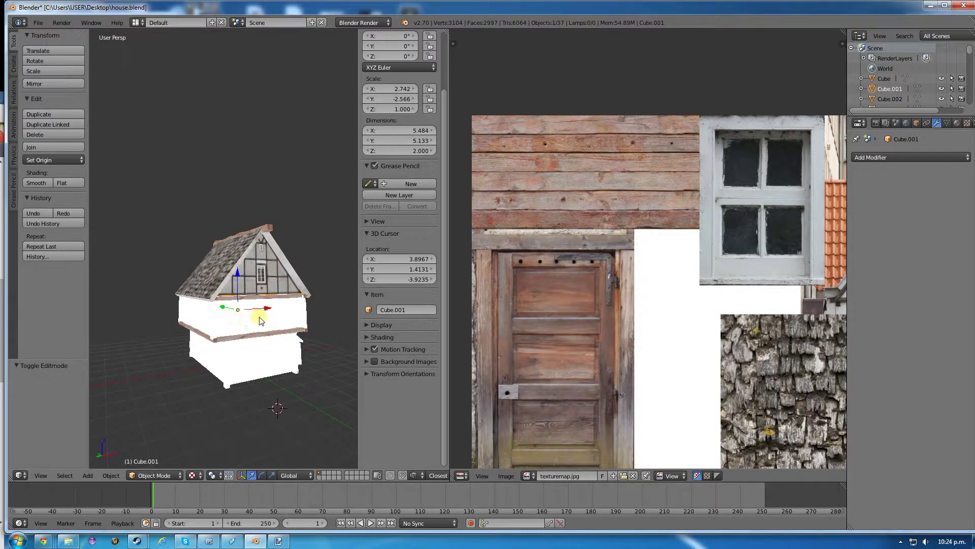
key(Tab)
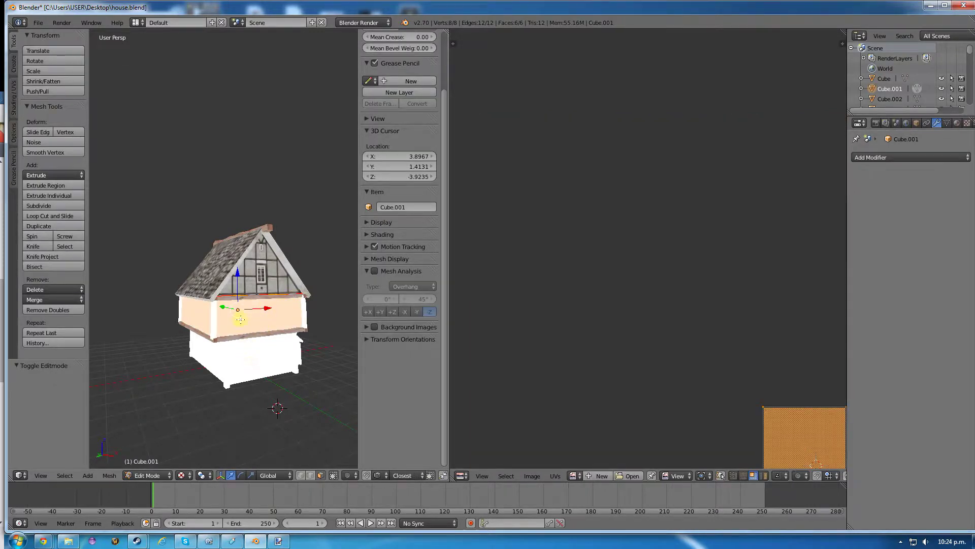
scroll(531, 327, down, 3)
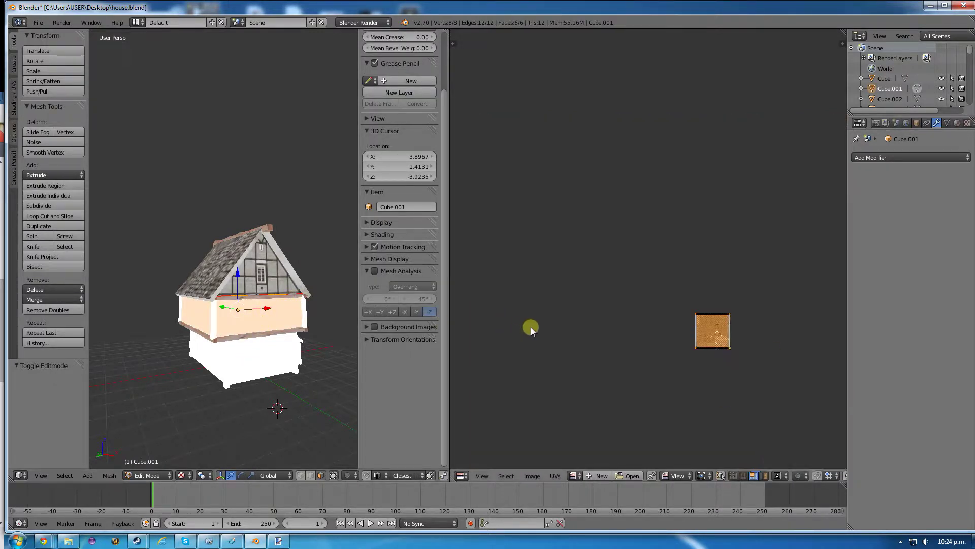
right_click(245, 317)
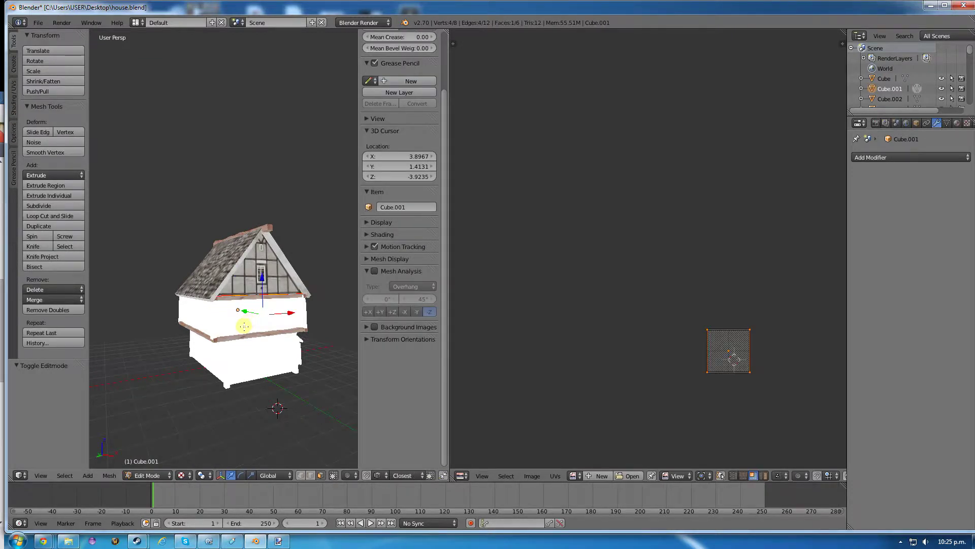
mouse_move(241, 326)
middle_down()
mouse_move(127, 329)
mouse_move(250, 339)
middle_up()
right_click(248, 336)
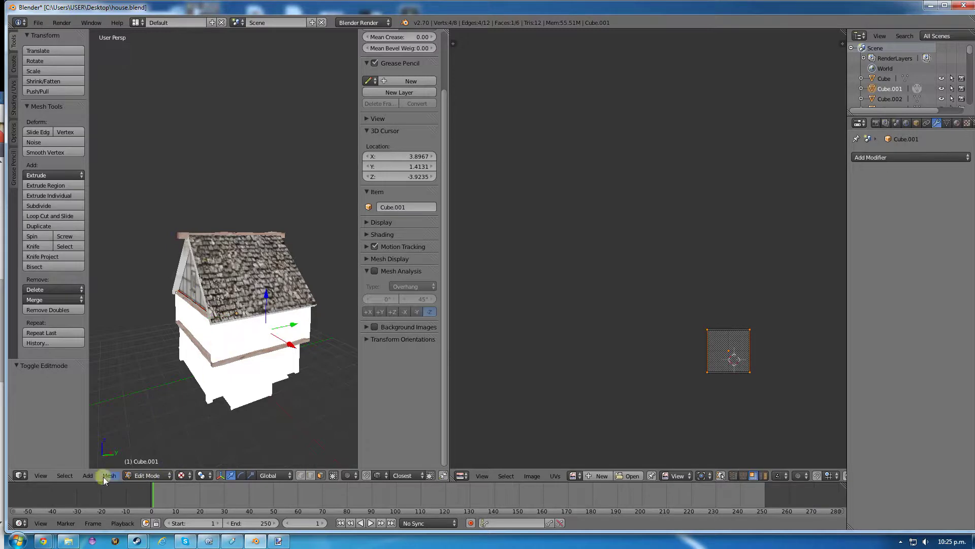
key(u)
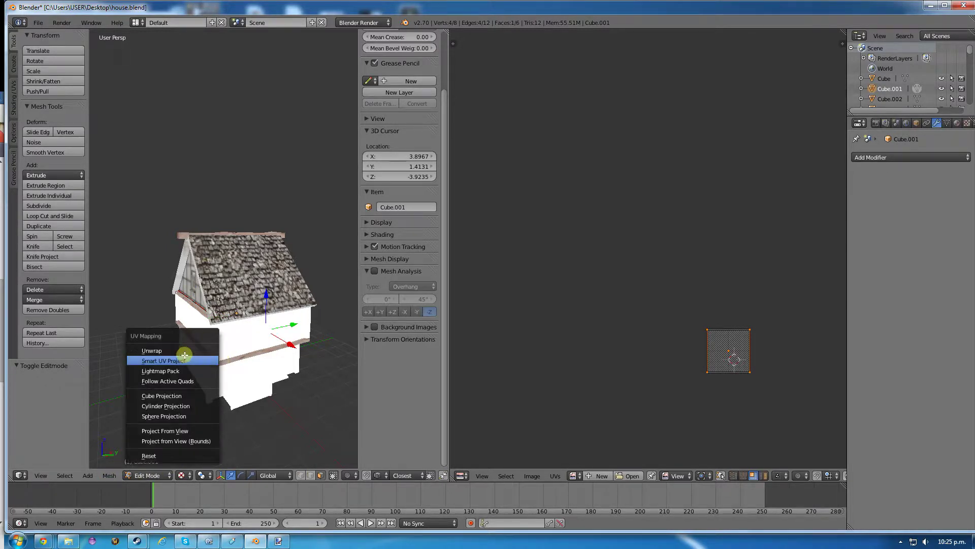
key(Tab)
key(a)
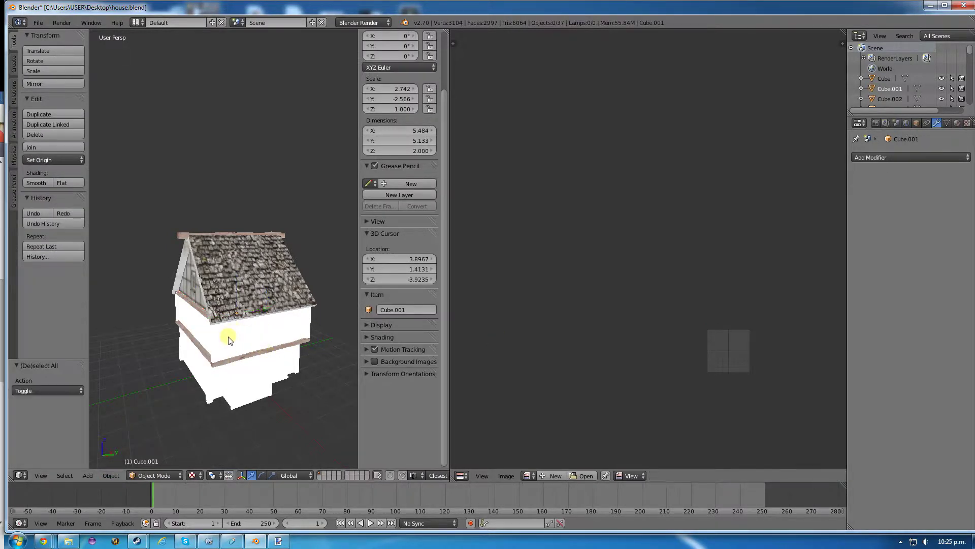
key(a)
right_click(229, 340)
key(Tab)
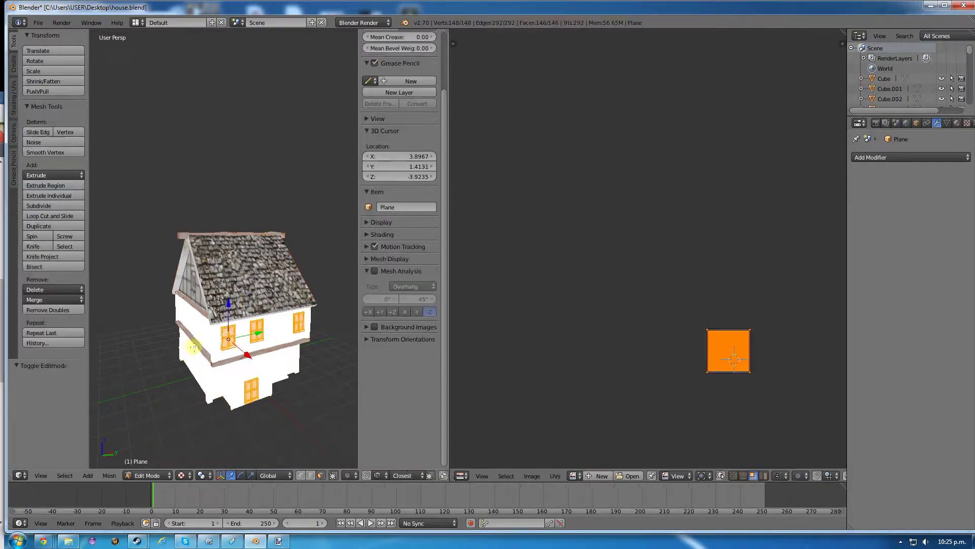
key(Tab)
right_click(196, 328)
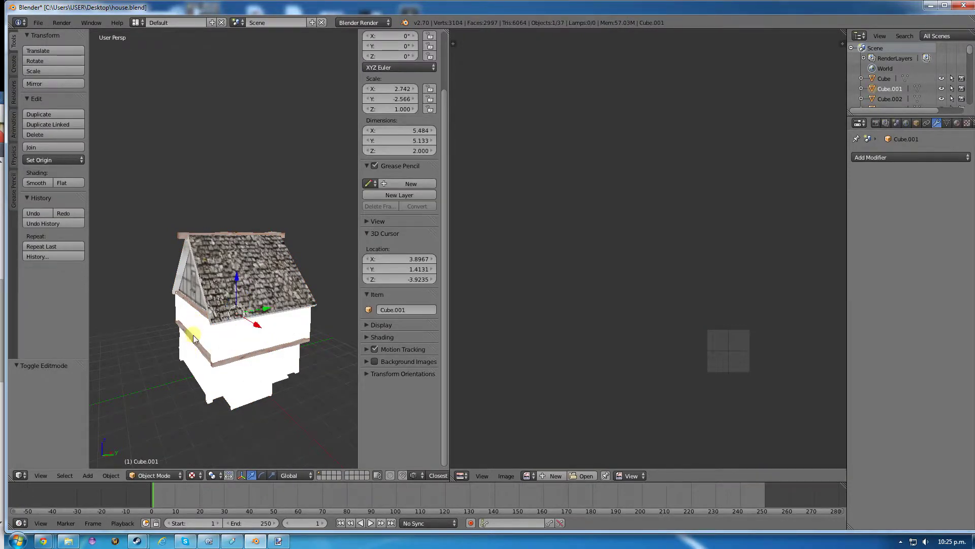
key(a)
key(a)
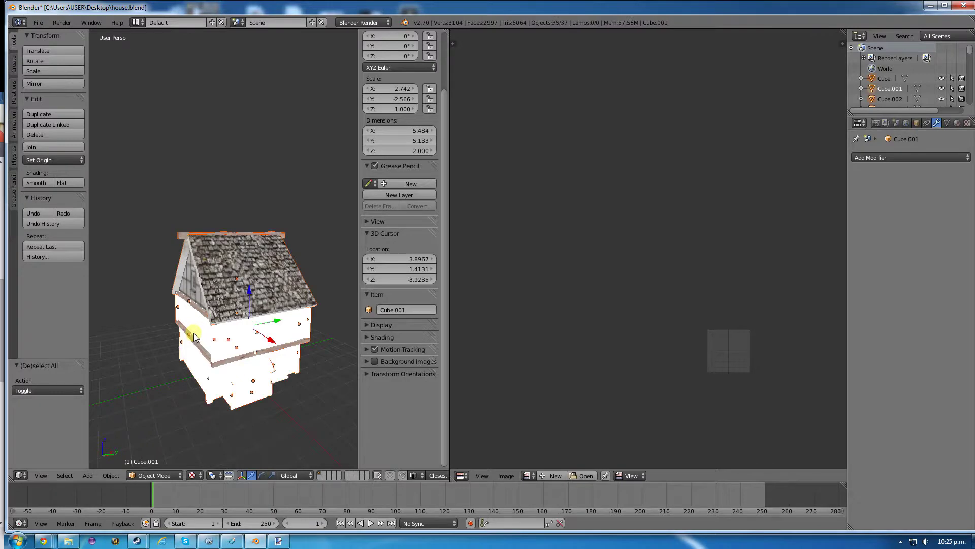
key(a)
key(Tab)
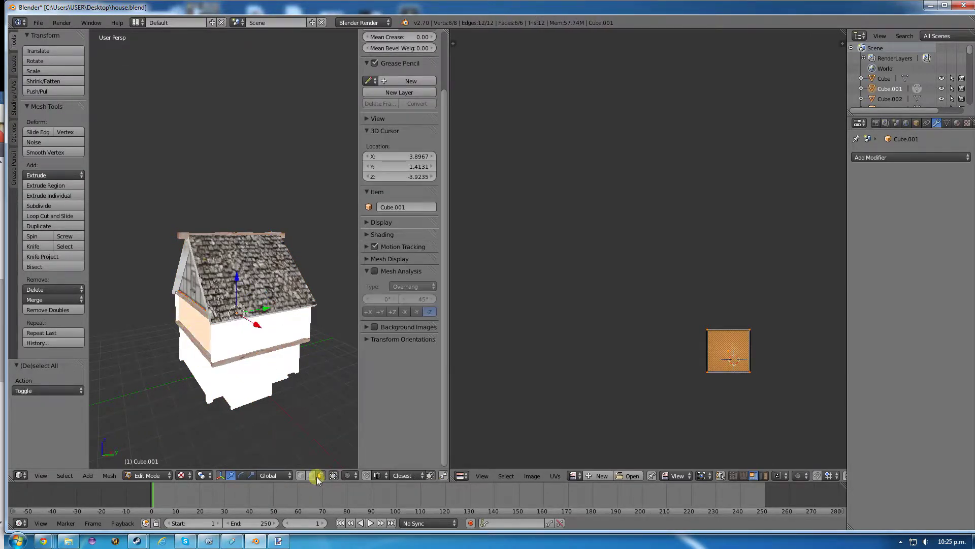
- Assign the texturemap.jpg image to all faces of the upper-storey wall block
click(576, 478)
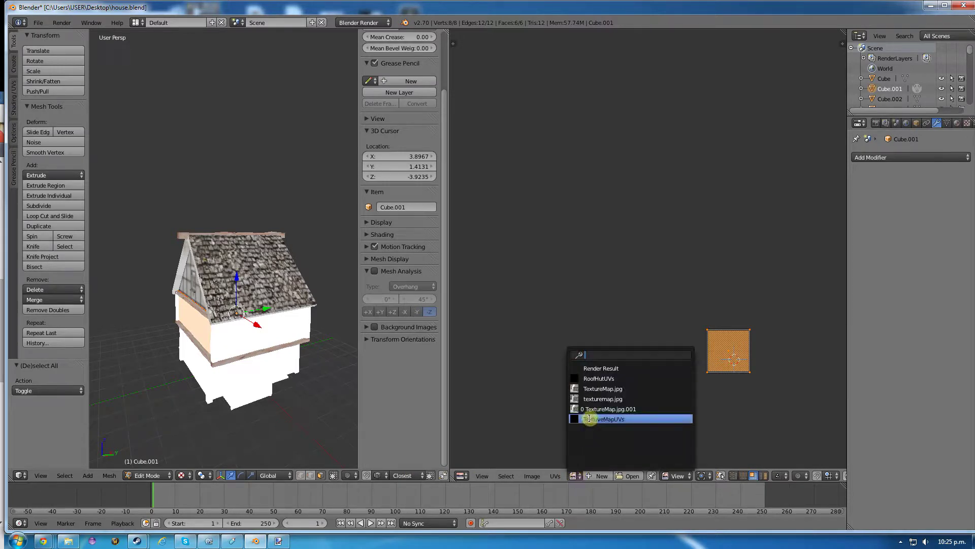
click(591, 400)
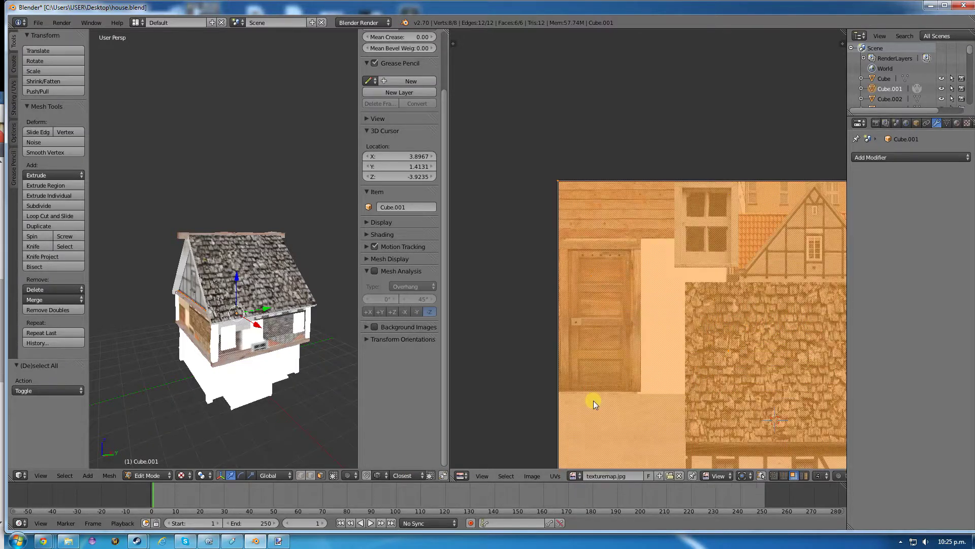
scroll(650, 355, down, 4)
- Select the upper-storey wall face beneath the half-timbered gable and unwrap it
middle_drag(176, 331, 211, 325)
right_click(213, 326)
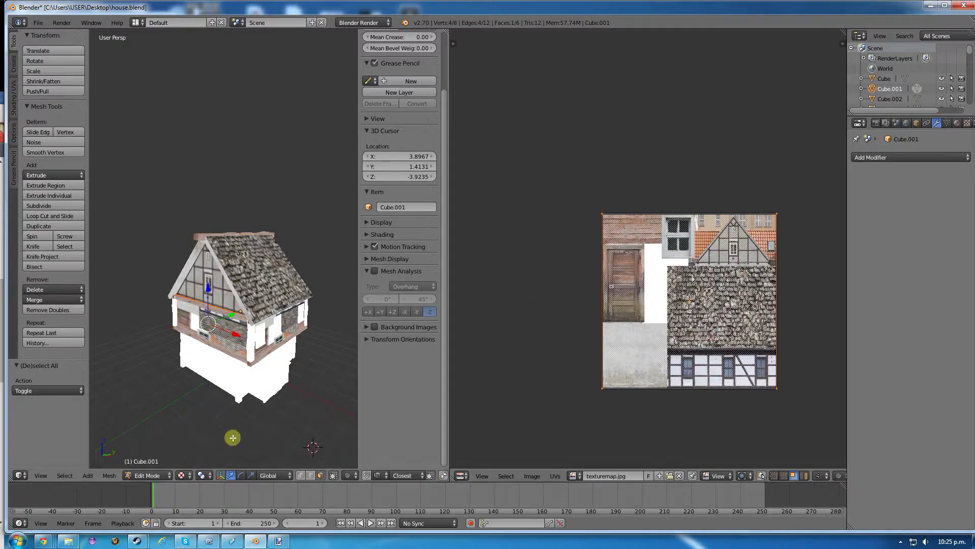
click(110, 475)
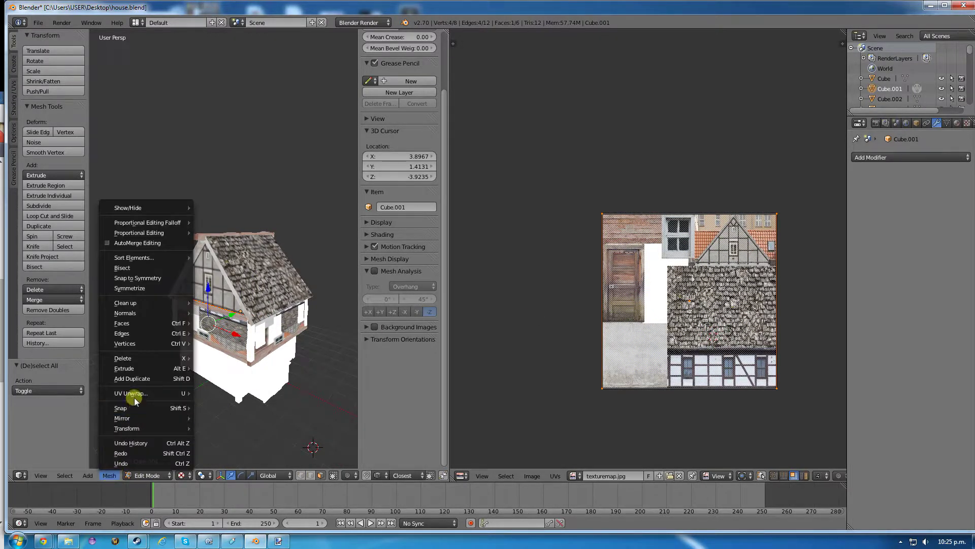
mouse_move(135, 396)
click(218, 393)
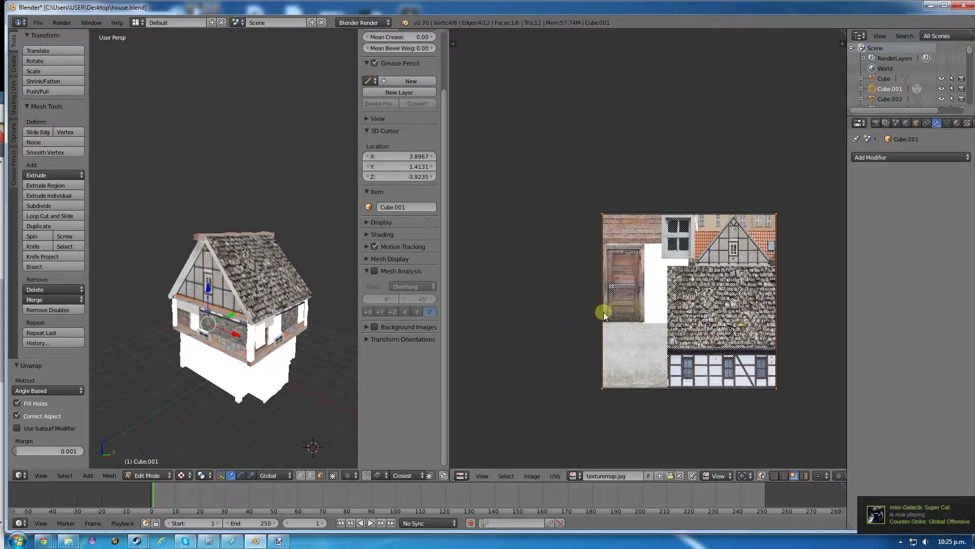
- Scale the wall face's UVs to about 0.186 and move them onto the half-timbered wall strip of the texture
key(s)
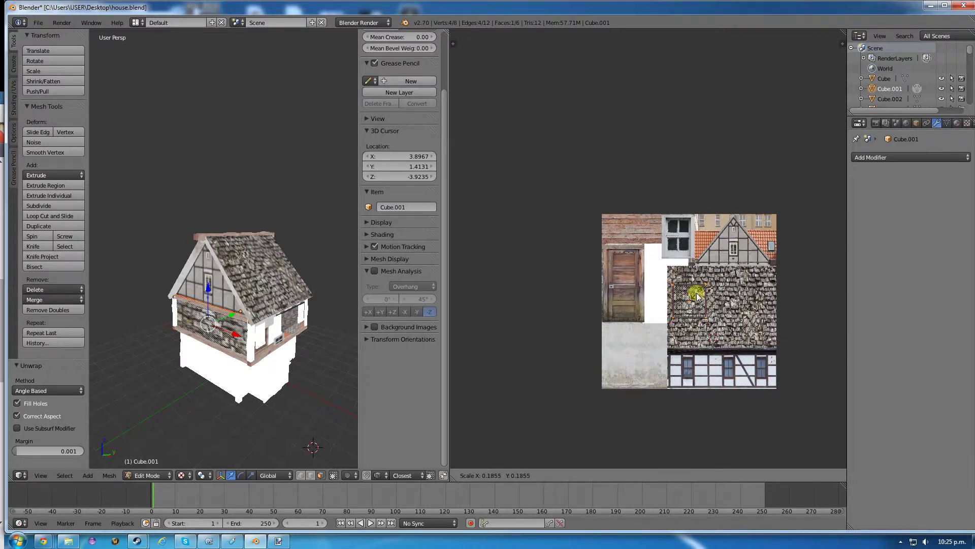
click(691, 295)
key(g)
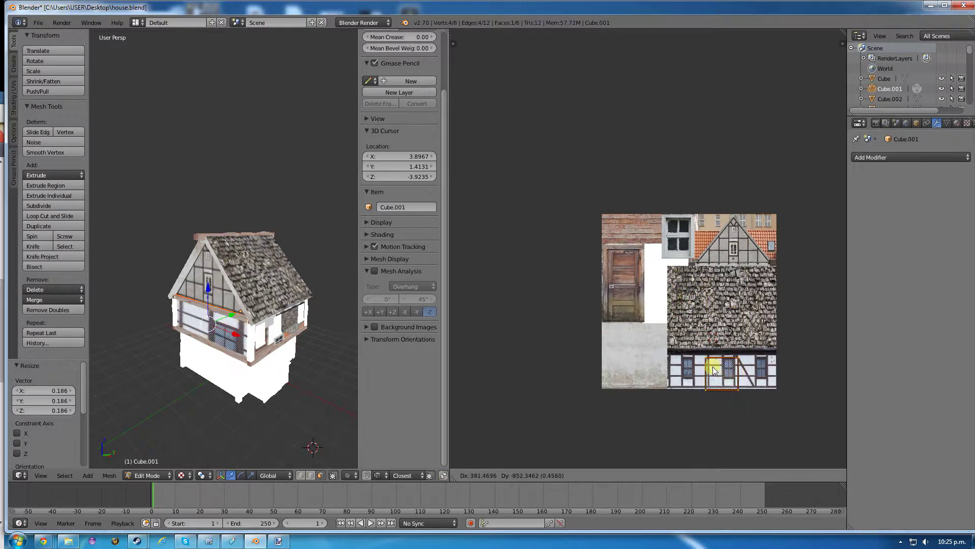
click(717, 370)
- Scale the wall face's UVs along X by about -3.271 to span the half-timbered strip's width
key(s)
key(y)
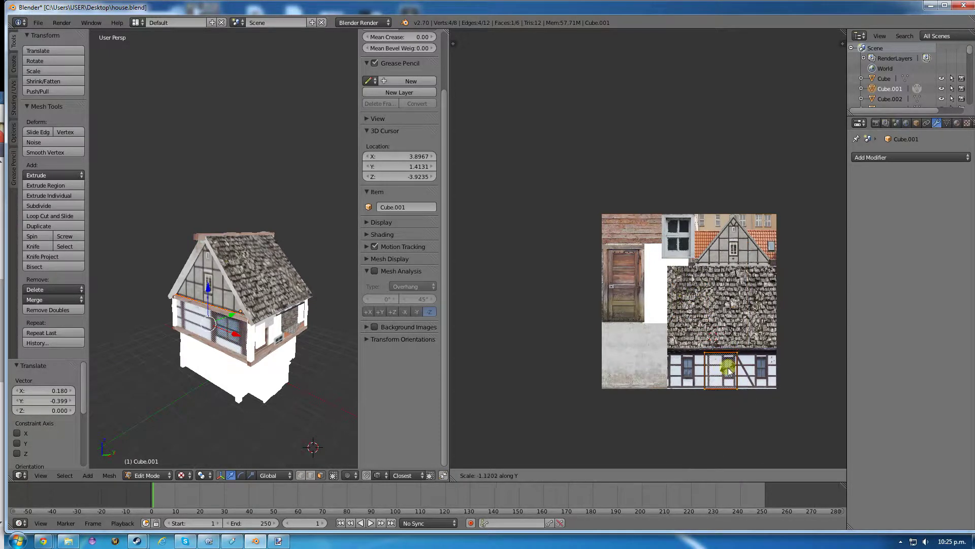
key(x)
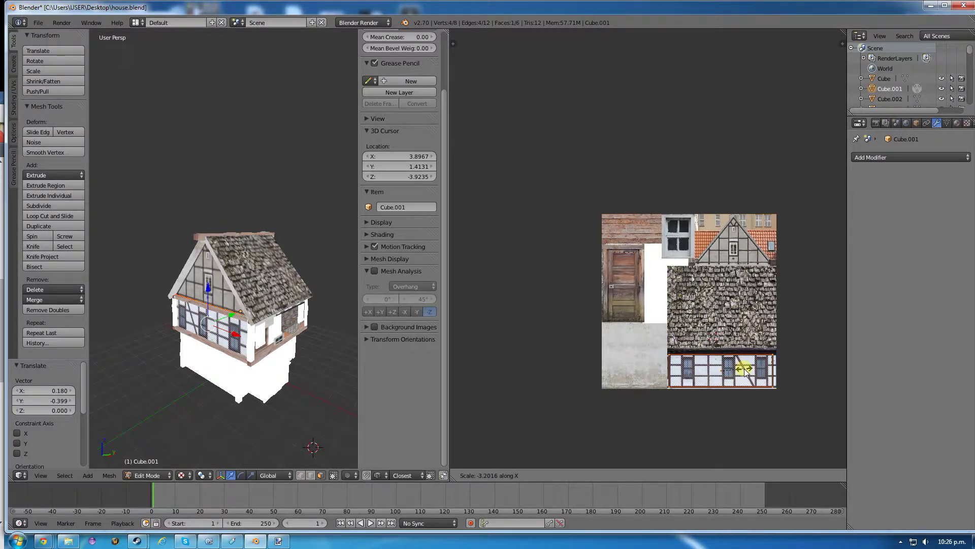
click(746, 370)
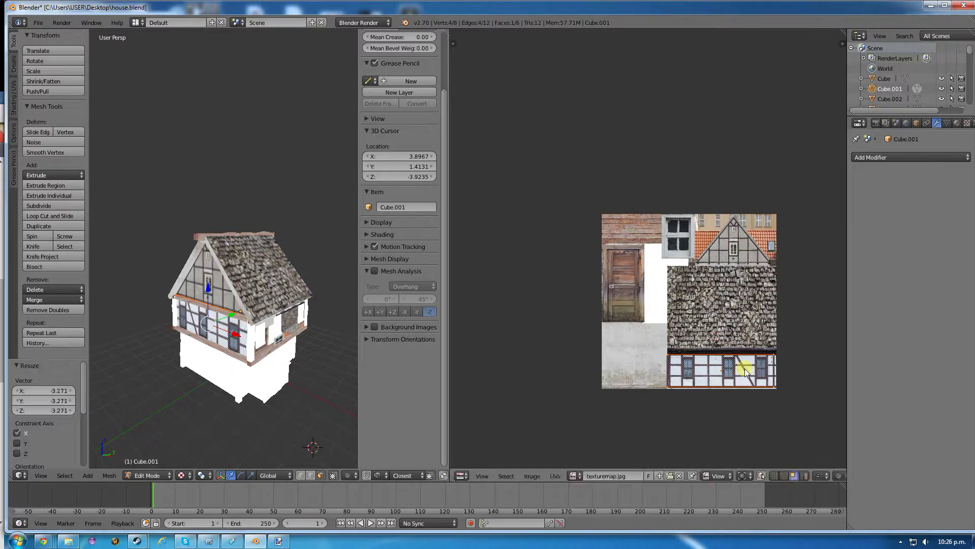
- Rotate the wall face's UVs by -180° and shift them by about 0.026 in X and 0.020 in Y
key(r)
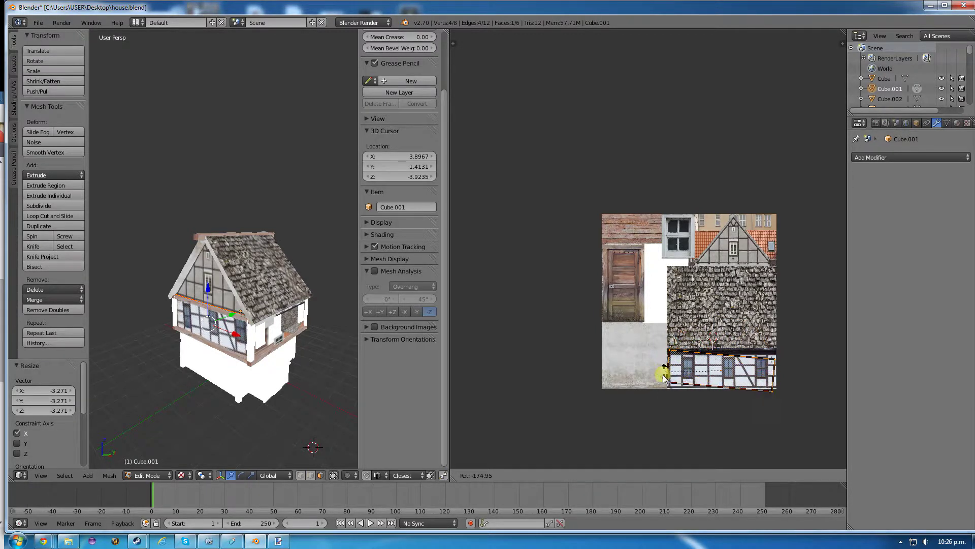
click(663, 380)
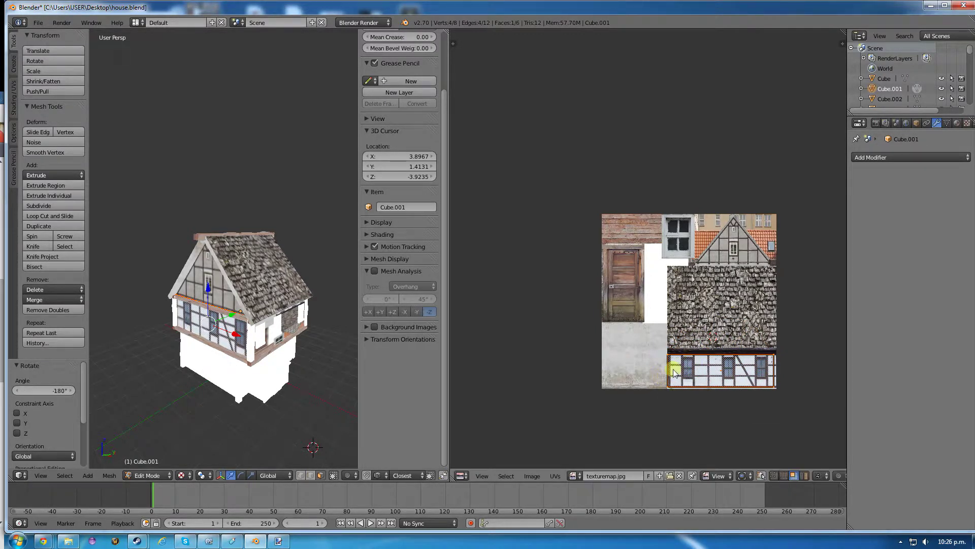
key(g)
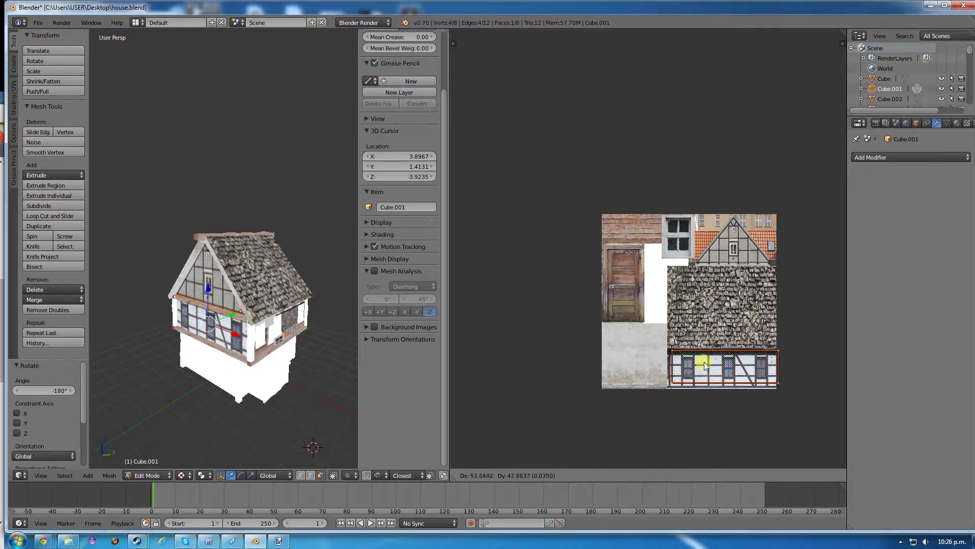
click(704, 365)
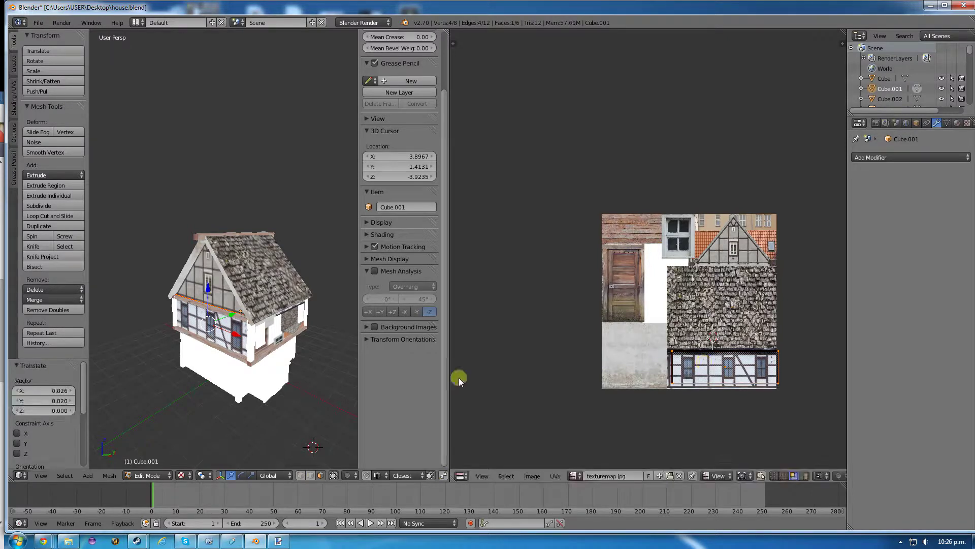
- Select the upper-storey wall face beneath the roof slope, scale its UVs to about 0.177 and move them onto the half-timbered strip
right_click(281, 323)
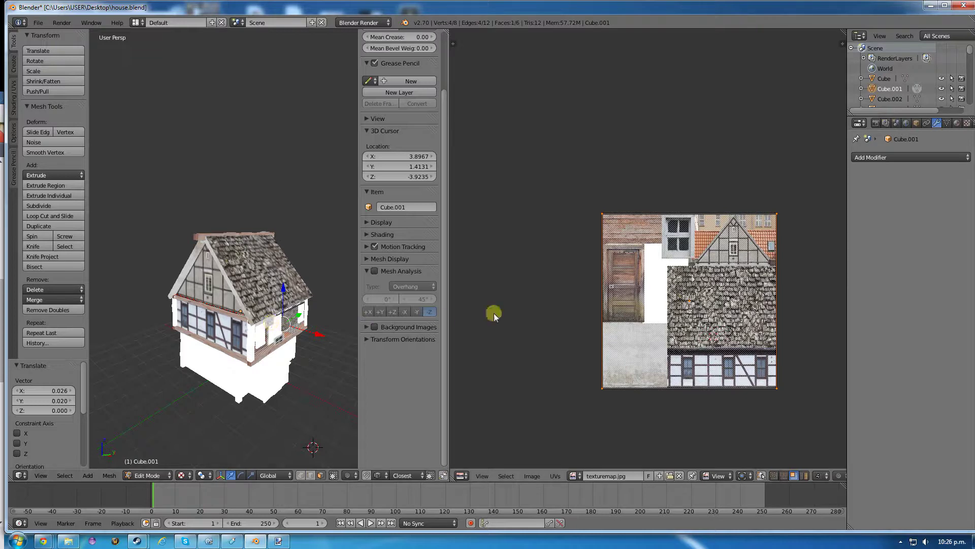
key(s)
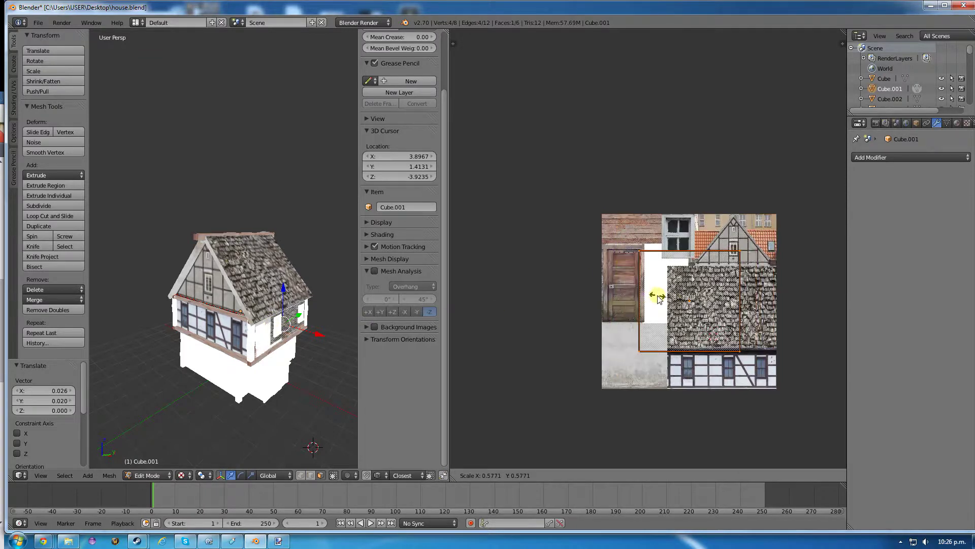
click(680, 302)
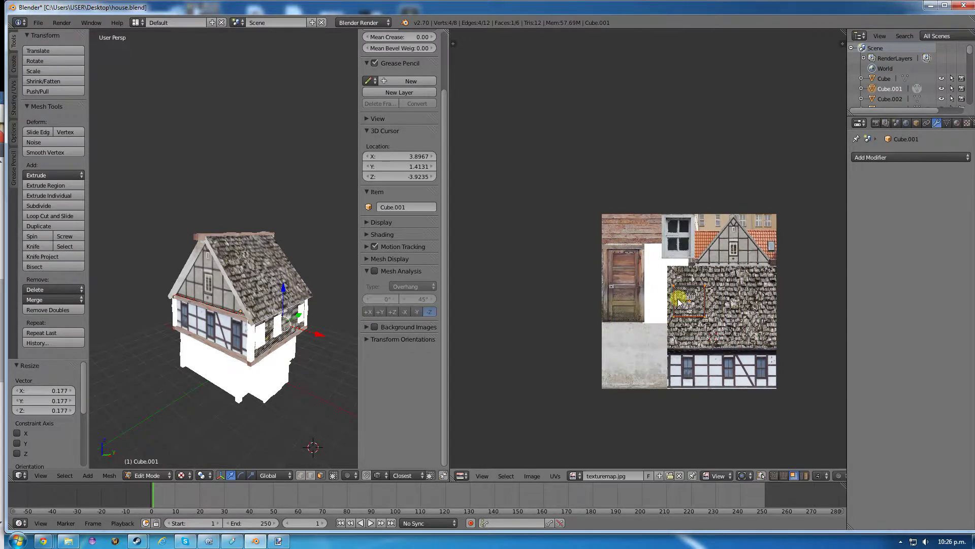
key(g)
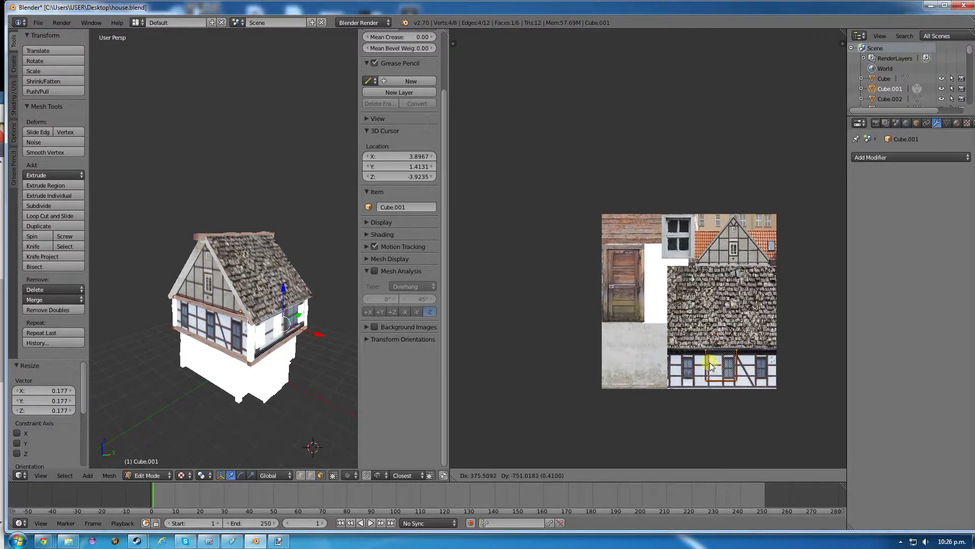
click(709, 369)
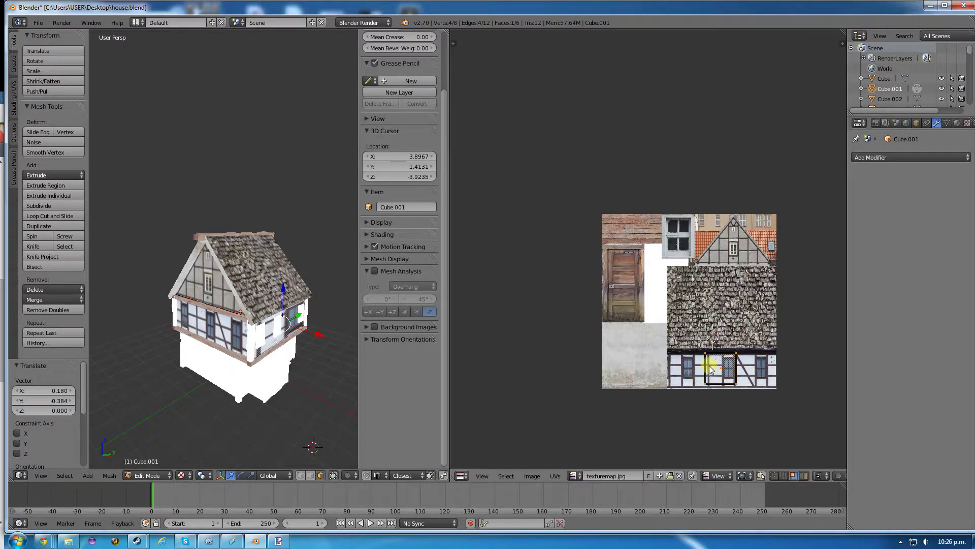
- Rotate the side wall face's UVs by -180° and scale them along X by about 3.283 to span the half-timbered strip
key(r)
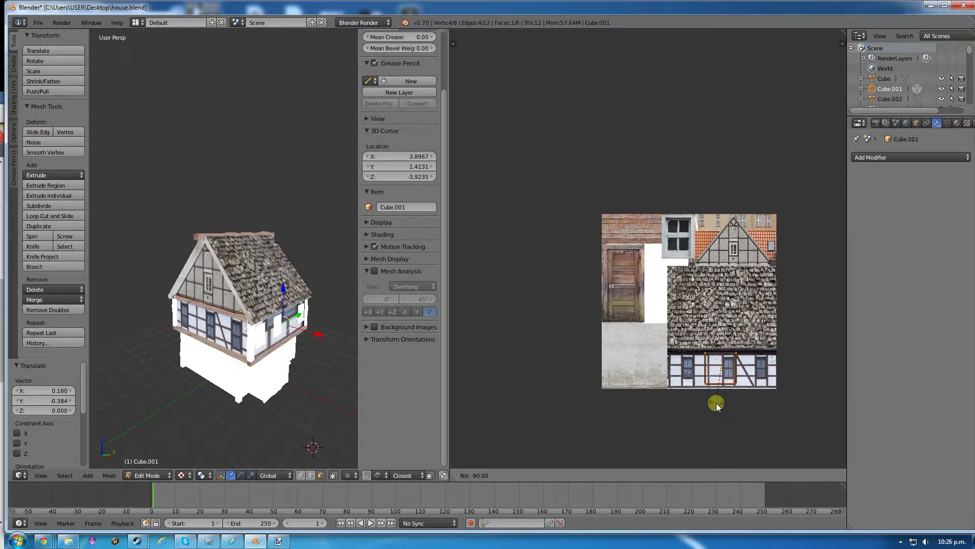
click(762, 375)
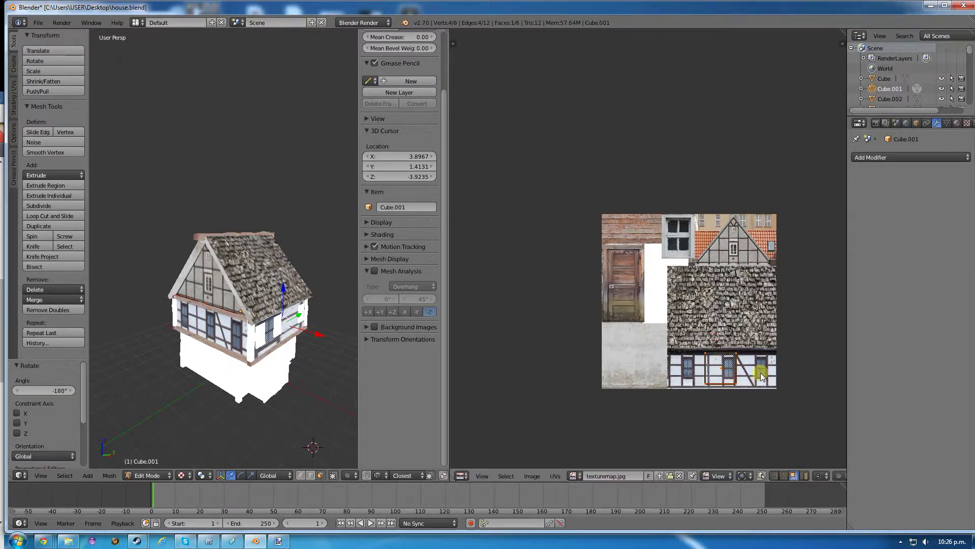
key(s)
key(x)
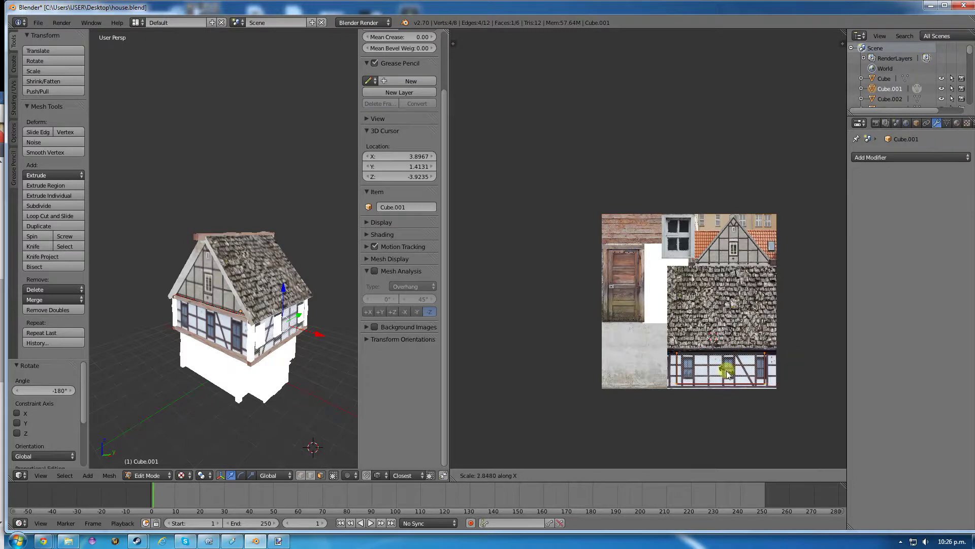
click(727, 374)
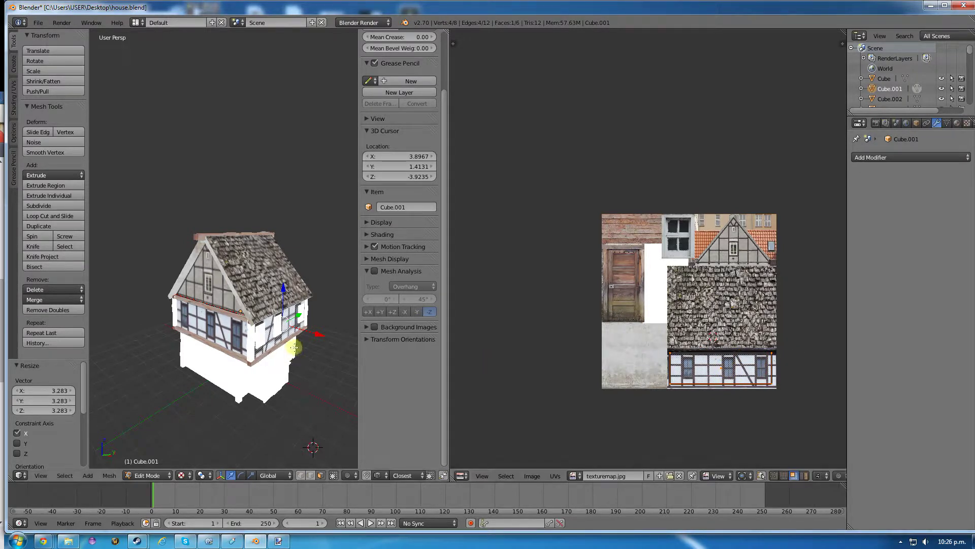
- Shift the side wall's UVs by about 0.003 in X and 0.006 in Y, and scale them along Y by about 1.081
middle_drag(295, 342, 278, 324)
right_click(689, 364)
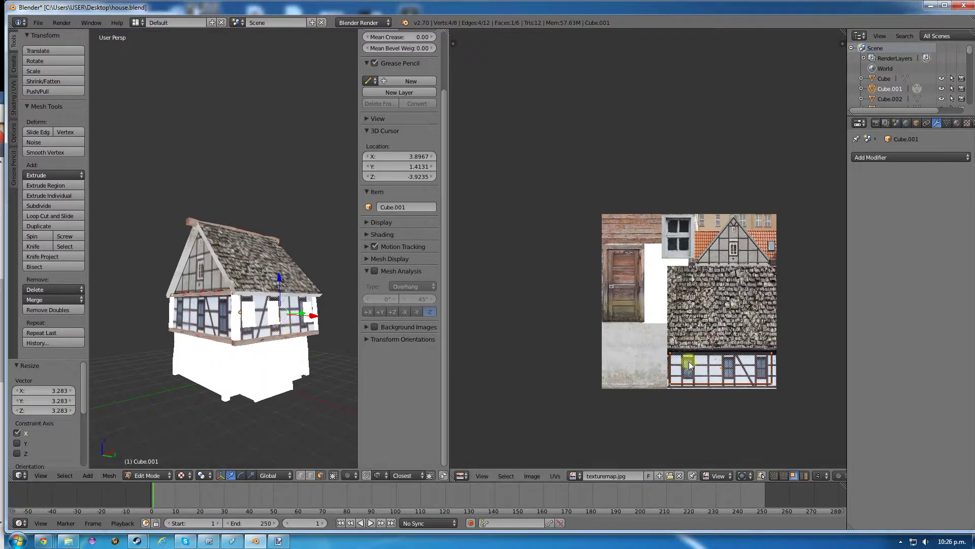
key(g)
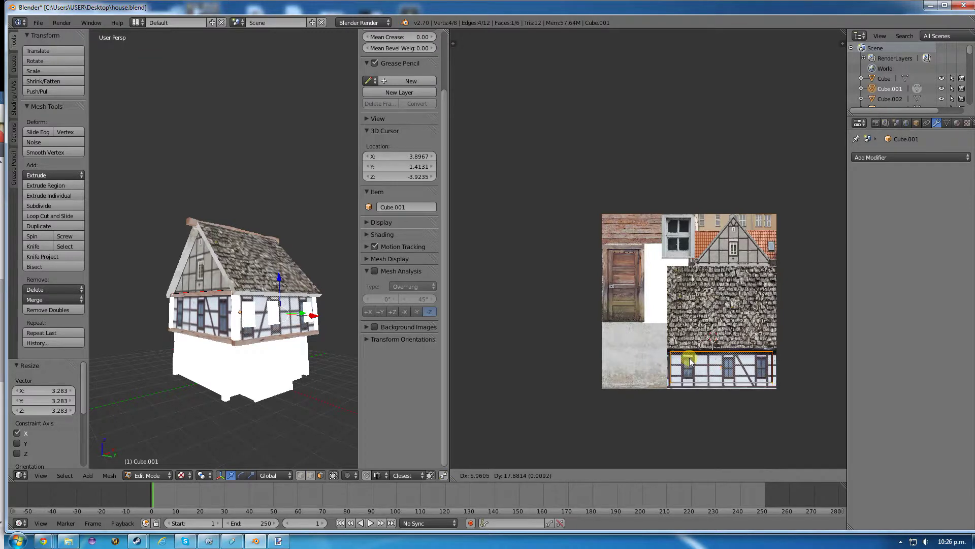
click(689, 361)
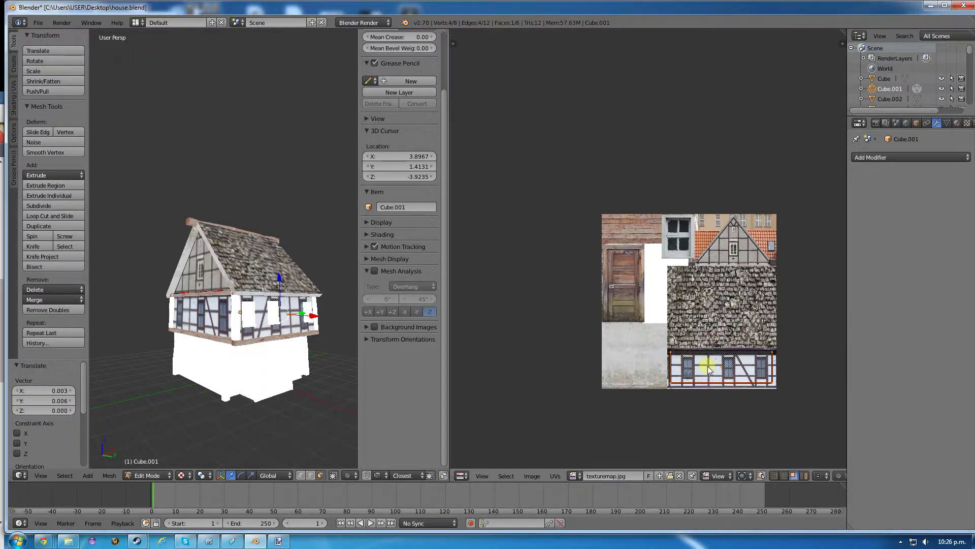
key(s)
key(x)
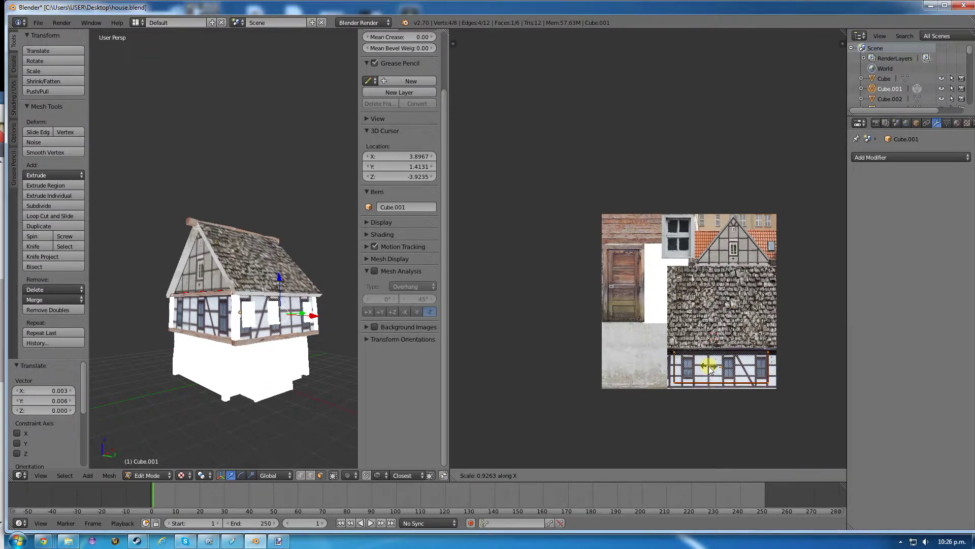
key(y)
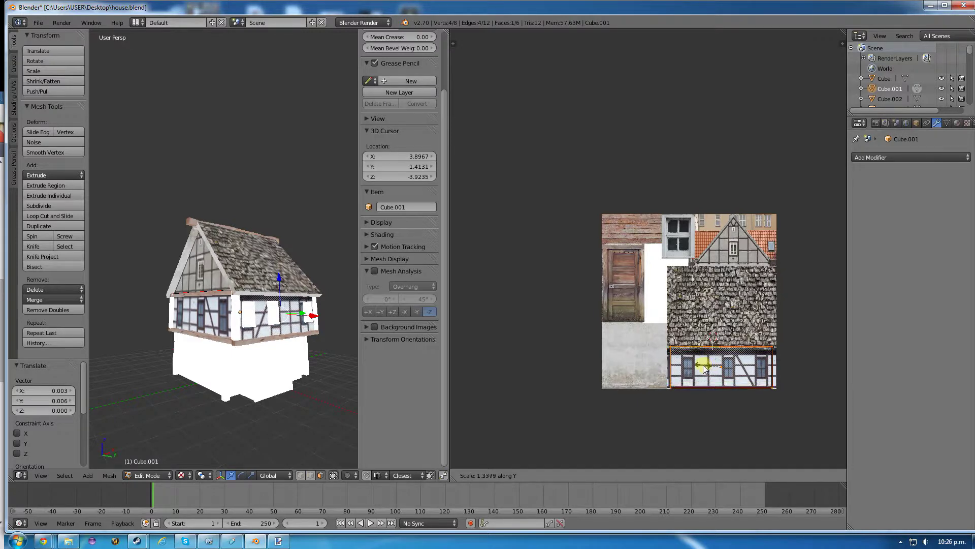
click(698, 375)
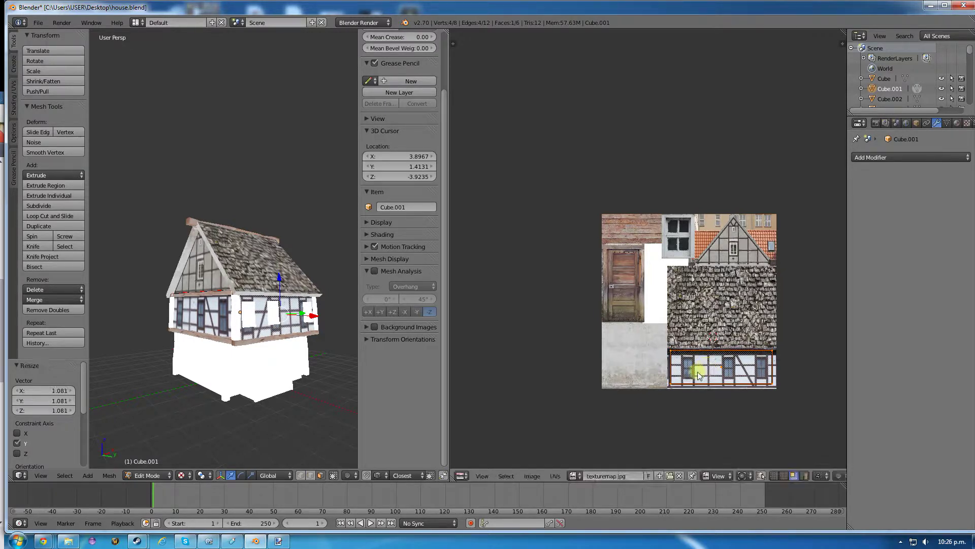
- Select the upper-storey wall face beneath the opposite gable, scale its UVs to about 0.211 and move them onto the half-timbered strip
middle_drag(322, 342, 166, 327)
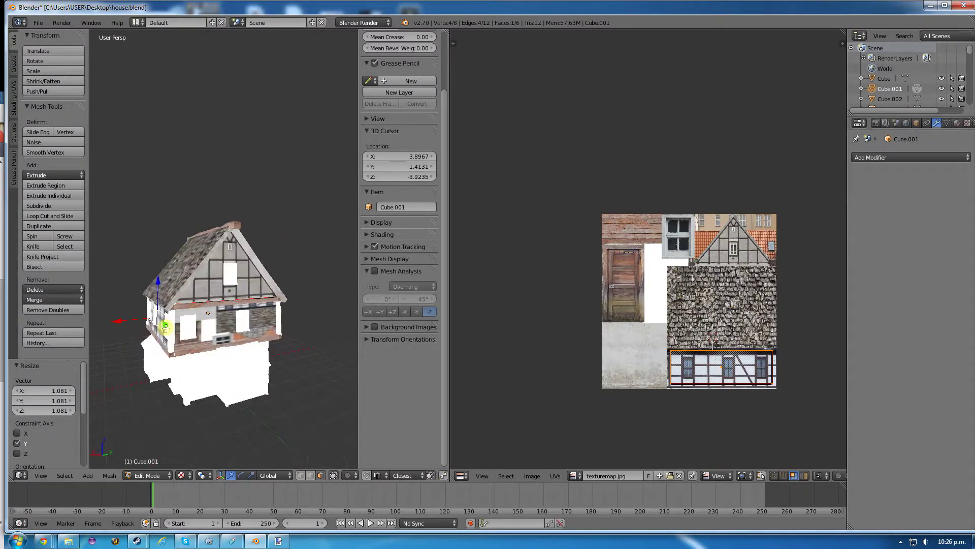
right_click(230, 318)
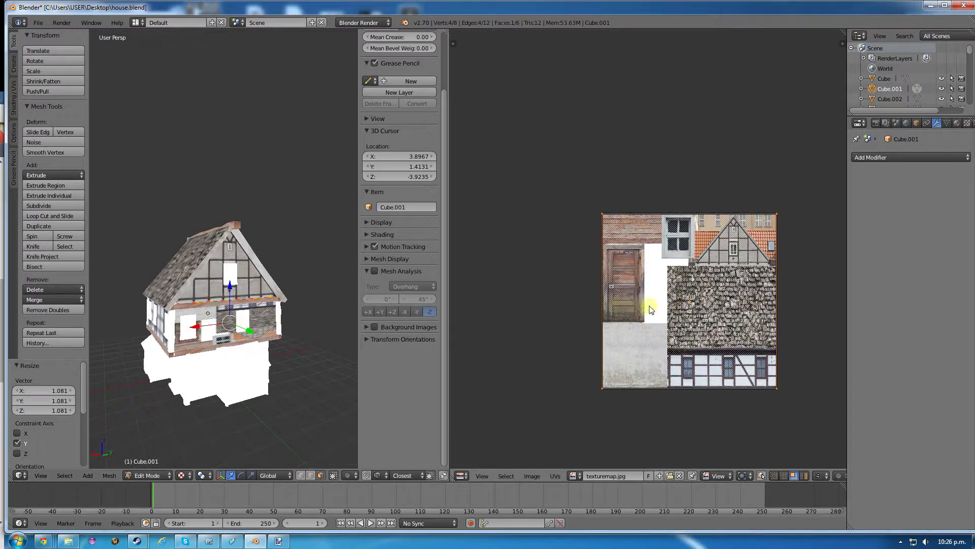
key(g)
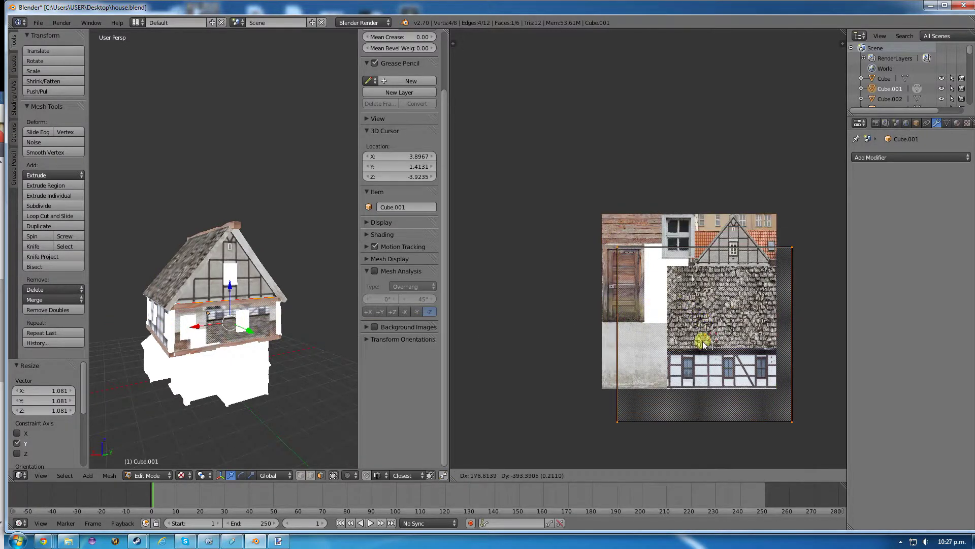
click(709, 359)
key(s)
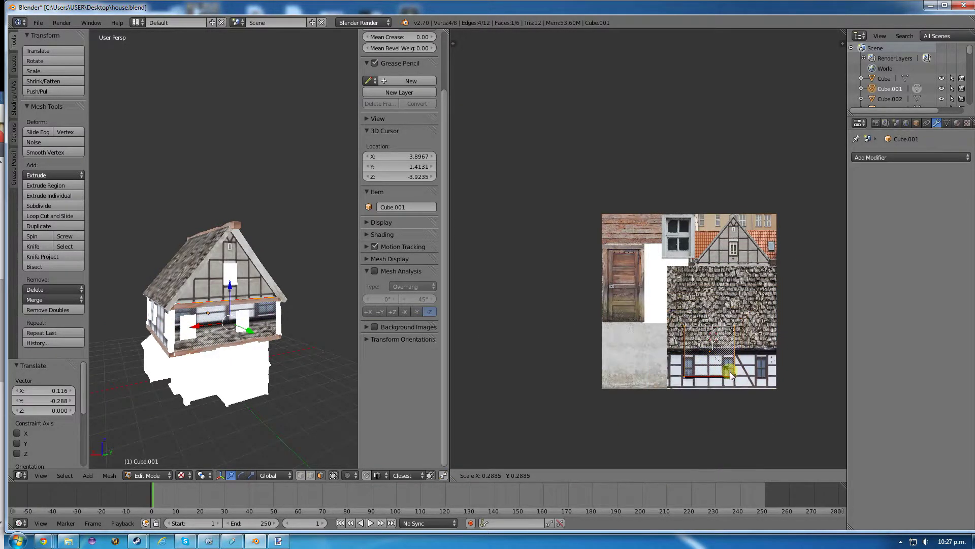
click(723, 367)
key(g)
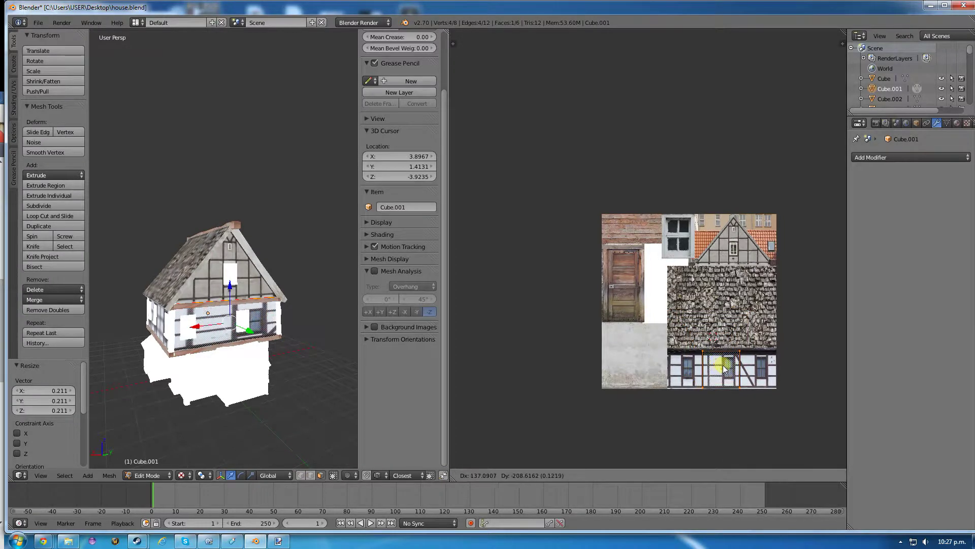
click(717, 367)
- Rotate the opposite gable wall's UVs by 180° and scale them along X by about 2.721 to span the half-timbered strip
key(r)
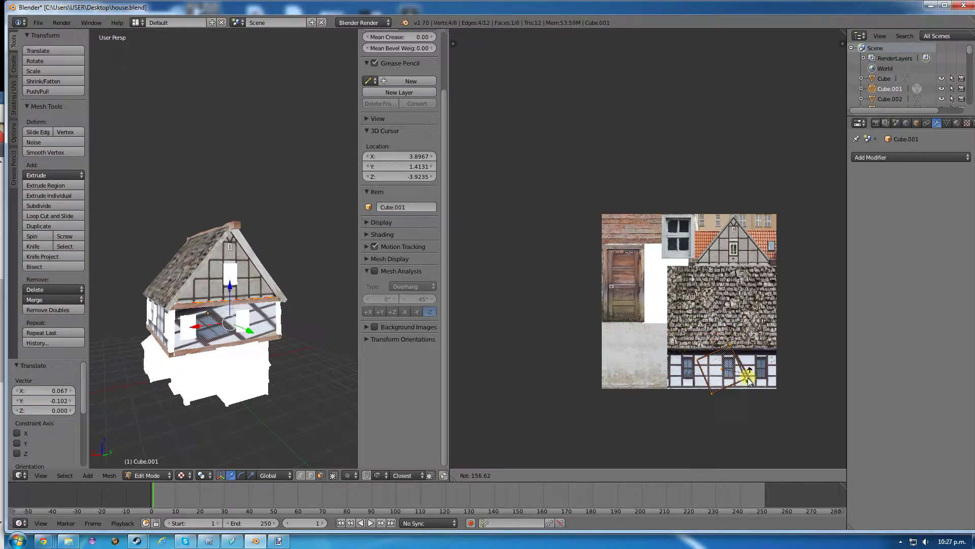
click(734, 379)
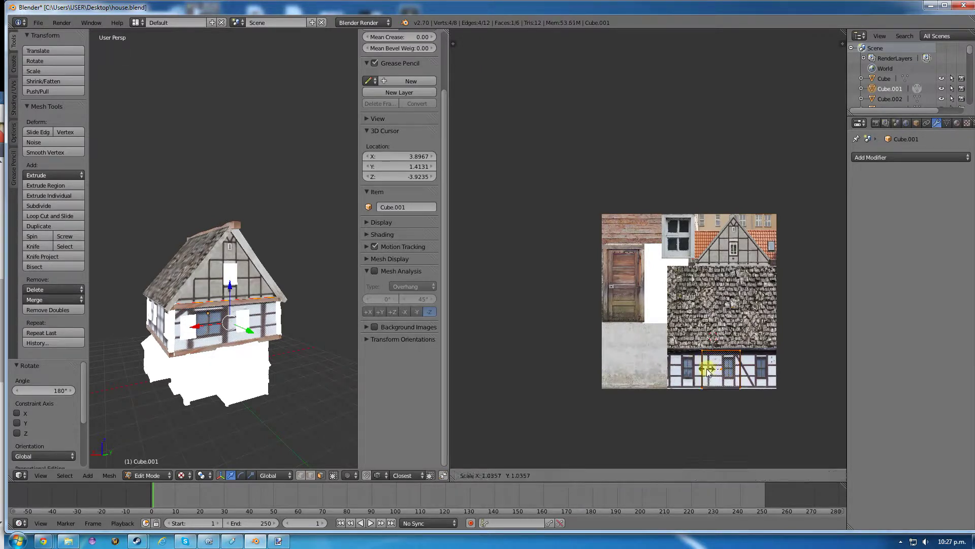
key(s)
key(y)
key(x)
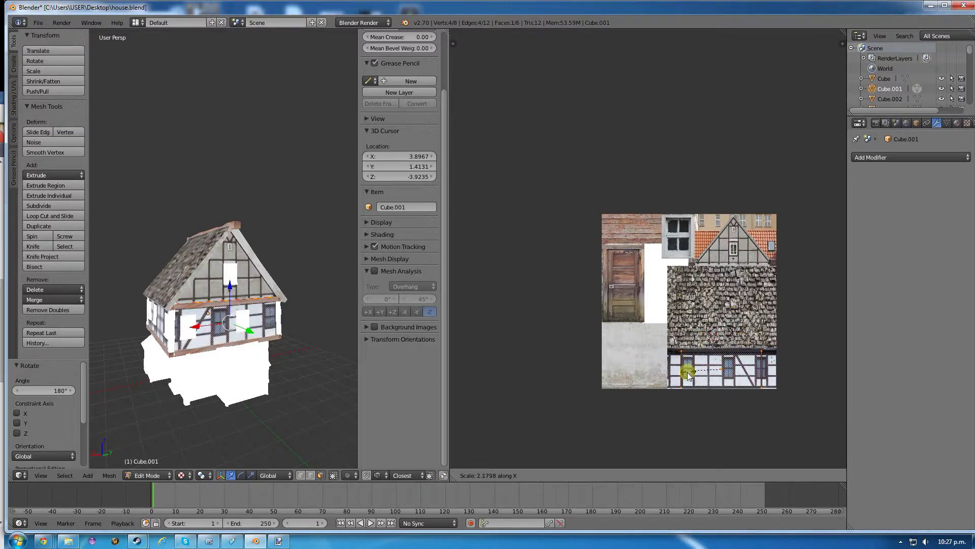
click(683, 374)
- Shift the opposite gable wall's UVs by about 0.009 in X and Y, and scale them along Y by about 0.941
middle_drag(244, 359, 255, 348)
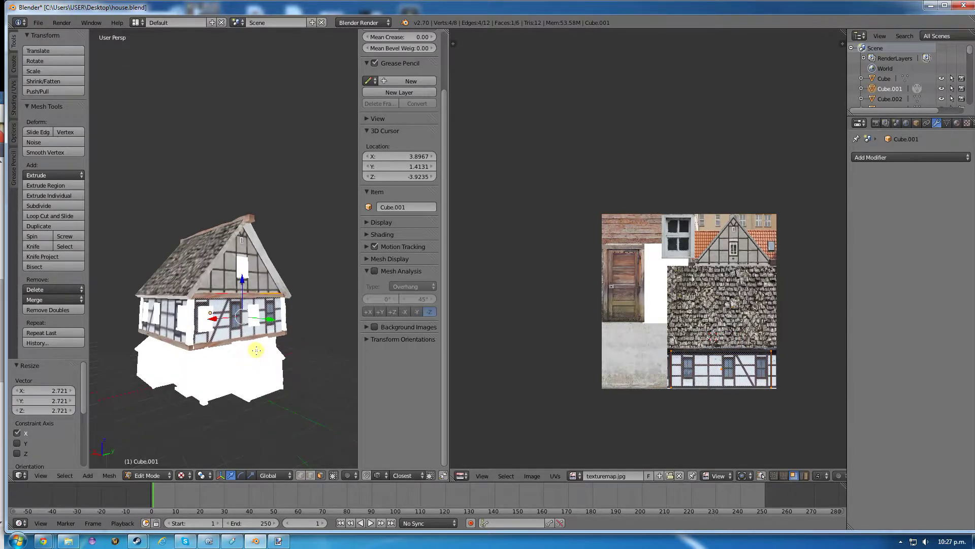
key(g)
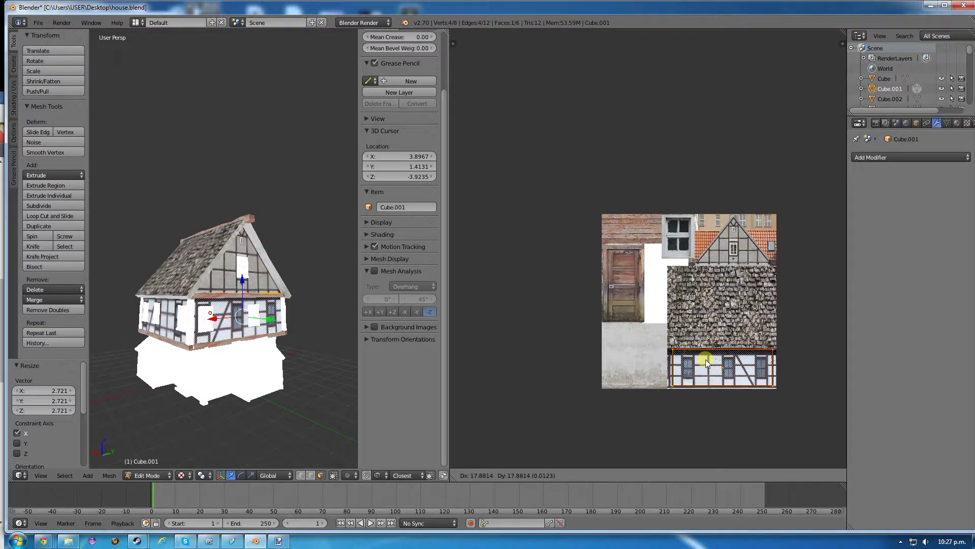
click(705, 359)
key(s)
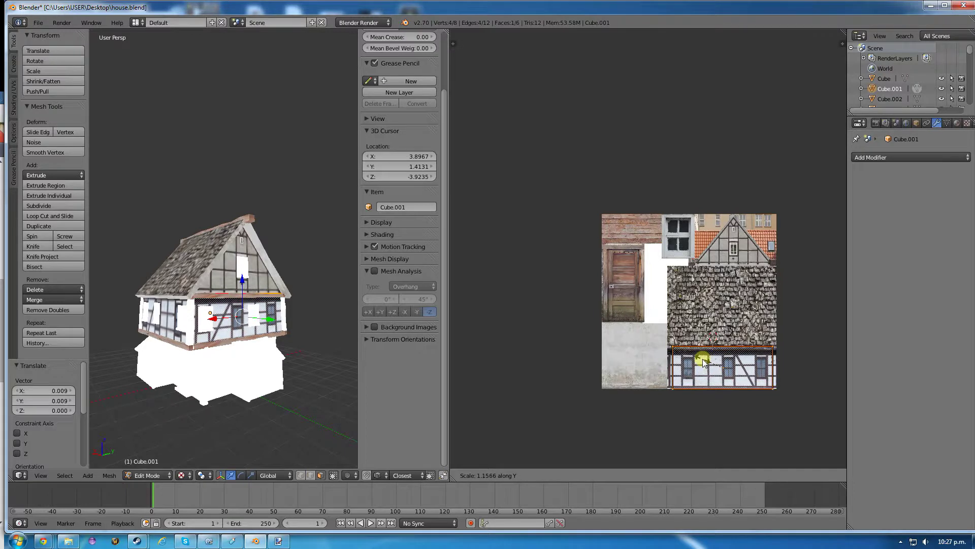
click(710, 366)
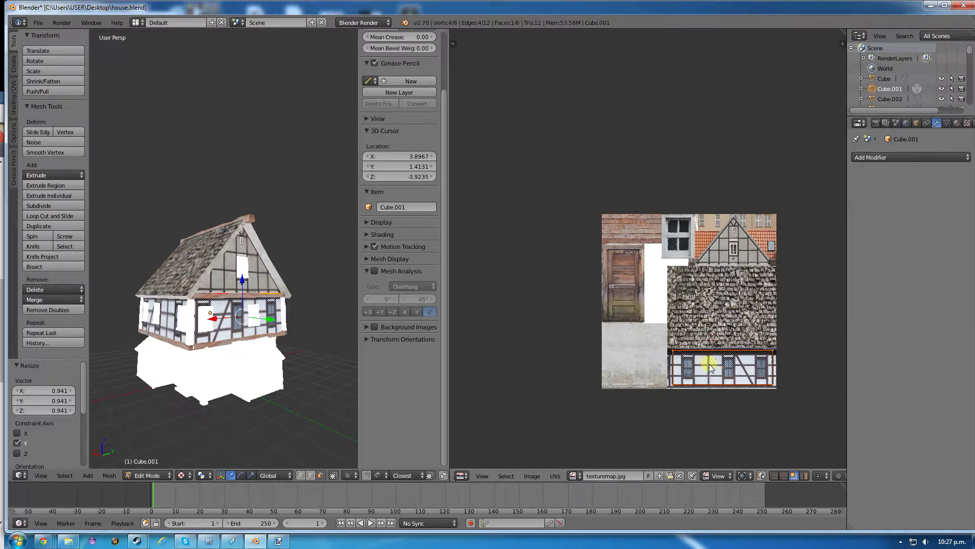
- Fine-tune the opposite gable wall's UVs by scaling them to about 0.999 and shifting them about 0.012 in X and 0.003 in Y
key(s)
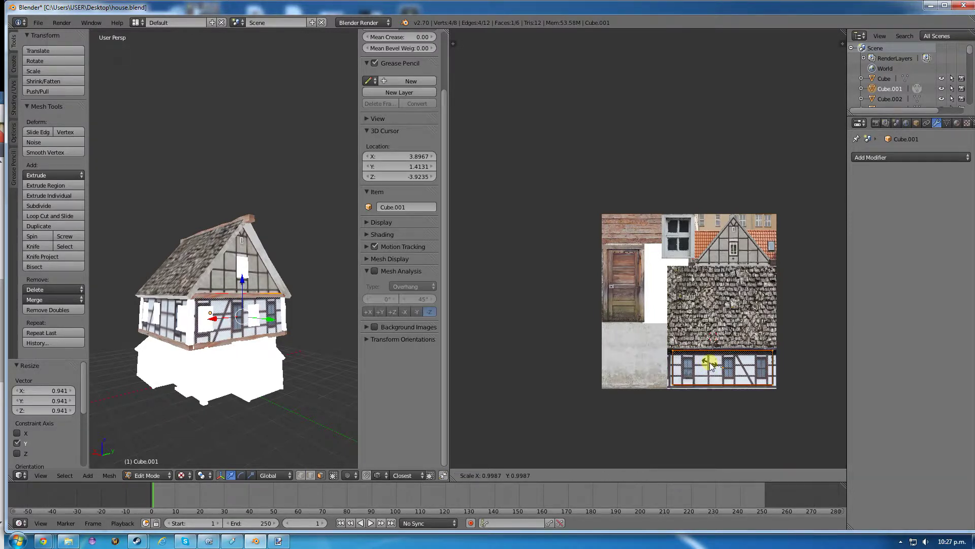
click(710, 366)
key(g)
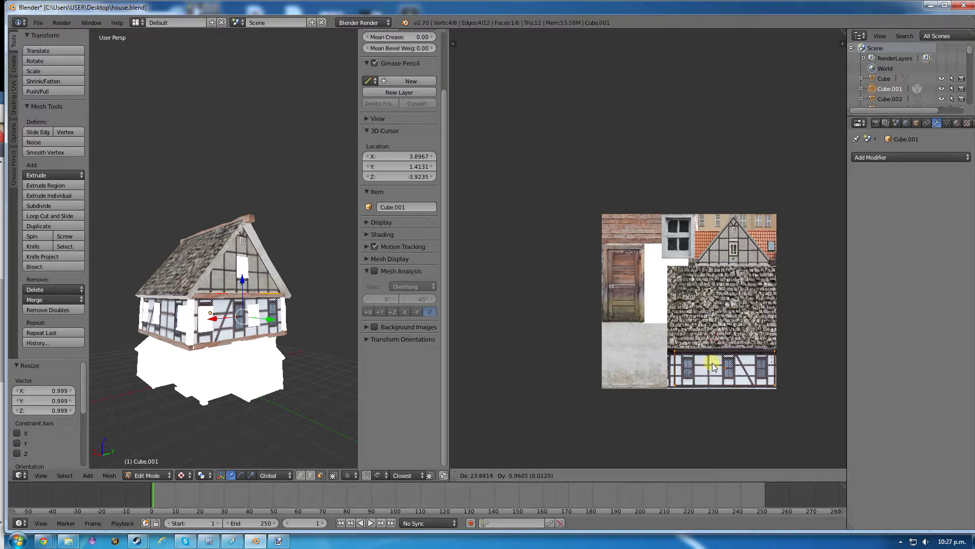
click(714, 366)
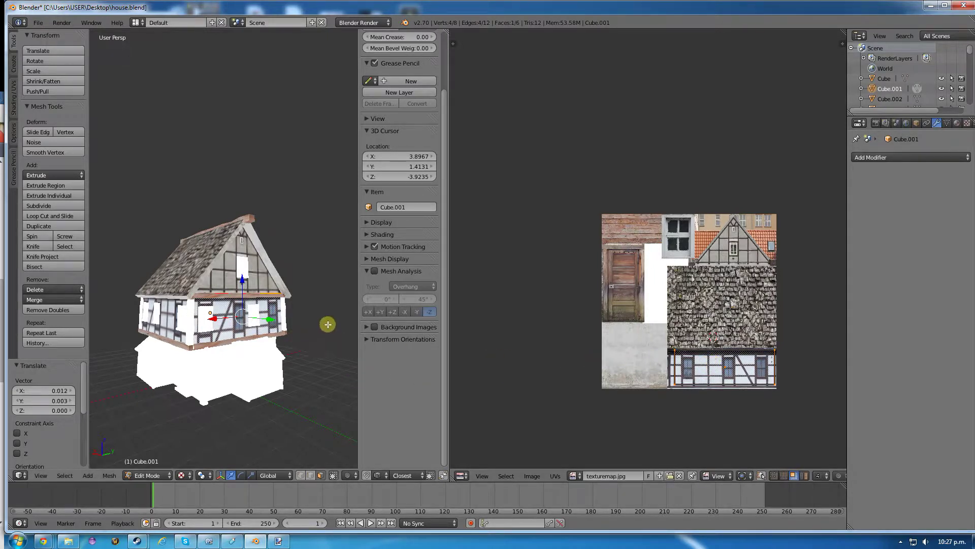
- Select the remaining upper-storey long side wall, scale its UVs to about 0.211 and move them onto the half-timbered strip
middle_drag(328, 324, 203, 319)
right_click(245, 305)
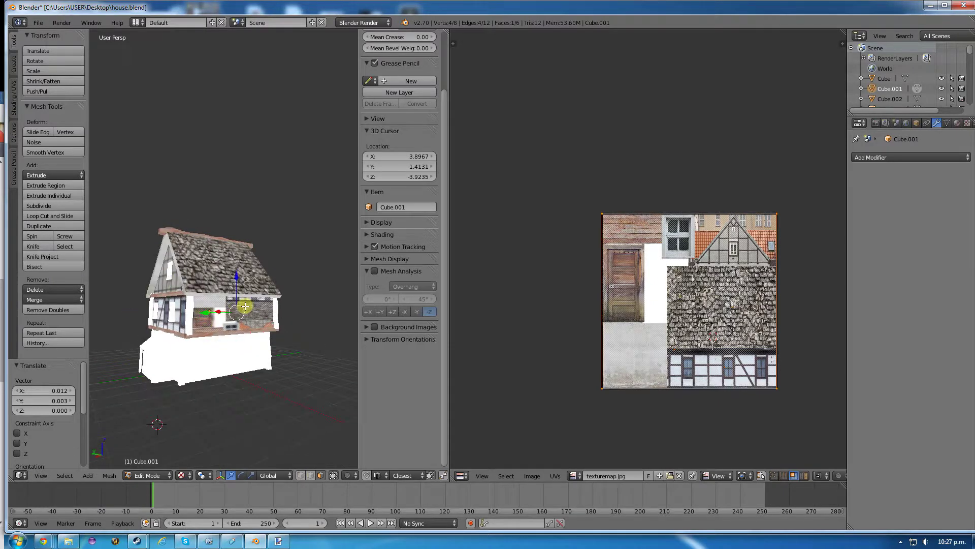
key(g)
click(614, 349)
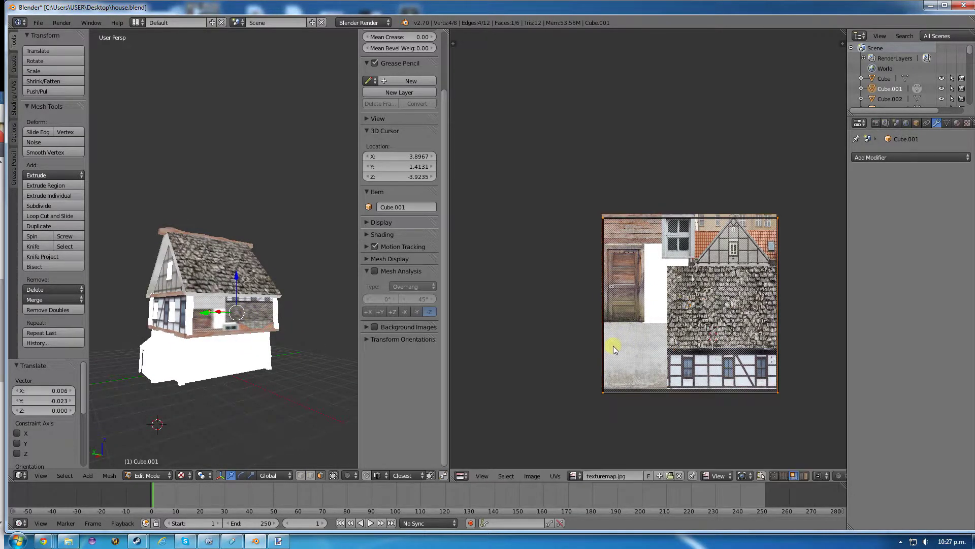
key(s)
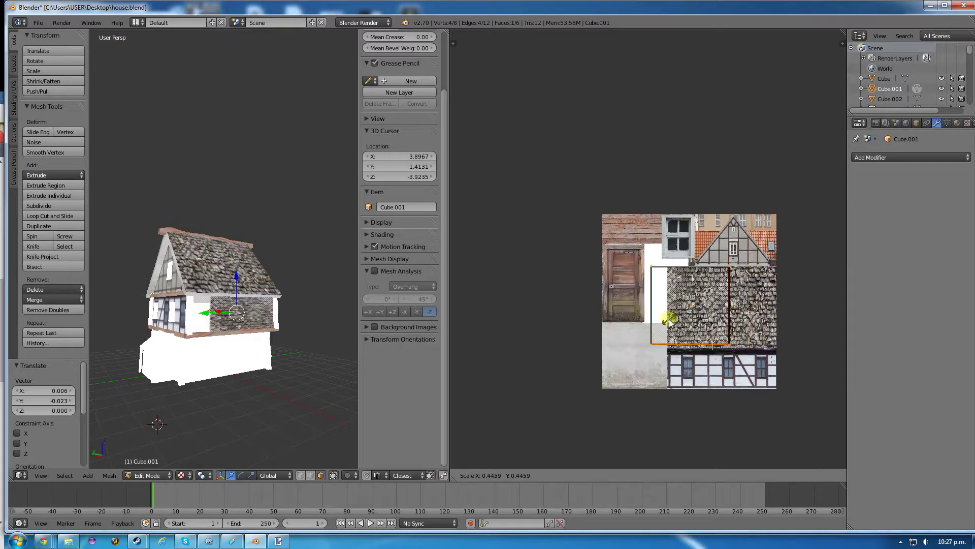
click(682, 315)
key(g)
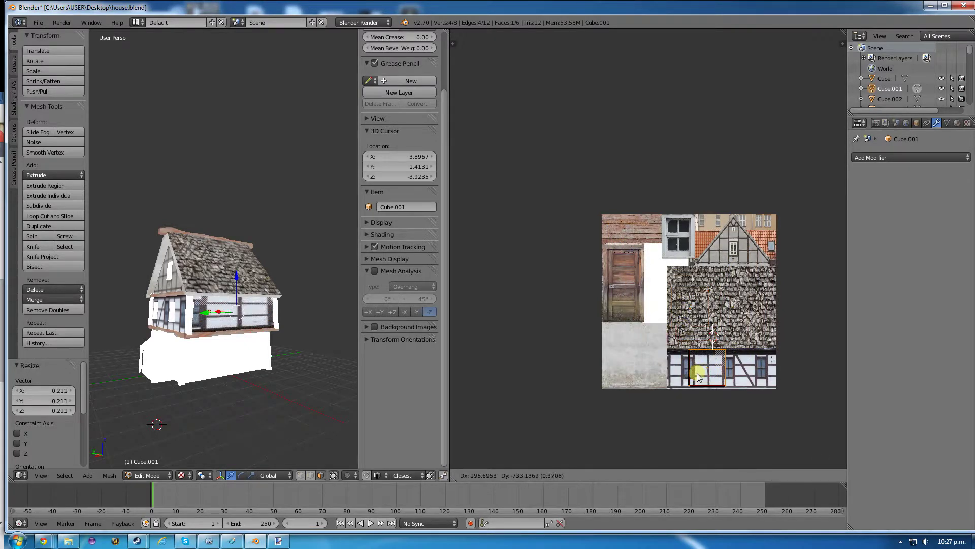
click(713, 378)
- Scale the side wall's UVs along X by about 2.856 and nudge them sideways to span the half-timbered strip
key(s)
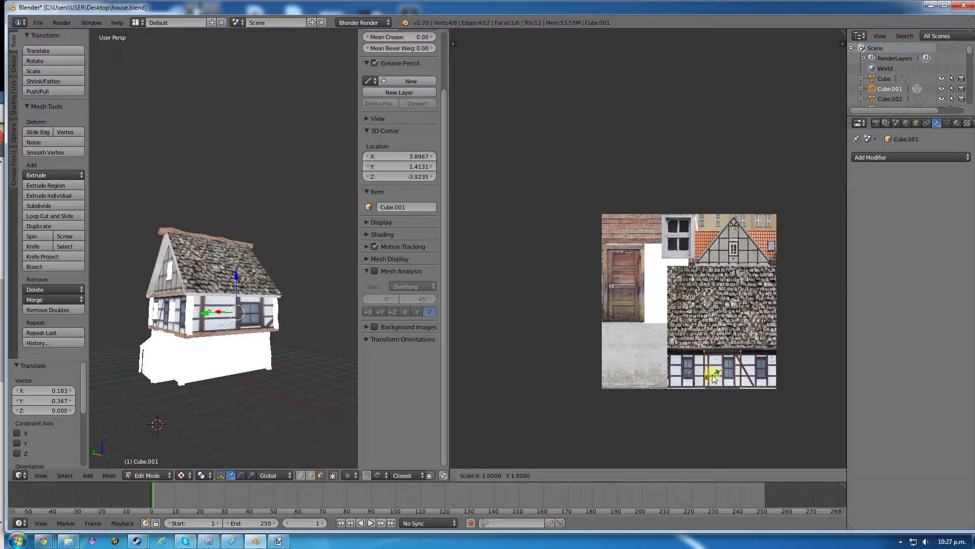
key(x)
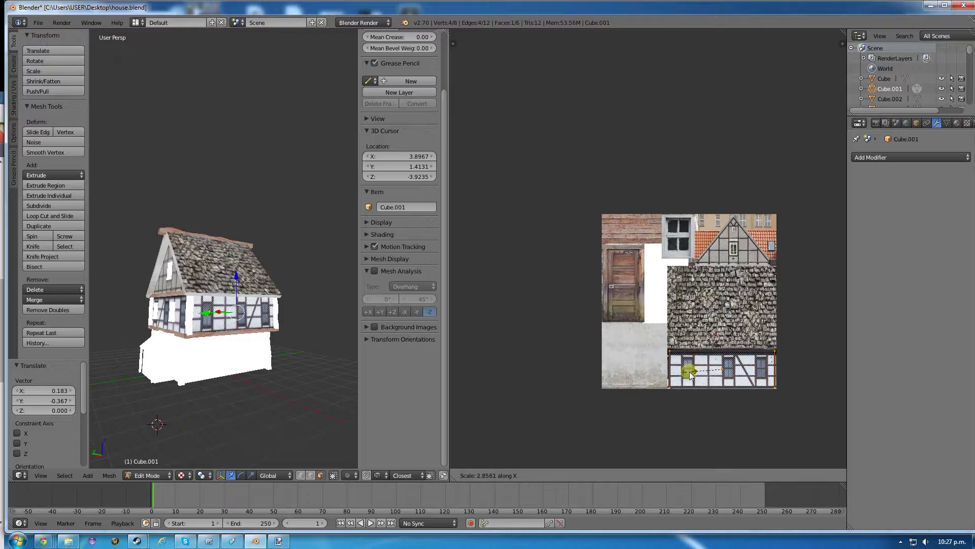
click(690, 375)
key(g)
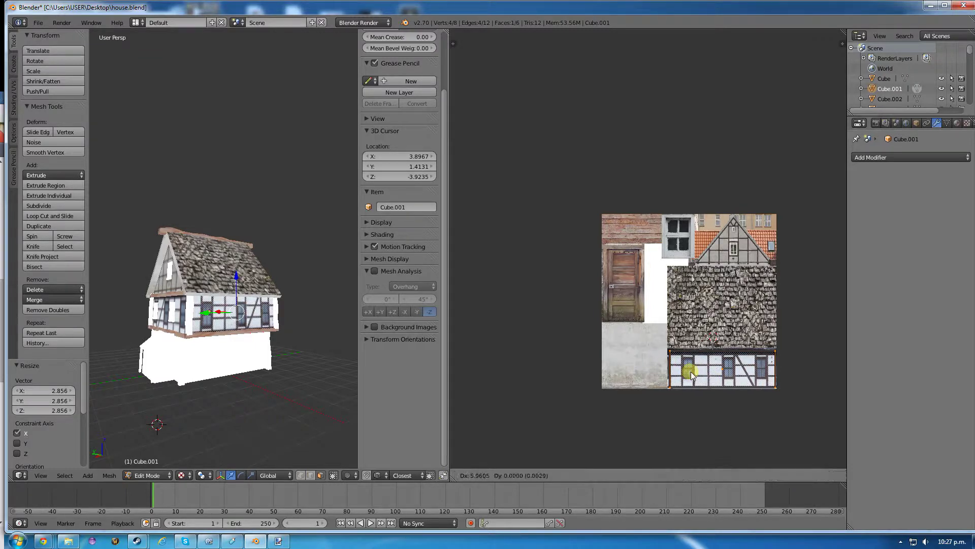
click(689, 374)
- Rotate the side wall's UVs by 180°, shift them slightly to line up with the half-timbered strip, and leave Edit Mode
key(r)
click(784, 370)
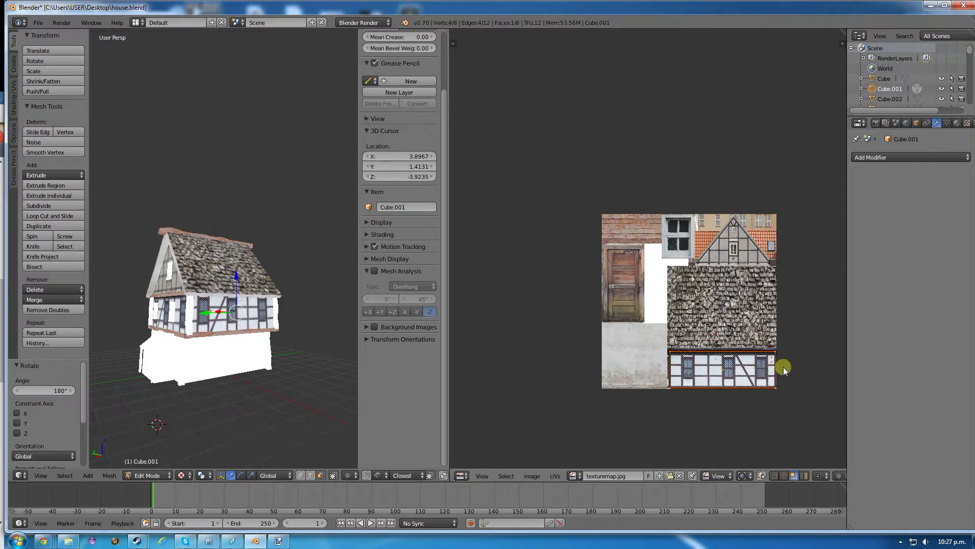
key(g)
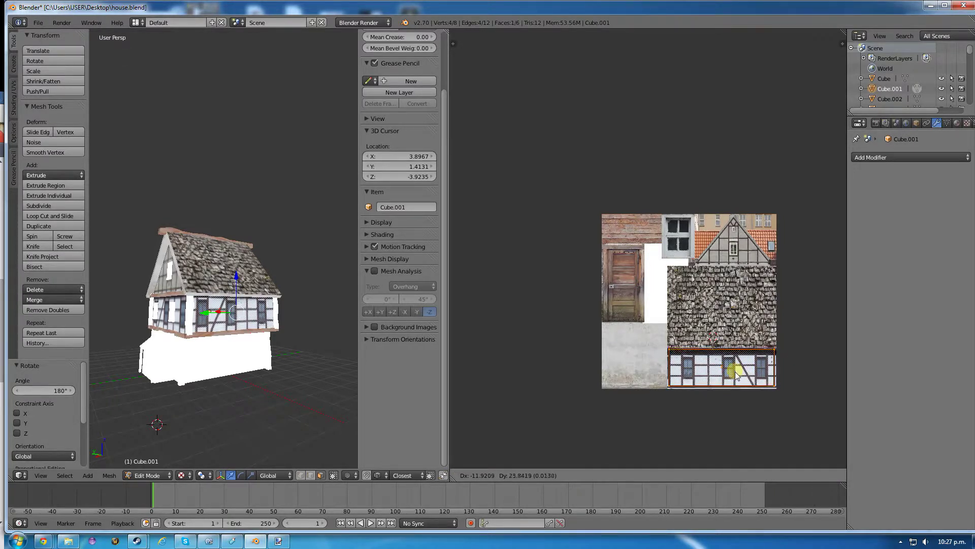
click(737, 374)
middle_drag(207, 352, 355, 353)
middle_drag(213, 304, 271, 294)
key(Tab)
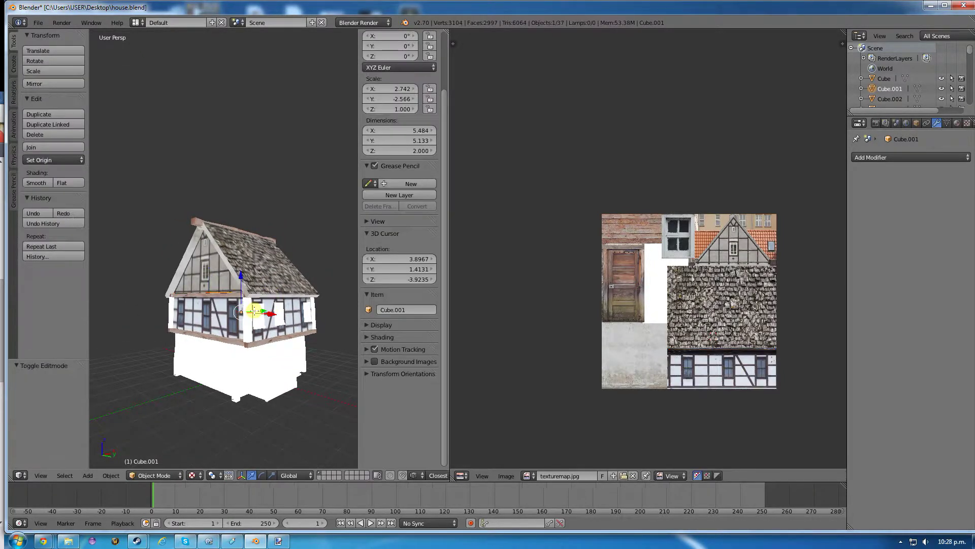
- Hide the three blank window planes on the long side wall of the upper storey
right_click(260, 319)
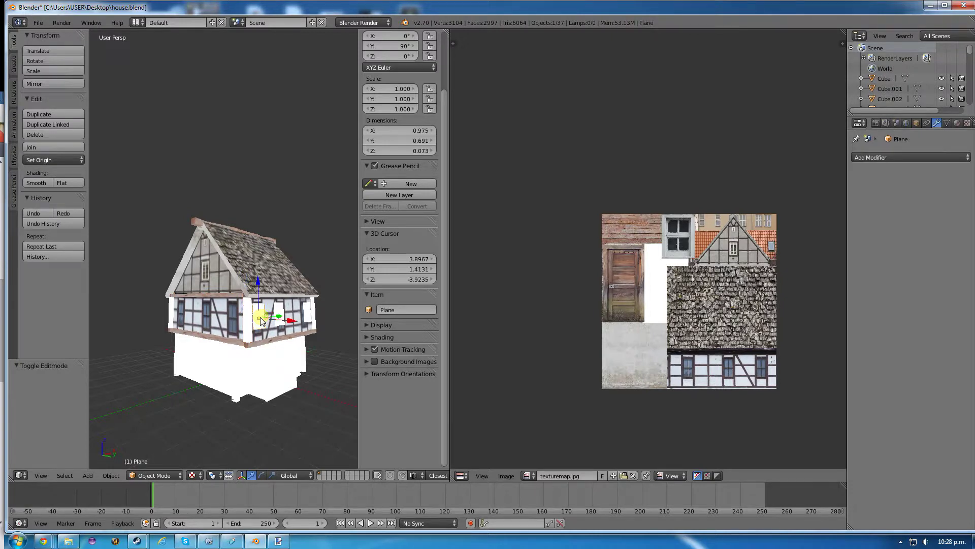
key(h)
right_click(273, 315)
right_click(311, 315)
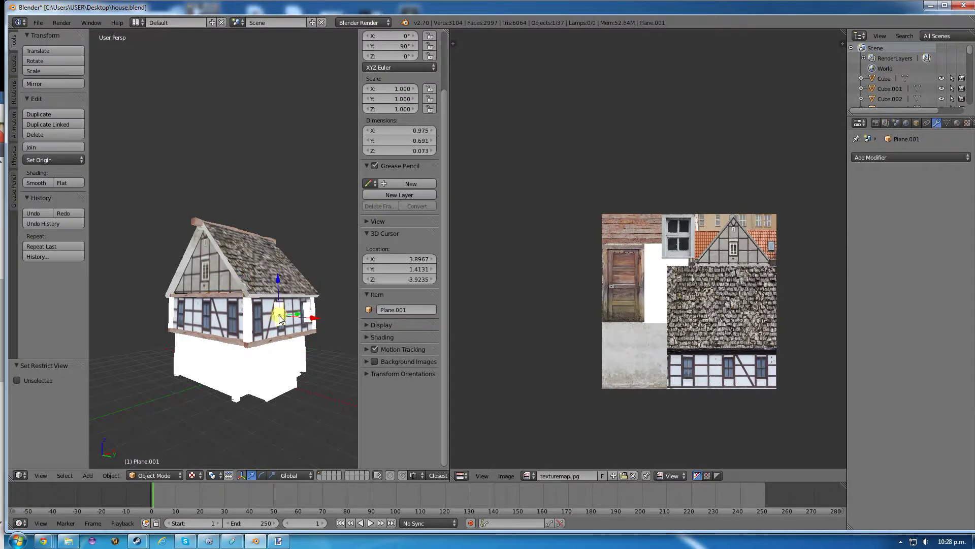
key(h)
right_click(312, 315)
key(h)
- Hide the two blank upper-storey window planes and the gable window plane on the adjoining gable end
middle_drag(333, 315, 212, 319)
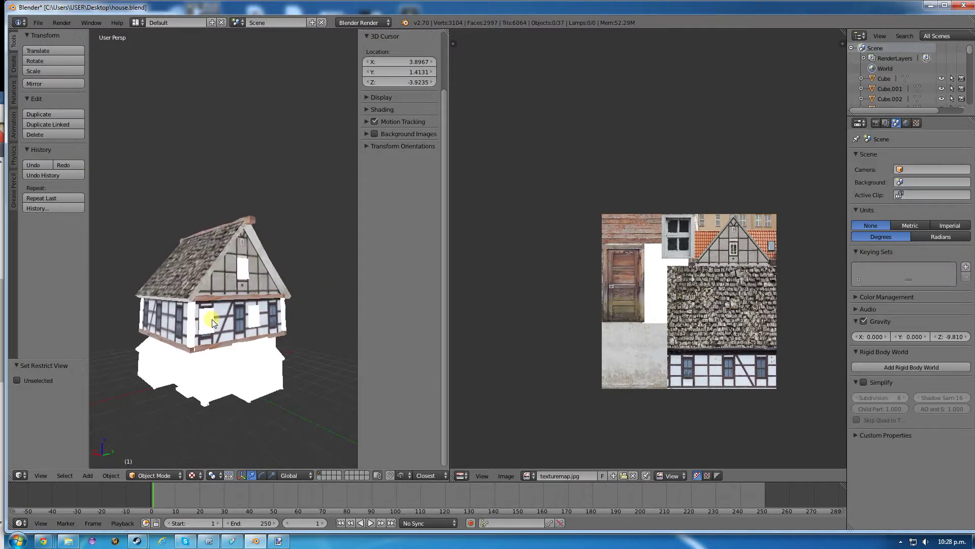
right_click(205, 319)
key(h)
right_click(242, 275)
key(h)
right_click(253, 316)
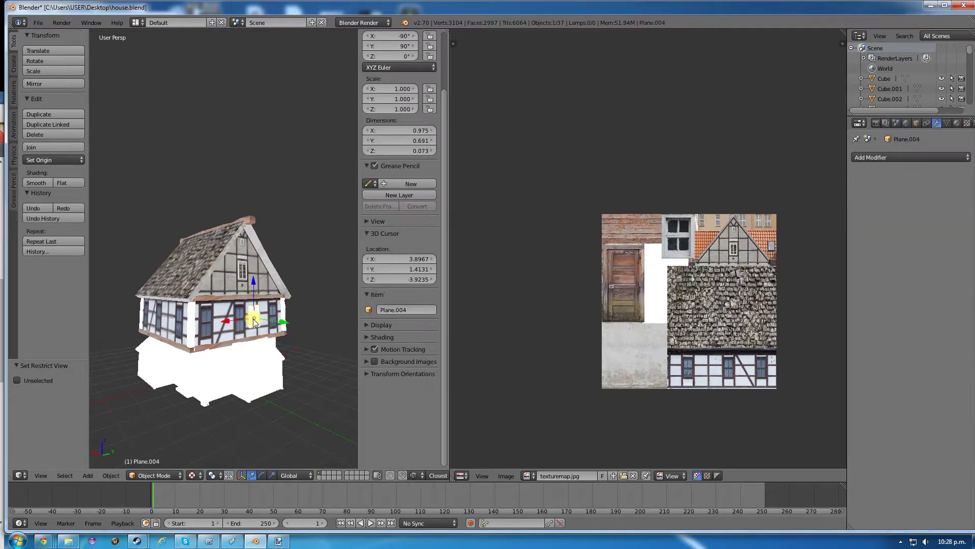
key(h)
- Assign texturemap.jpg to the whole corner post mesh so the posts take the wood plank area
middle_drag(320, 316, 241, 315)
right_click(262, 323)
key(Tab)
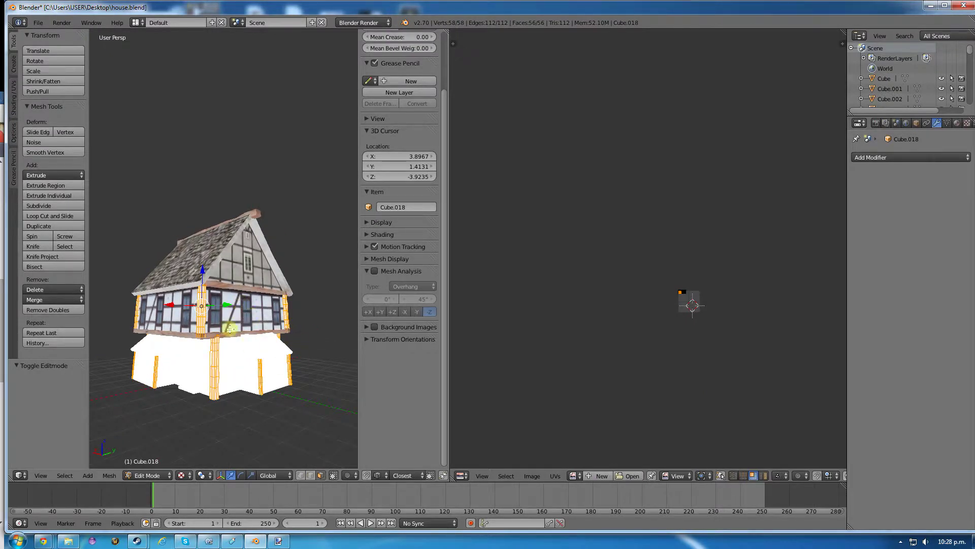
key(a)
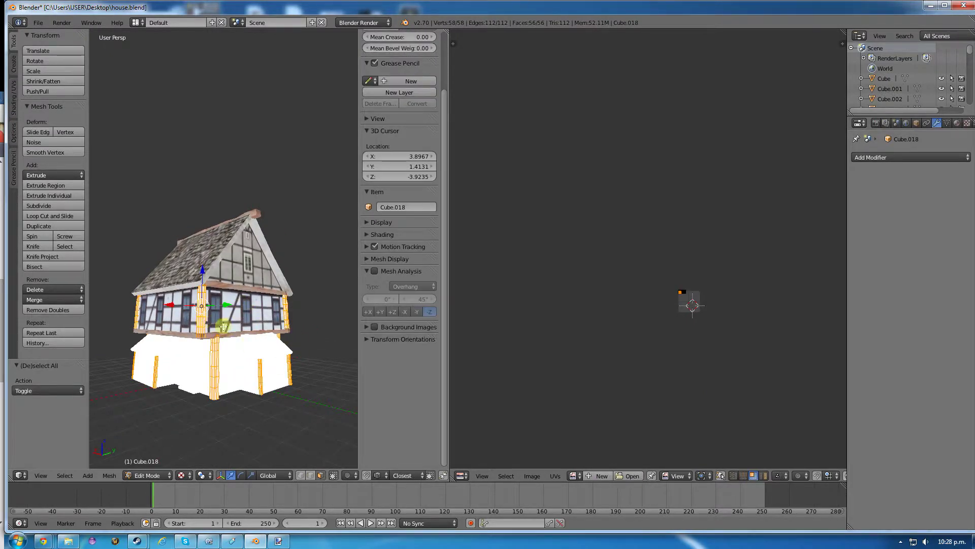
click(575, 476)
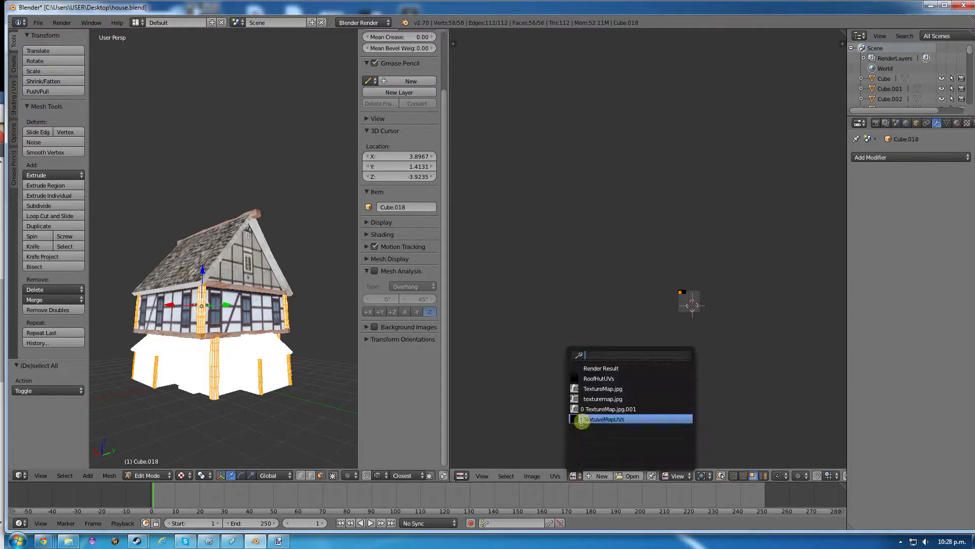
click(582, 399)
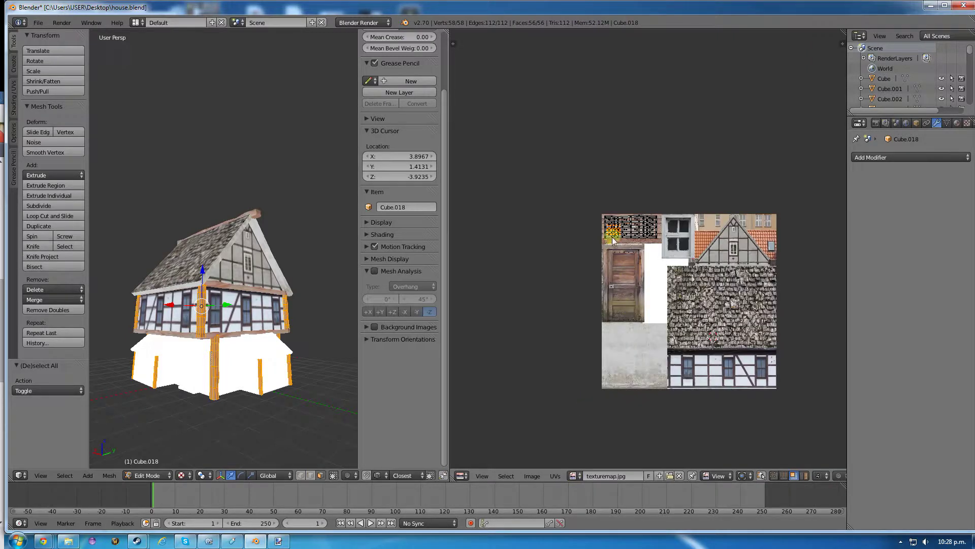
scroll(649, 230, up, 3)
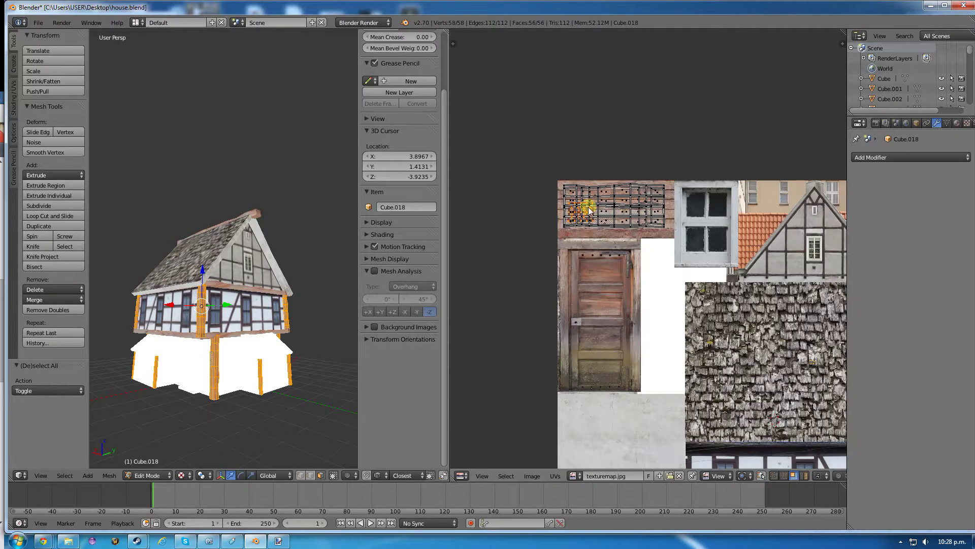
key(Tab)
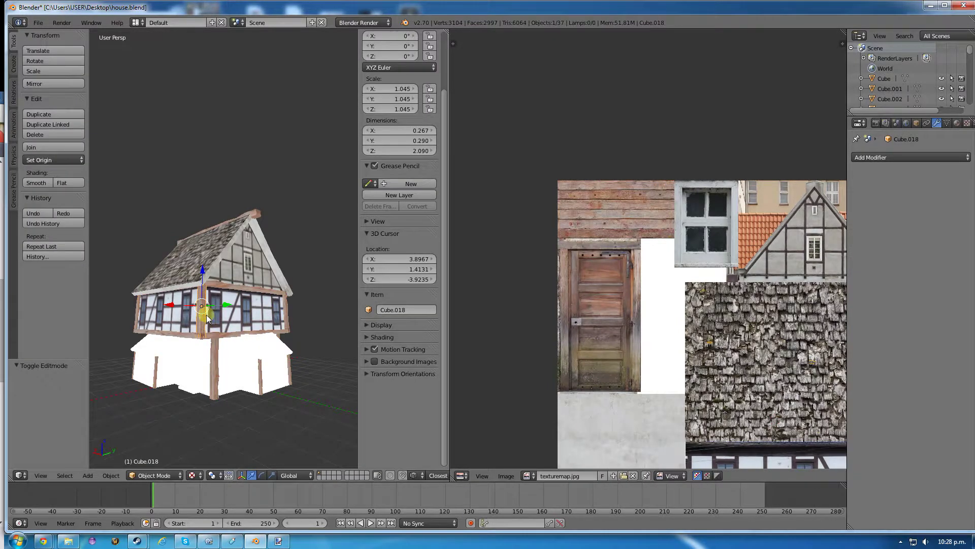
- Select all of the corner post UVs and scale them by about -0.72 within the wood plank area
scroll(206, 318, up, 4)
shift+middle_drag(178, 365, 189, 345)
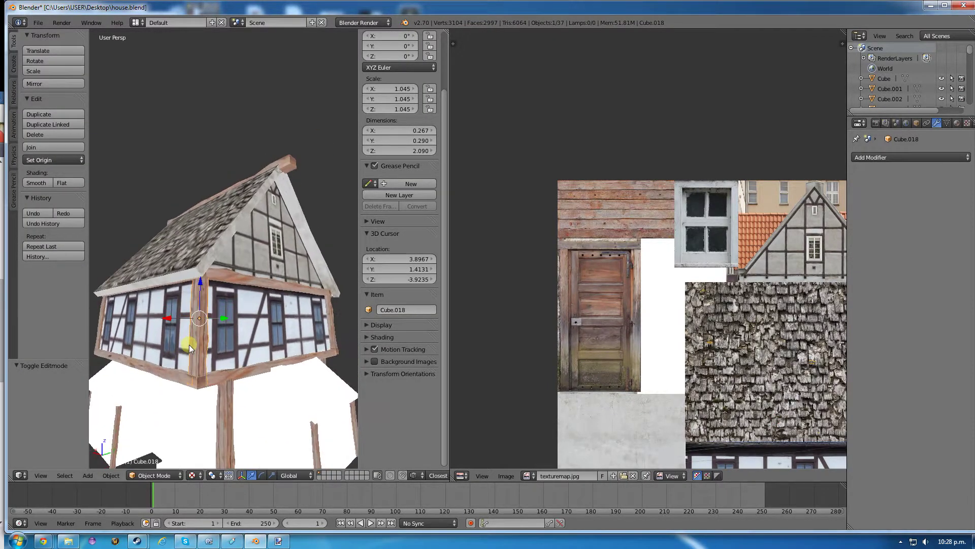
scroll(193, 343, up, 1)
key(Tab)
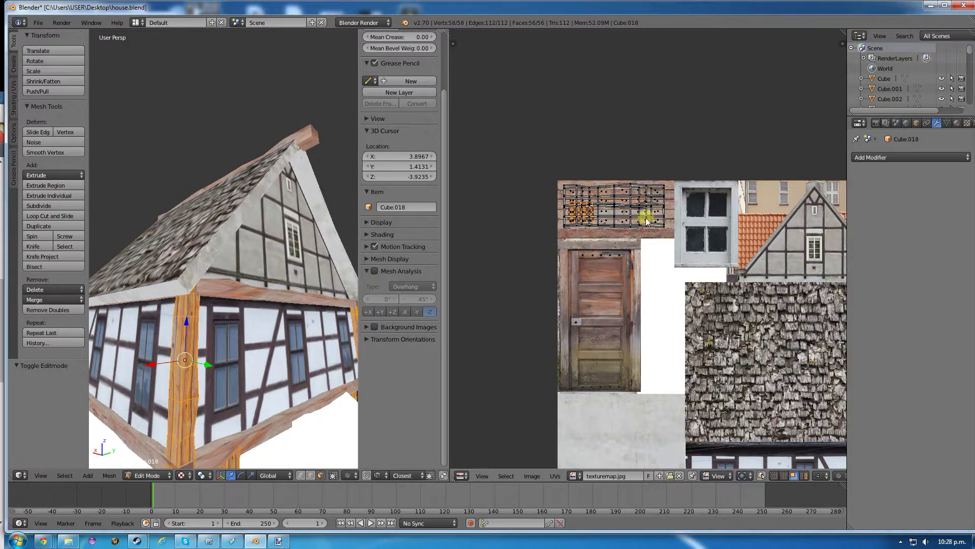
middle_drag(228, 333, 173, 311)
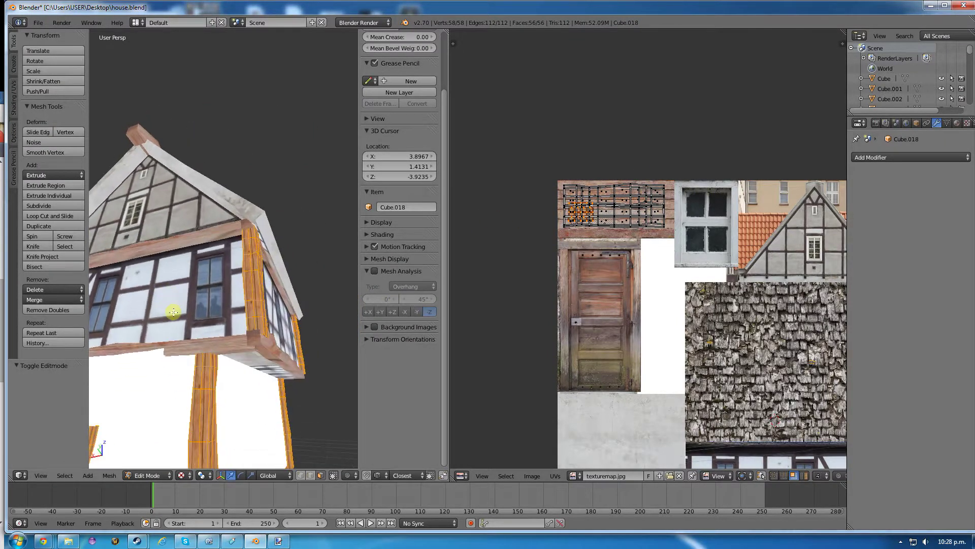
key(Tab)
middle_drag(240, 244, 217, 260)
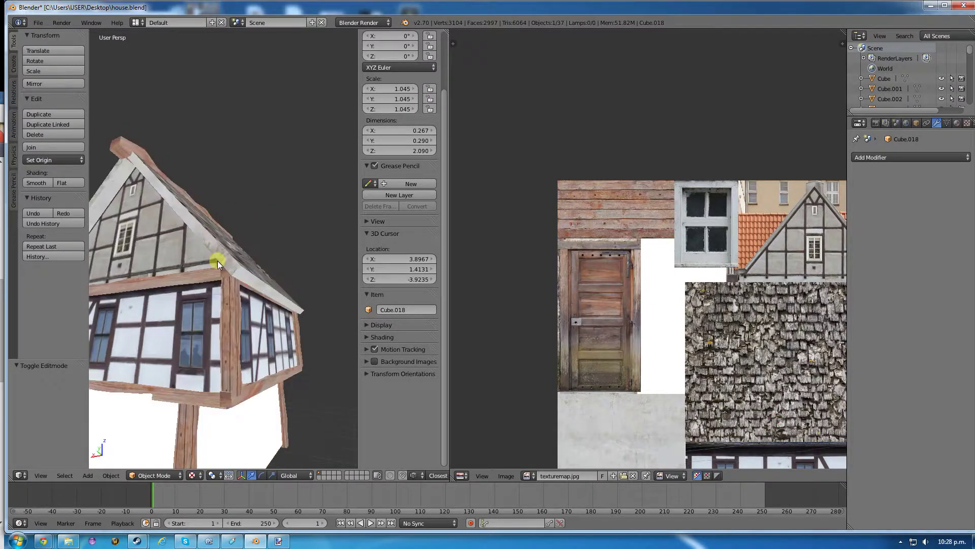
key(Tab)
key(a)
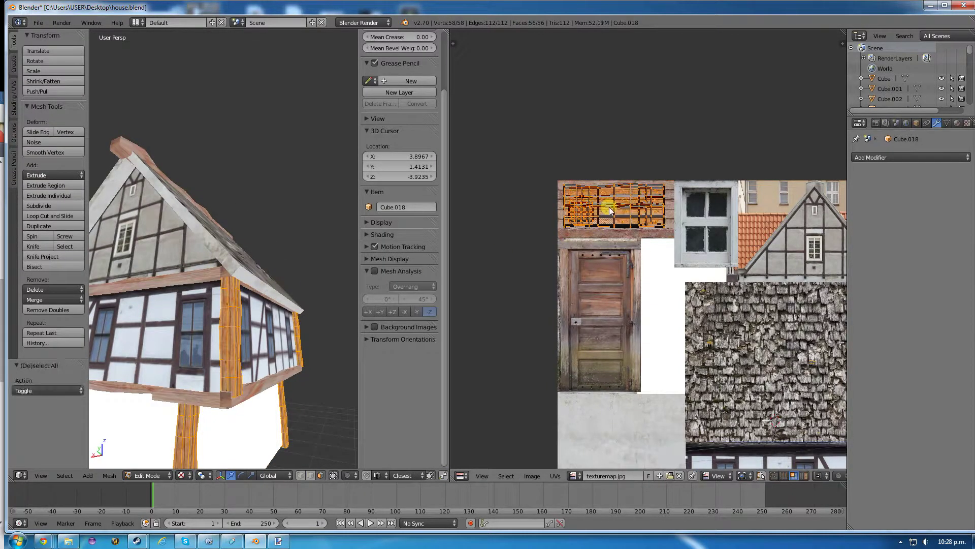
key(s)
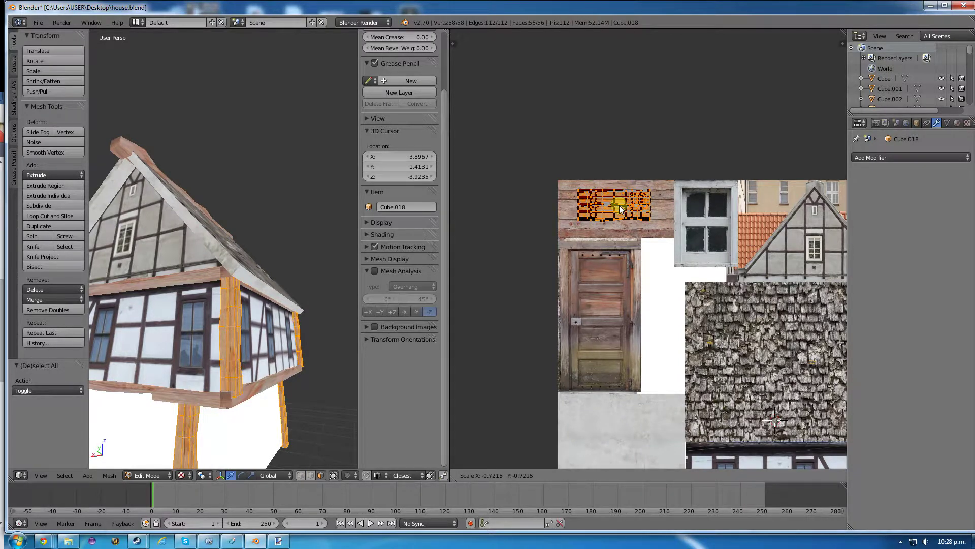
click(617, 209)
key(Tab)
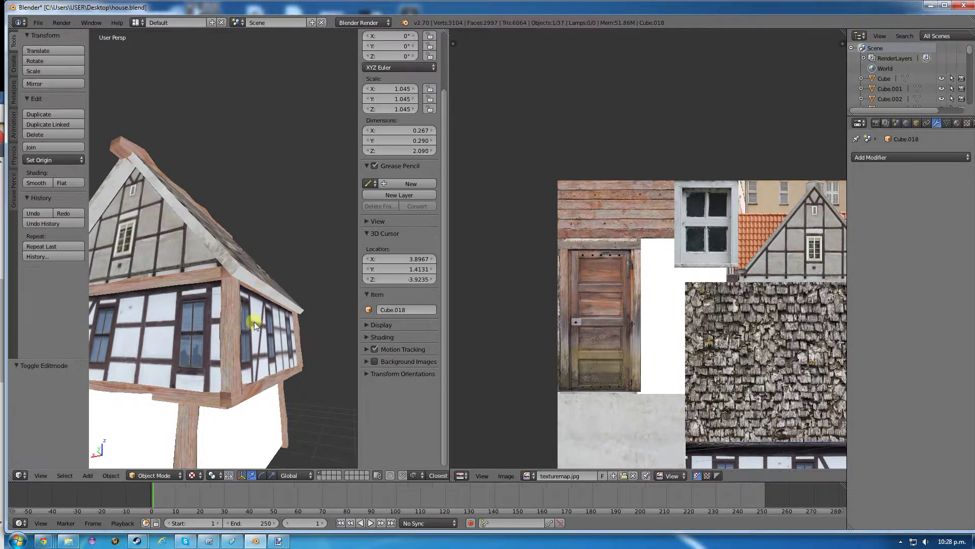
- Select the ground-floor wall block and assign texturemap.jpg to all of its faces
middle_drag(247, 344, 337, 333)
scroll(340, 331, up, 3)
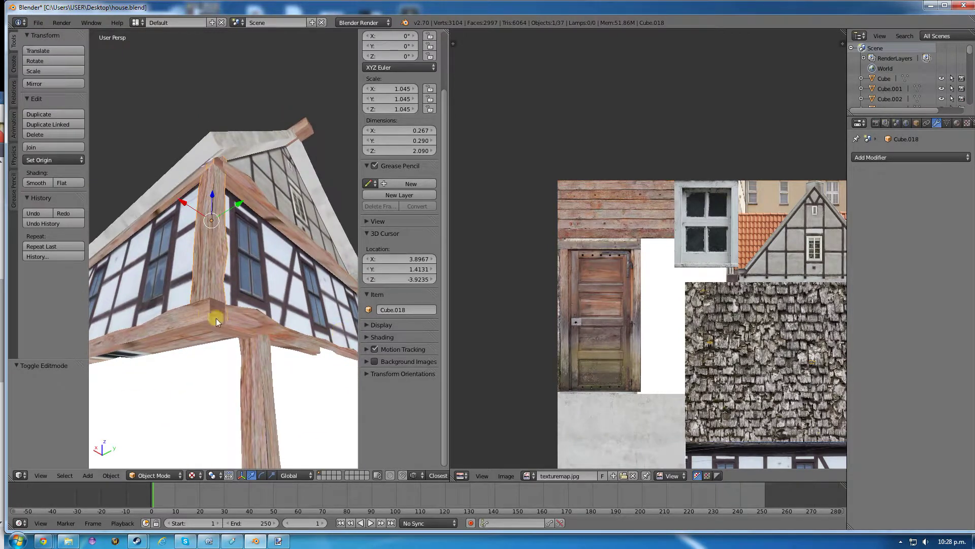
middle_drag(215, 319, 267, 311)
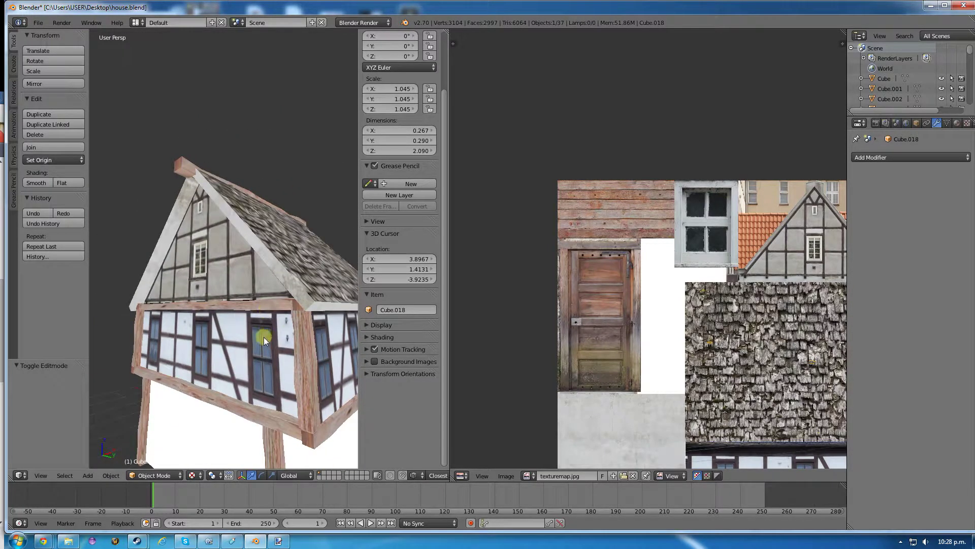
scroll(264, 337, down, 3)
middle_drag(254, 343, 197, 381)
right_click(198, 369)
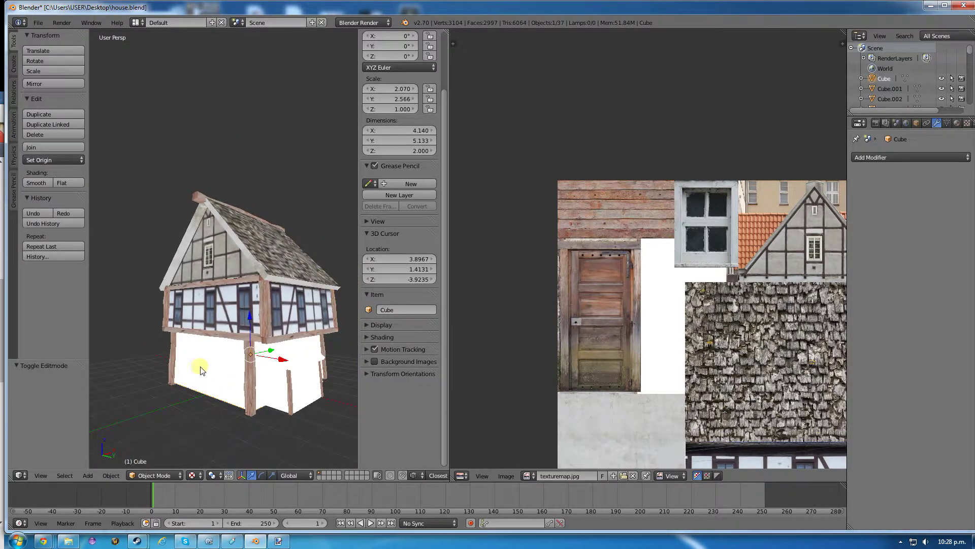
key(Tab)
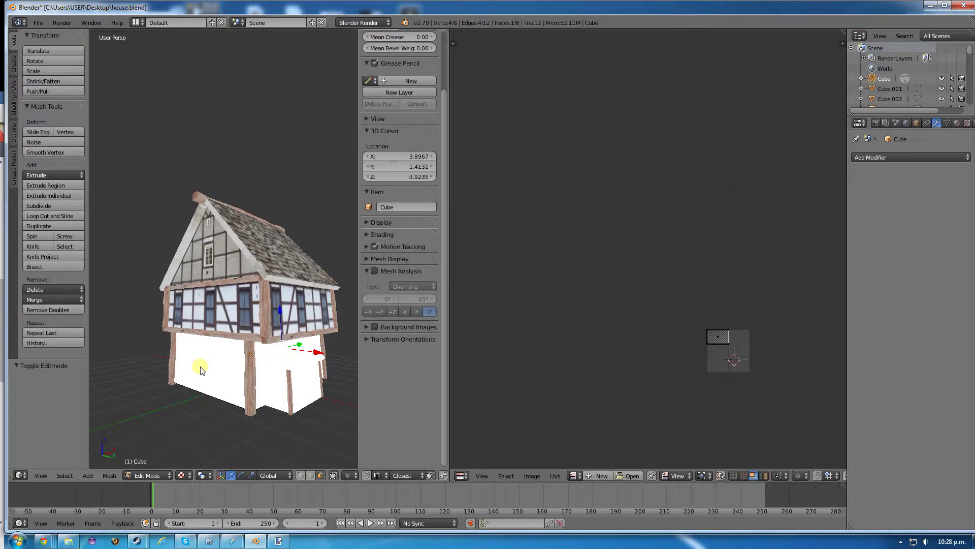
key(a)
key(a)
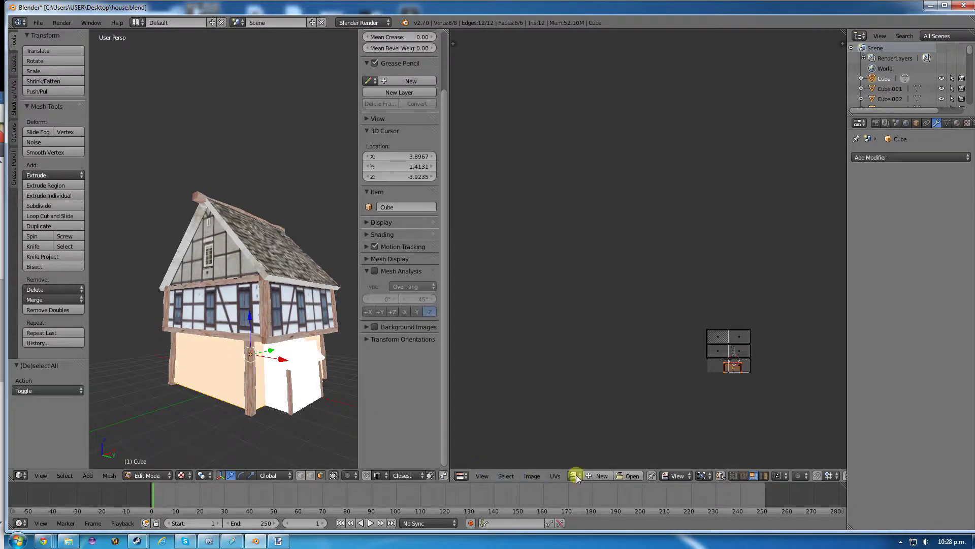
click(574, 475)
click(589, 400)
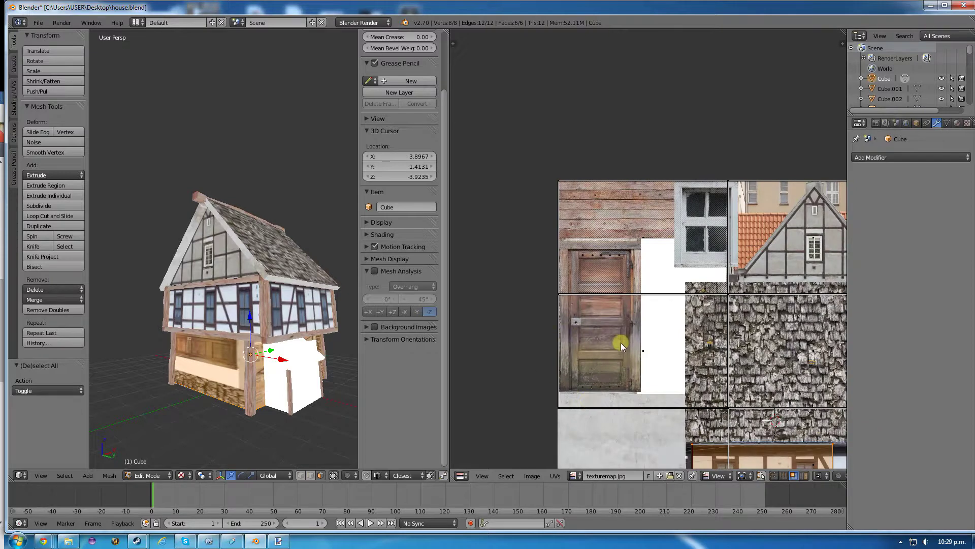
- Move the gable-end ground-floor wall's UVs by about 0.432, -0.386 onto the half-timbered strip and rotate them 90°
scroll(620, 346, down, 3)
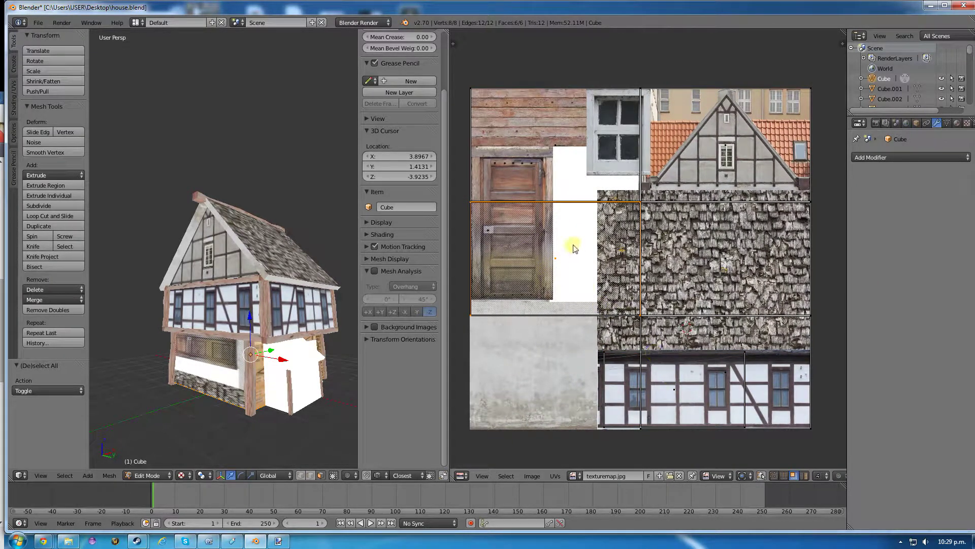
key(g)
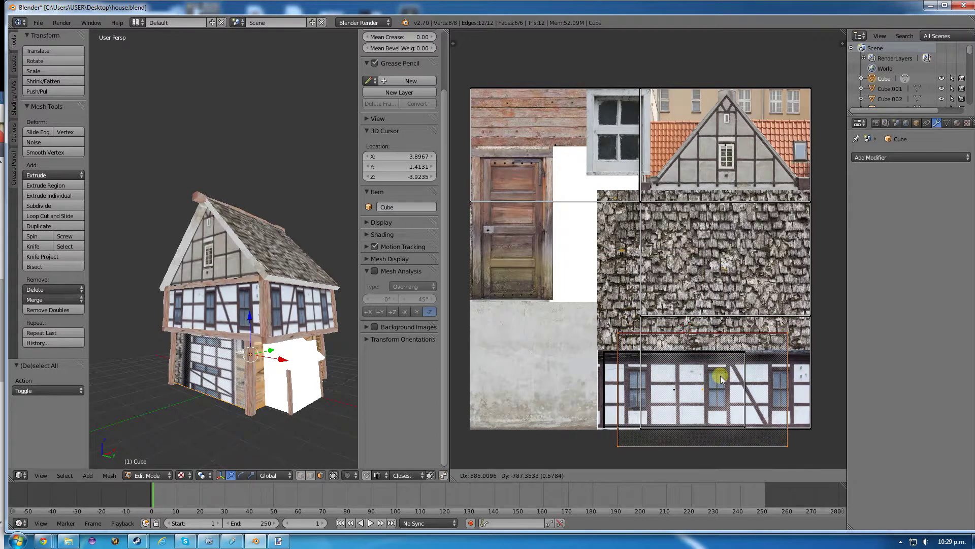
click(721, 379)
key(r)
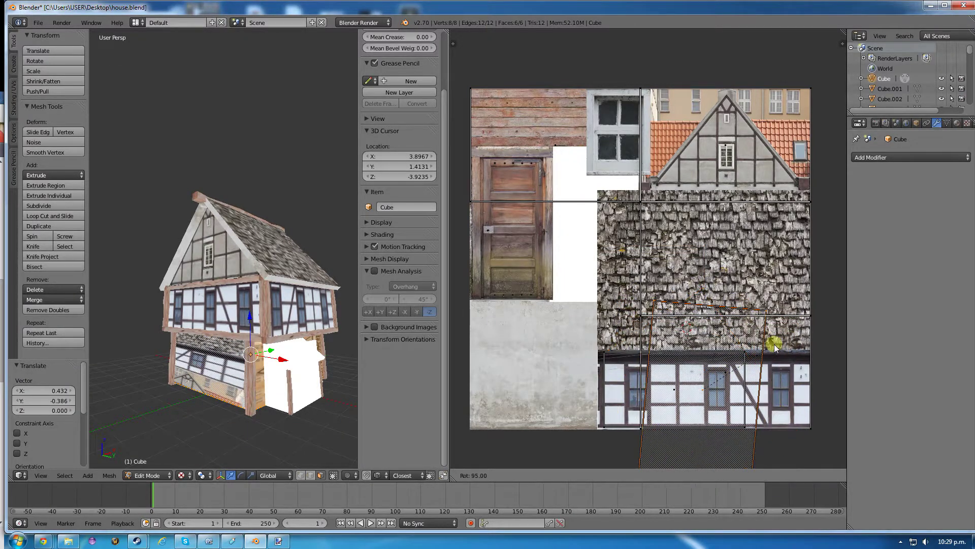
click(763, 345)
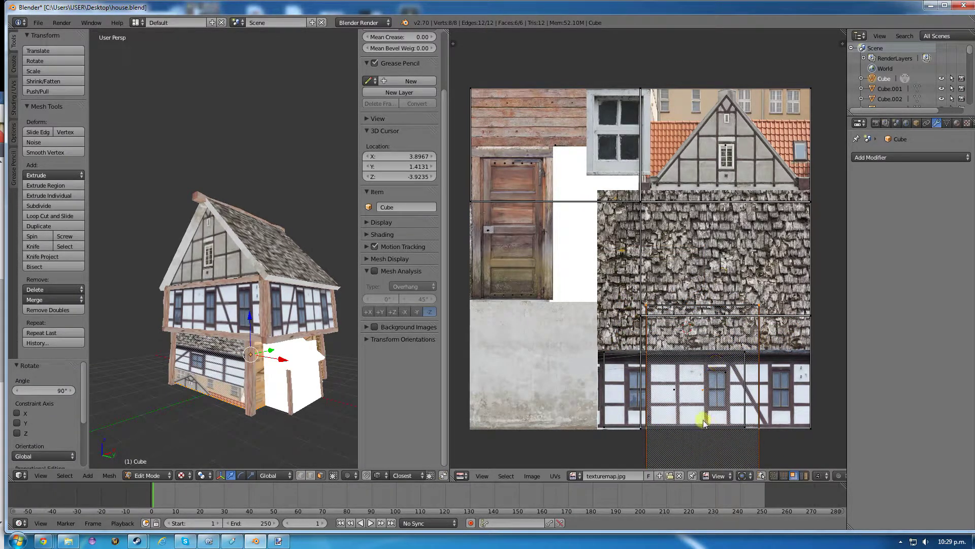
- Scale the gable-end wall's UVs along Y by about 0.348 and again by about 1.123 to fit the half-timbered strip's height
key(s)
key(y)
click(710, 401)
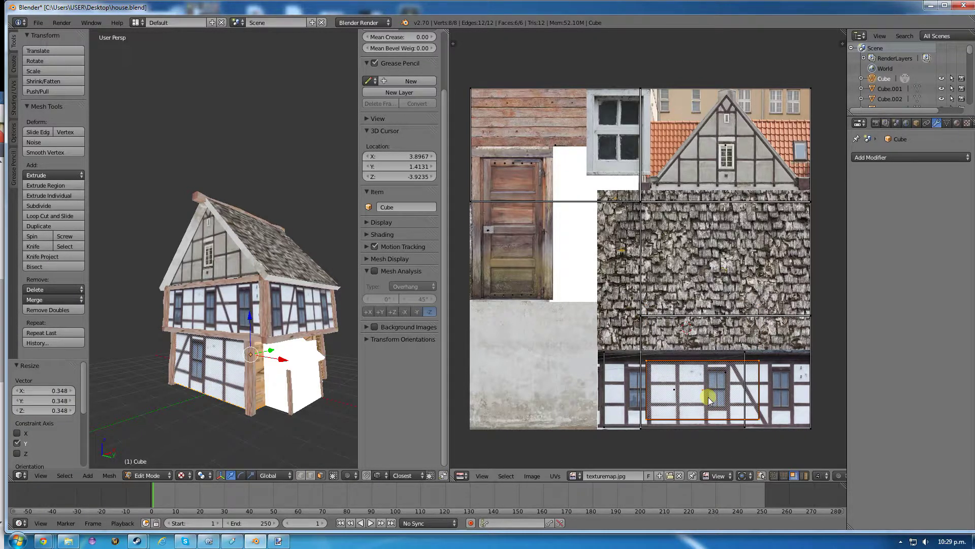
key(s)
key(y)
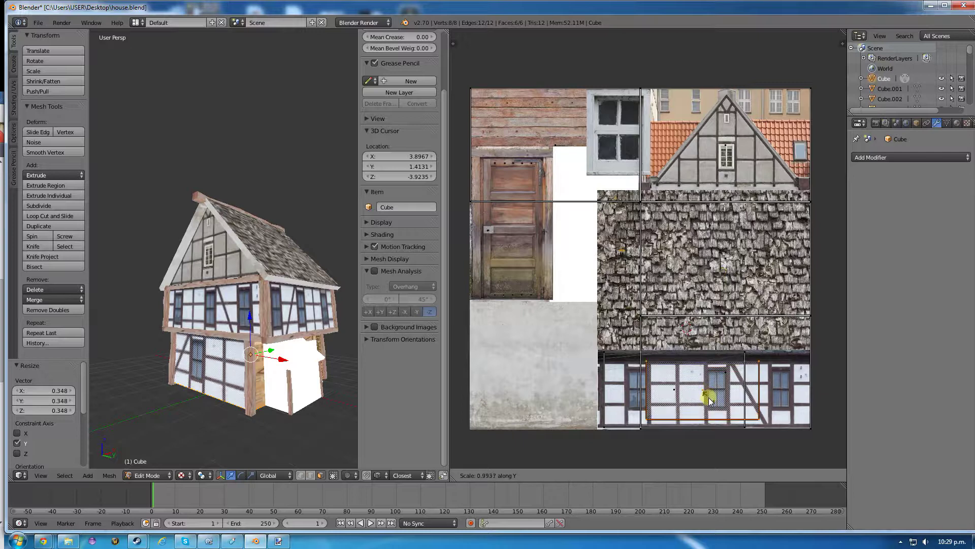
click(710, 401)
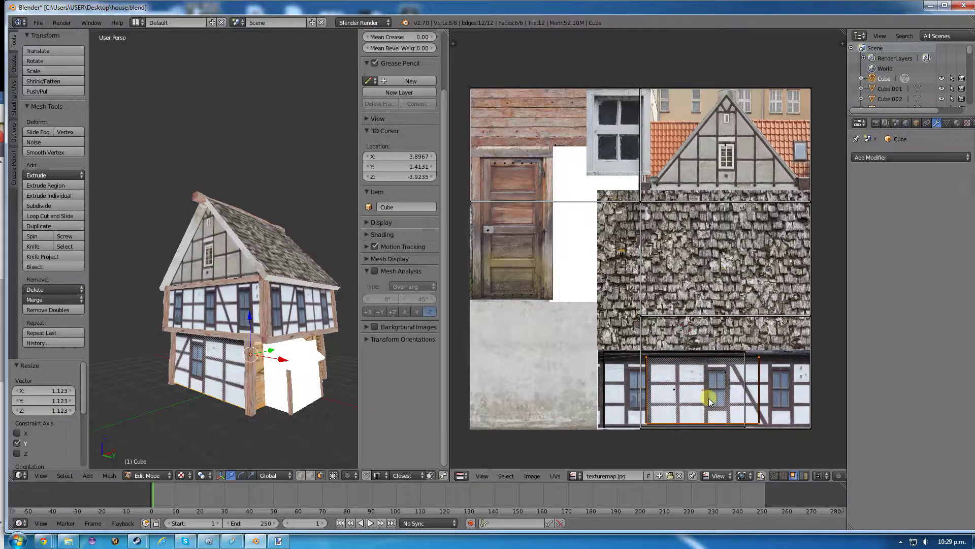
- Widen the gable-end wall's UVs along X by about 1.167 and shift them by about 0.107, -0.007 over the strip's last two windows
key(s)
key(x)
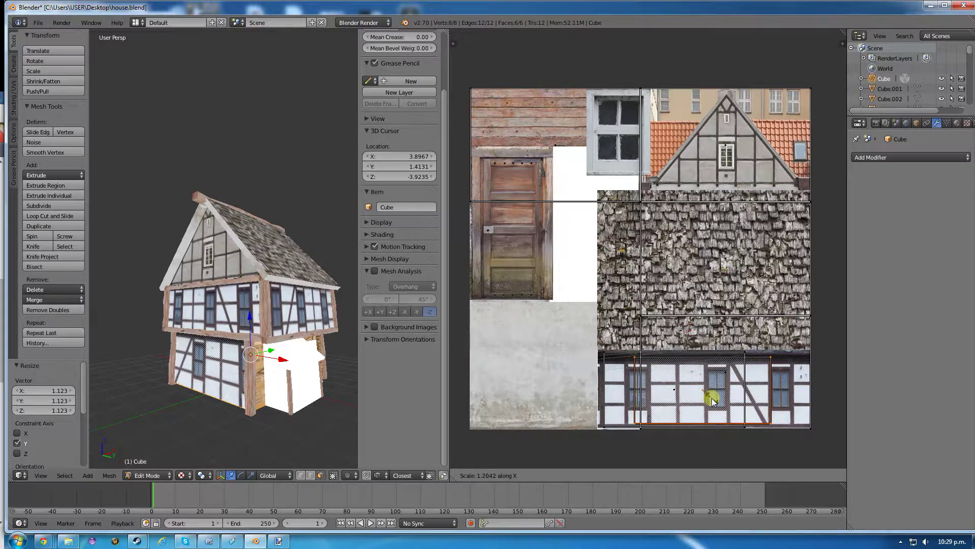
click(712, 401)
key(g)
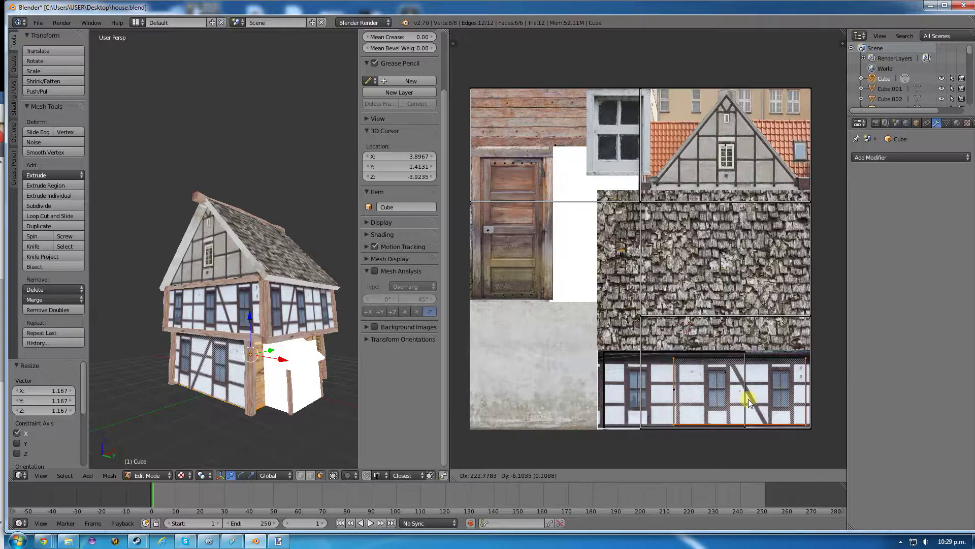
click(749, 402)
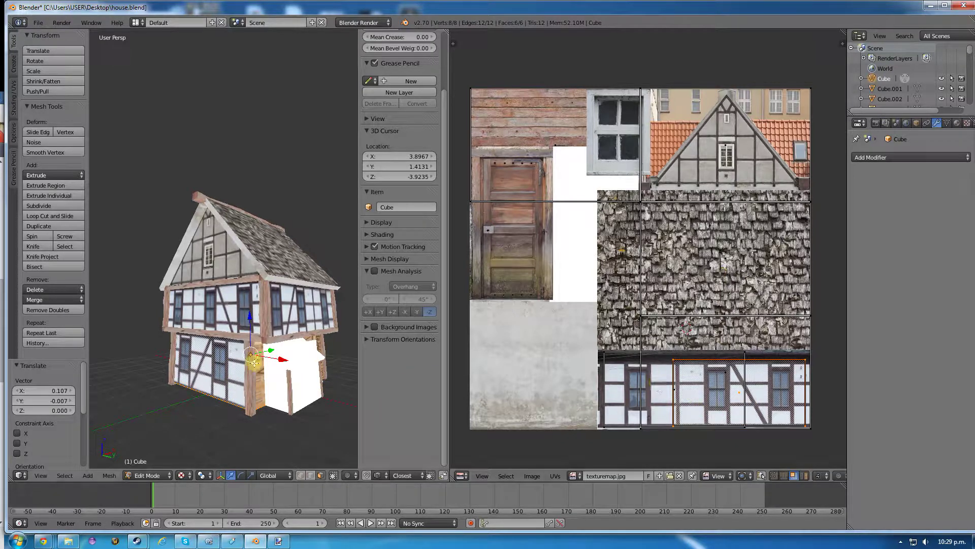
- Select the long ground-floor wall behind the blank porches, move its UVs onto the half-timbered strip and rotate them 90°
right_click(299, 358)
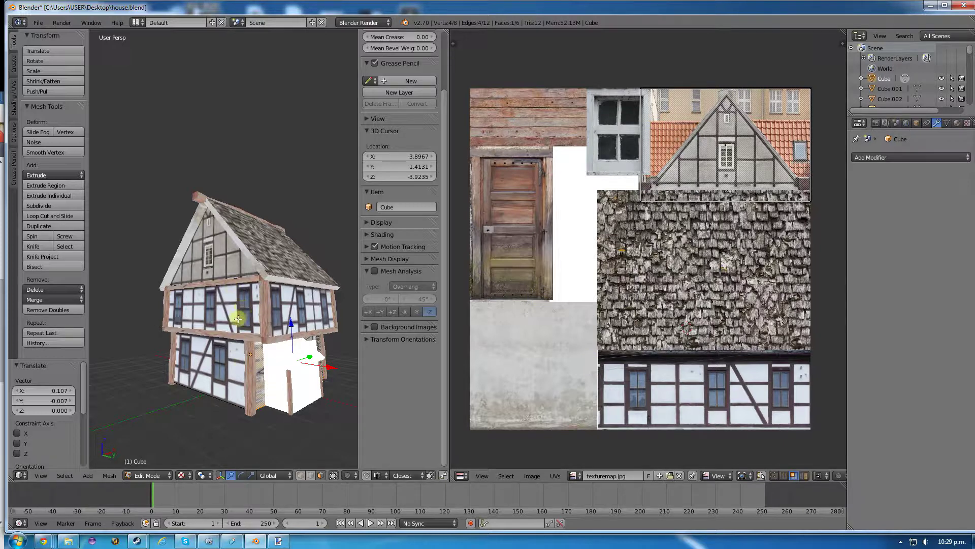
middle_drag(236, 315, 222, 279)
middle_drag(261, 214, 251, 287)
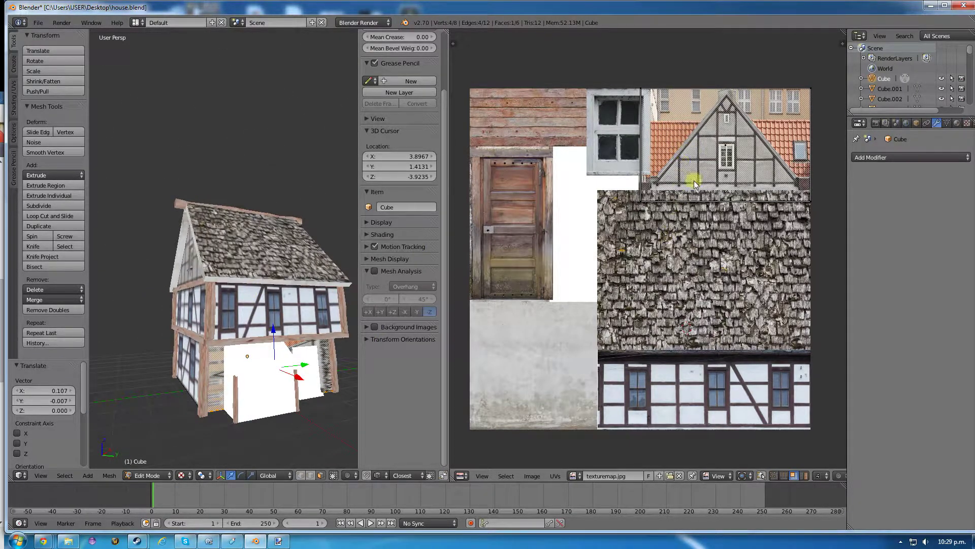
key(g)
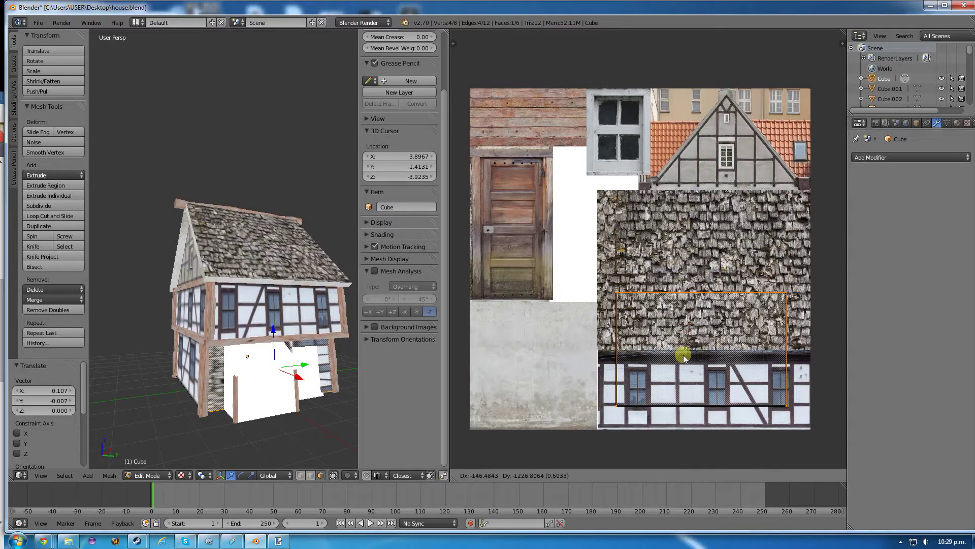
click(694, 378)
key(r)
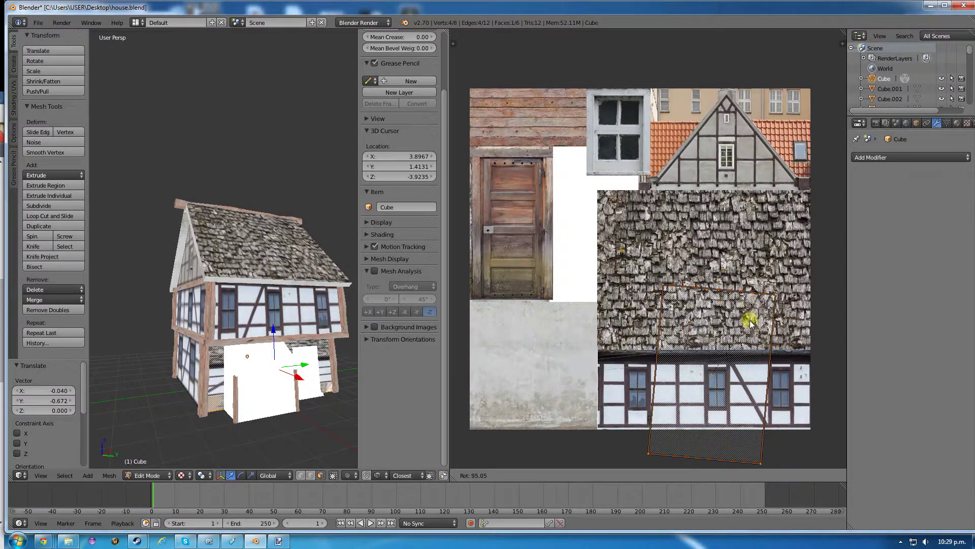
click(744, 319)
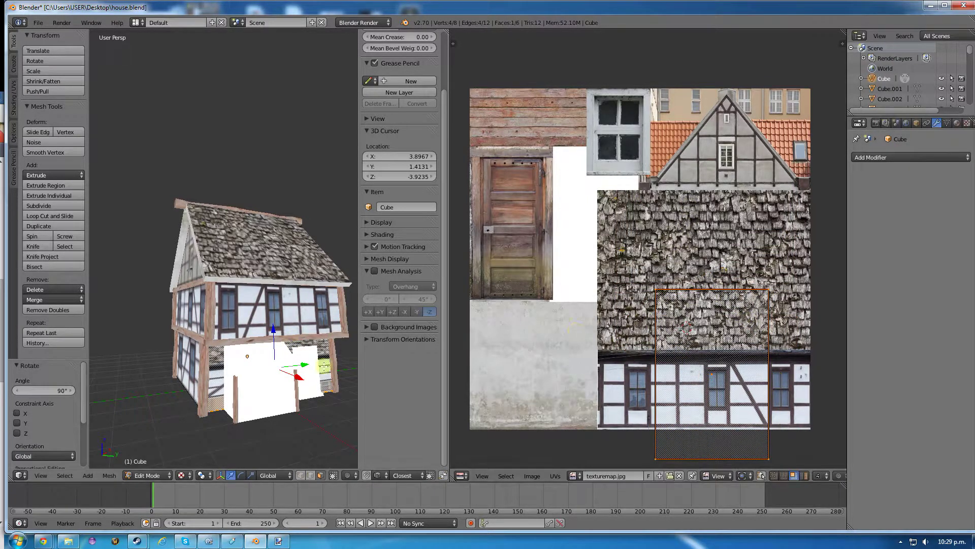
- Scale the long wall's UVs by about 0.501 and move them by about 0.012, -0.050 over the strip's middle window
middle_drag(294, 336, 243, 366)
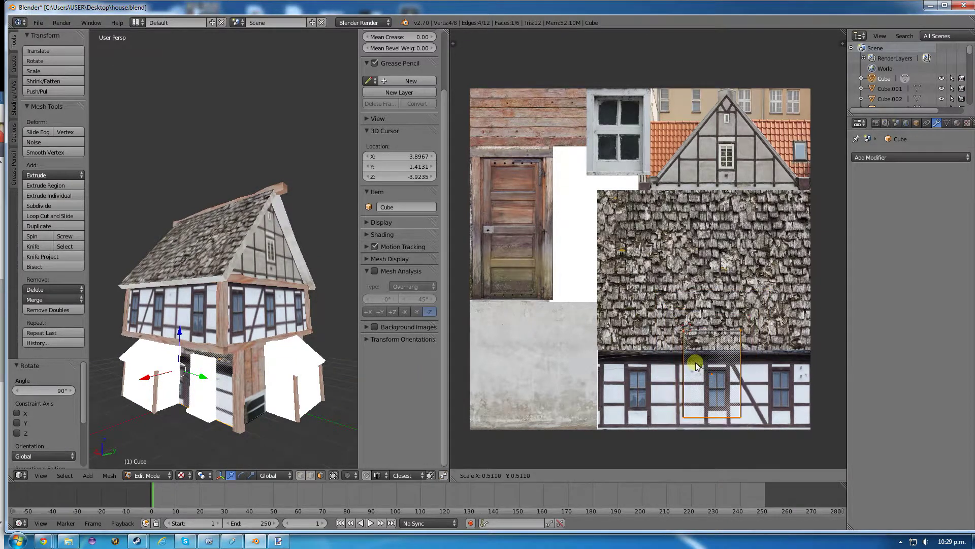
click(692, 367)
scroll(694, 374, up, 1)
key(g)
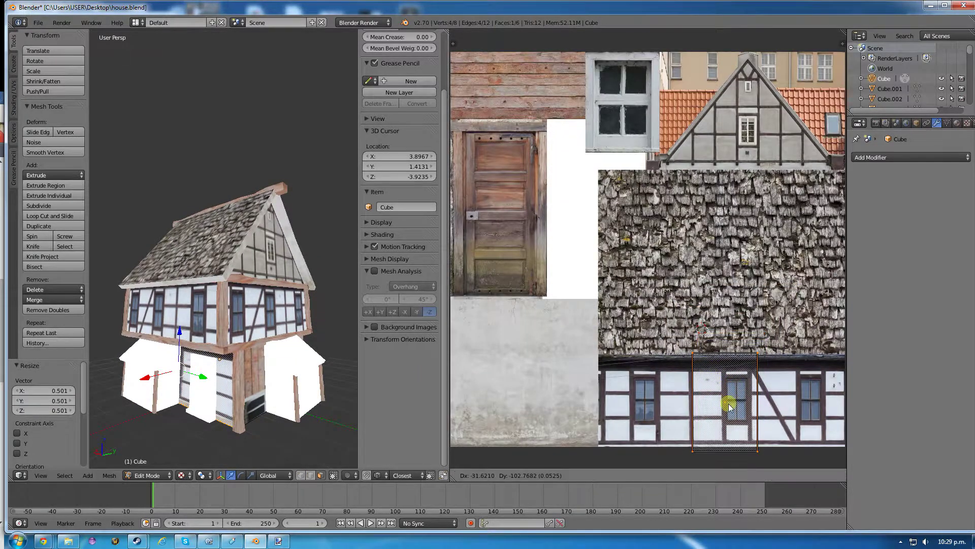
click(739, 406)
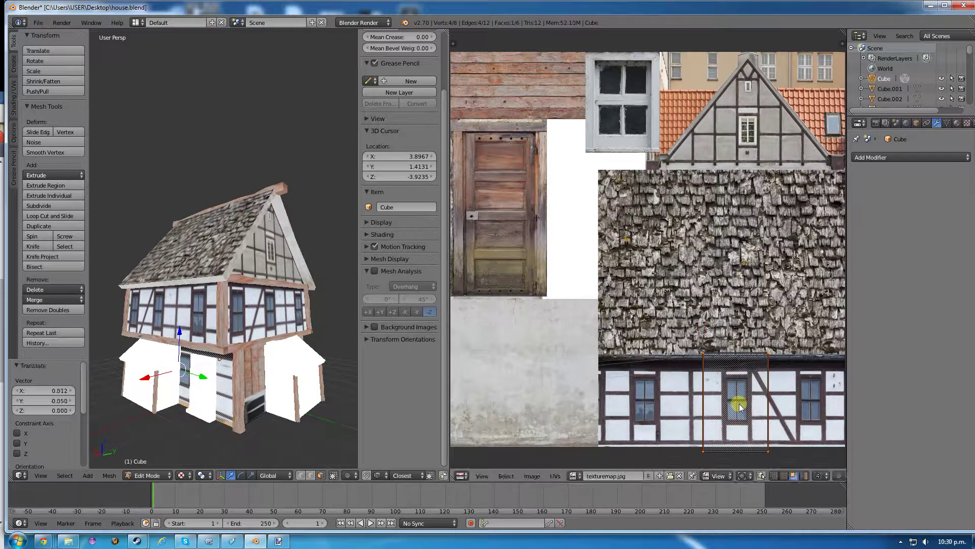
- Scale the long wall's UVs by about -3.504 along X and 0.8 along Y to span the half-timbered strip
key(s)
key(x)
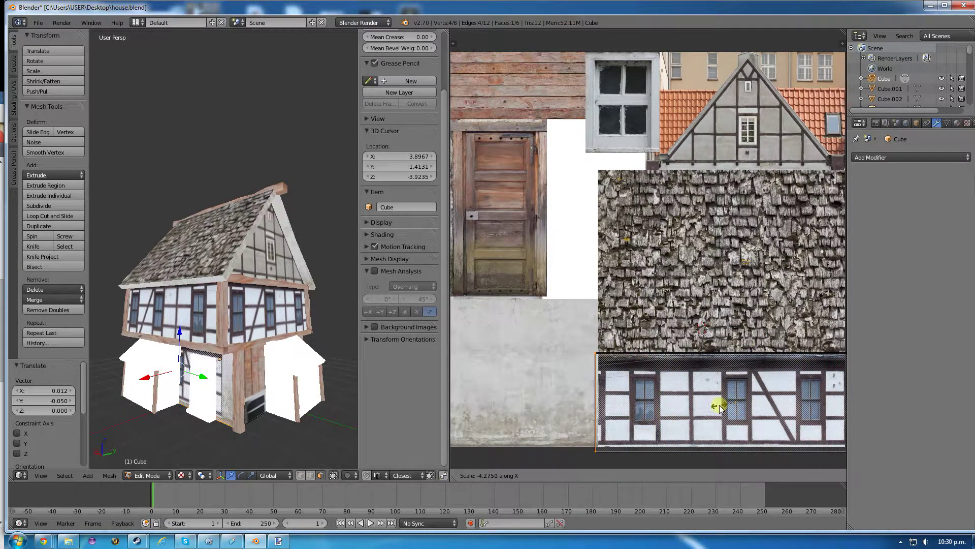
click(723, 405)
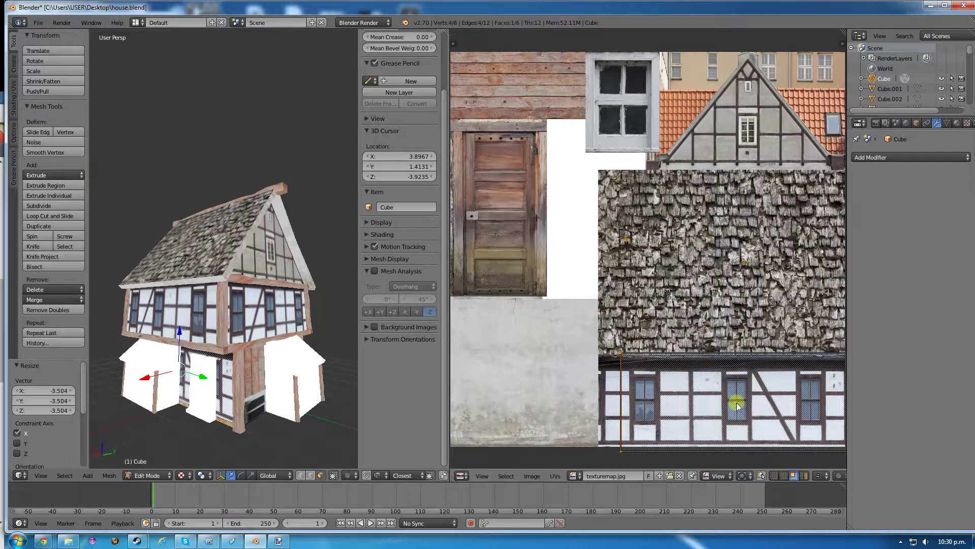
key(s)
key(y)
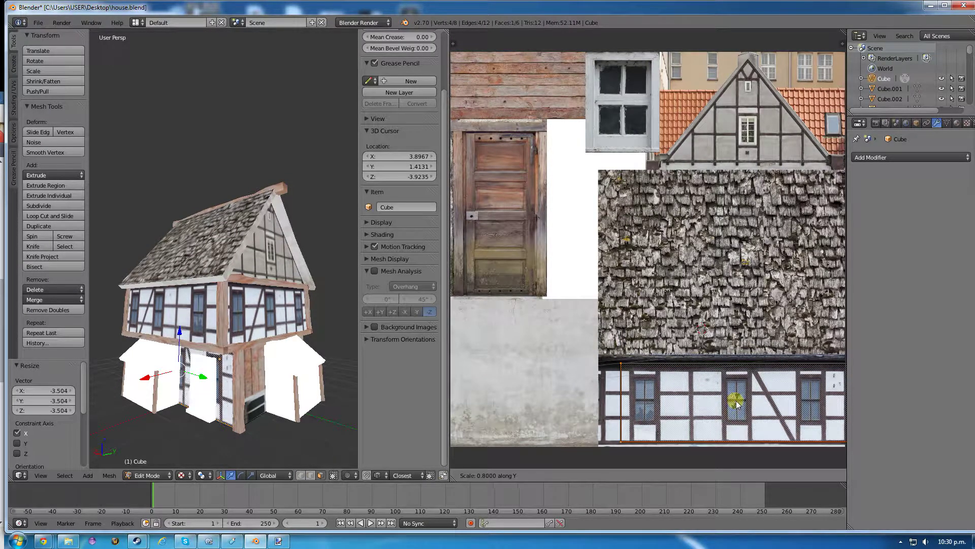
click(734, 402)
- Rotate the long wall's UVs 180°, shift them by about -0.014 along X, and rotate them 180° again
key(r)
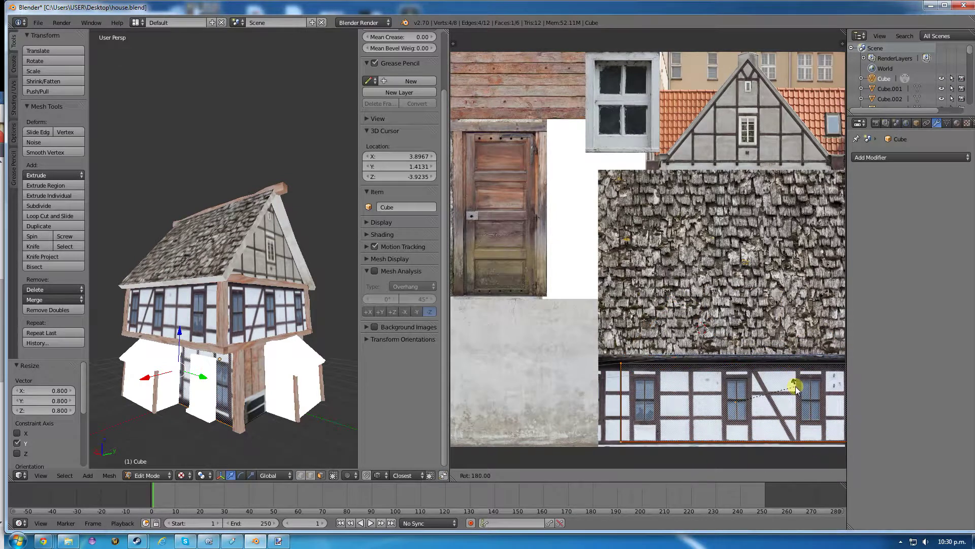
click(797, 388)
key(g)
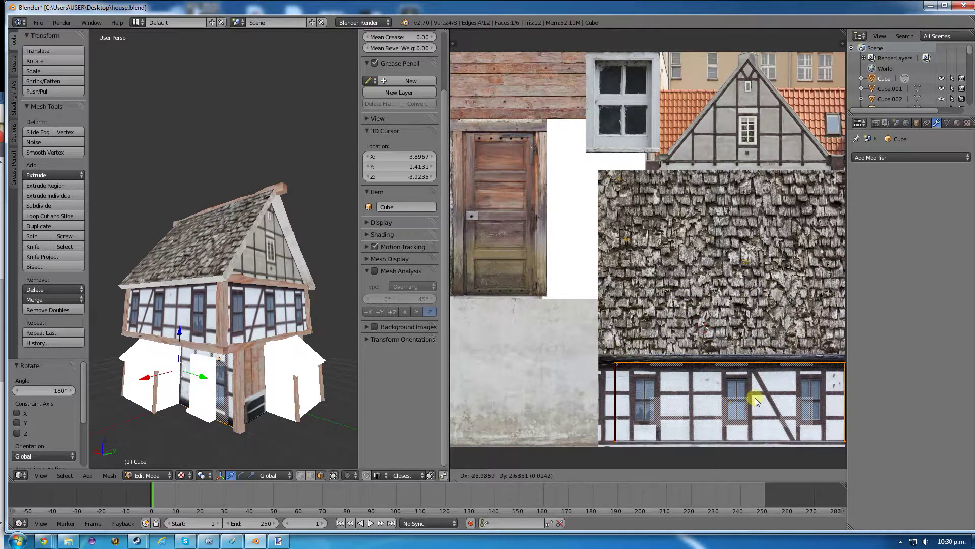
click(757, 401)
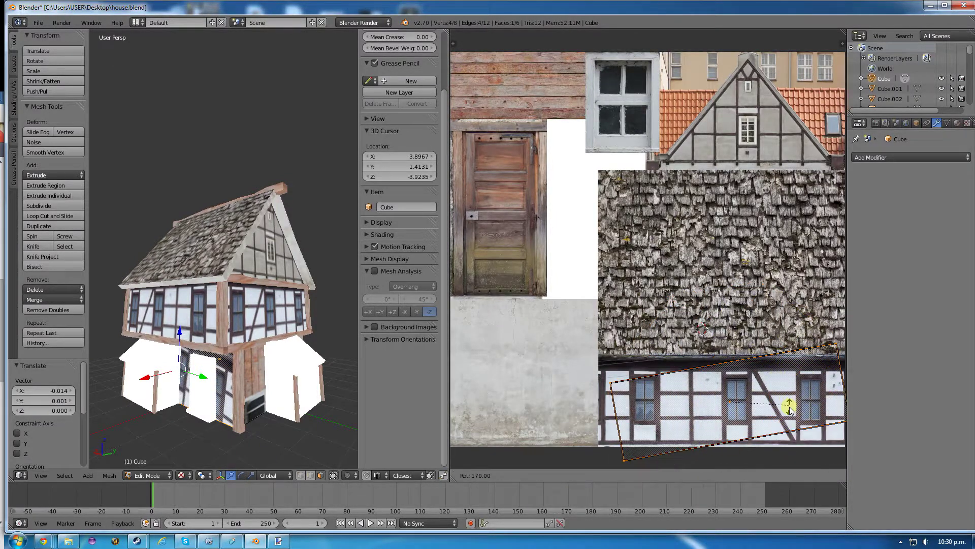
key(ctrl+z)
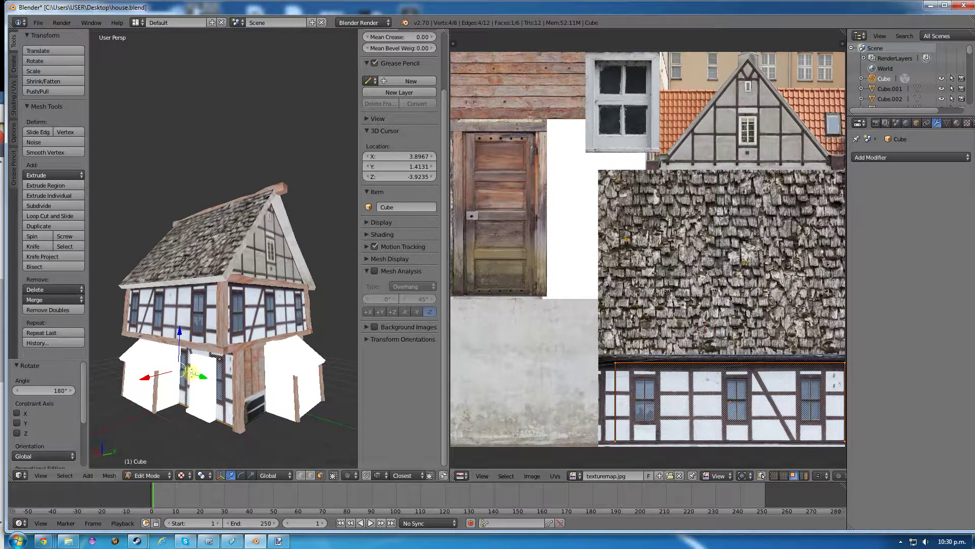
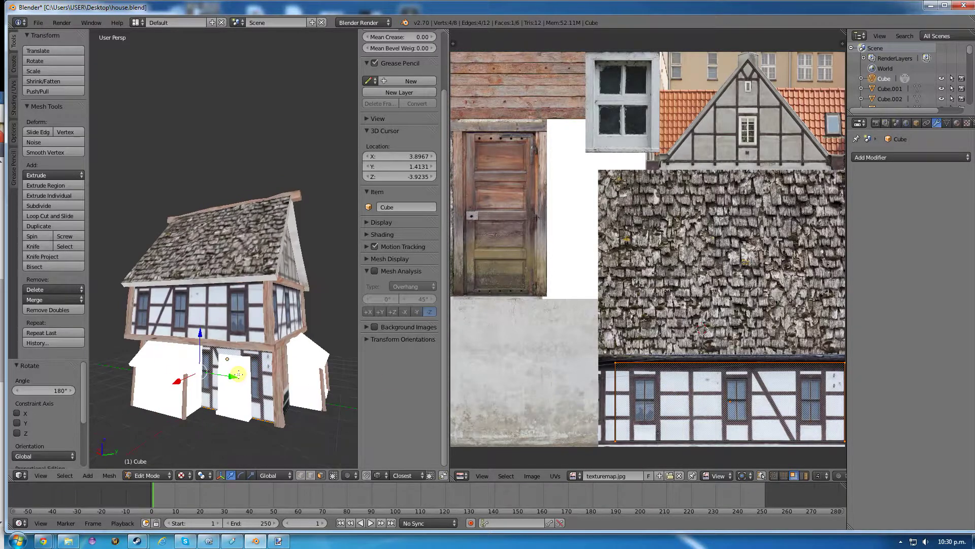
- Knife a vertical cut from top to bottom edge of the long ground-floor wall, between its two visible windows
scroll(259, 370, up, 6)
middle_drag(219, 400, 211, 284)
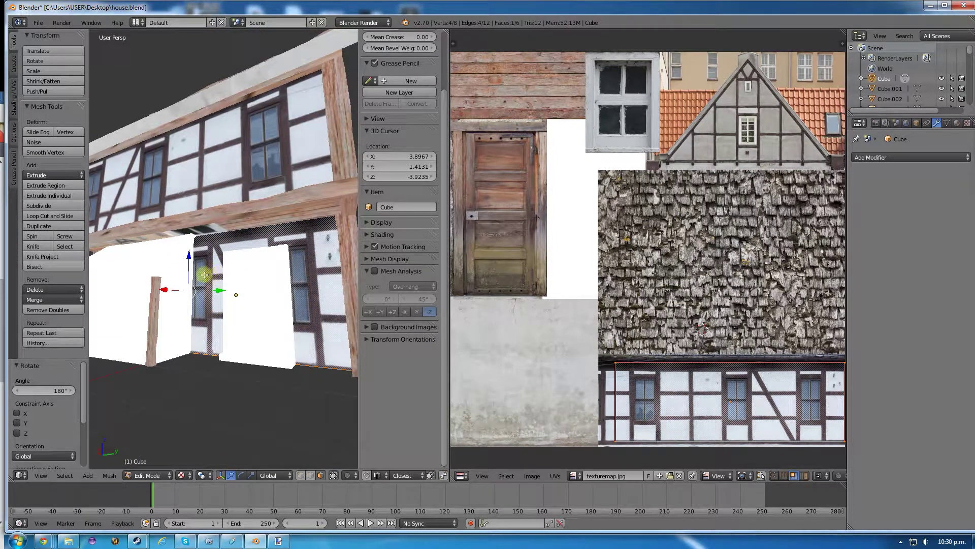
click(33, 246)
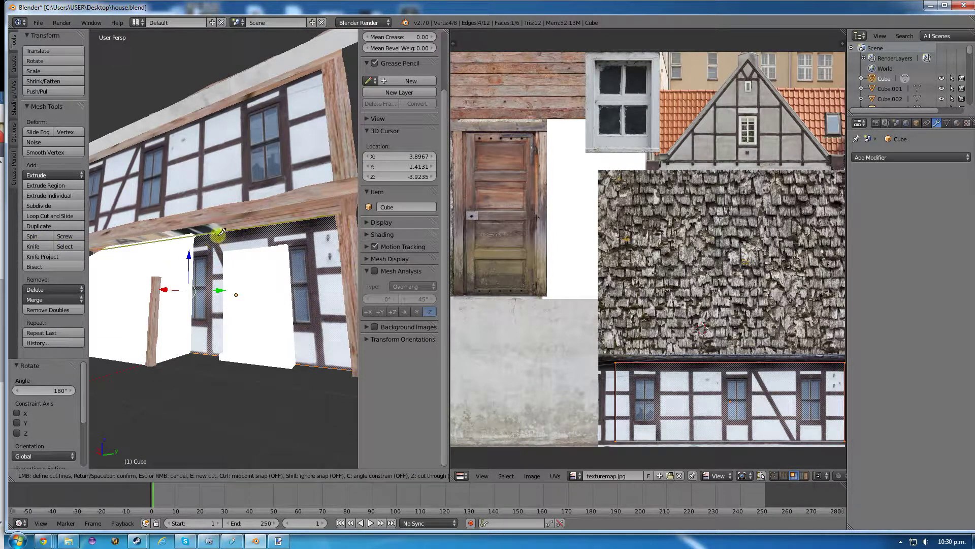
click(215, 231)
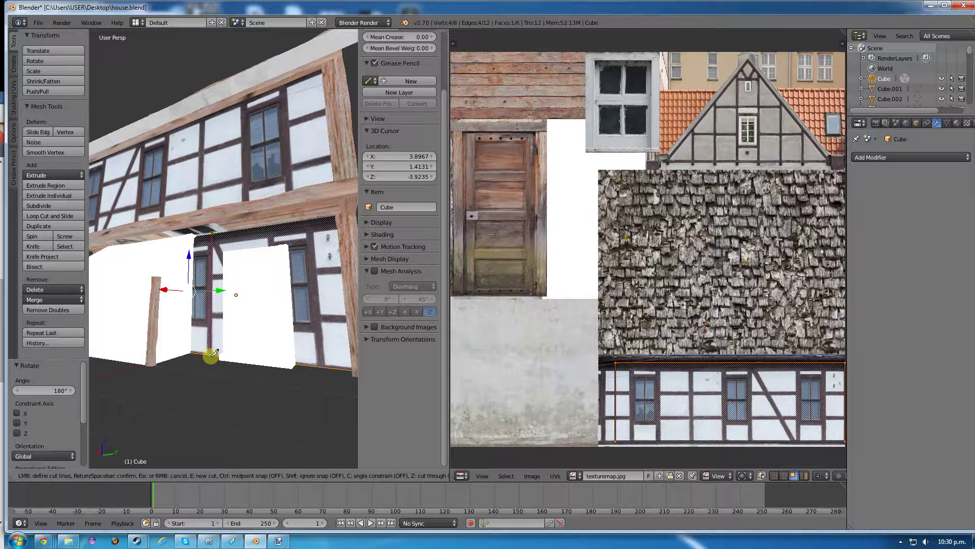
key(Return)
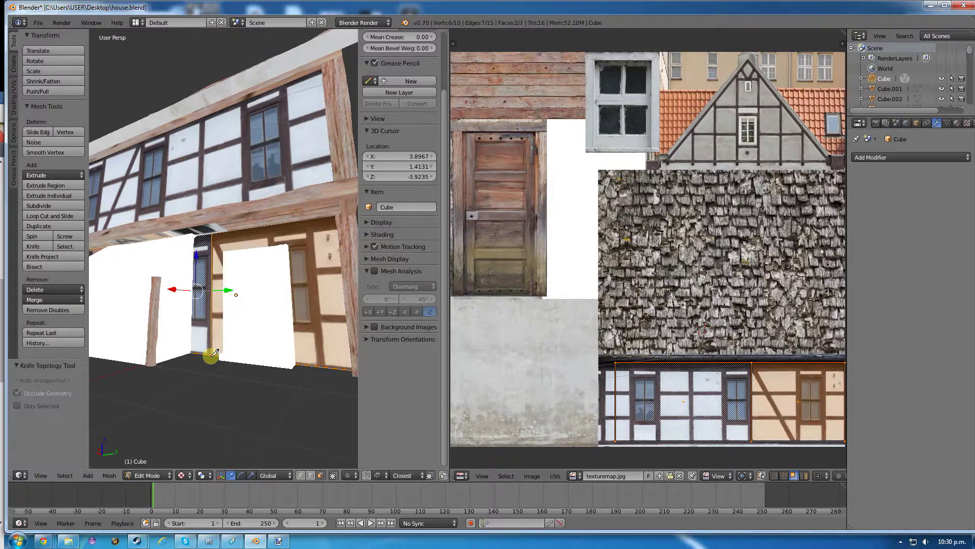
- Move the UVs of the wall section behind the blank door by about -0.239 along X onto the middle window area, and leave Edit Mode
right_click(218, 268)
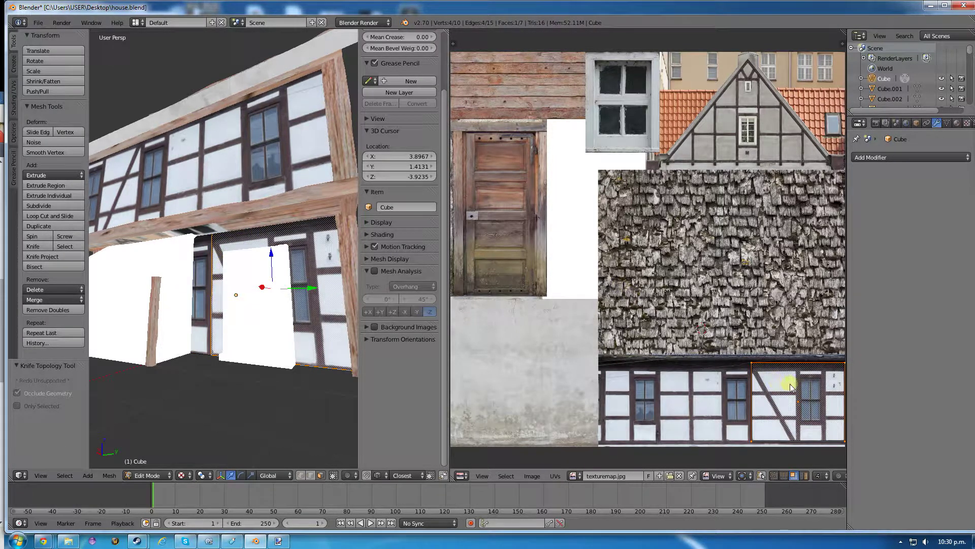
key(g)
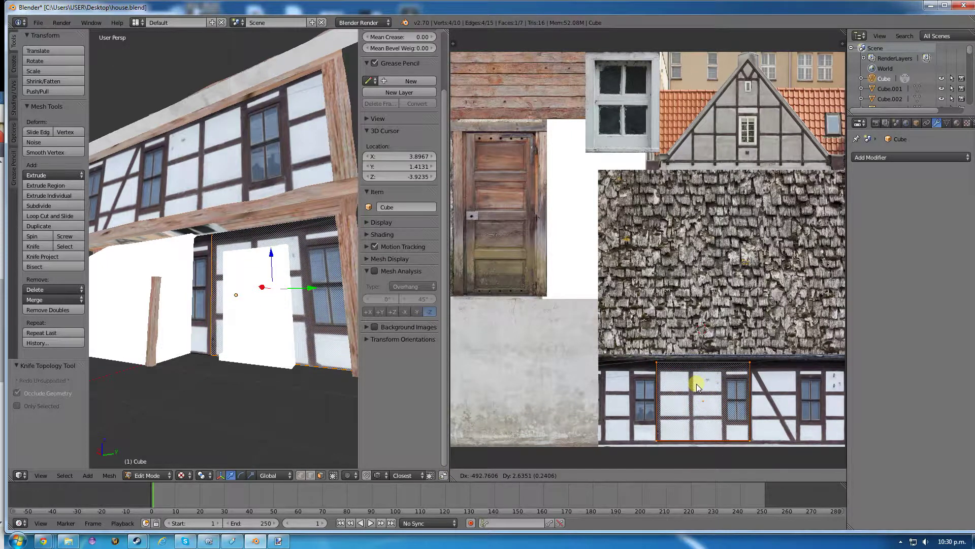
click(696, 384)
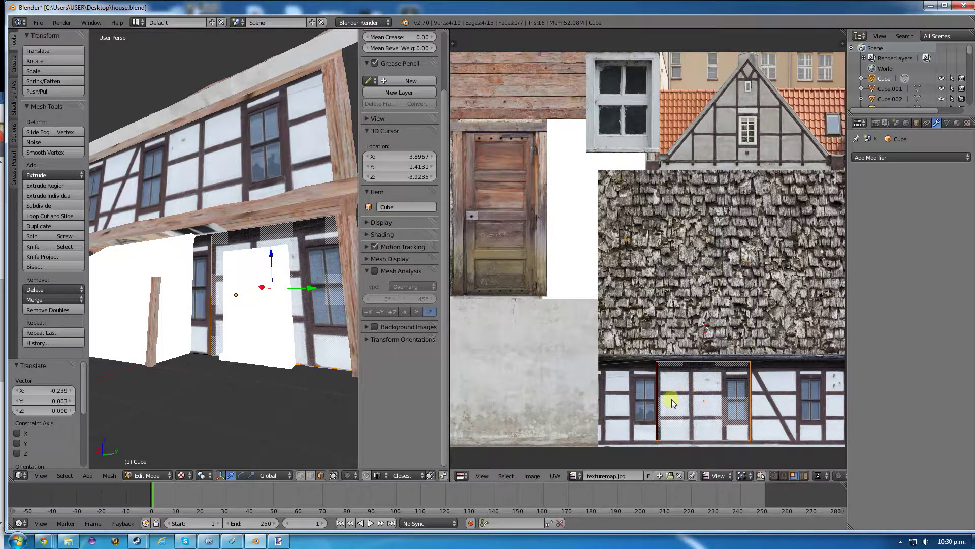
key(Tab)
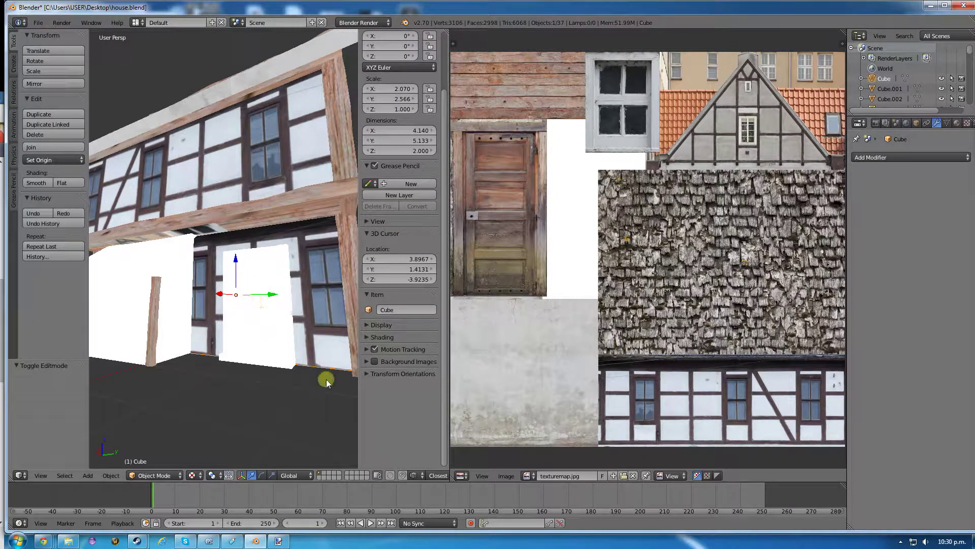
key(Tab)
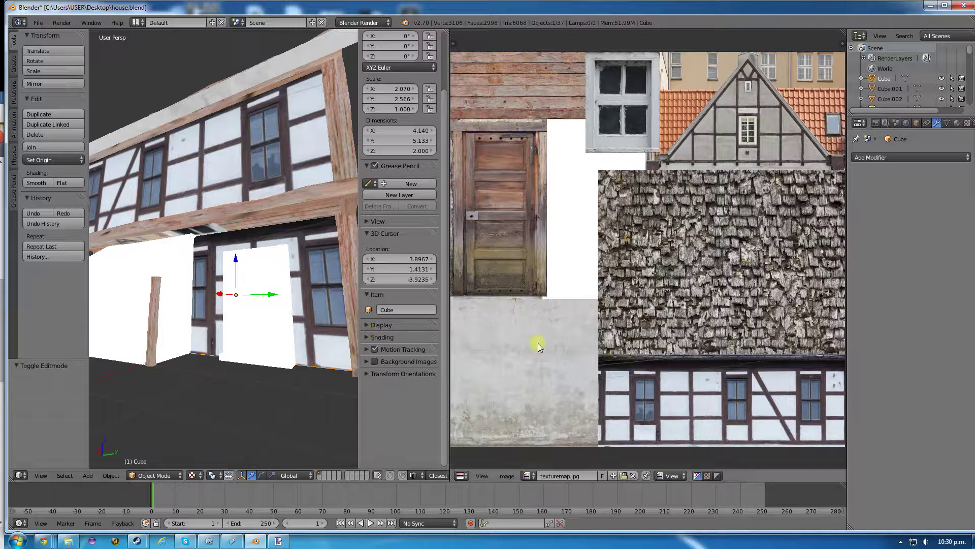
- Nudge the UVs of the wall section behind the blank door to align with the middle window area, and leave Edit Mode
key(g)
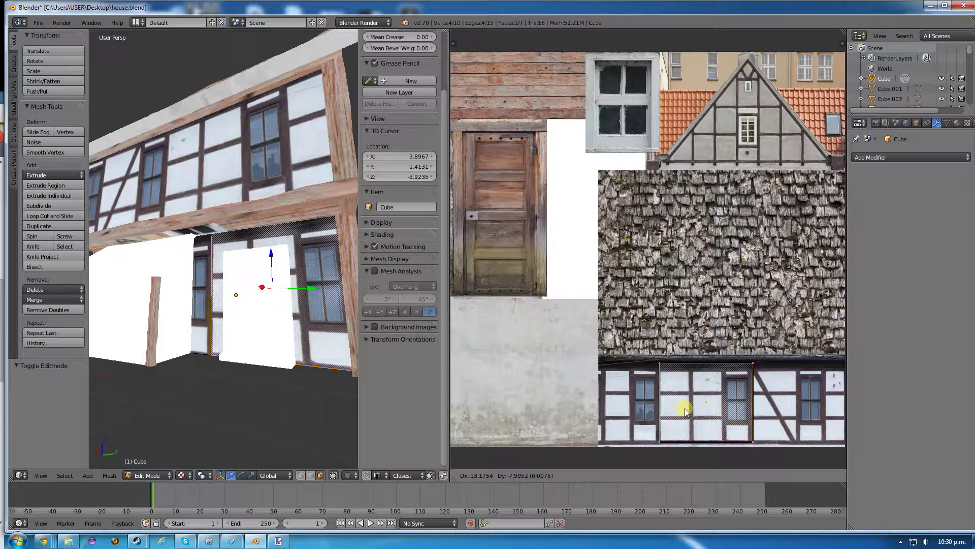
click(685, 409)
key(Tab)
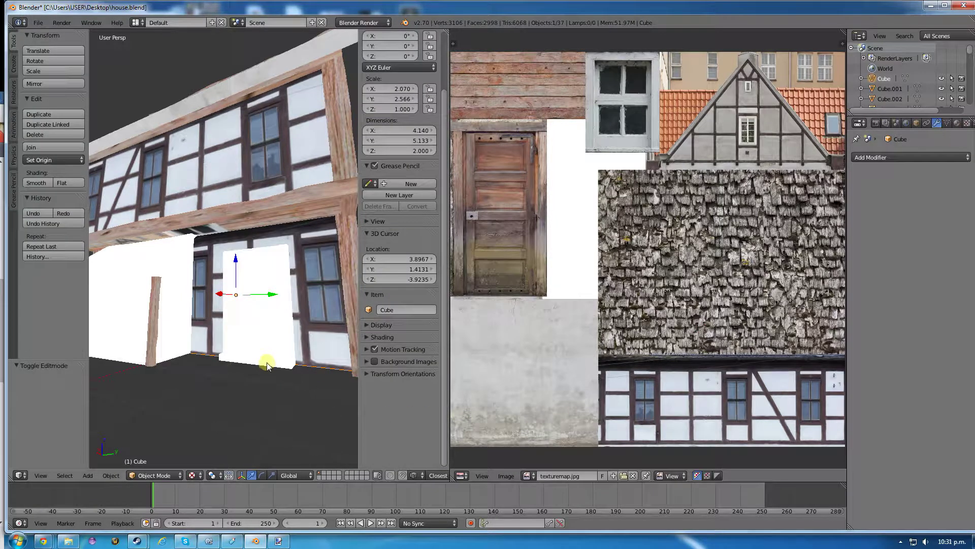
- Move the gable-side ground-floor wall's UVs by 0.440 along X and -0.723 along Y onto the half-timbered strip, and scale them by 0.620
key(Tab)
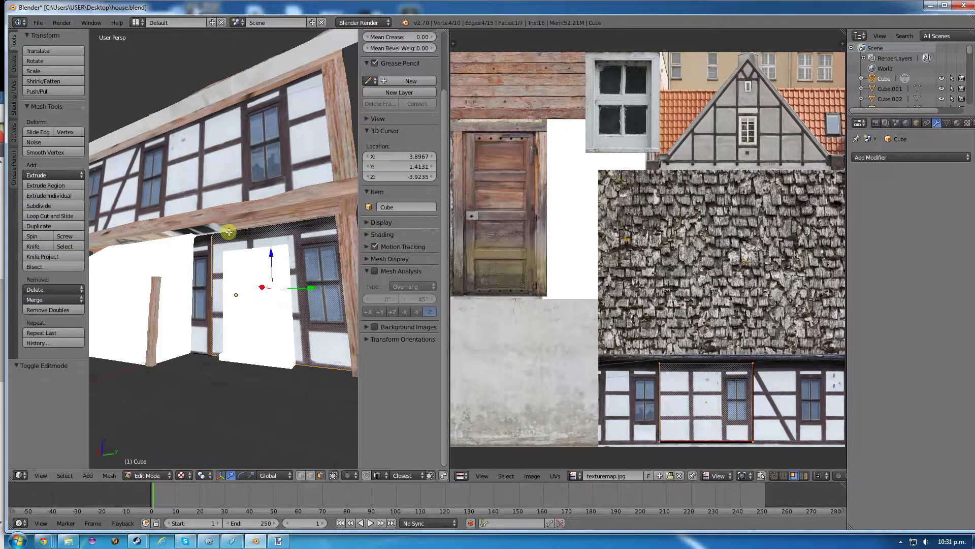
scroll(263, 275, down, 4)
middle_drag(263, 275, 184, 316)
right_click(170, 304)
scroll(201, 344, down, 2)
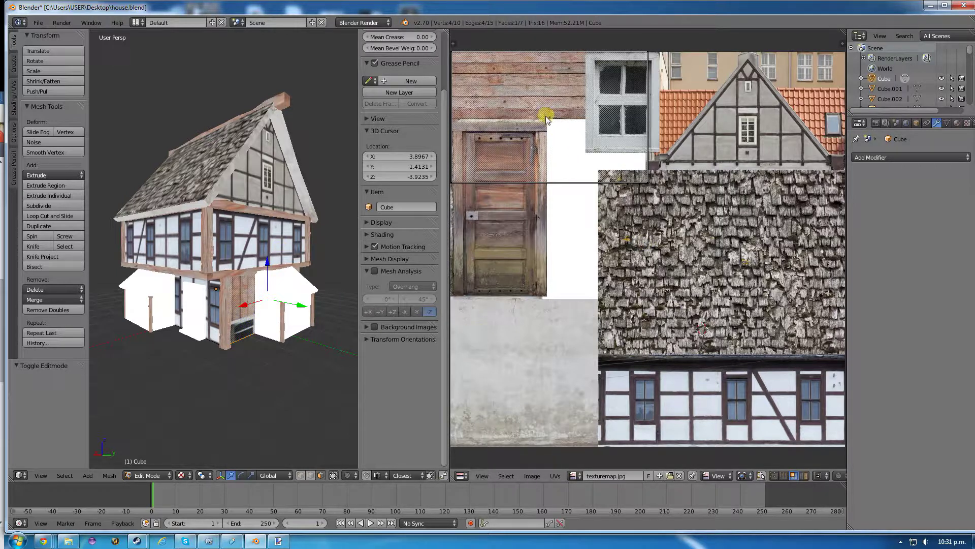
key(g)
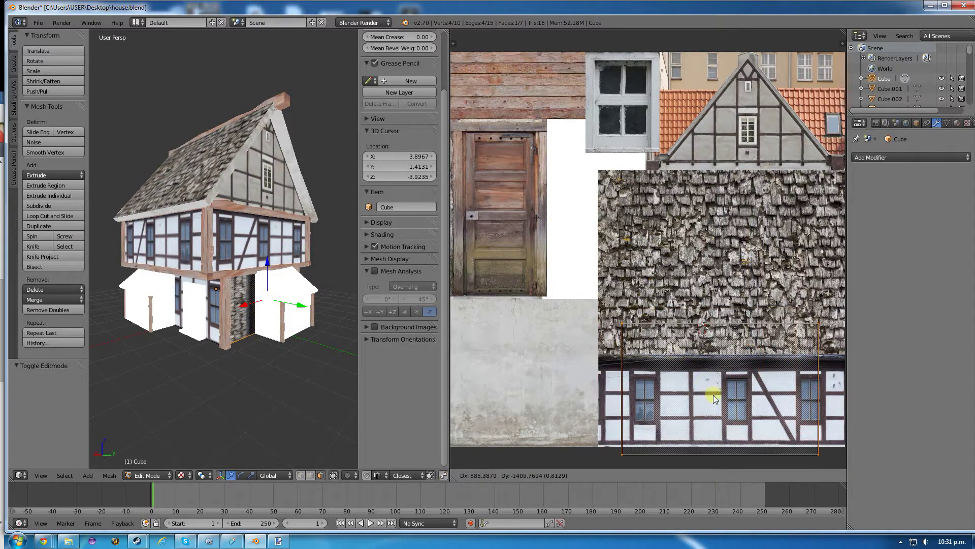
click(717, 409)
key(s)
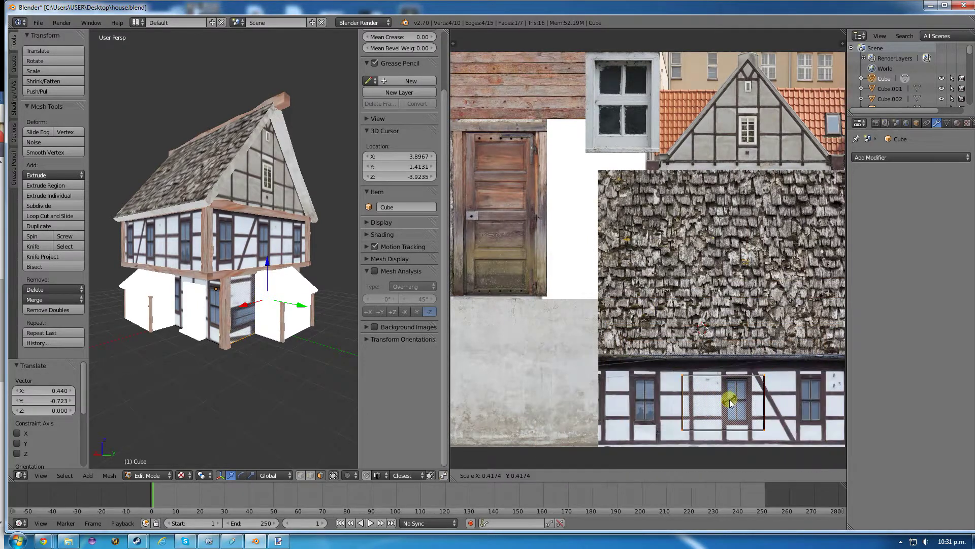
click(732, 402)
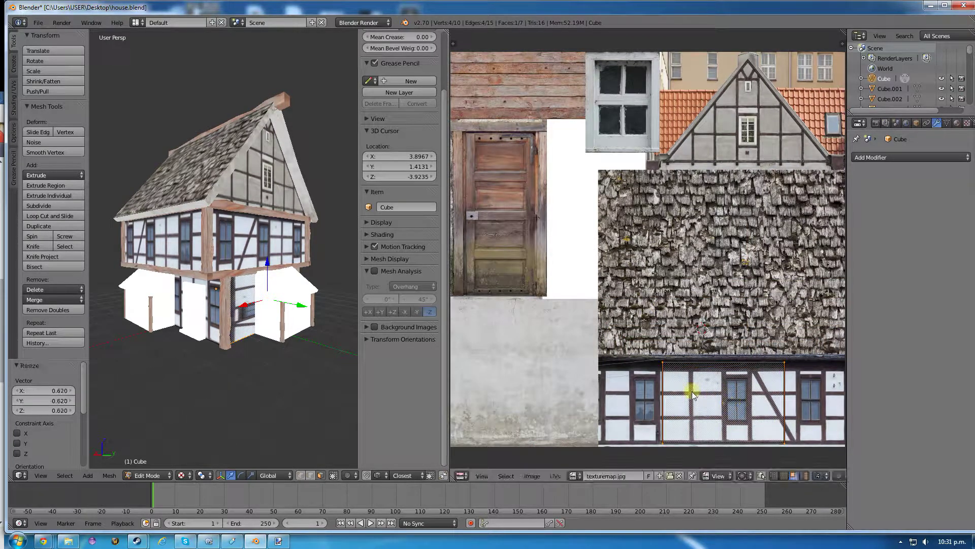
- Rotate the gable-side ground-floor wall's UVs by 90° and scale them by 0.640 along Y to fit the strip's height
key(r)
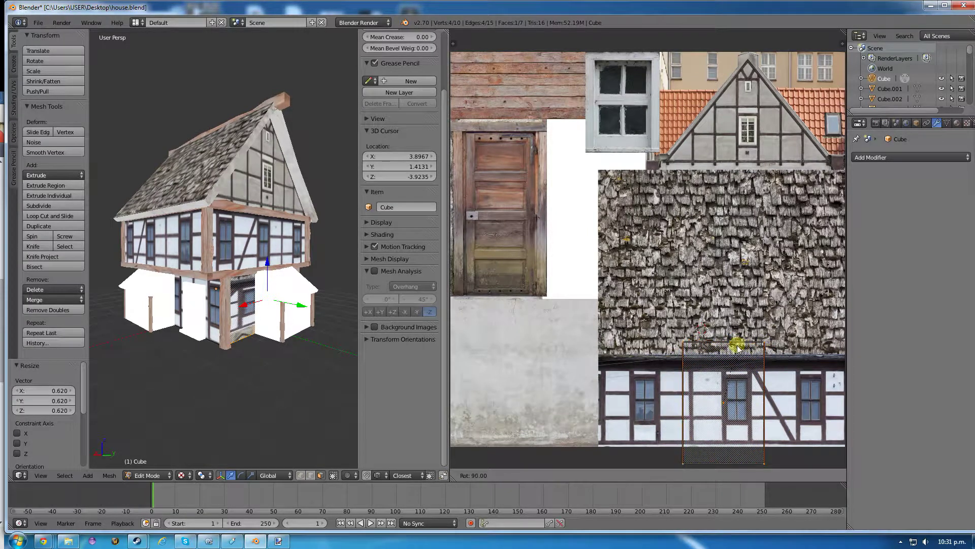
click(732, 343)
key(s)
key(y)
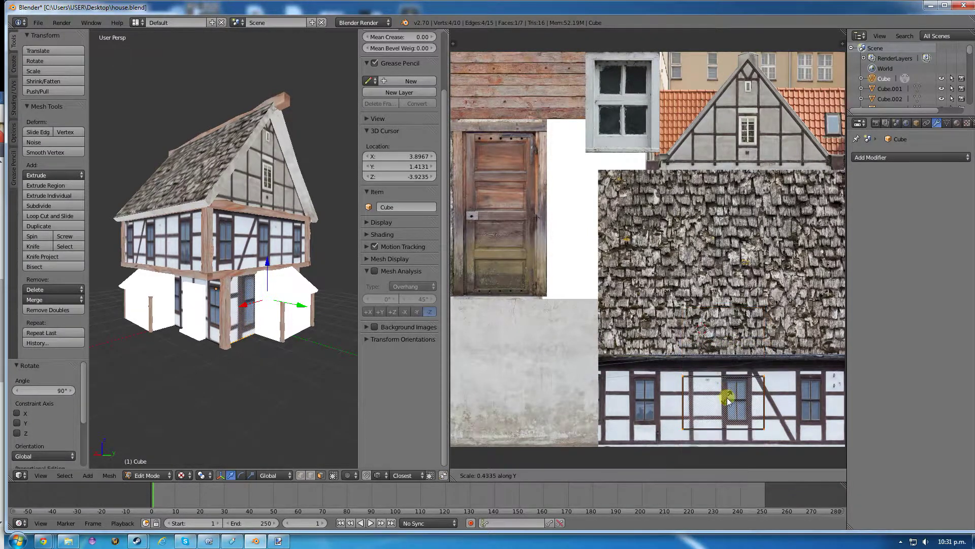
click(727, 401)
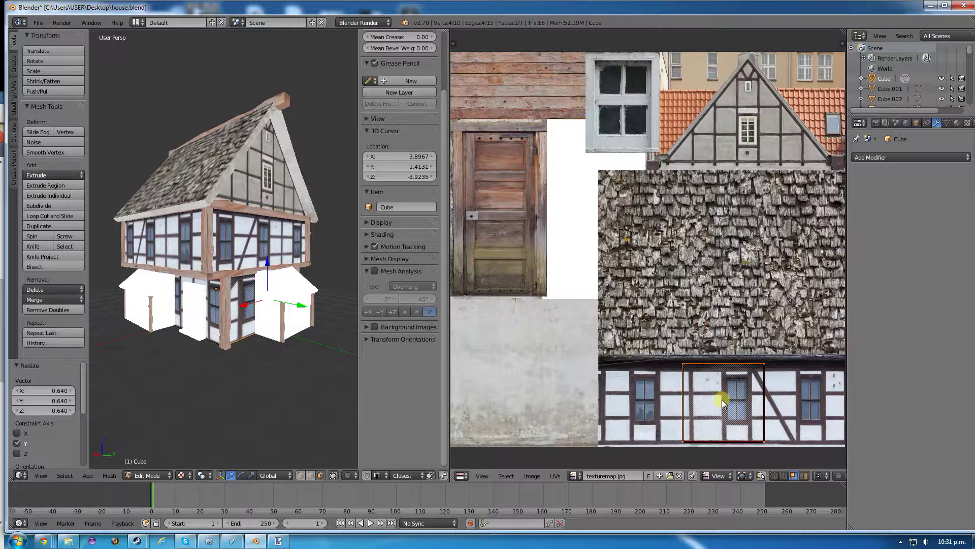
- Scale the gable-side wall's UVs by 1.174 along X and shift them by -0.036 along X and 0.004 along Y around the middle window
key(s)
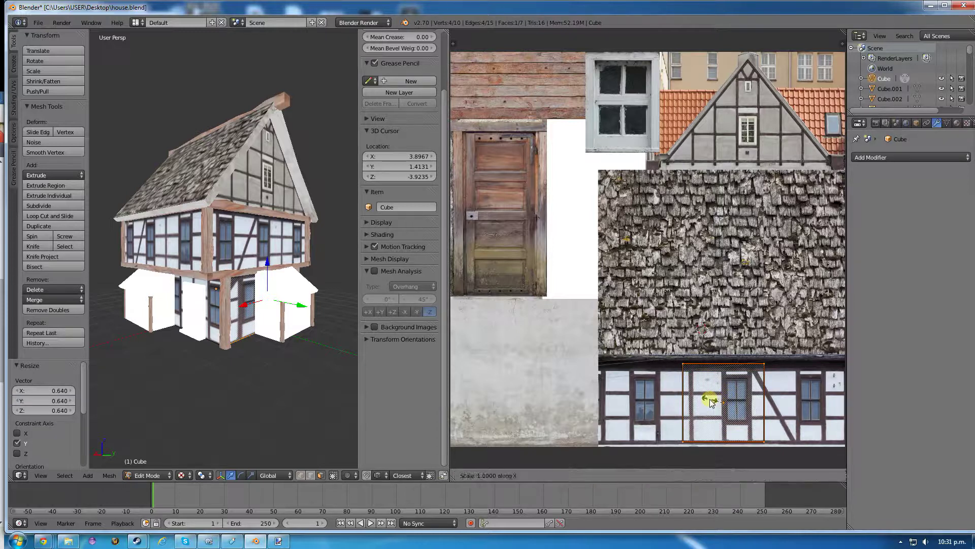
key(x)
click(711, 402)
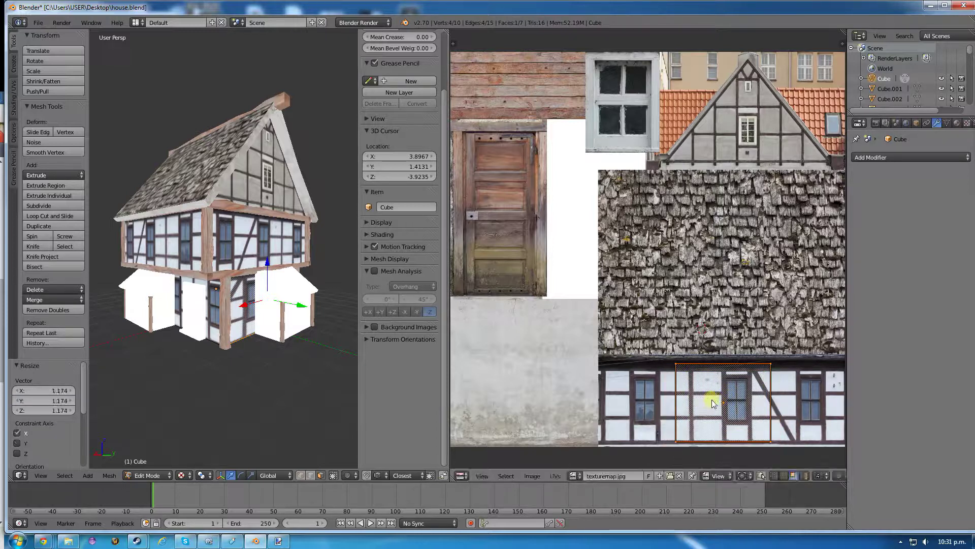
key(g)
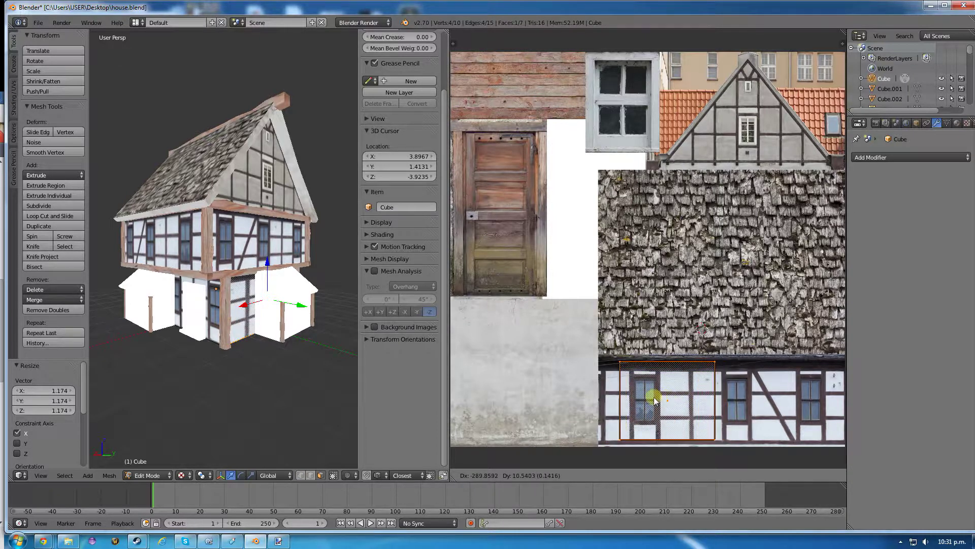
click(698, 399)
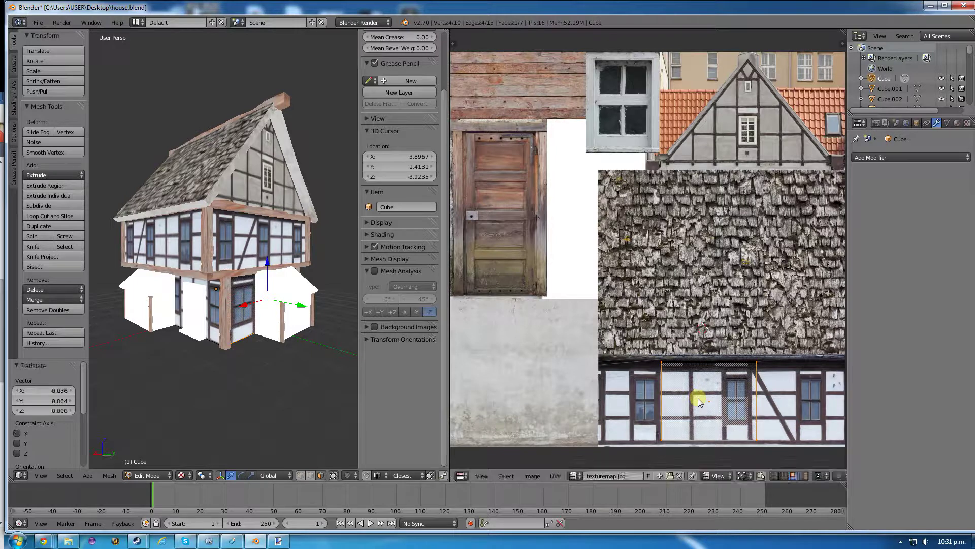
- Save the textured house to house.blend
mouse_move(305, 335)
middle_down()
mouse_move(240, 331)
mouse_move(318, 336)
middle_up()
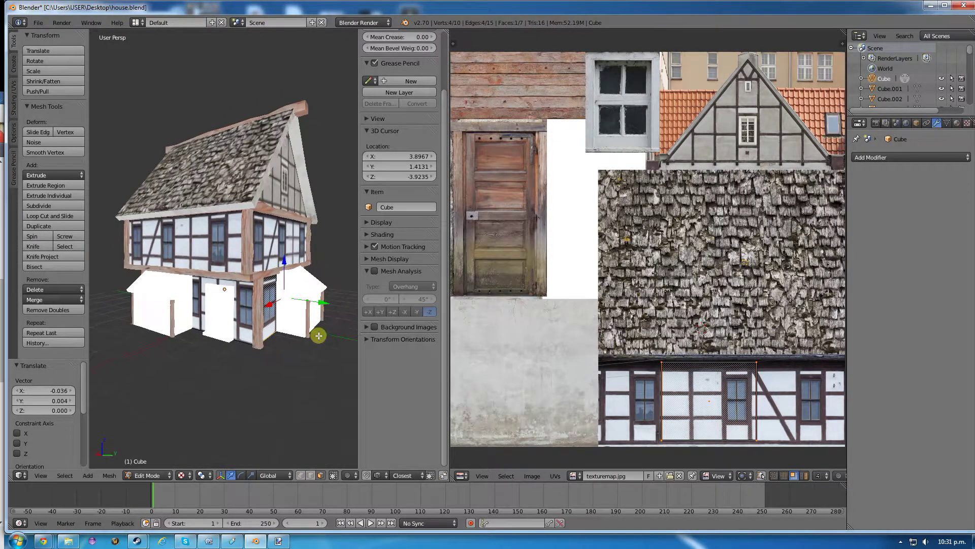
click(38, 23)
click(43, 100)
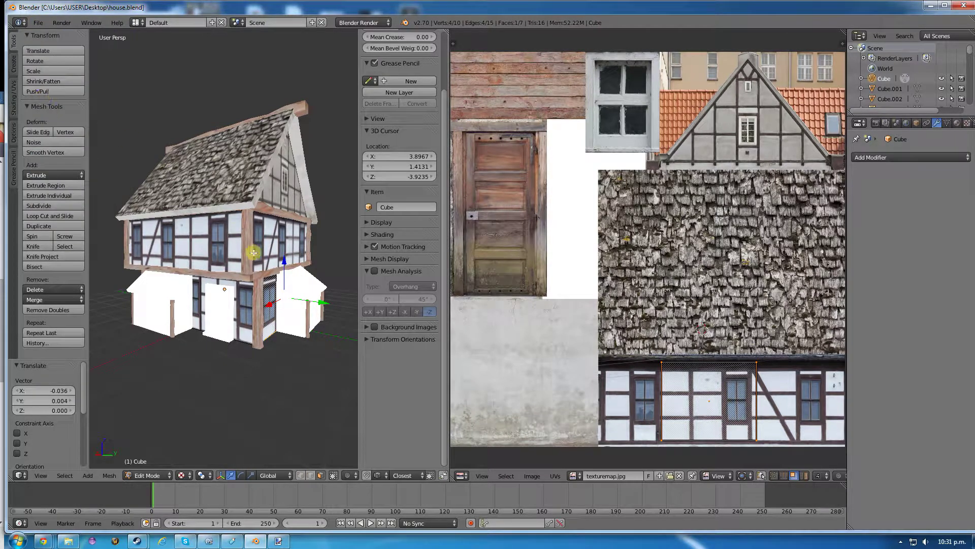
- Open the blank white door object in Edit Mode and set the viewport shading to Solid
middle_drag(234, 277, 201, 306)
right_click(197, 307)
scroll(201, 306, up, 4)
key(Tab)
right_click(267, 335)
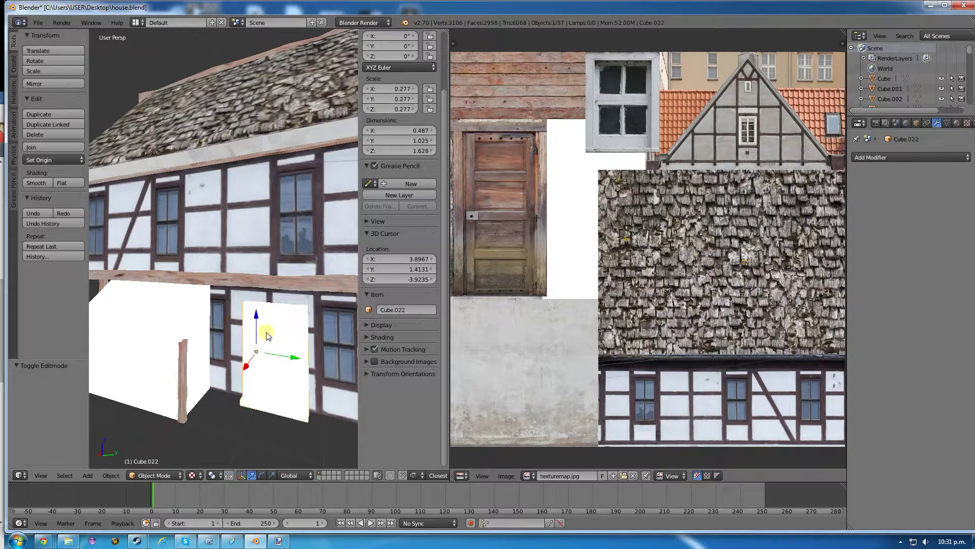
key(Tab)
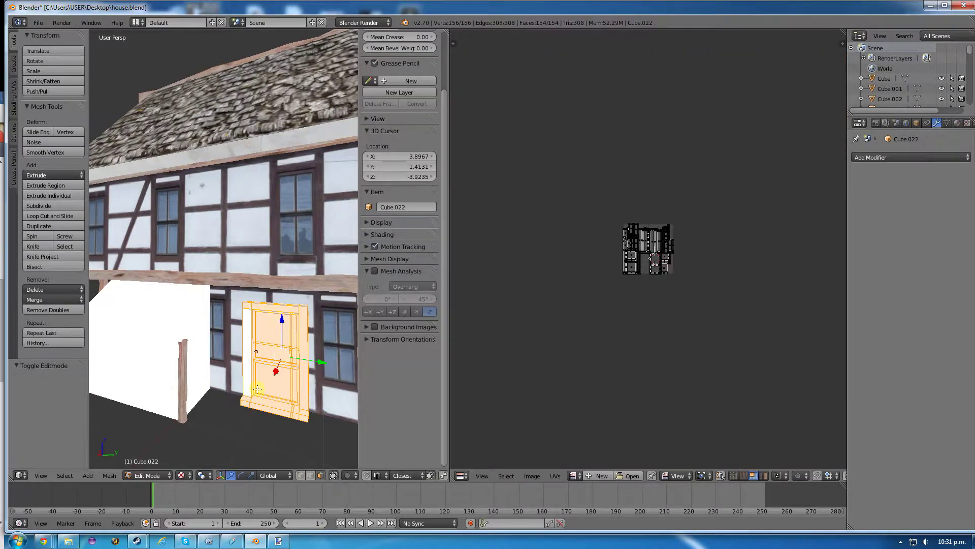
click(184, 475)
click(203, 433)
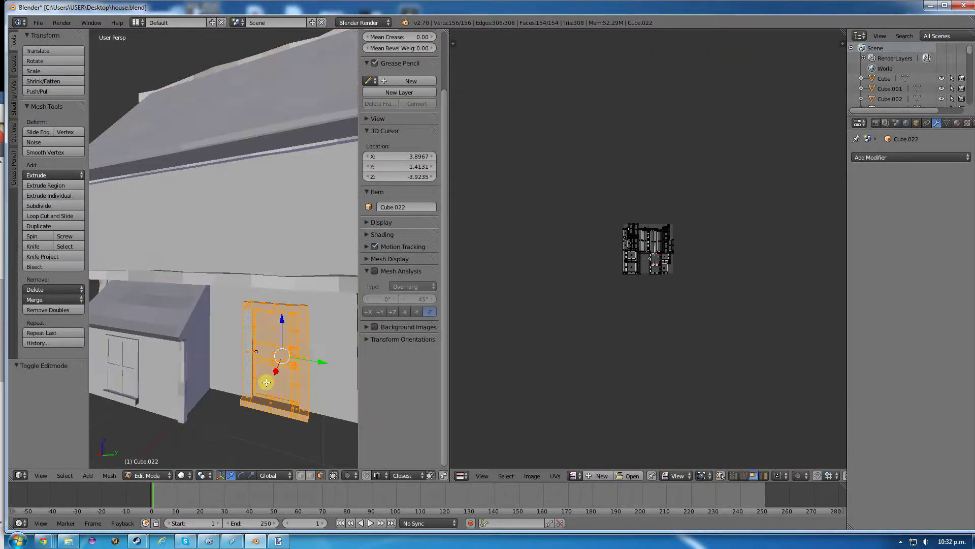
- Delete all of the detailed door's edges and add a cube with radius 1.000 to the emptied mesh
scroll(260, 379, up, 3)
middle_drag(257, 372, 257, 347)
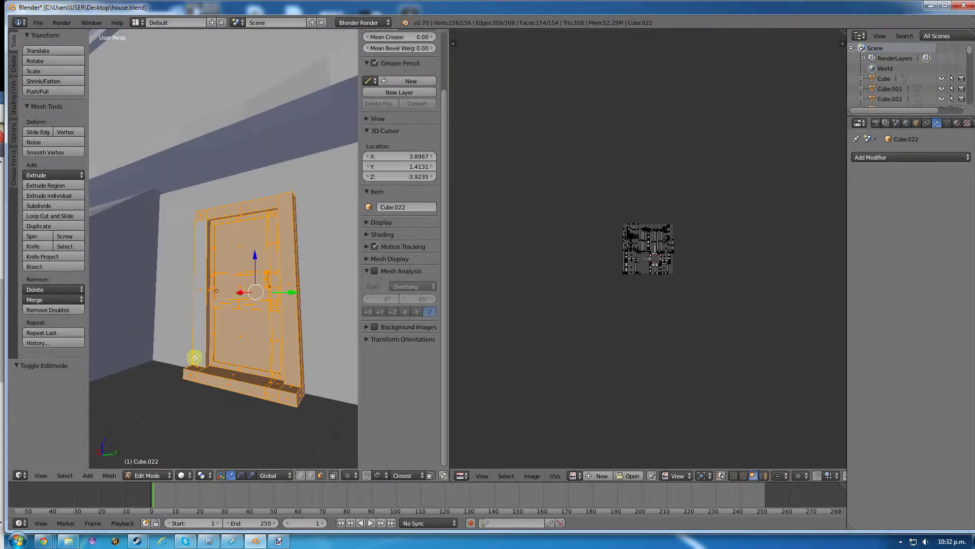
key(x)
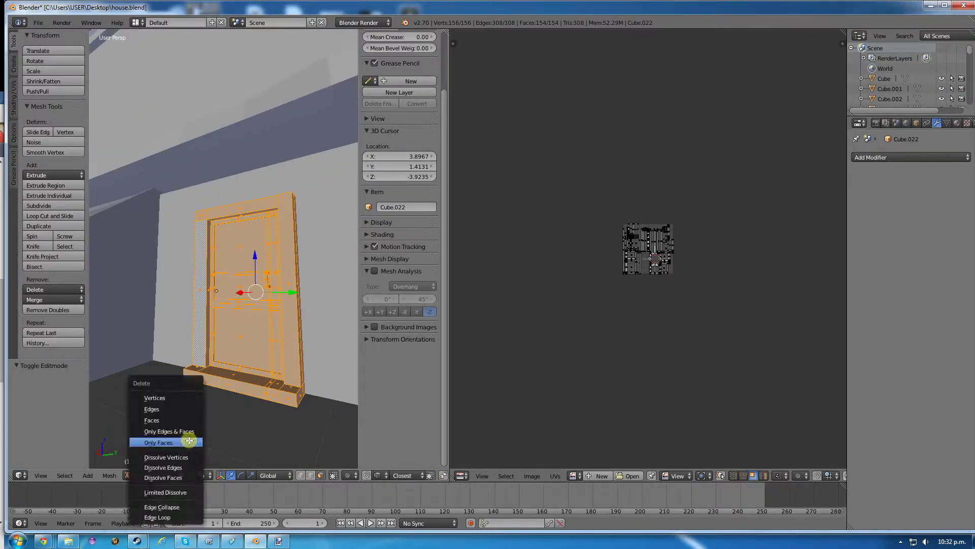
click(157, 409)
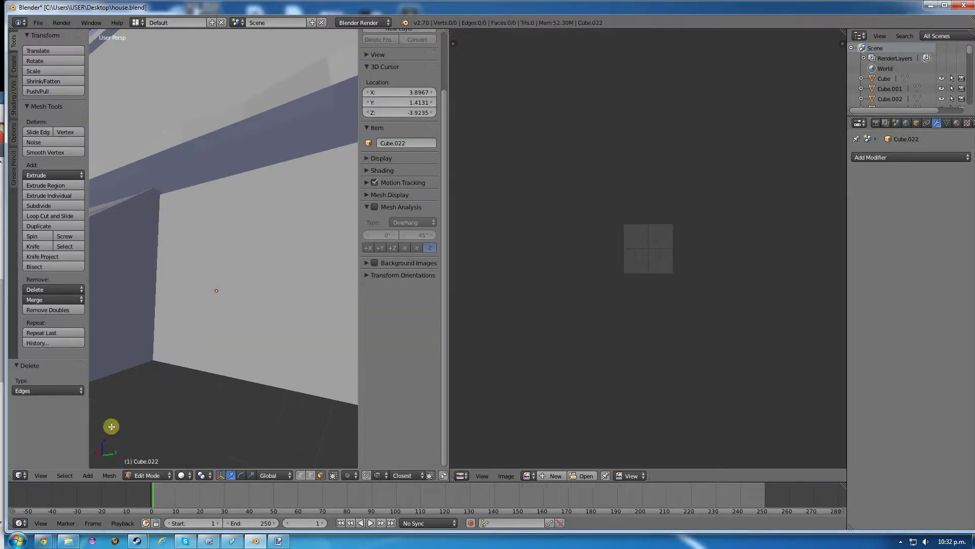
click(92, 475)
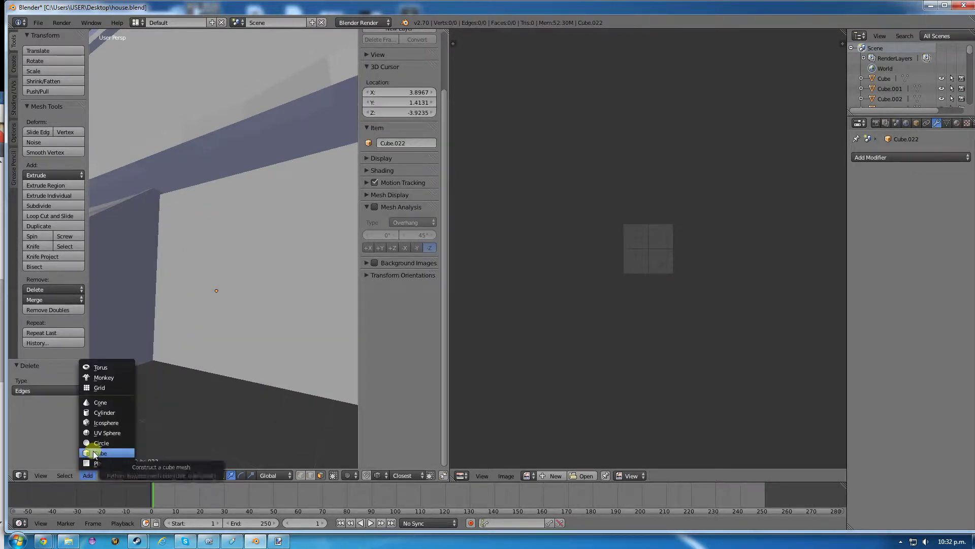
click(95, 454)
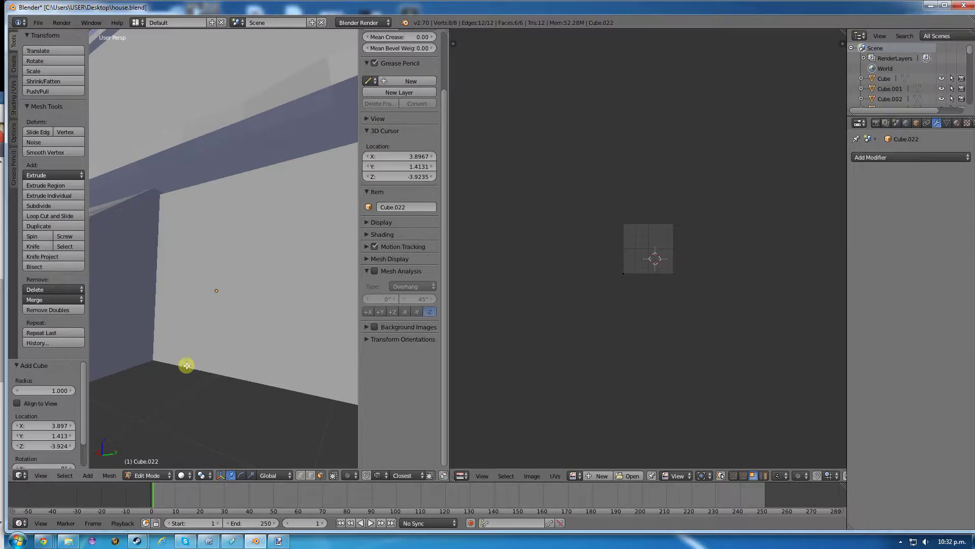
- Enable snapping, choose a snap element, and move the new cube by -0.827 in X, 0.153 in Y and 2.922 in Z toward the house
scroll(188, 365, down, 10)
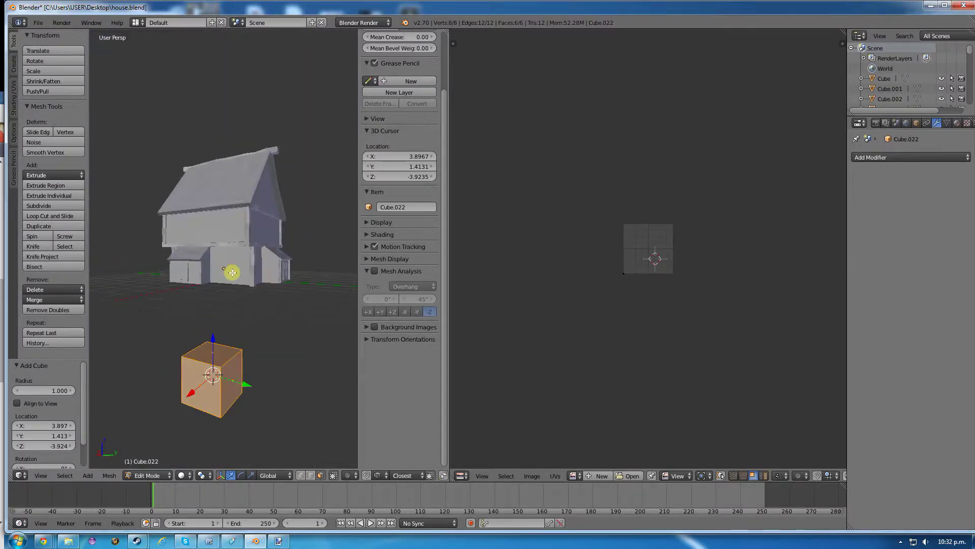
middle_drag(232, 272, 230, 294)
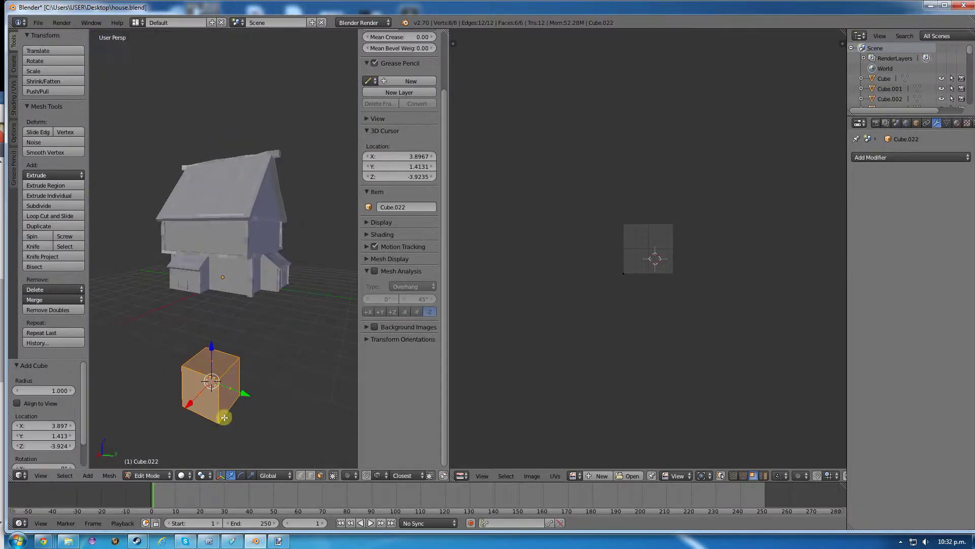
click(366, 475)
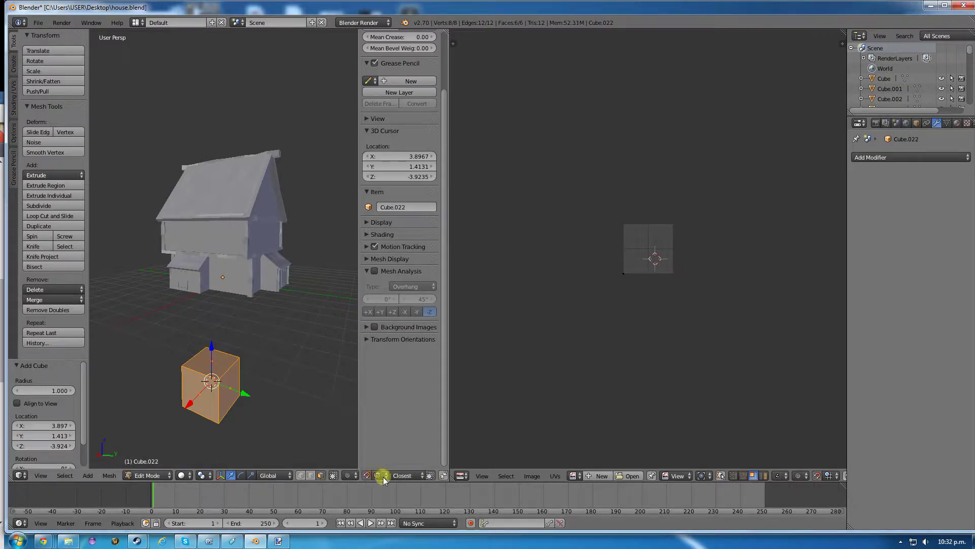
click(377, 475)
click(392, 452)
key(g)
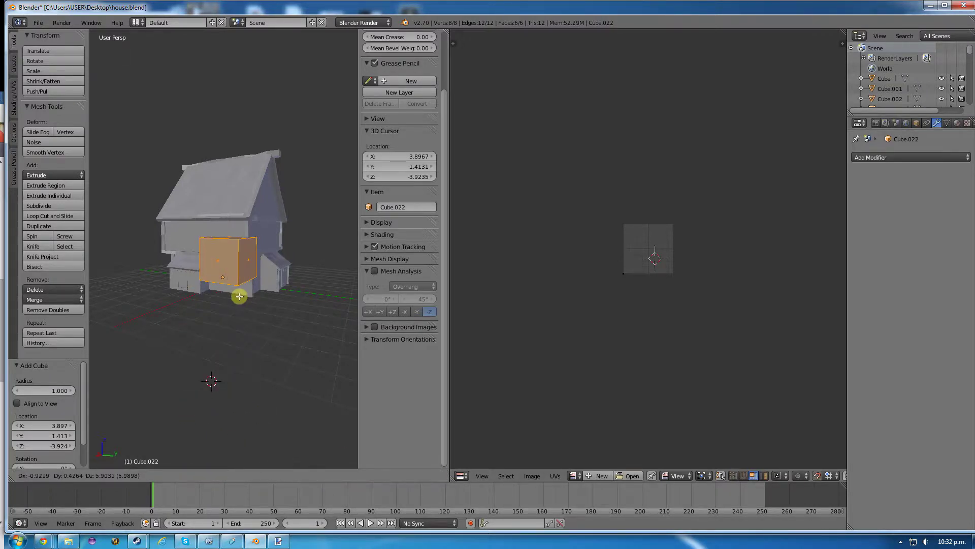
click(238, 293)
- Reposition the cube in front of the long ground-floor wall and raise it by 1.410 along Z
scroll(223, 320, up, 8)
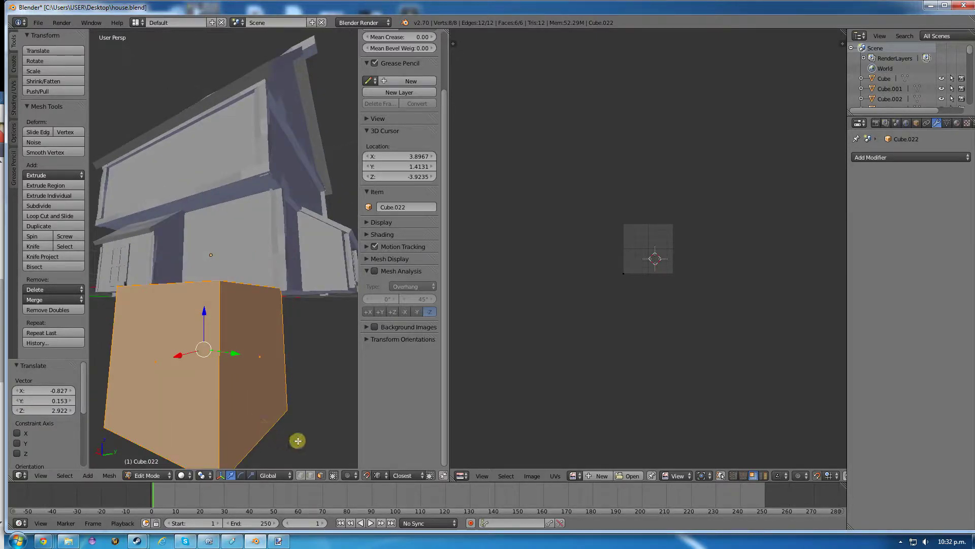
key(g)
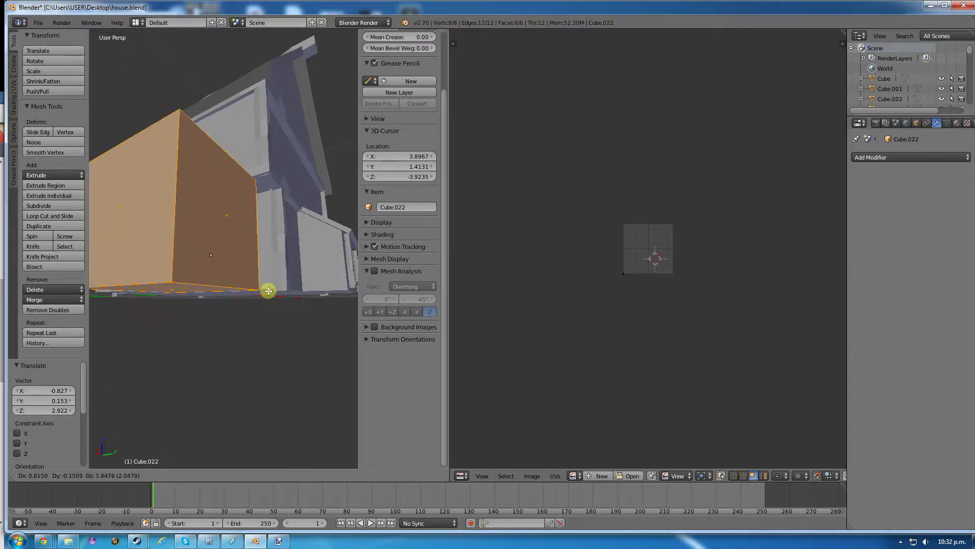
click(269, 297)
middle_drag(266, 300, 232, 348)
drag(233, 347, 244, 283)
middle_drag(244, 283, 253, 313)
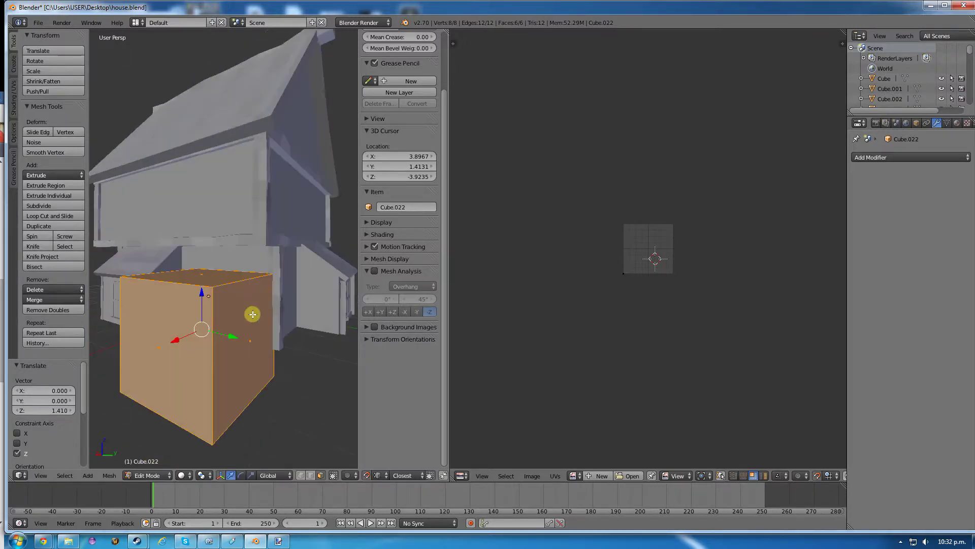
- Slim the cube into a door slab: move its front face by -1.138 and a further -0.546 along X, and its side face by -0.954 along Y
right_click(168, 349)
drag(130, 359, 261, 320)
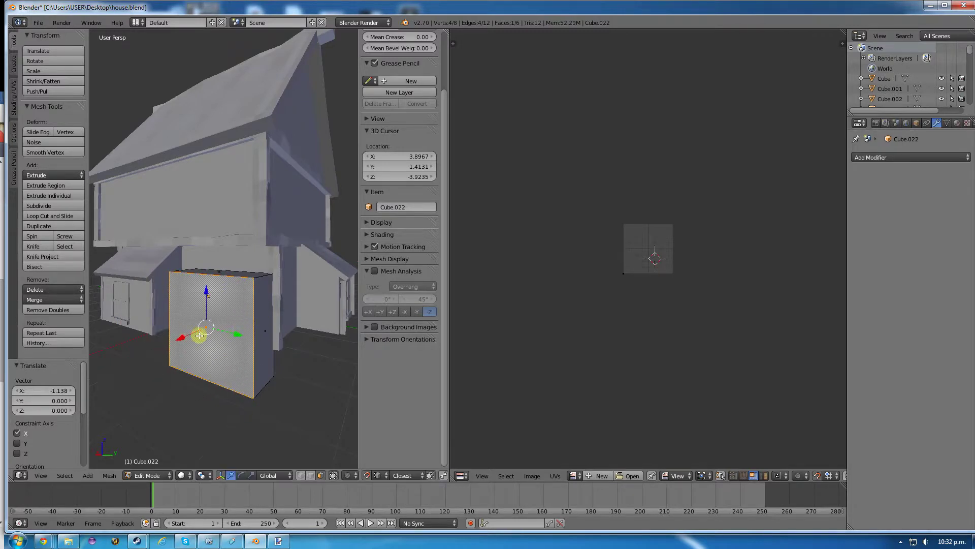
mouse_move(181, 343)
mouse_down()
mouse_move(214, 335)
mouse_move(196, 331)
mouse_up()
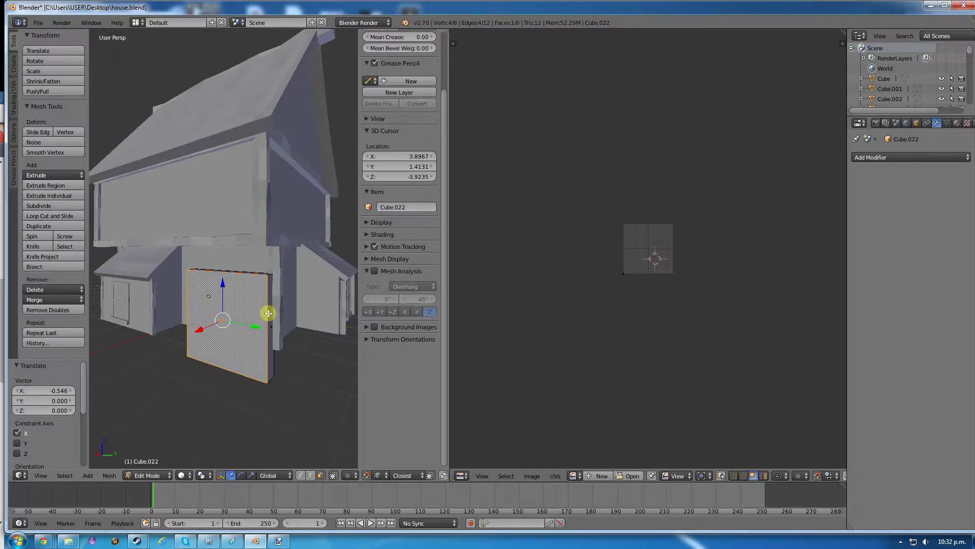
right_click(268, 313)
drag(311, 335, 267, 321)
middle_drag(268, 321, 220, 272)
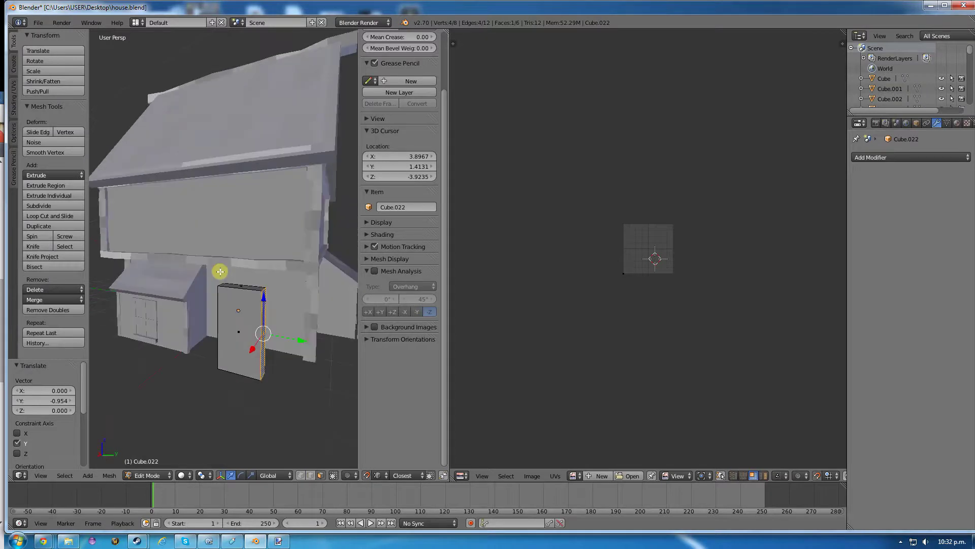
- Raise the whole door slab by 0.327 along Z, and lower its top face slightly
click(265, 300)
key(a)
key(a)
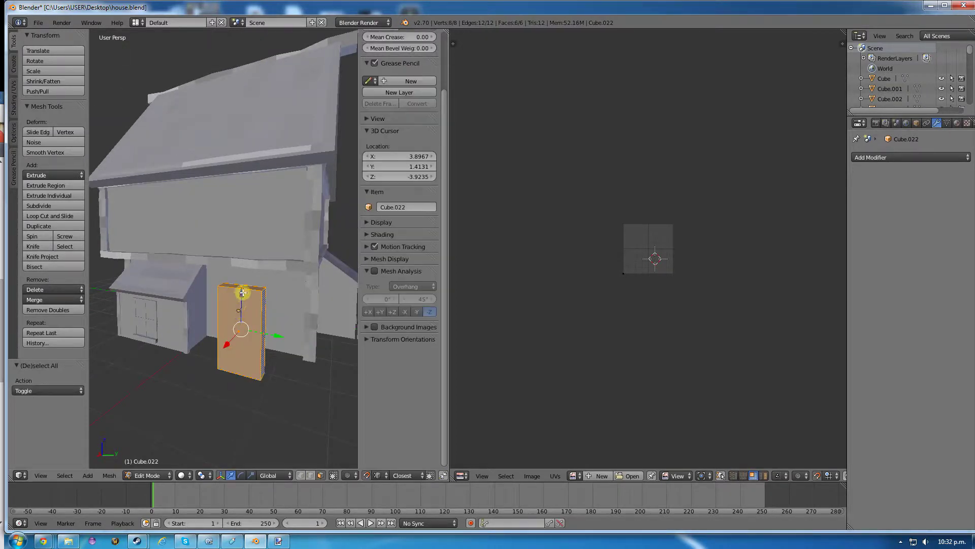
drag(243, 292, 245, 280)
right_click(242, 272)
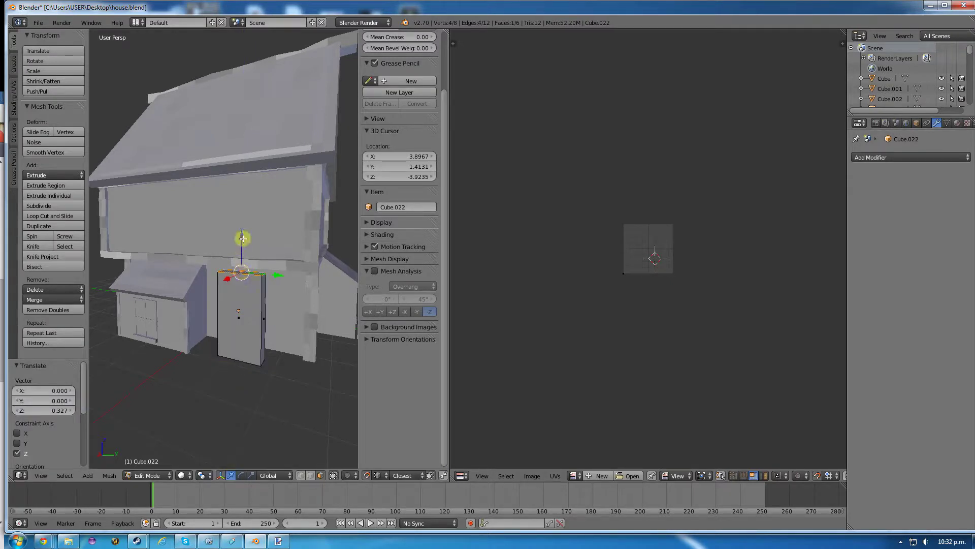
drag(243, 238, 244, 255)
- Raise the whole door slab by 0.120 along Z and shift it by -0.034 in X, 0.133 in Y and 0.173 in Z
middle_drag(234, 305, 221, 246)
key(a)
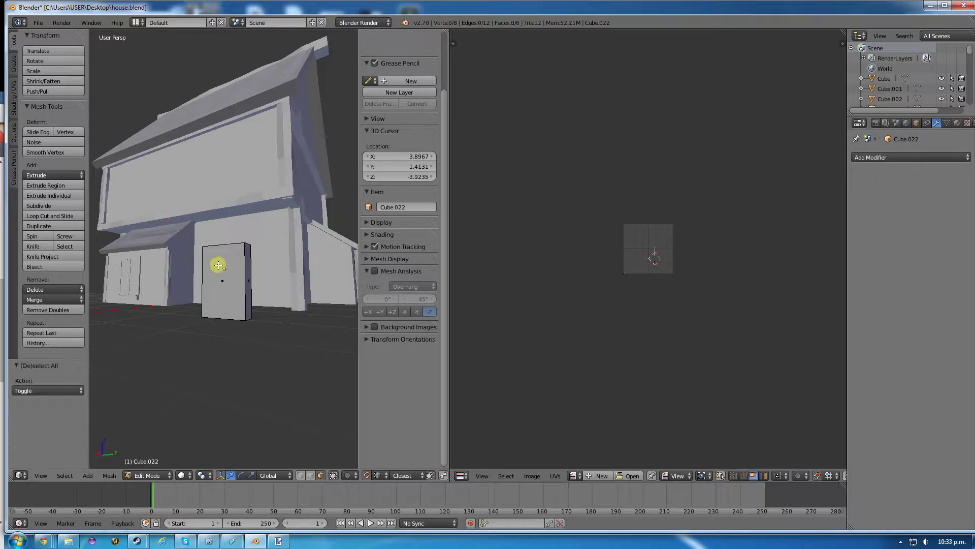
key(a)
drag(227, 245, 227, 241)
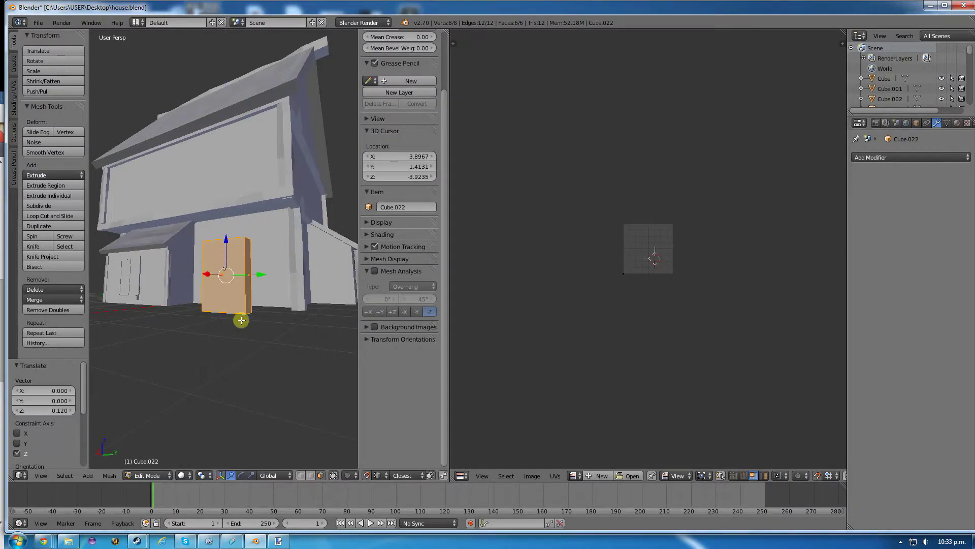
key(v)
middle_drag(247, 278, 246, 279)
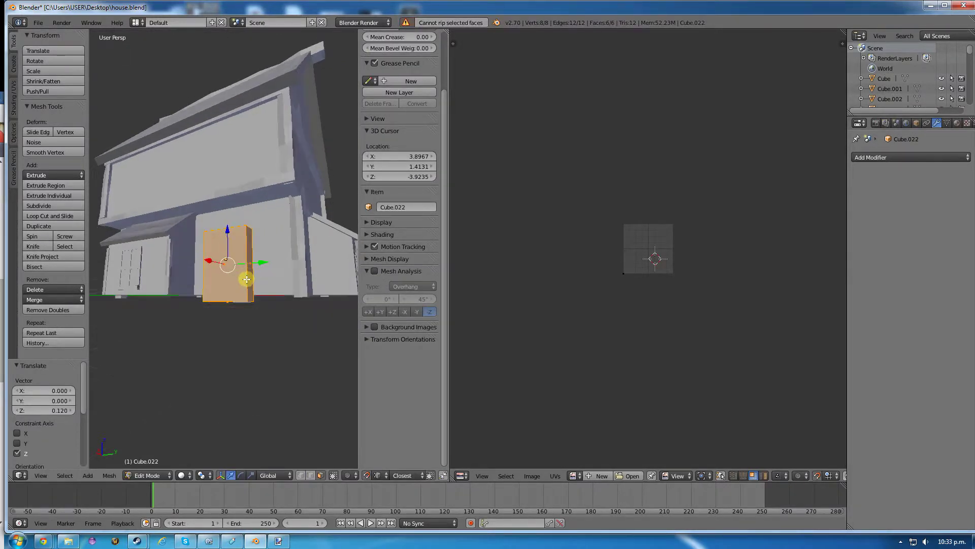
key(g)
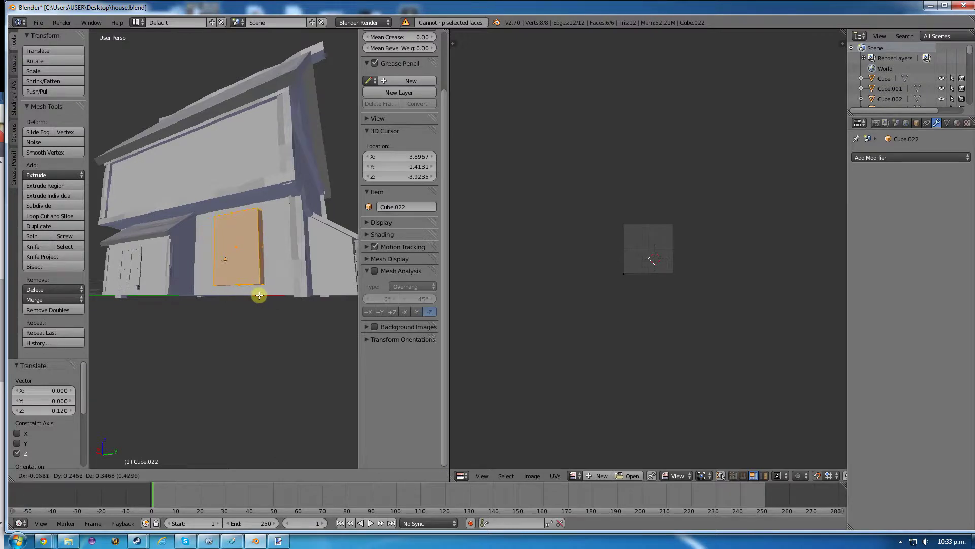
click(256, 299)
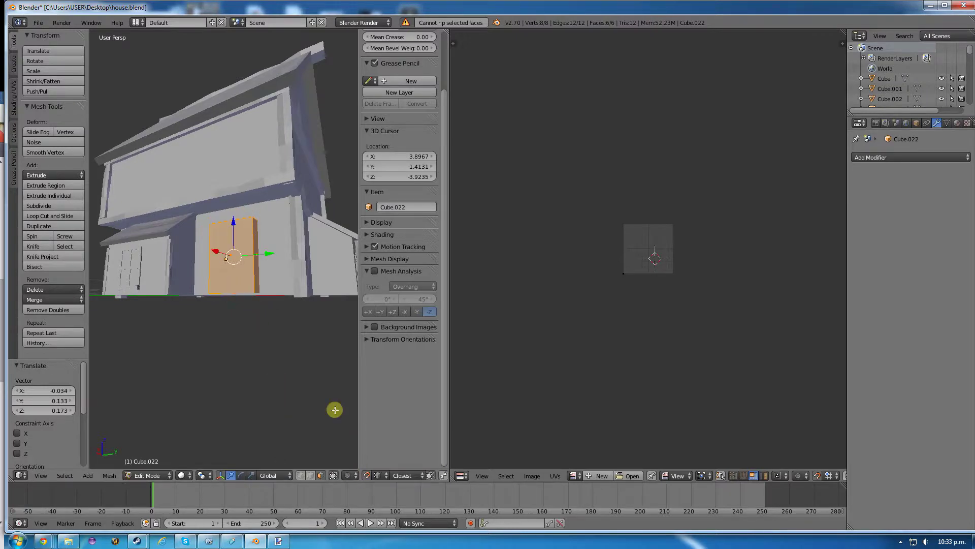
- Set the snap element to Edge and move the door slab by 0.034 in X, 0.120 in Y and -0.030 in Z
click(384, 475)
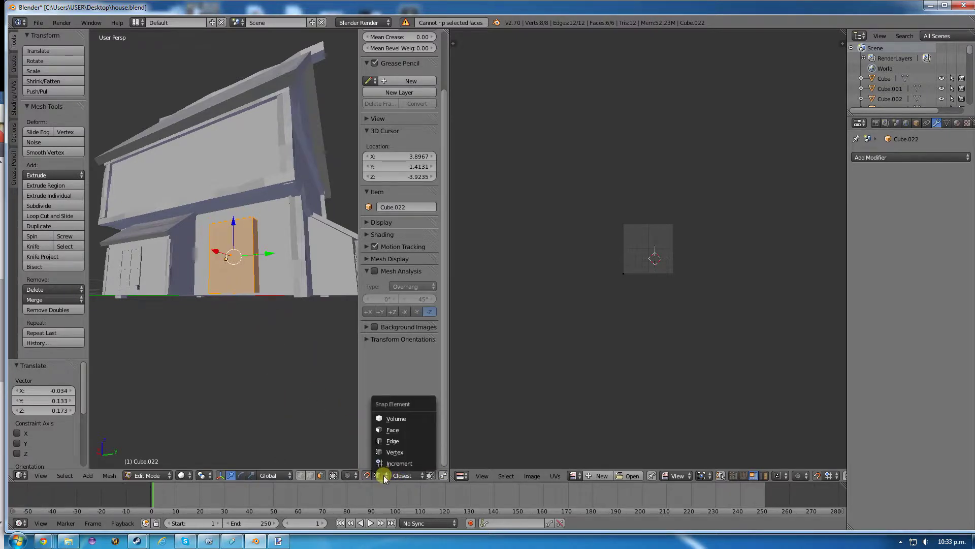
click(393, 440)
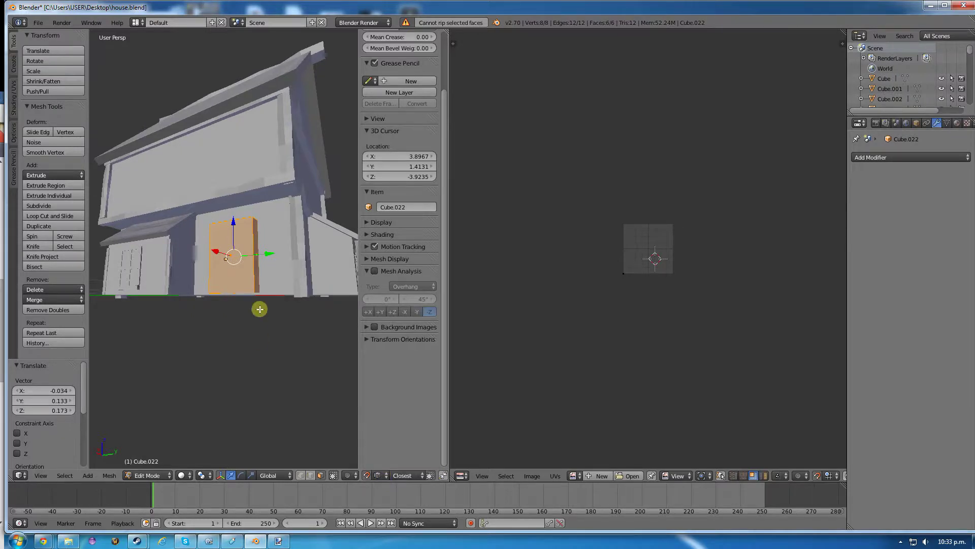
middle_drag(259, 308, 212, 288)
scroll(211, 288, up, 5)
key(g)
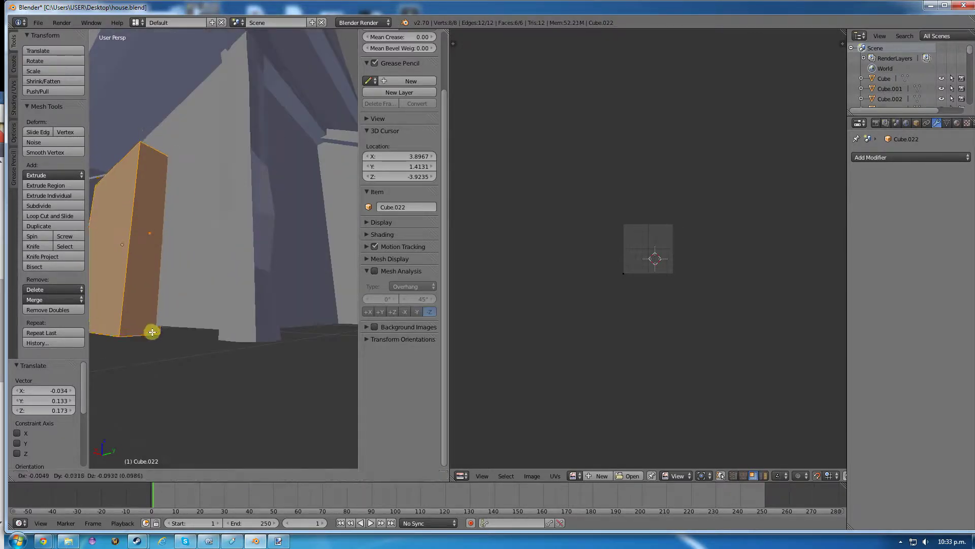
click(168, 323)
middle_drag(168, 323, 154, 298)
- Move the door's front face by -0.154 along X and inset it with a thickness of 0.4163 to form a frame
right_click(233, 314)
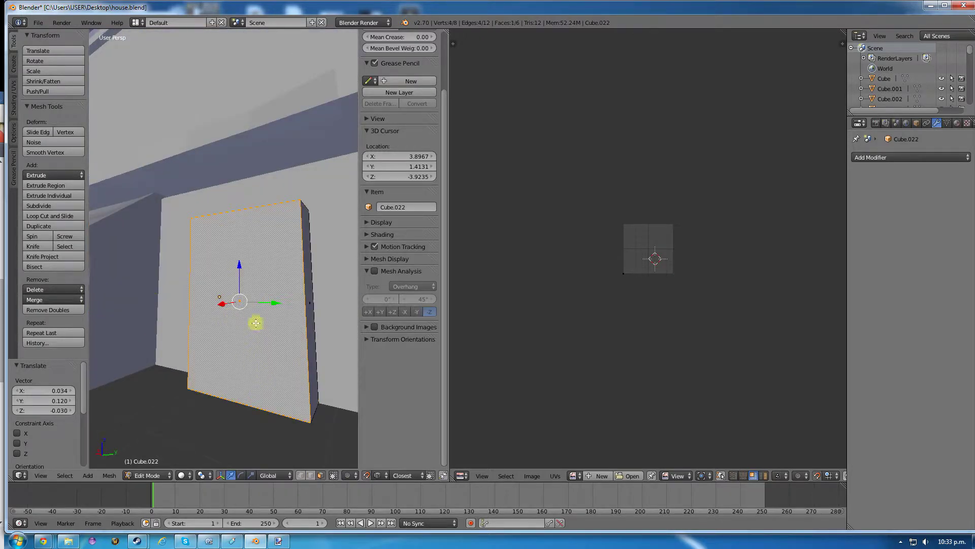
drag(224, 305, 228, 305)
mouse_move(229, 305)
middle_down()
mouse_move(211, 300)
mouse_move(250, 302)
mouse_move(225, 296)
middle_up()
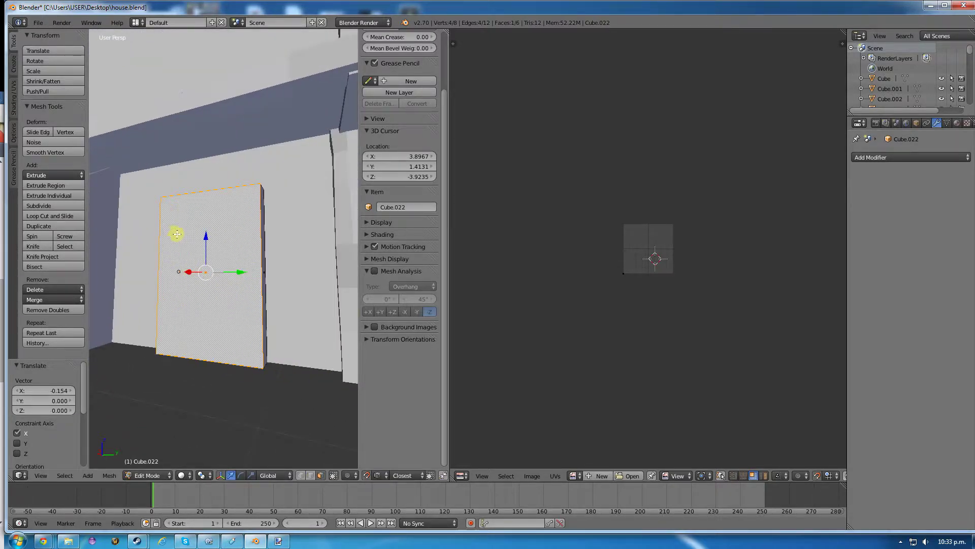
key(i)
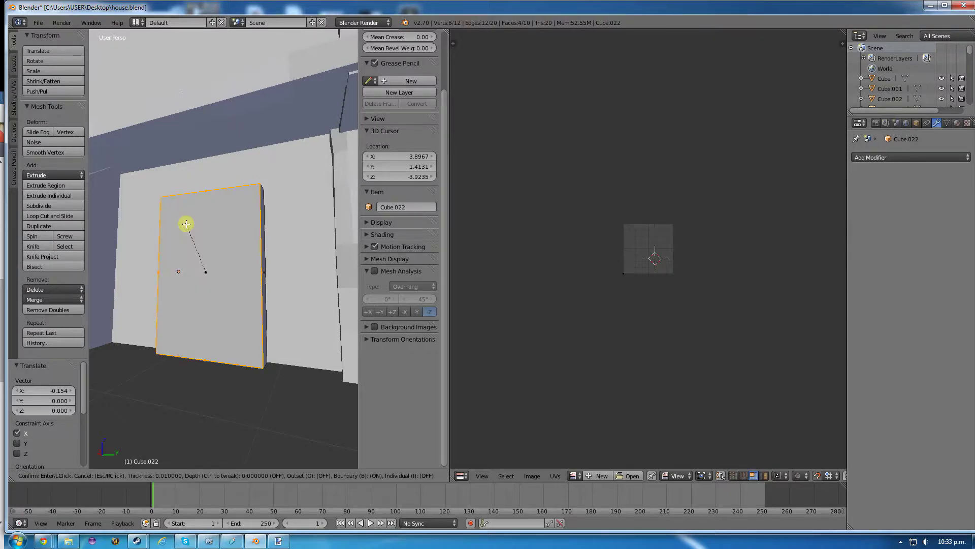
click(200, 266)
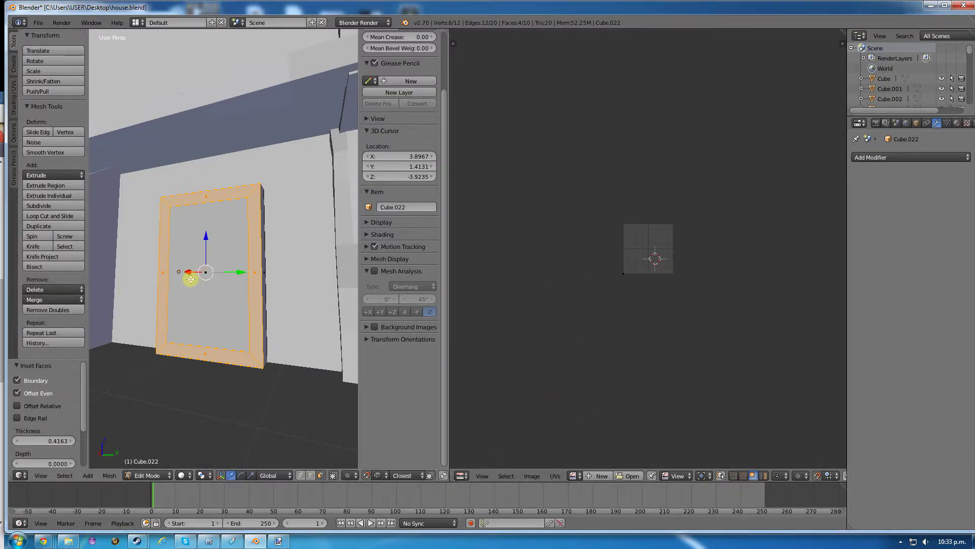
- Assign the image texturemap.jpg to all of the door's faces
key(a)
click(573, 475)
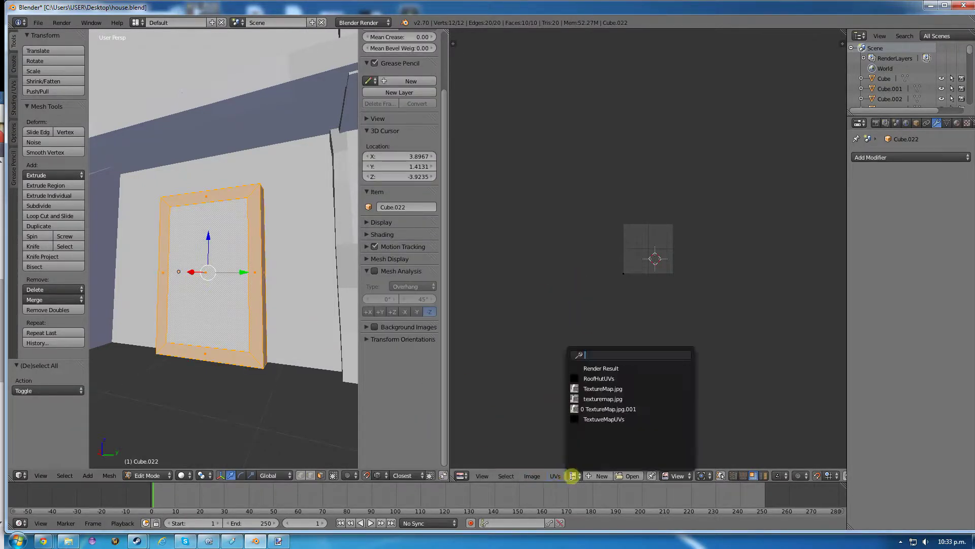
click(574, 399)
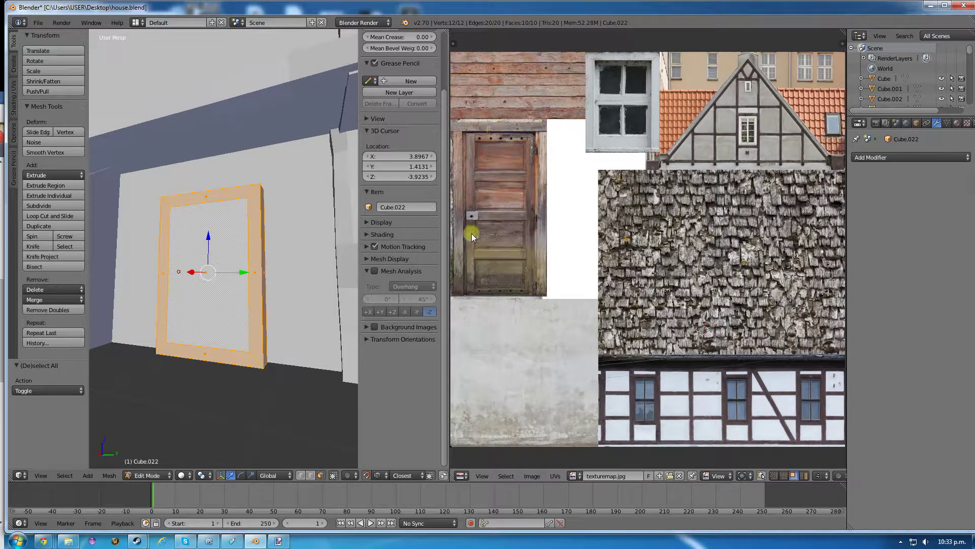
- Raise the door's top face together with the upper frame face by 0.302 along Z
middle_drag(196, 211, 213, 242)
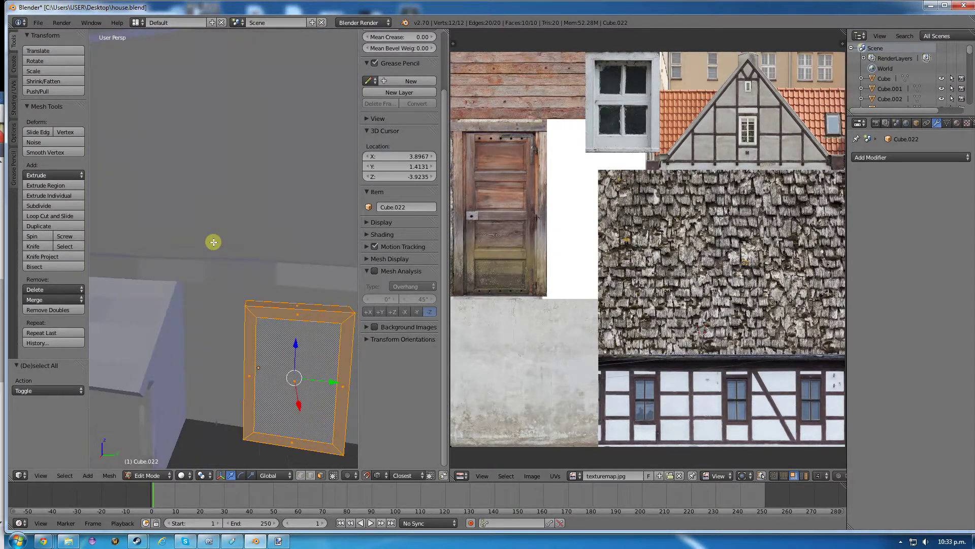
right_click(261, 312)
shift+right_click(262, 312)
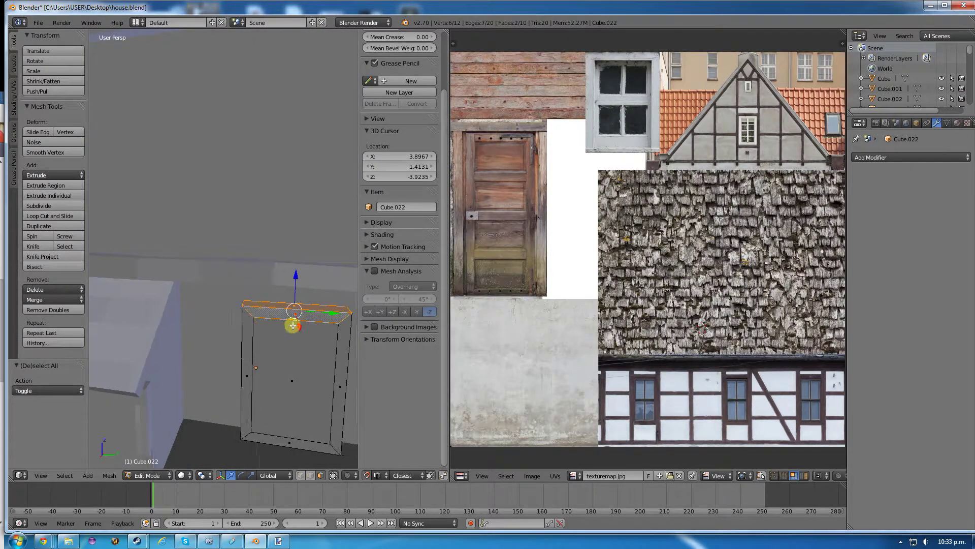
middle_drag(293, 326, 182, 282)
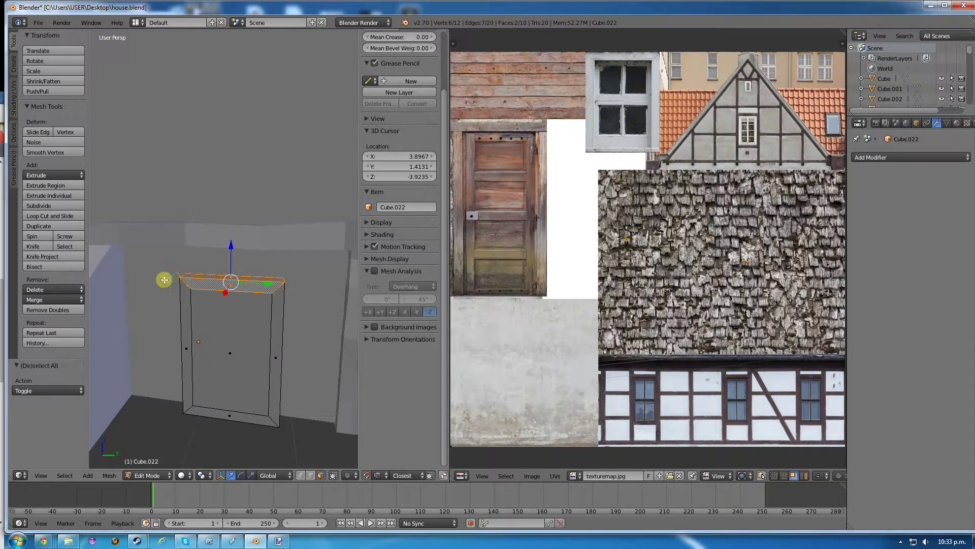
drag(228, 246, 238, 218)
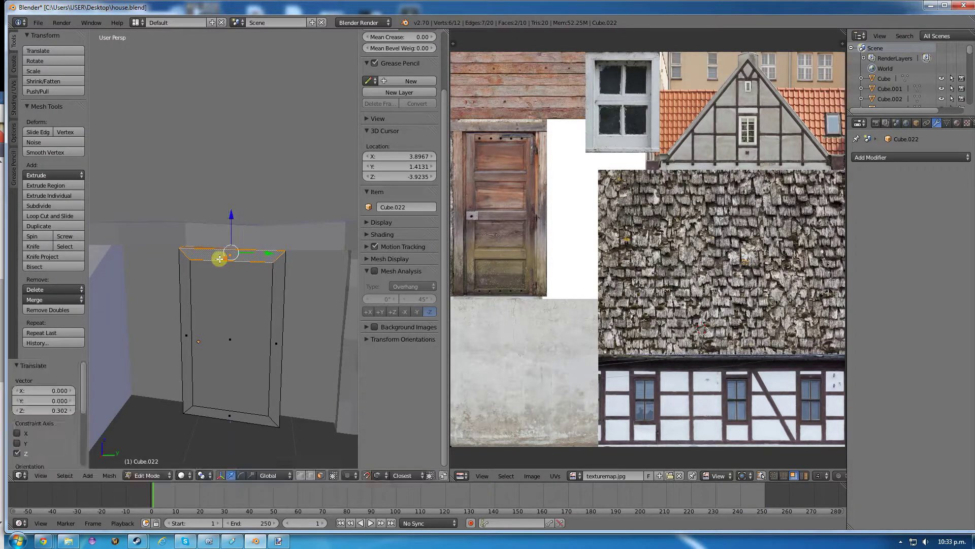
middle_drag(217, 257, 177, 289)
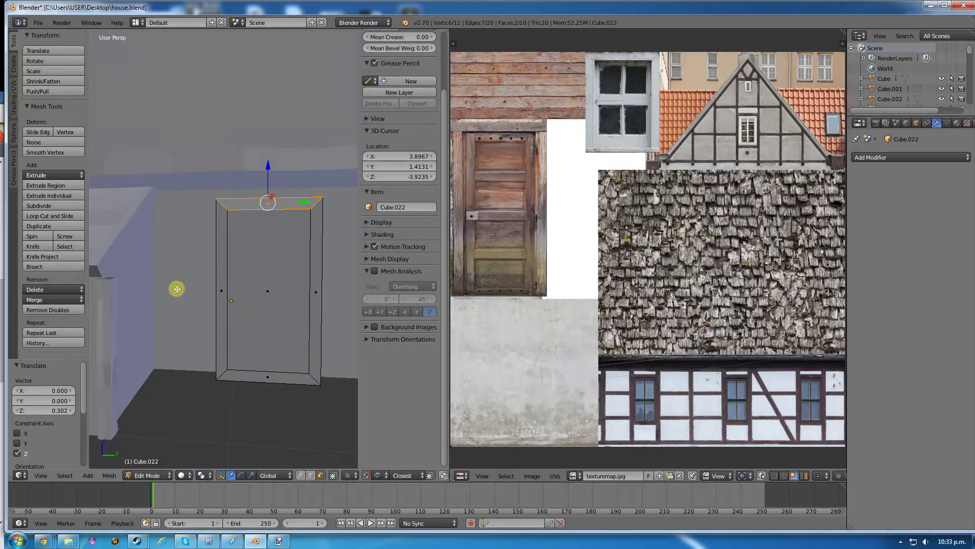
right_click(241, 280)
middle_drag(296, 315, 203, 303)
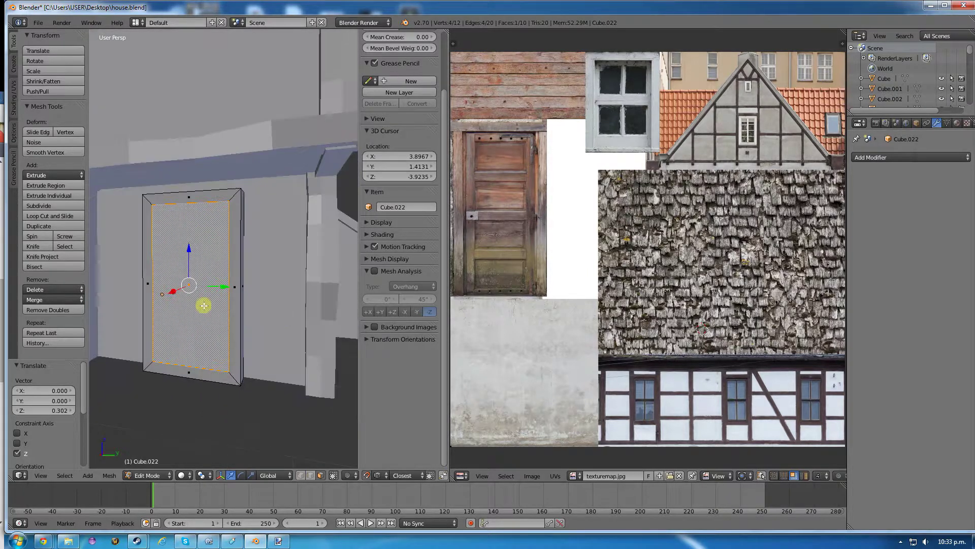
key(e)
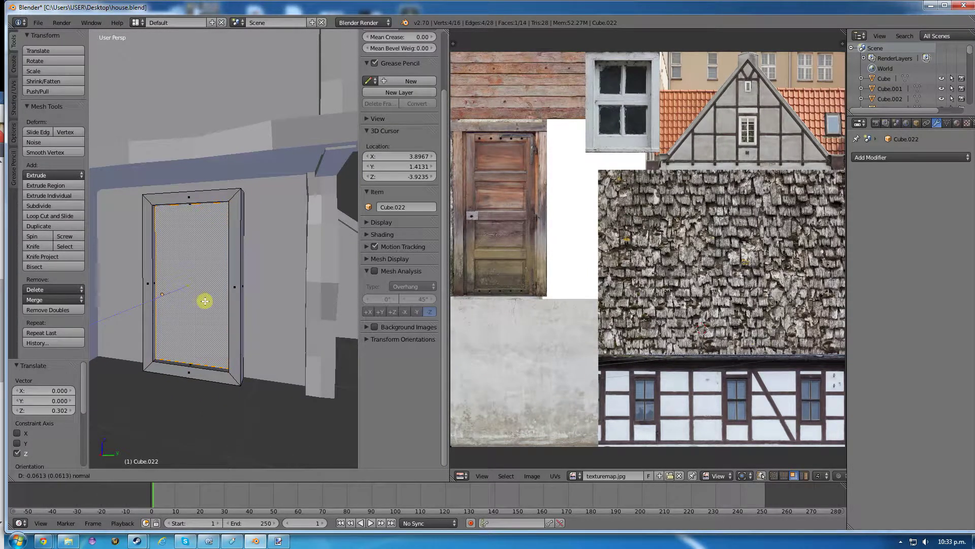
right_click(204, 300)
key(ctrl+z)
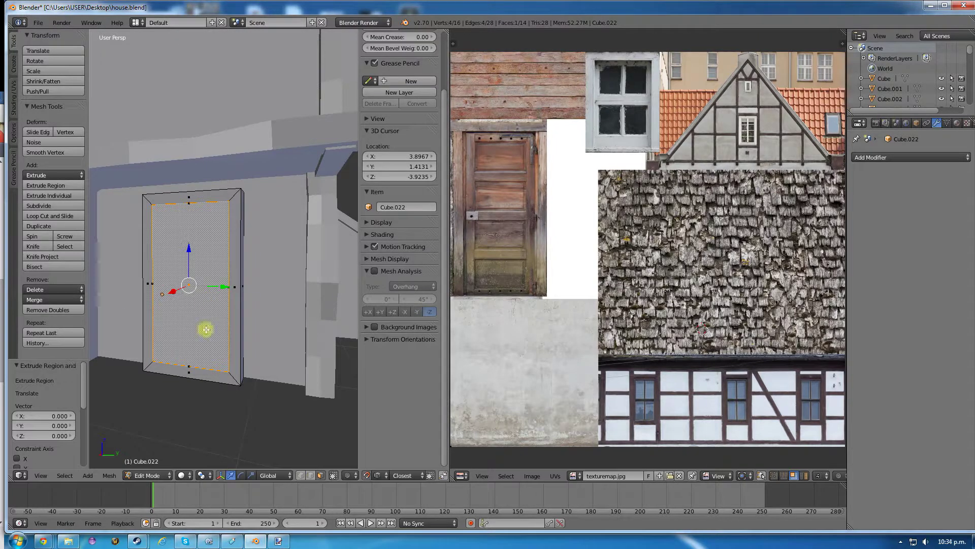
- Push the whole door object slightly back along X toward the house wall and return to mesh editing
middle_drag(139, 330, 165, 315)
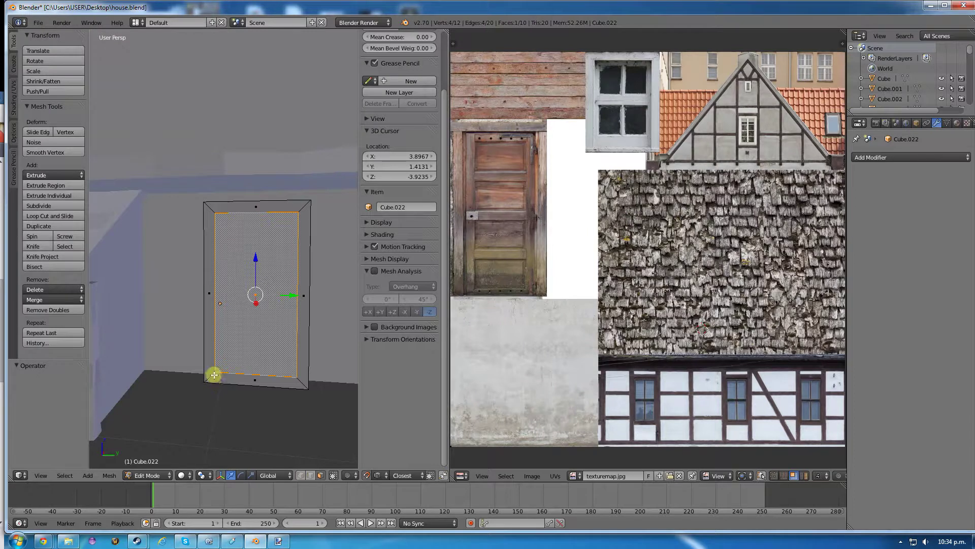
middle_drag(209, 348, 151, 319)
key(Tab)
key(Tab)
key(Tab)
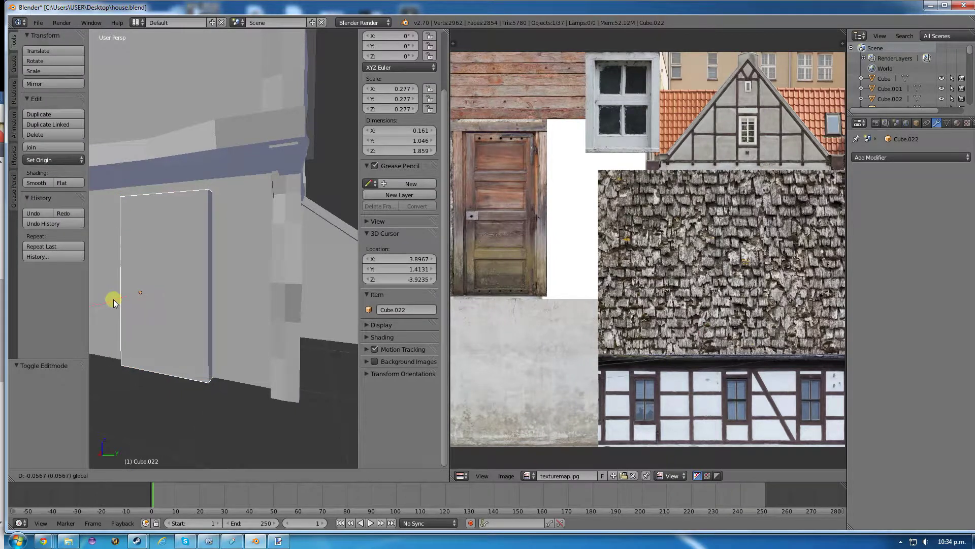
key(Tab)
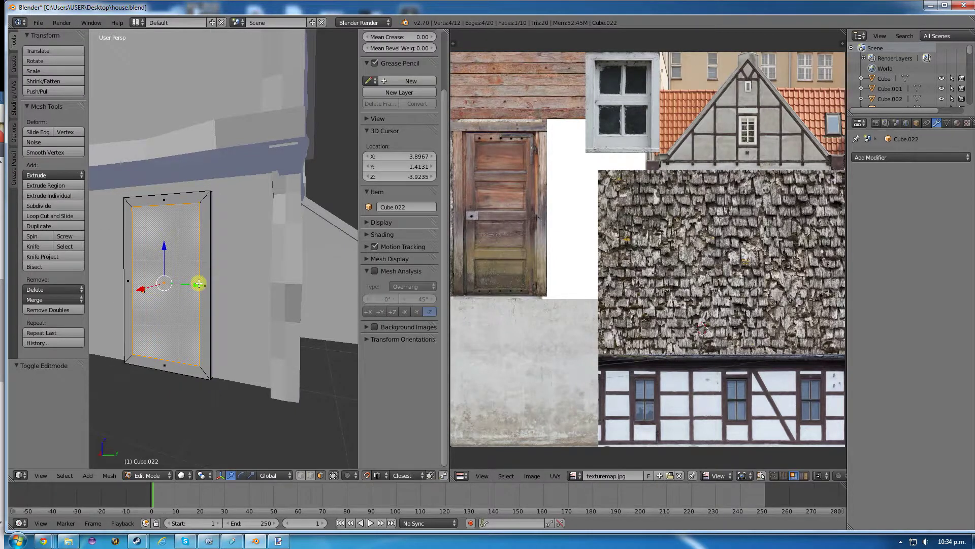
- Select only the four frame faces around the door's inner panel and unwrap them
key(a)
key(a)
key(a)
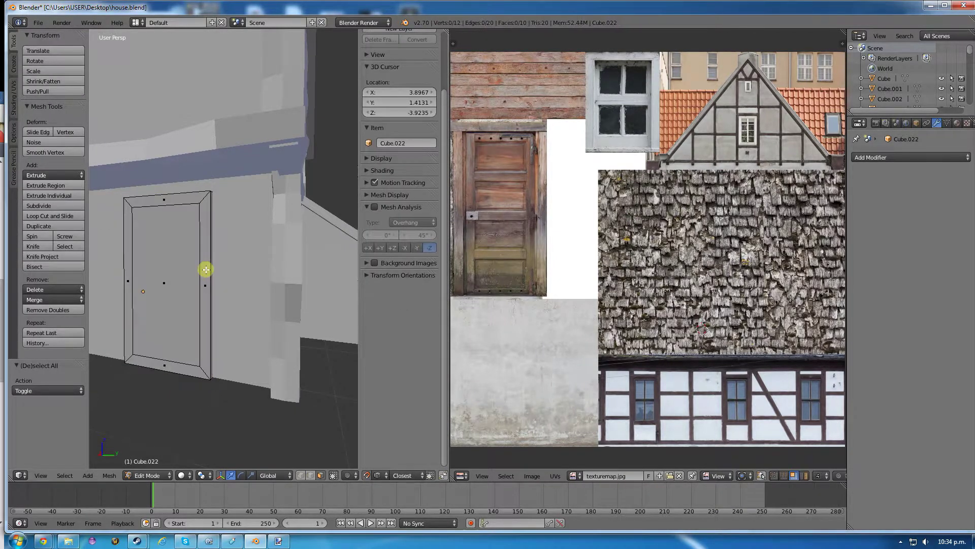
right_click(202, 254)
ctrl+right_click(130, 214)
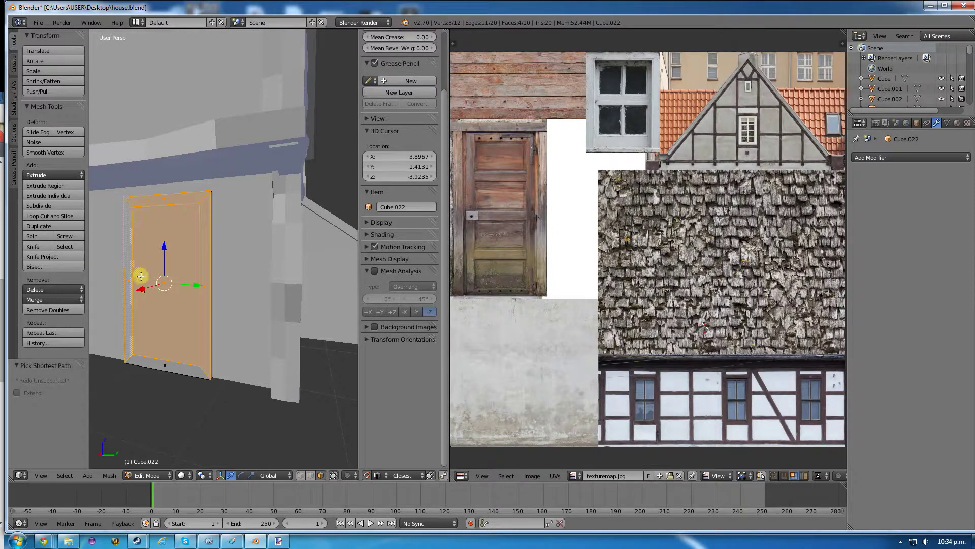
right_click(147, 358)
ctrl+right_click(127, 301)
ctrl+right_click(154, 202)
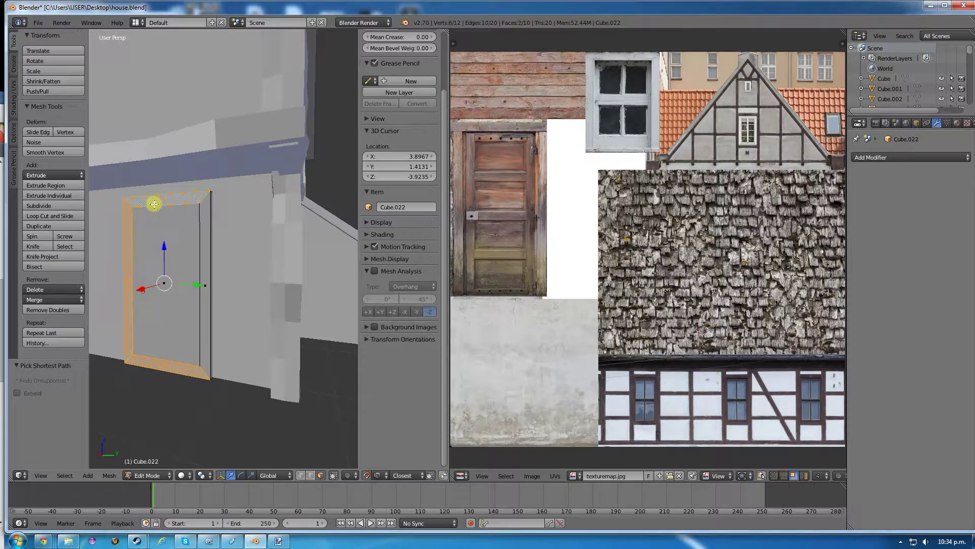
ctrl+right_click(204, 230)
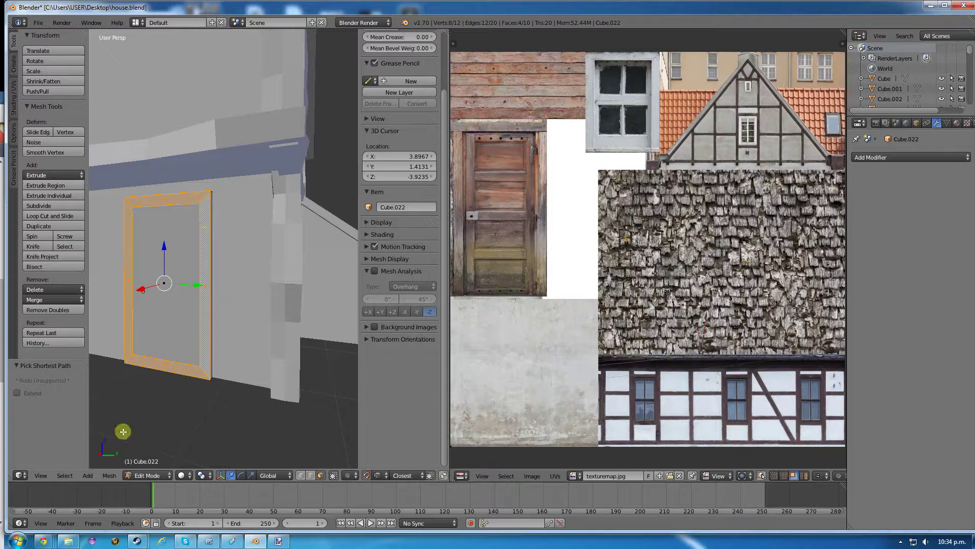
key(u)
click(117, 382)
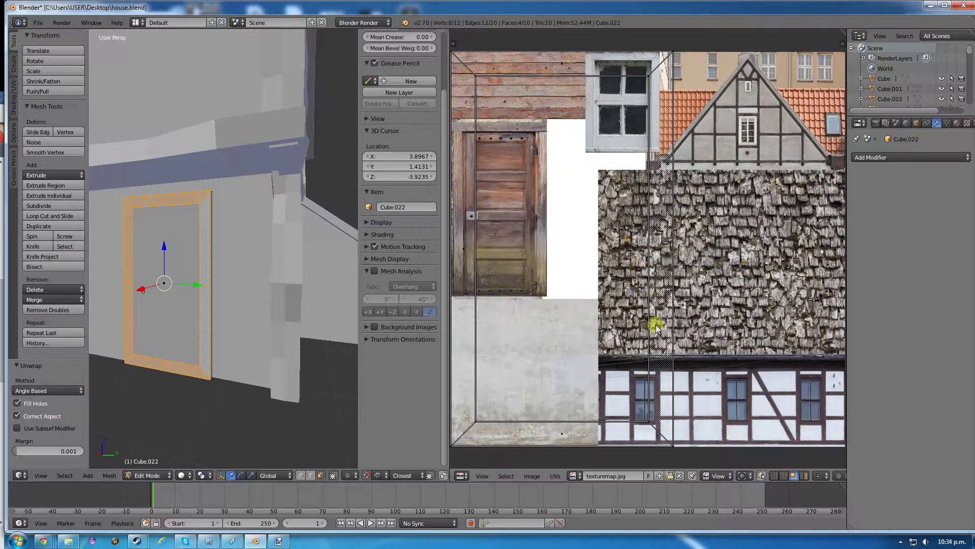
- Scale the frame's UVs to 0.500 and move them by -0.144 in X and 0.078 in Y over the wooden door
key(a)
key(s)
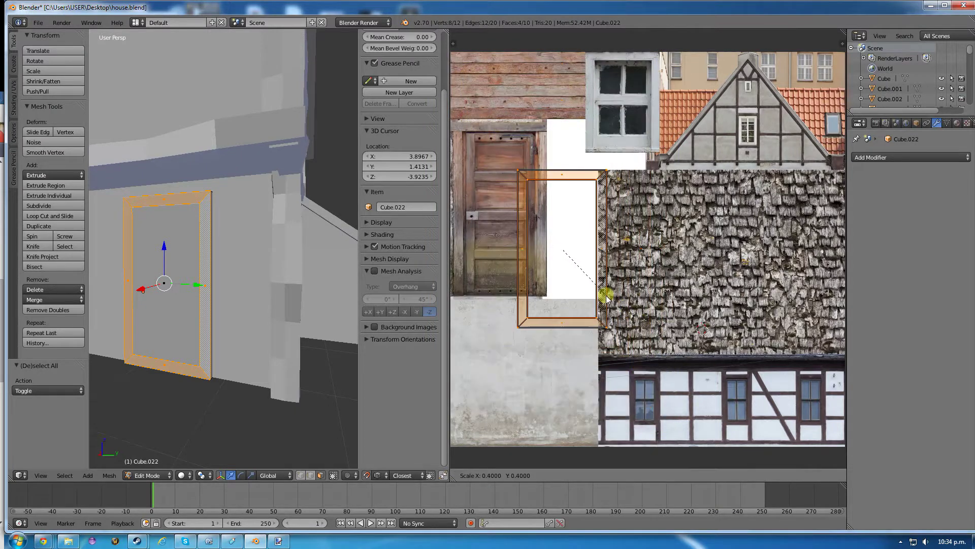
click(612, 305)
key(g)
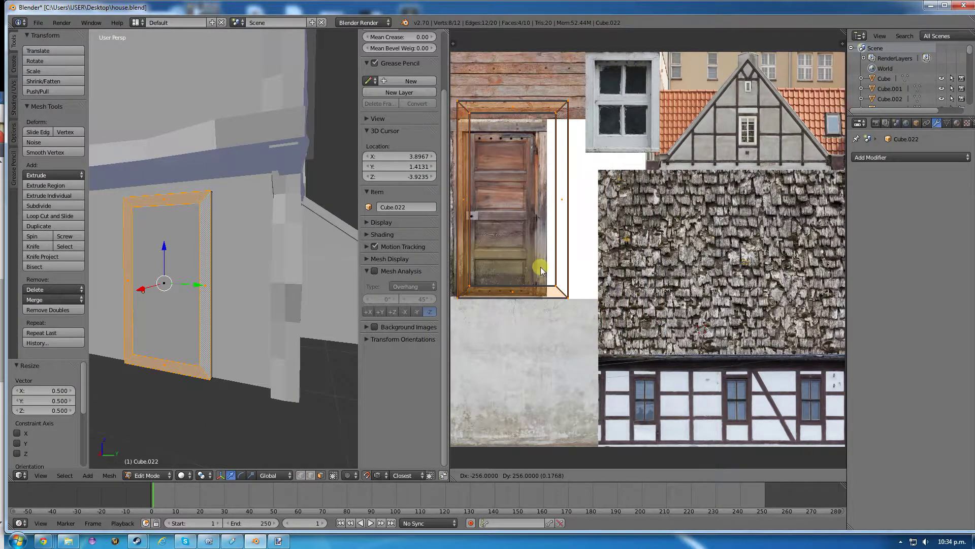
click(536, 269)
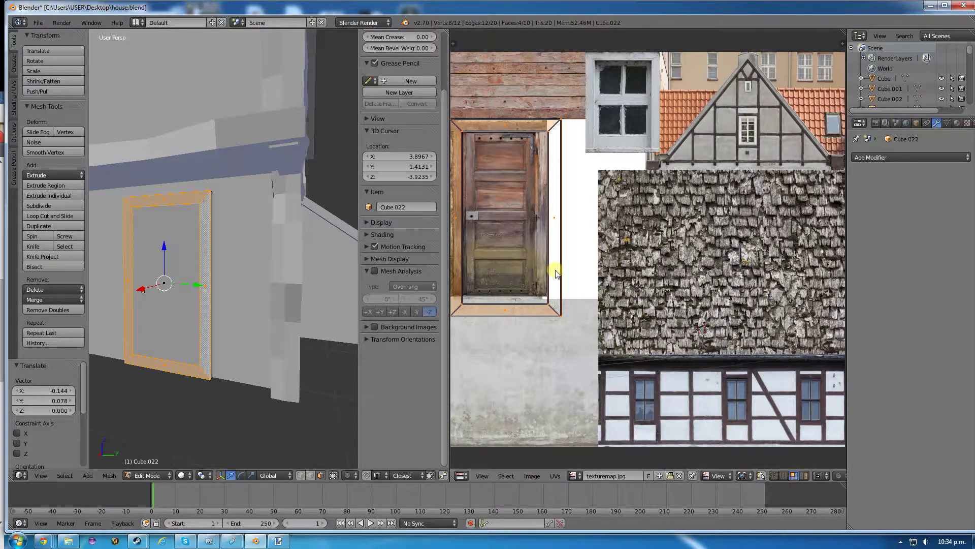
- Scale the frame UVs to 0.822, stretch them by 1.051 along Y and move them -0.022 in X and 0.031 in Y
key(s)
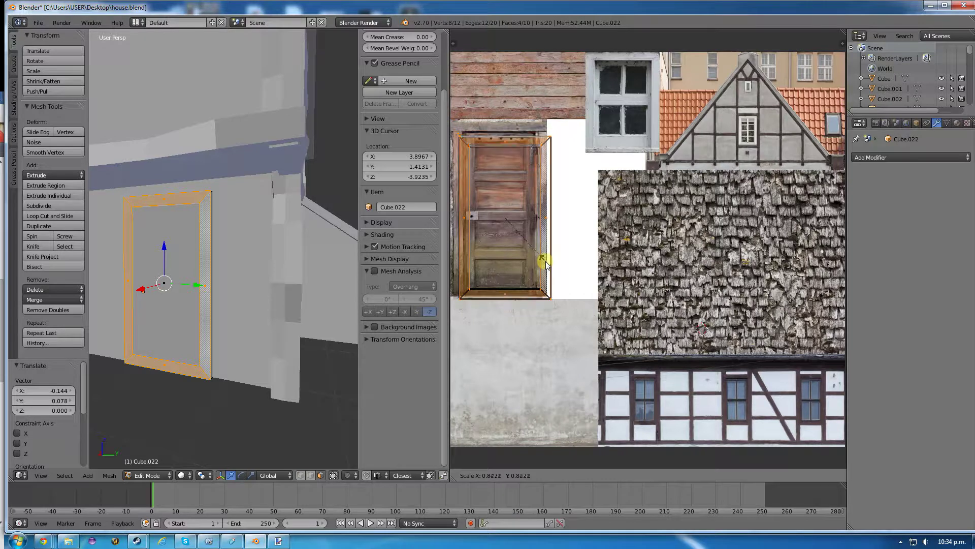
click(545, 265)
key(s)
key(y)
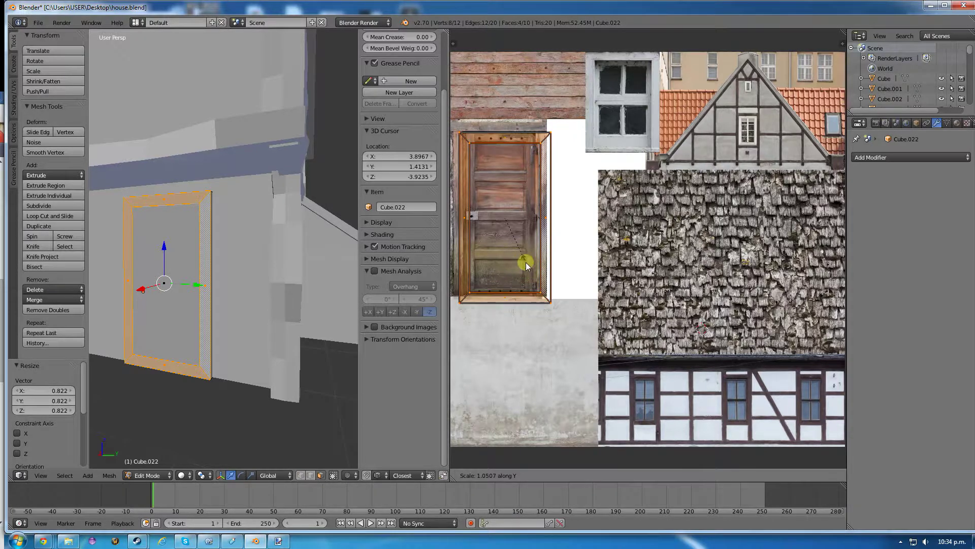
click(526, 264)
key(g)
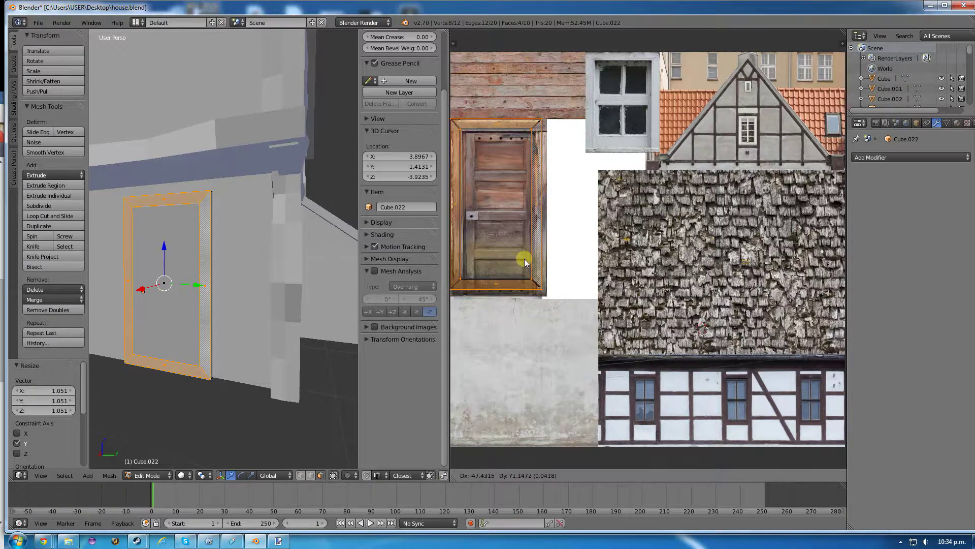
click(525, 262)
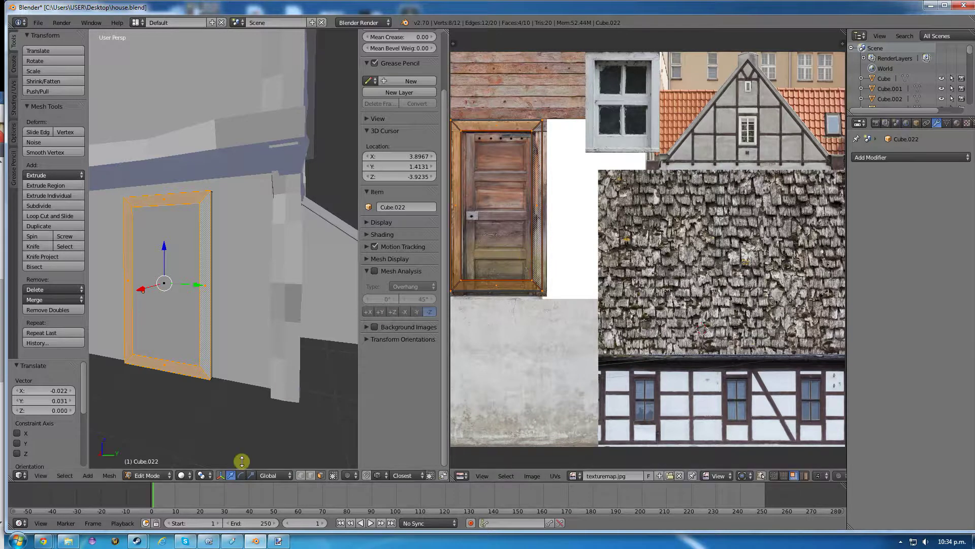
- Display the 3D view textured and shift the right frame strip's UVs by 0.009 in X and -0.001 in Y
click(188, 475)
click(191, 432)
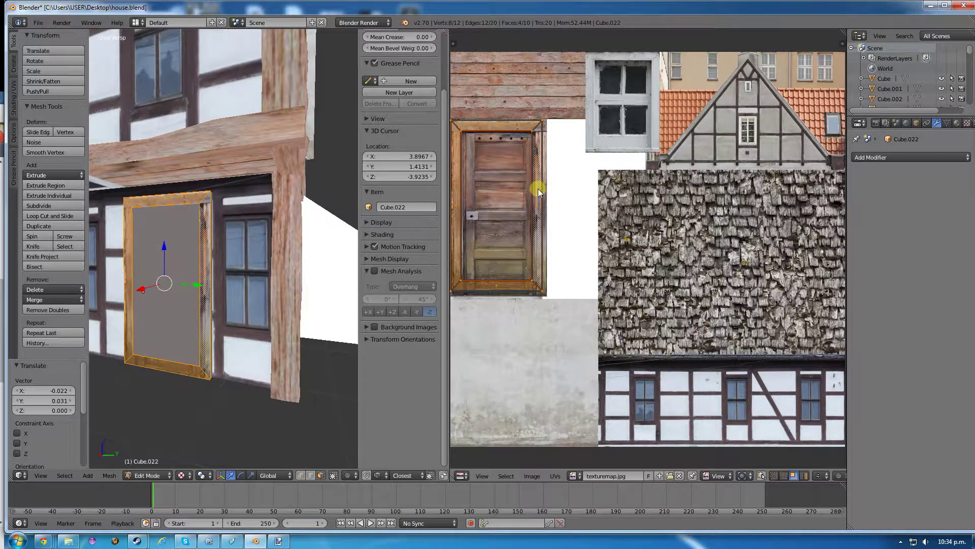
key(a)
key(b)
drag(521, 104, 555, 305)
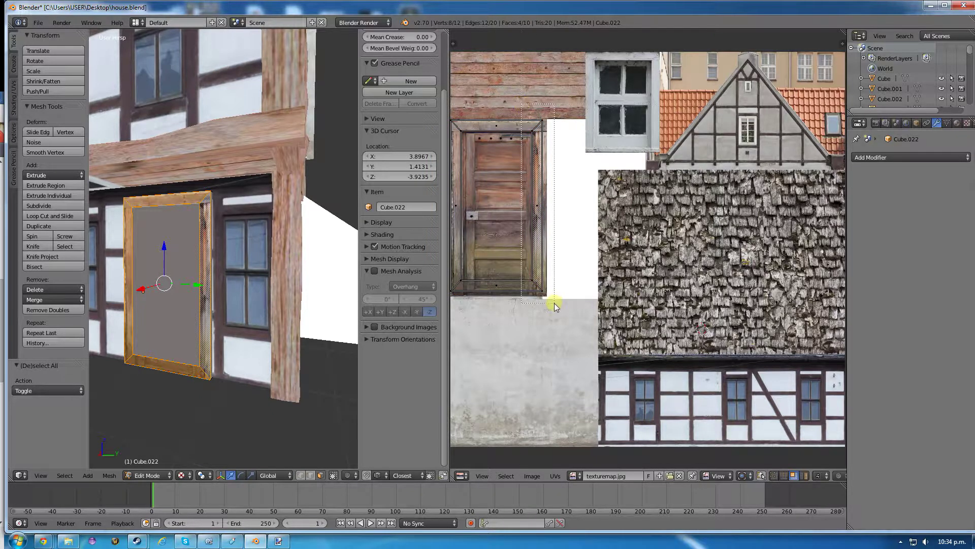
key(g)
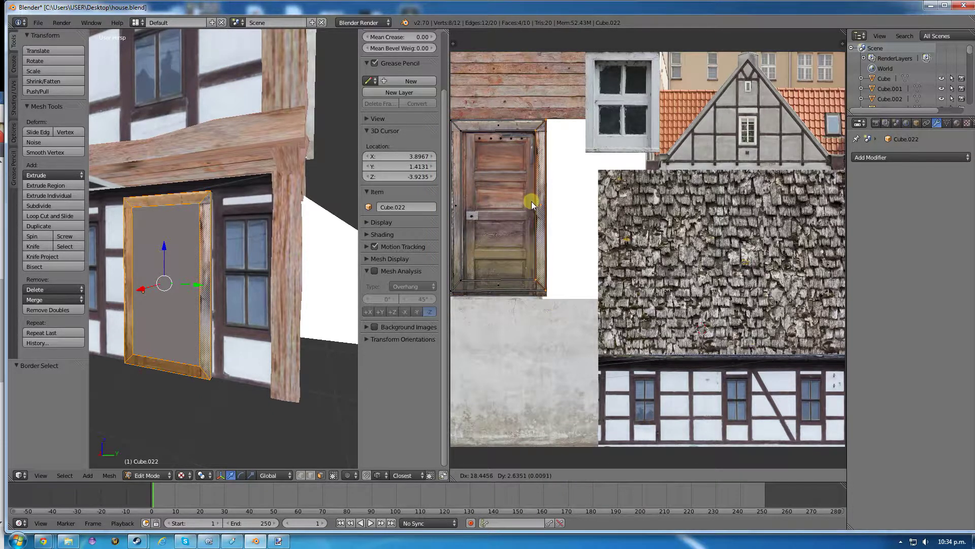
click(526, 202)
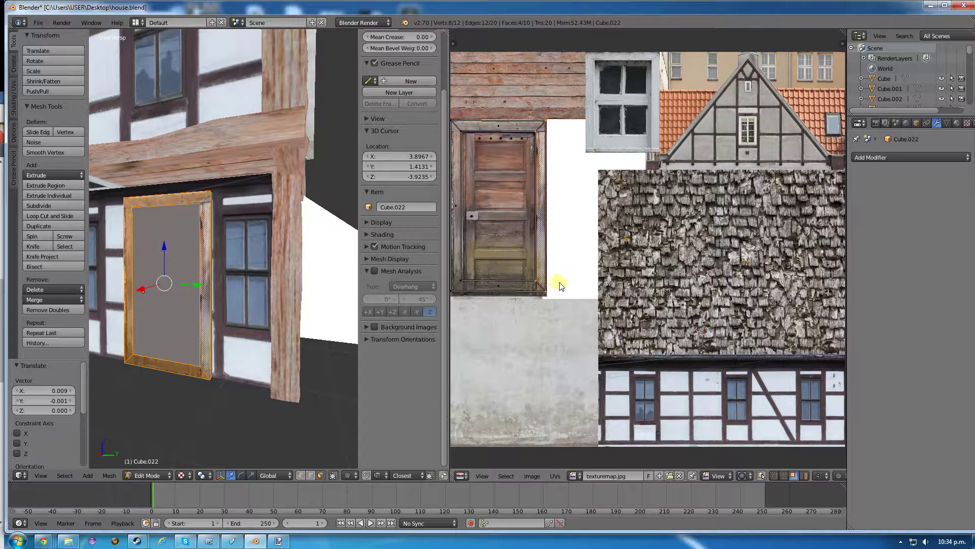
- Shift the left frame strip's UVs by 0.005 in X and -0.003 in Y to fit the image's left door post
key(a)
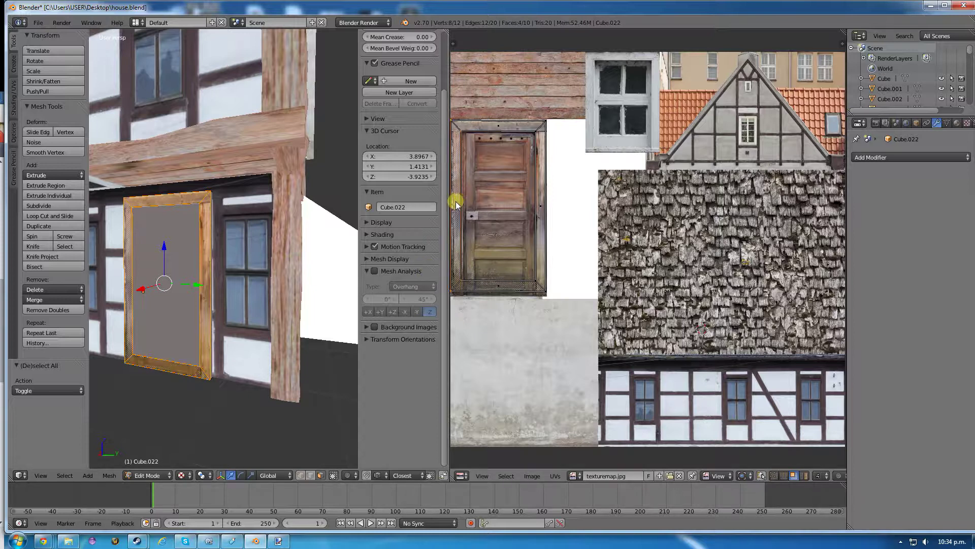
key(g)
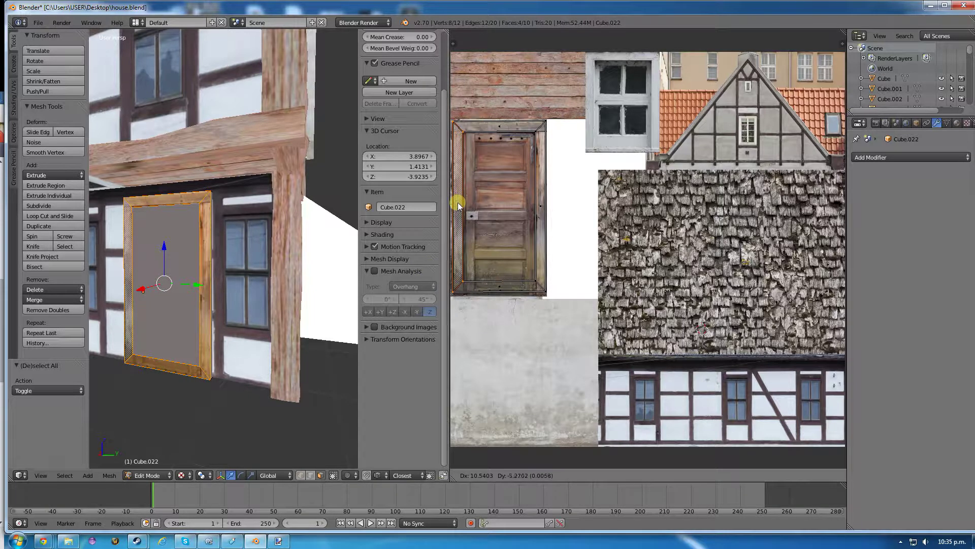
click(457, 205)
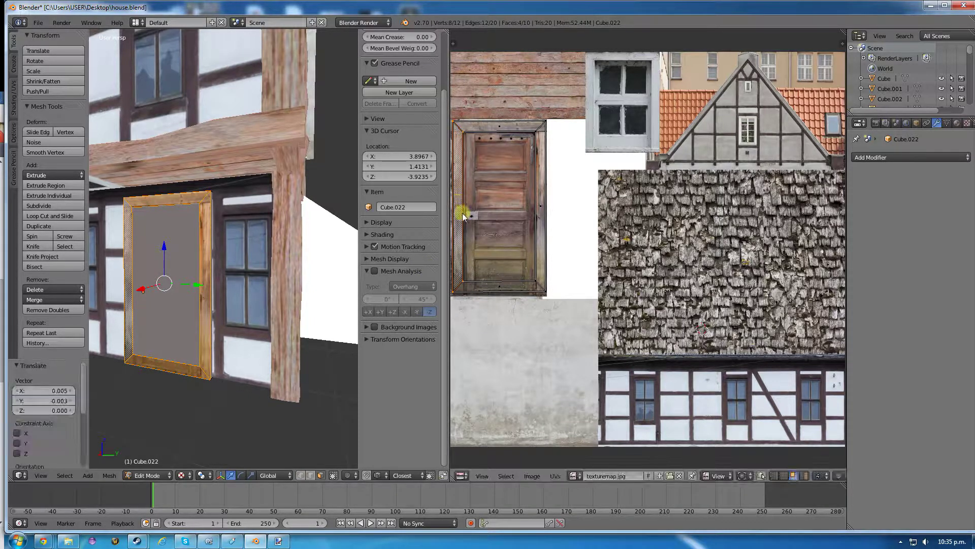
- Select only the door's bottom frame face and move its UVs 0.413 up in Y onto the lintel above the wooden door
right_click(483, 281)
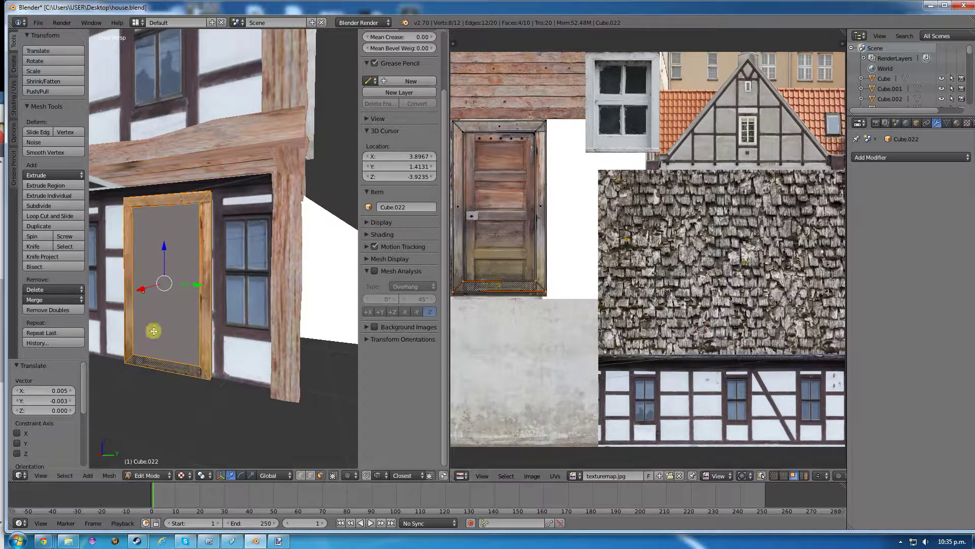
right_click(159, 362)
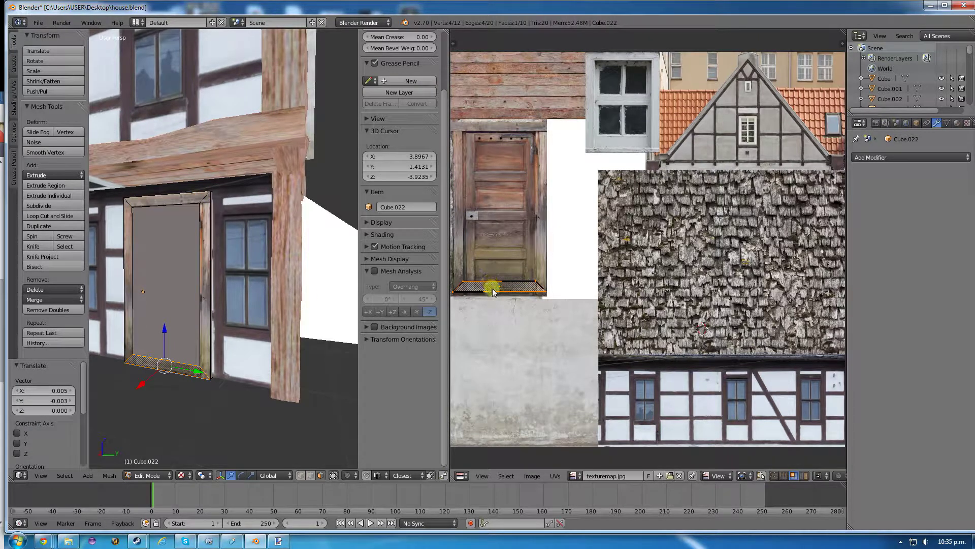
key(g)
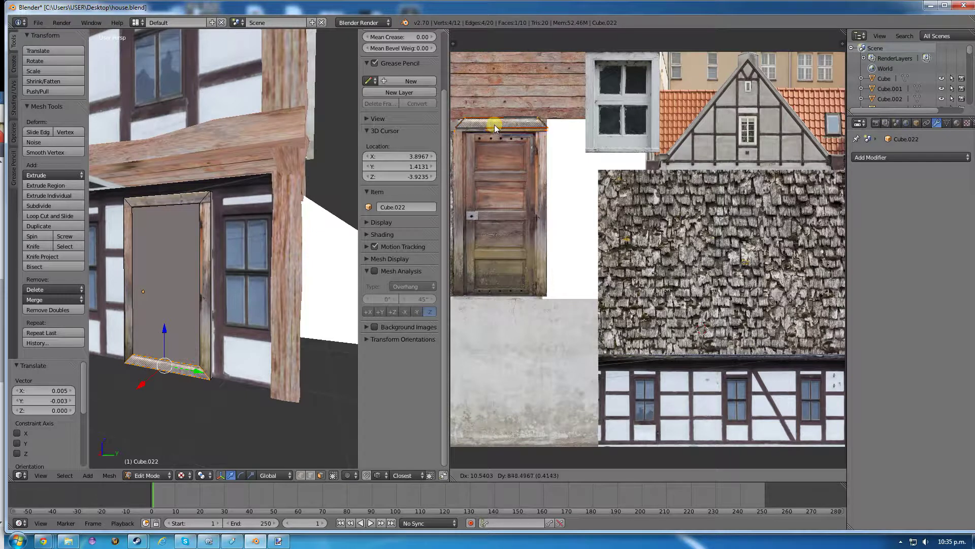
click(494, 127)
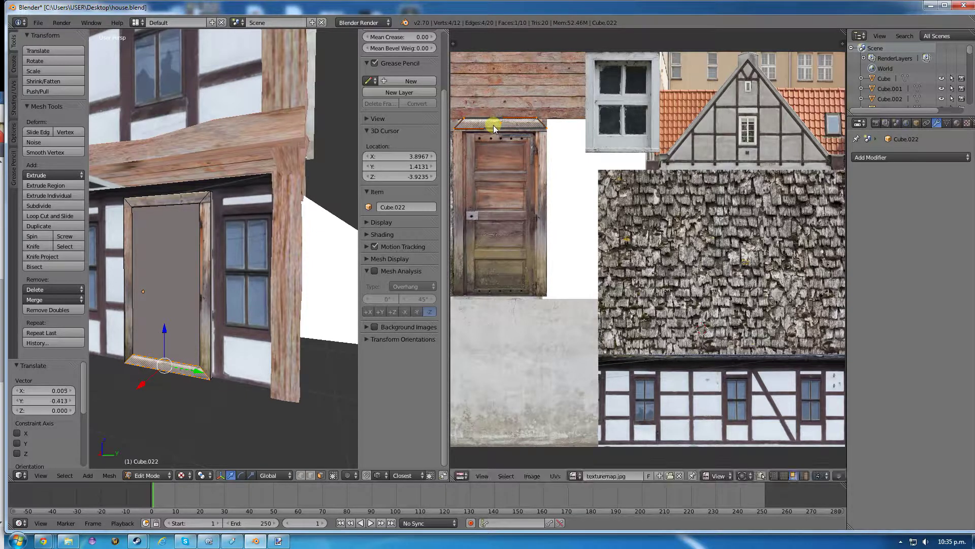
- Rotate the bottom frame face's UVs by about 180° and move them -0.006 in X and -0.005 in Y over the lintel
key(r)
click(555, 116)
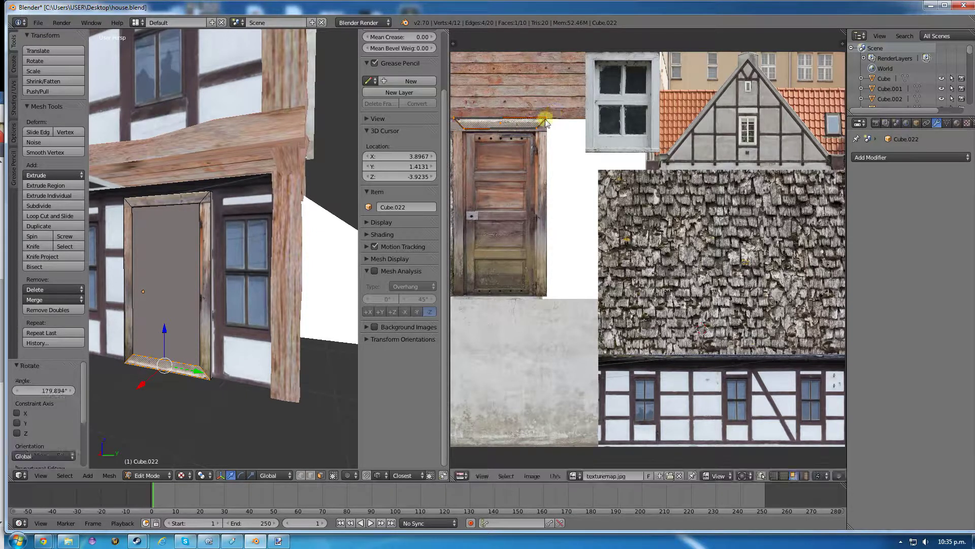
key(g)
click(526, 124)
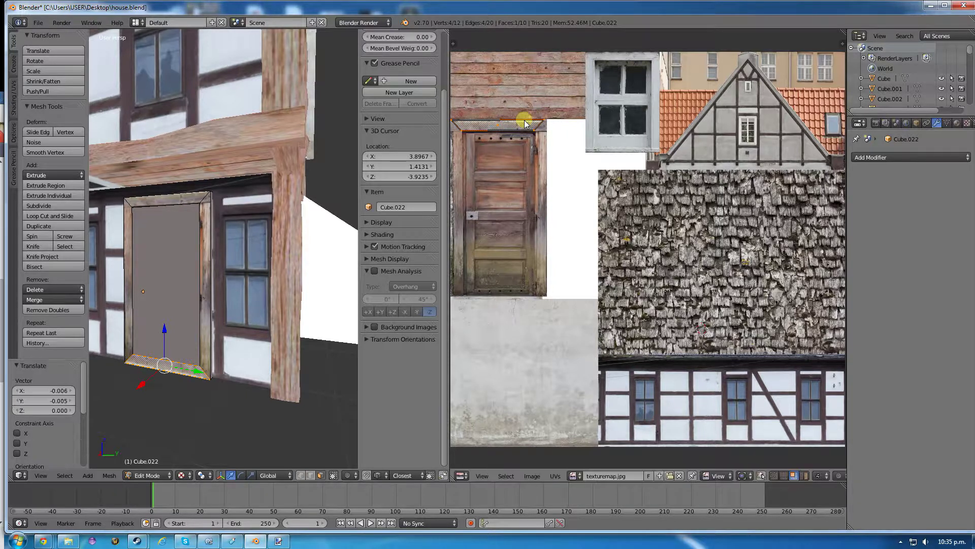
- Lower the inner edge of the door's bottom frame by 0.114 along Z so the panel reaches the ground
key(Tab)
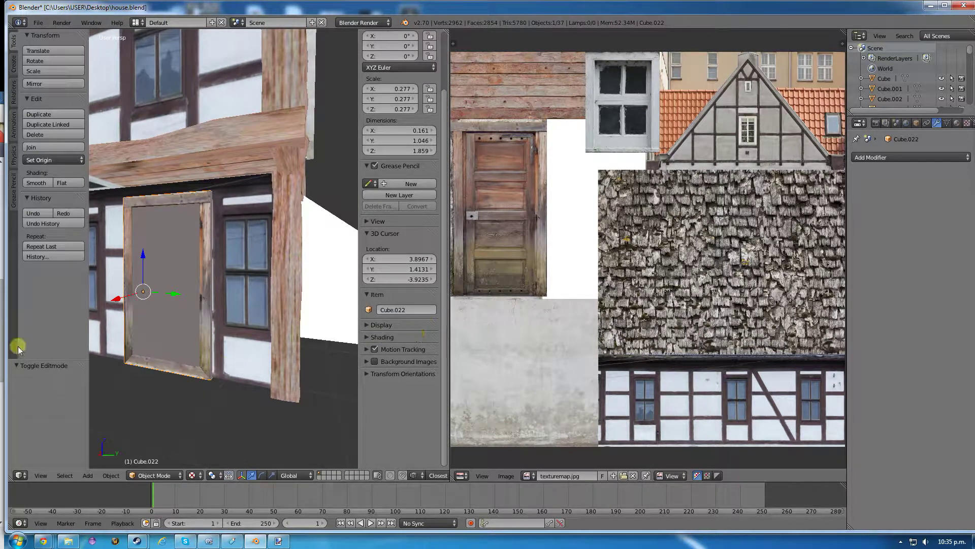
key(Tab)
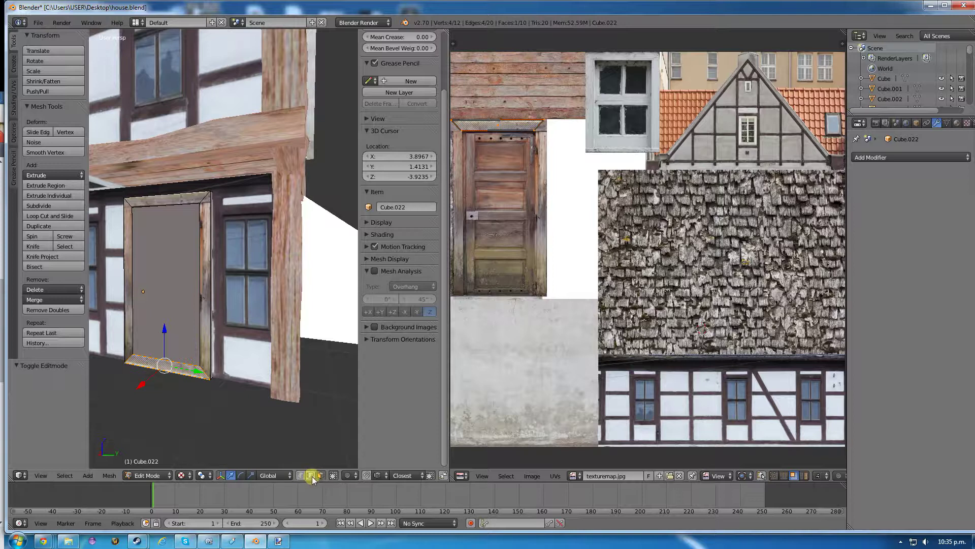
right_click(155, 360)
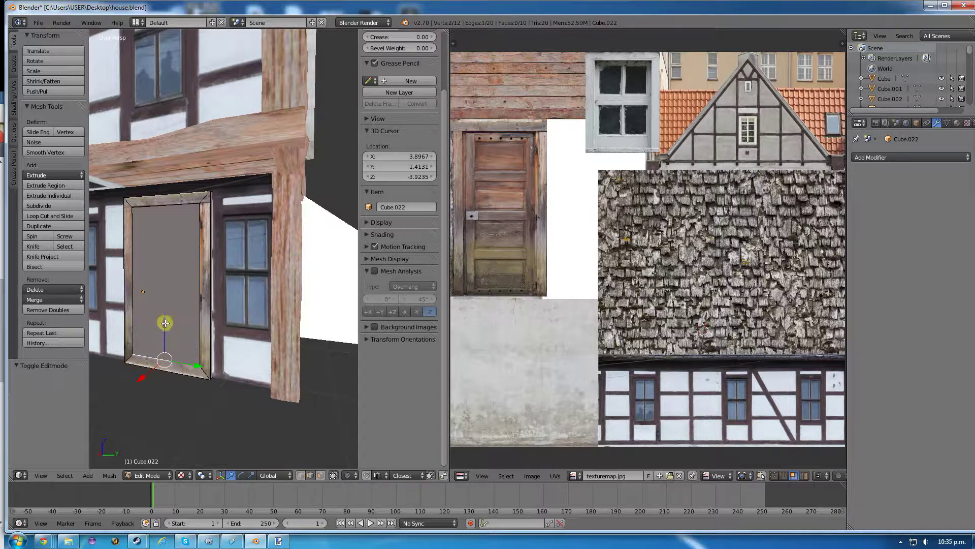
drag(165, 323, 162, 333)
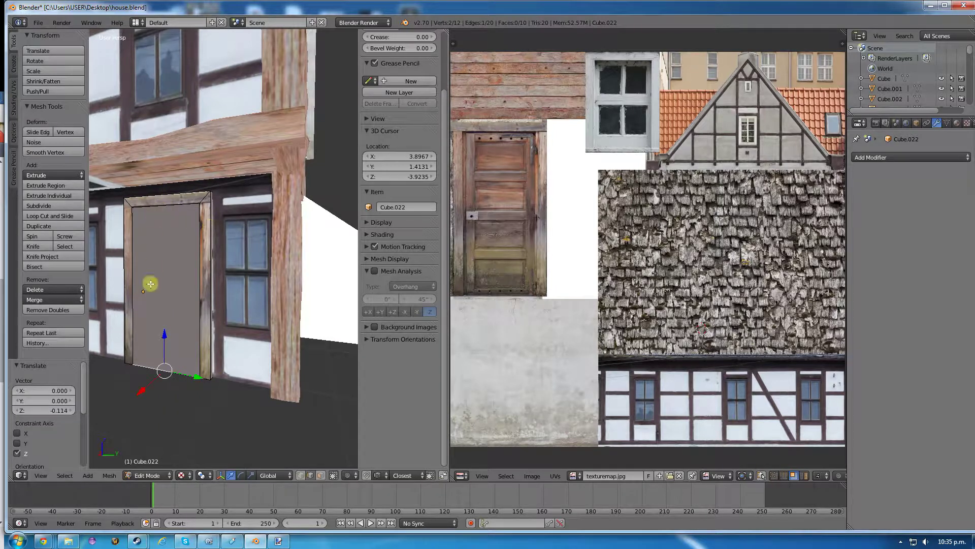
key(Tab)
key(Tab)
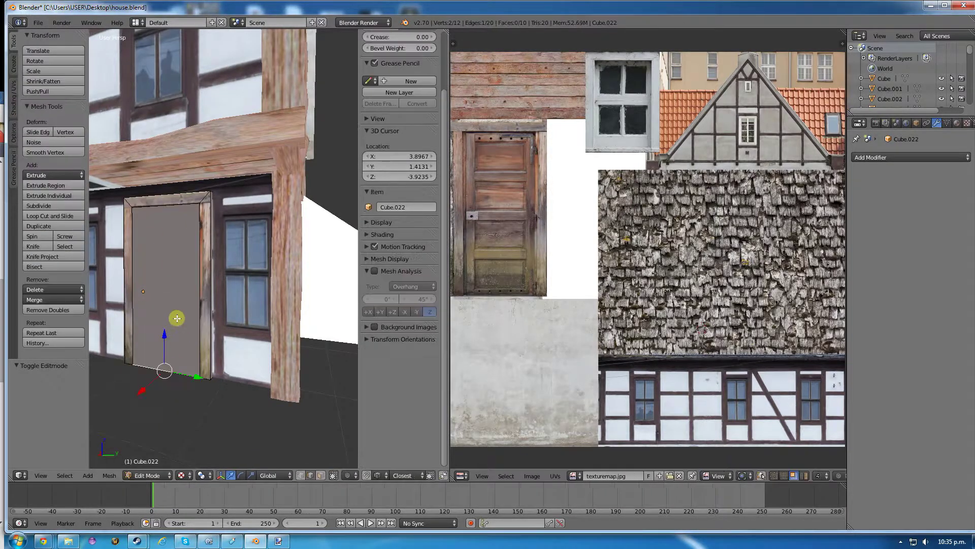
- Switch to face selection, select the door's inner panel face and unwrap it
click(320, 475)
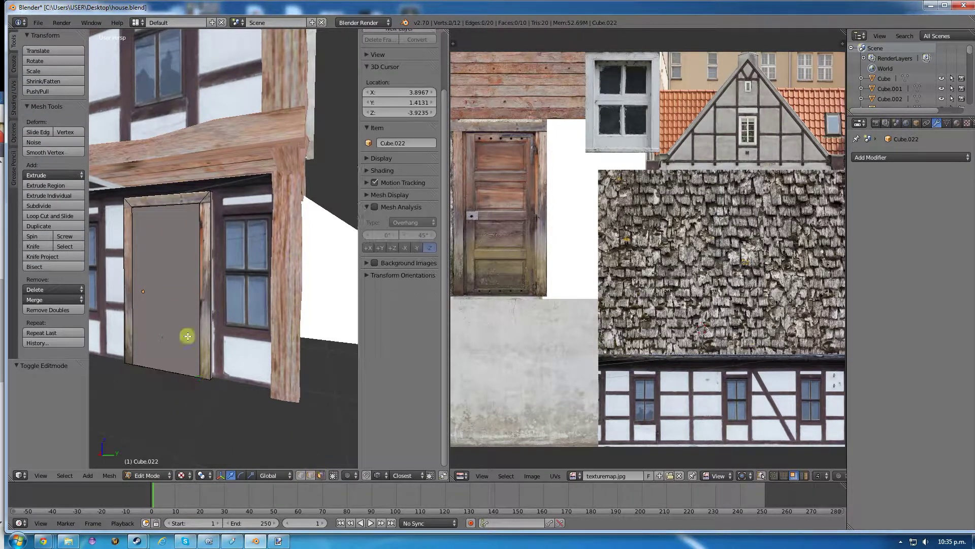
click(185, 337)
key(u)
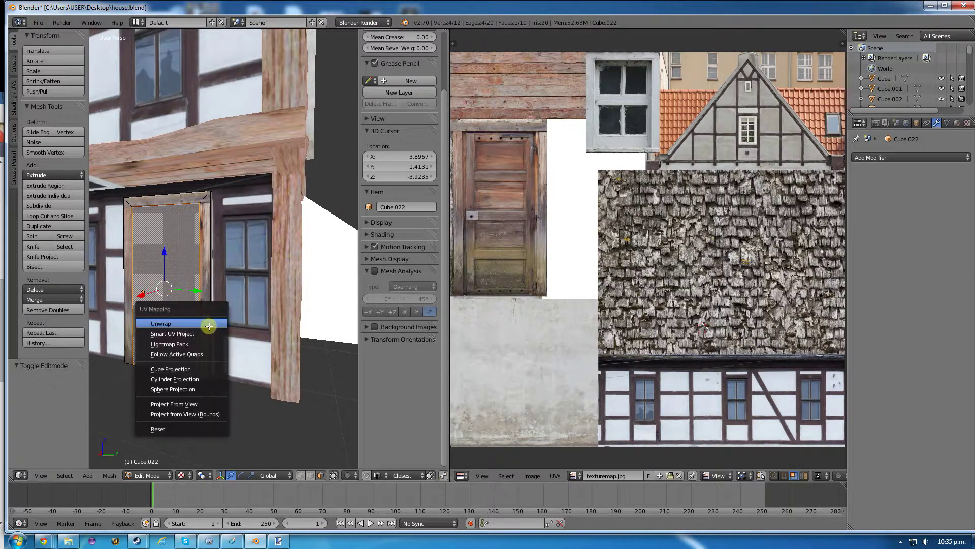
click(183, 323)
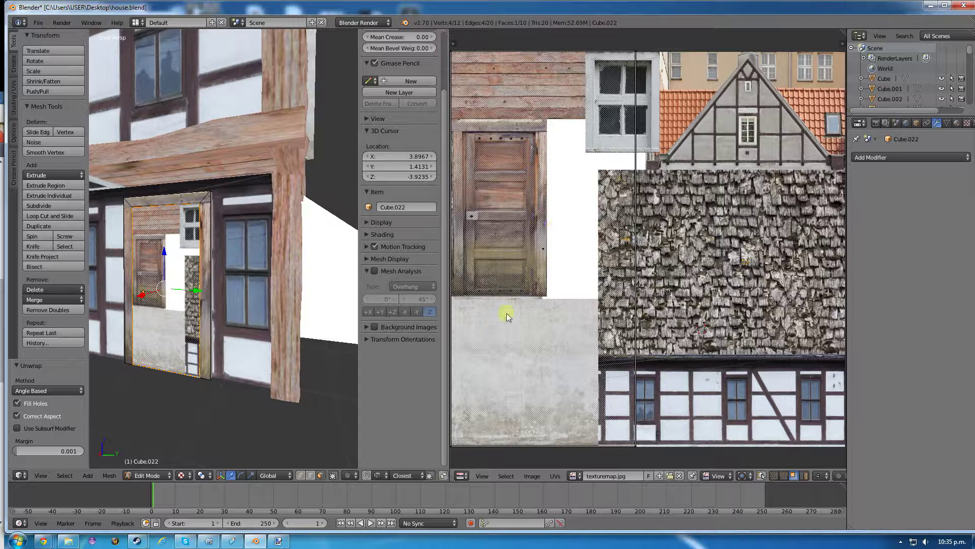
- Scale the panel's UVs to 0.384 and move them -0.112 in X and 0.100 in Y over the wooden door
key(s)
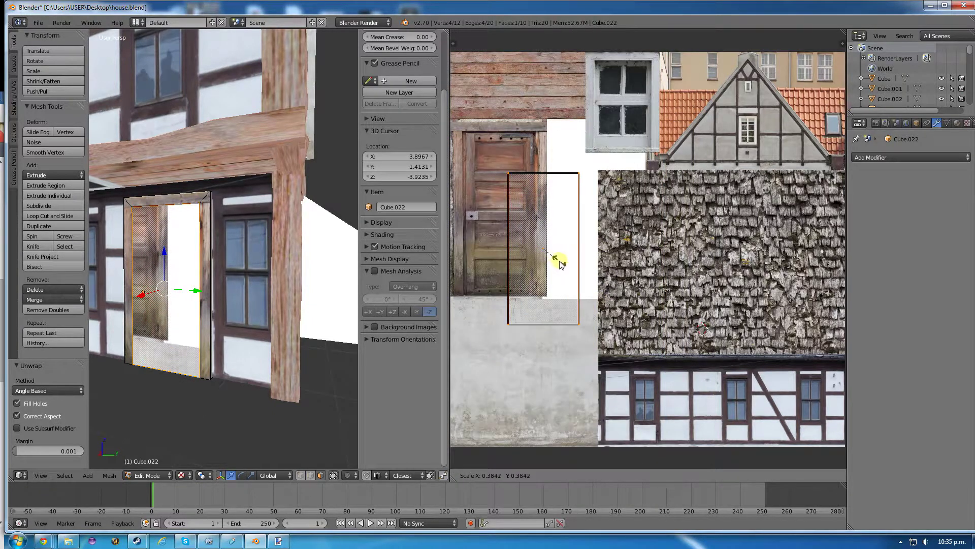
click(559, 263)
key(g)
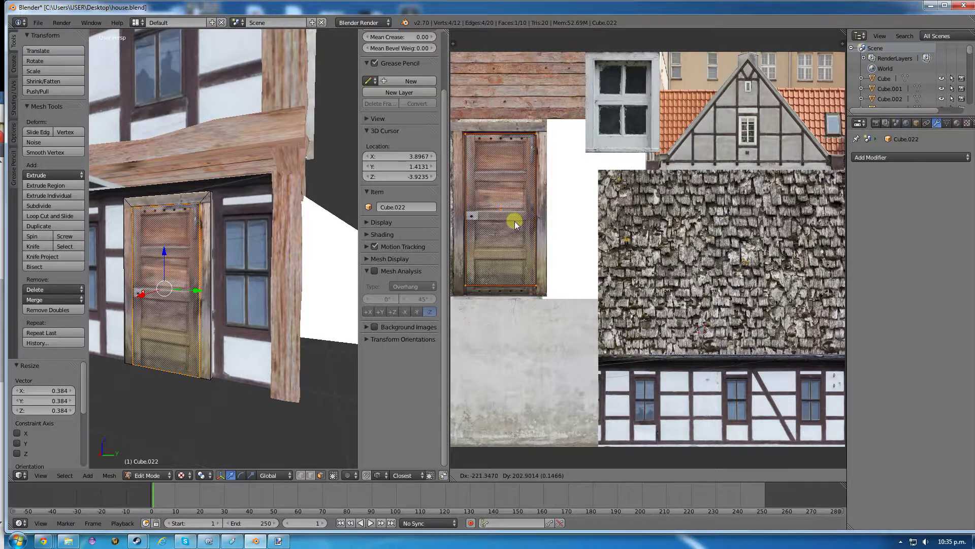
click(512, 220)
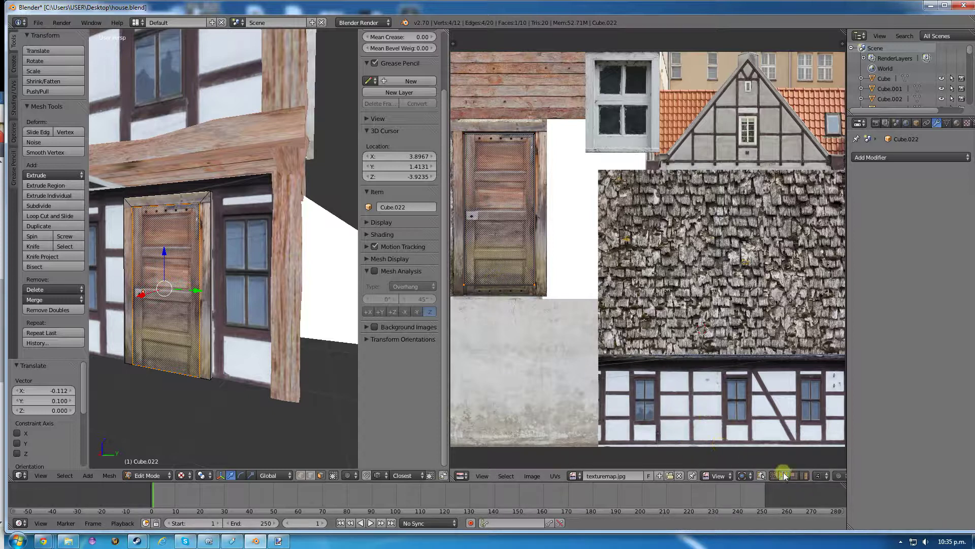
- Move the bottom edge of the panel's UVs down by about 0.024 to the lower end of the wooden door image
key(g)
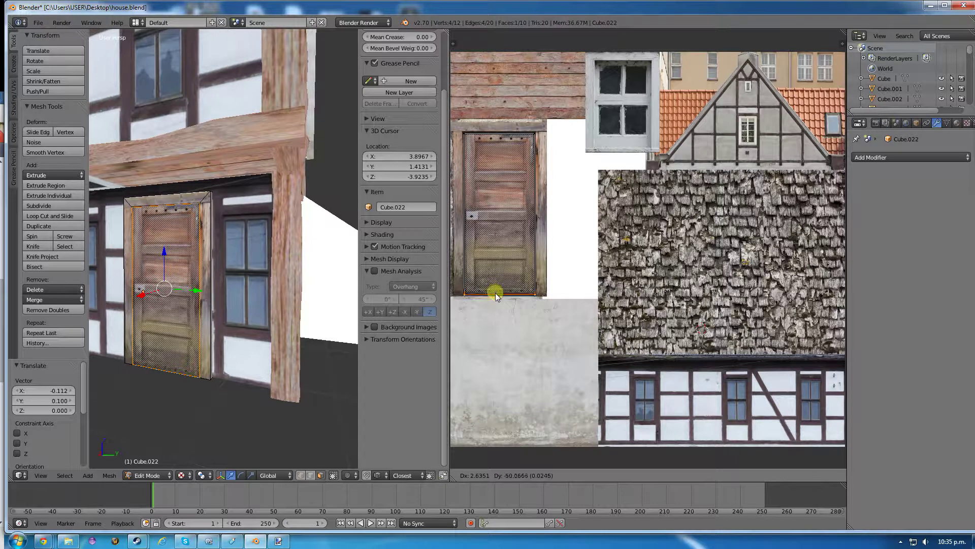
click(495, 293)
key(Tab)
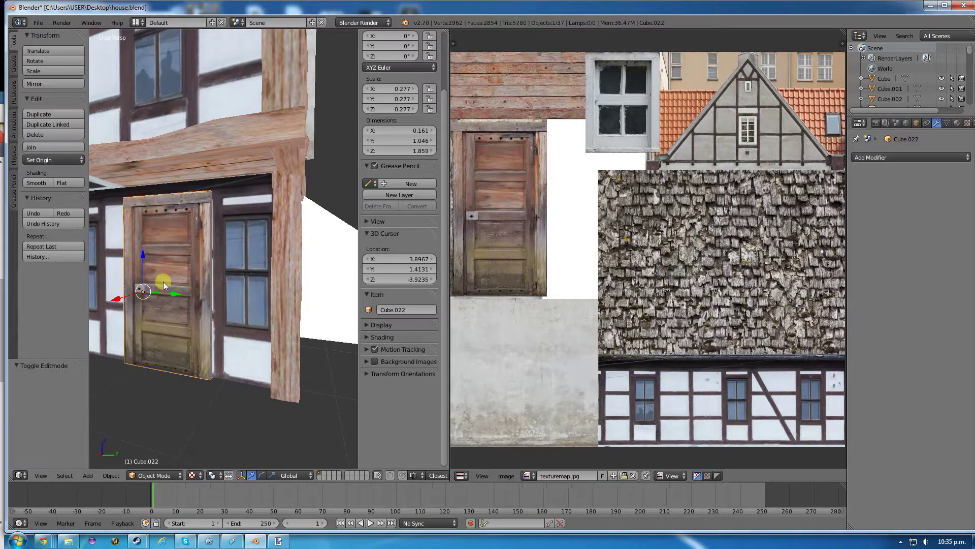
- Extrude the door's inner panel face -0.045 along X into the frame and leave mesh editing
key(Tab)
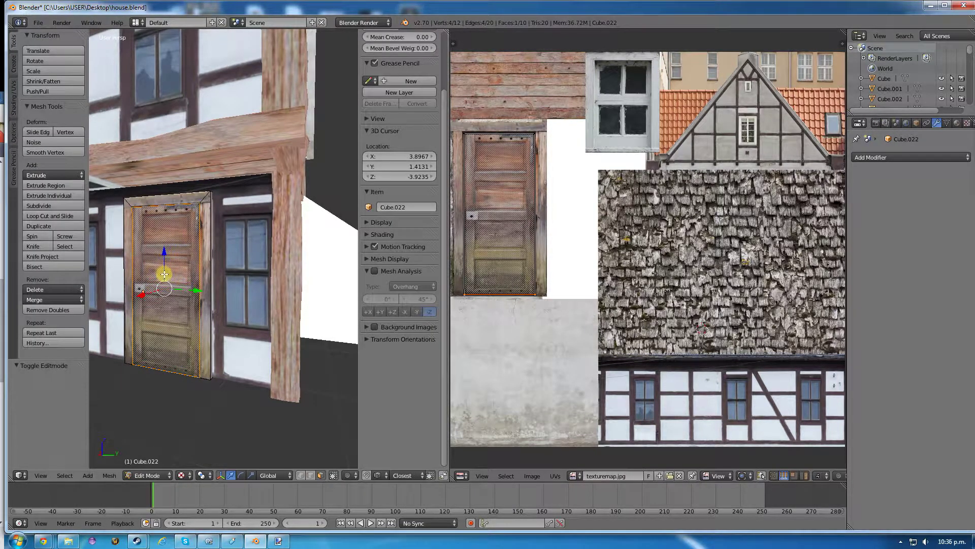
key(e)
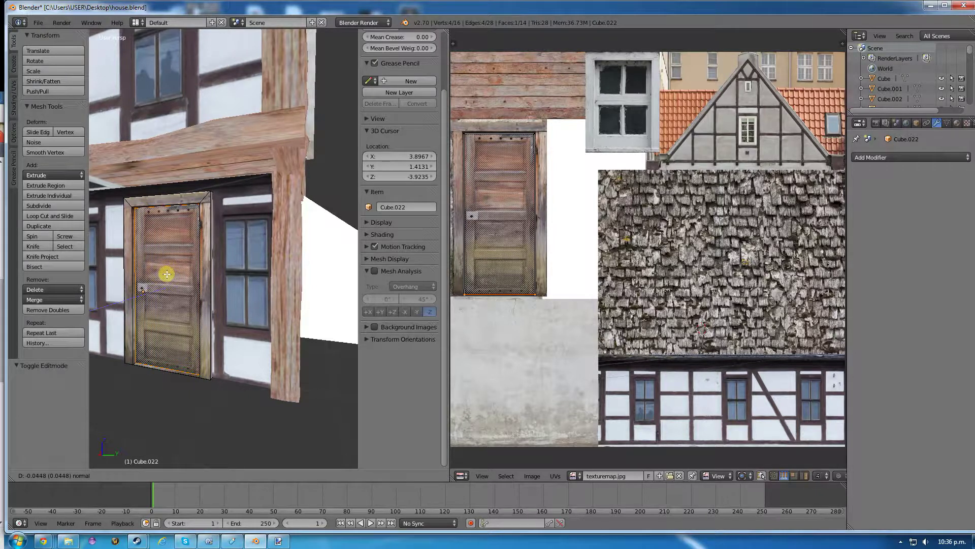
click(167, 275)
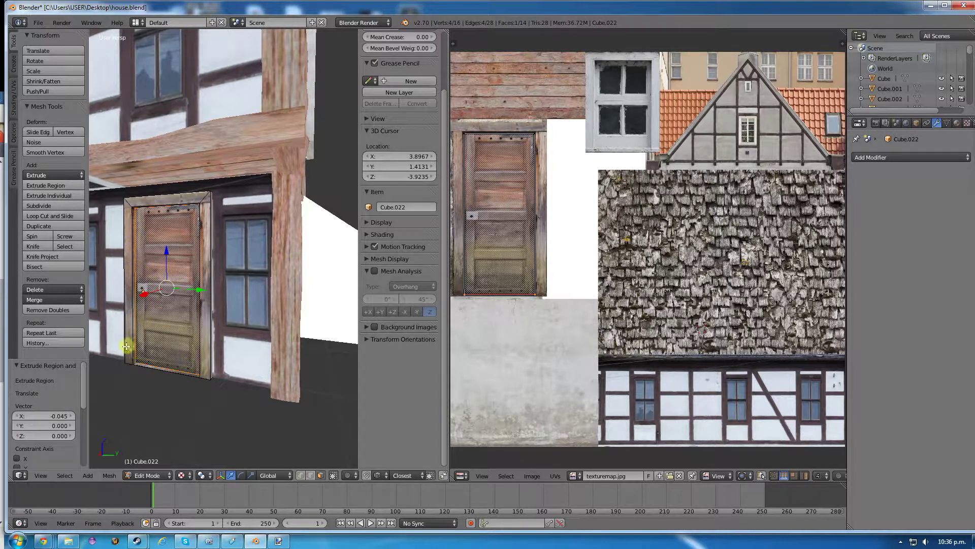
key(KP_Decimal)
key(Tab)
scroll(203, 349, down, 4)
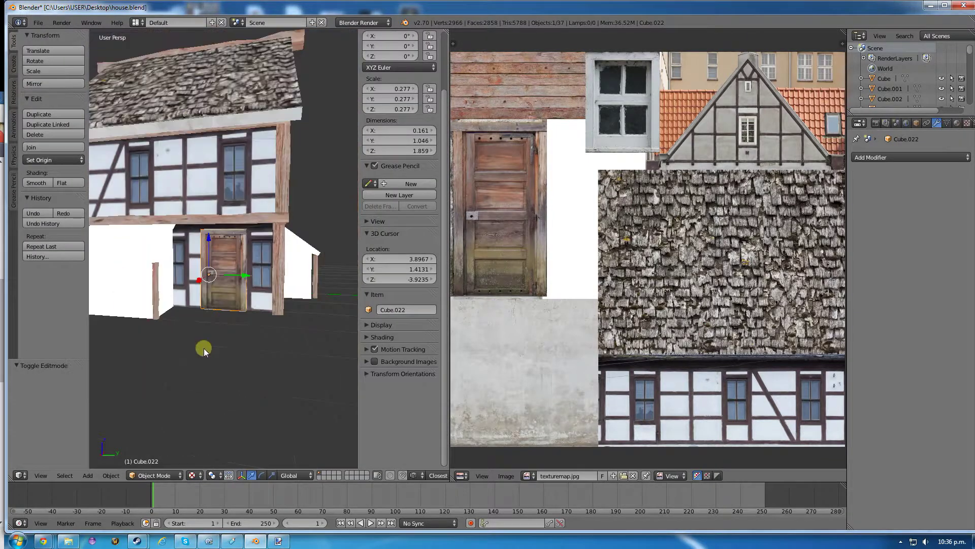
middle_drag(203, 348, 160, 282)
scroll(195, 321, down, 2)
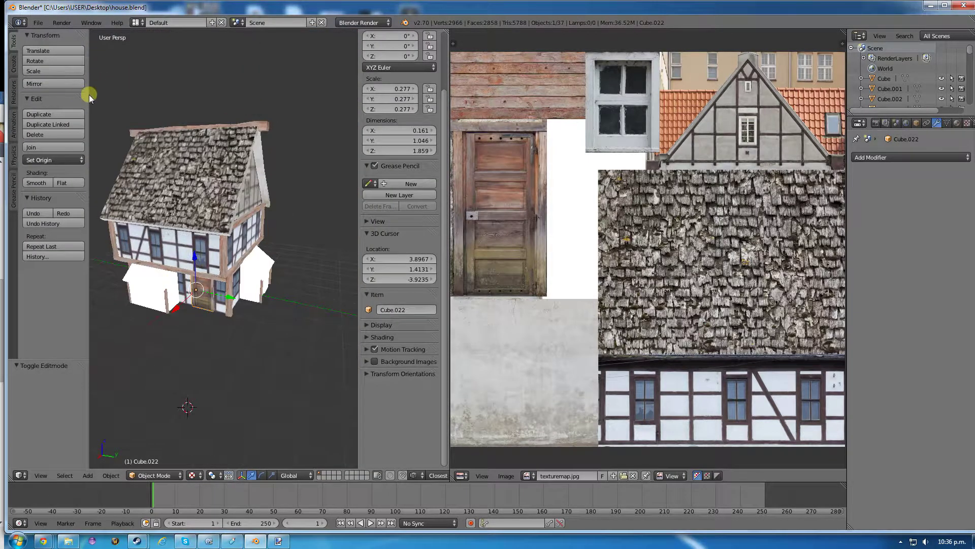
- Save house.blend and save it again as newHouse.blend in the Unity Standard Assets Example Project's Assets folder
click(38, 22)
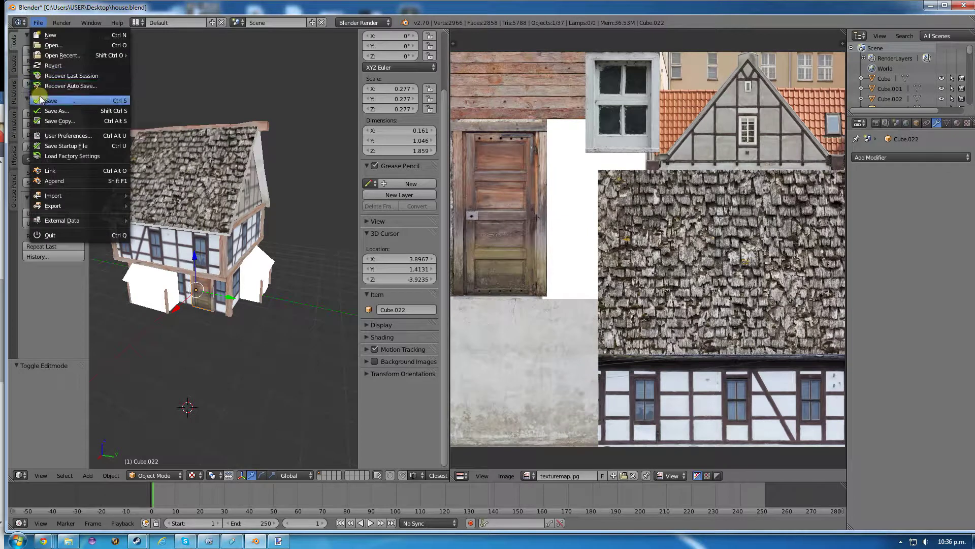
click(51, 100)
click(37, 23)
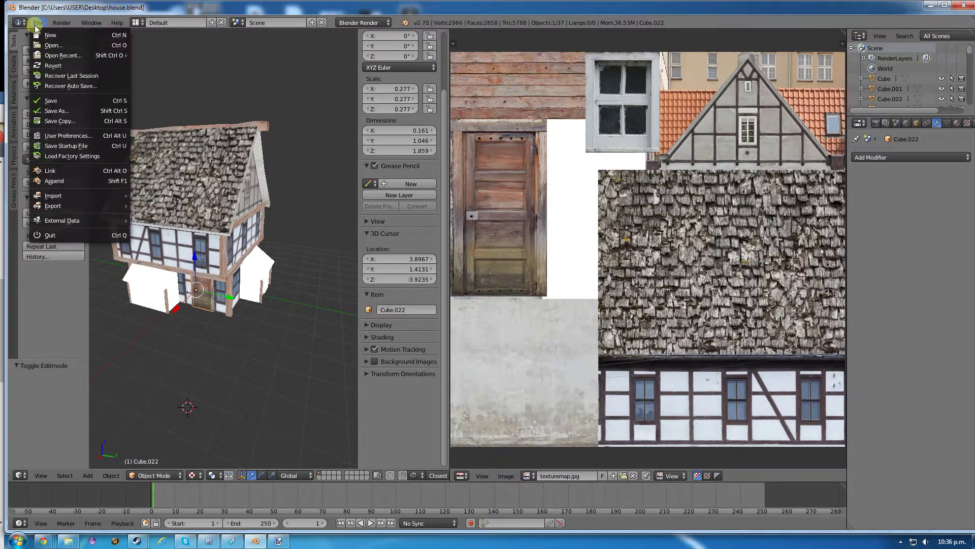
click(52, 110)
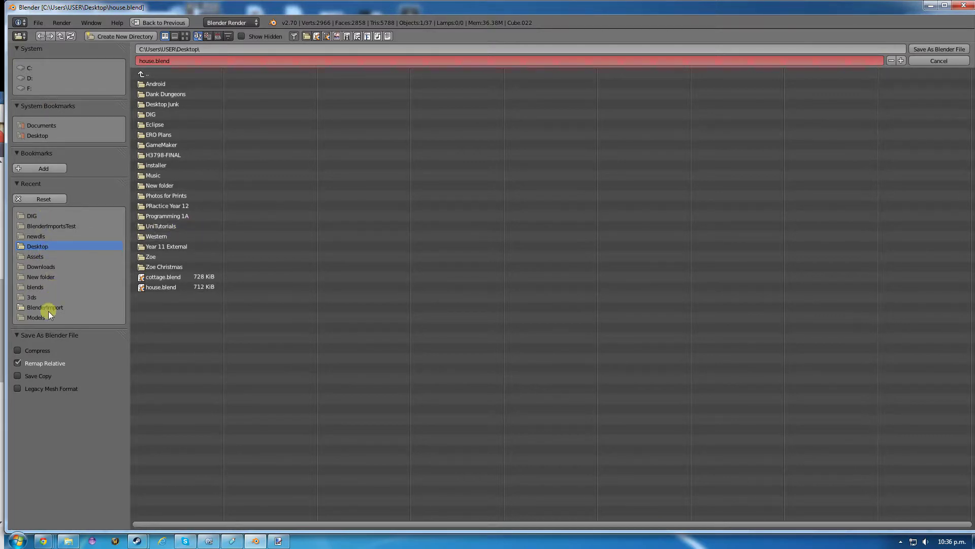
click(39, 259)
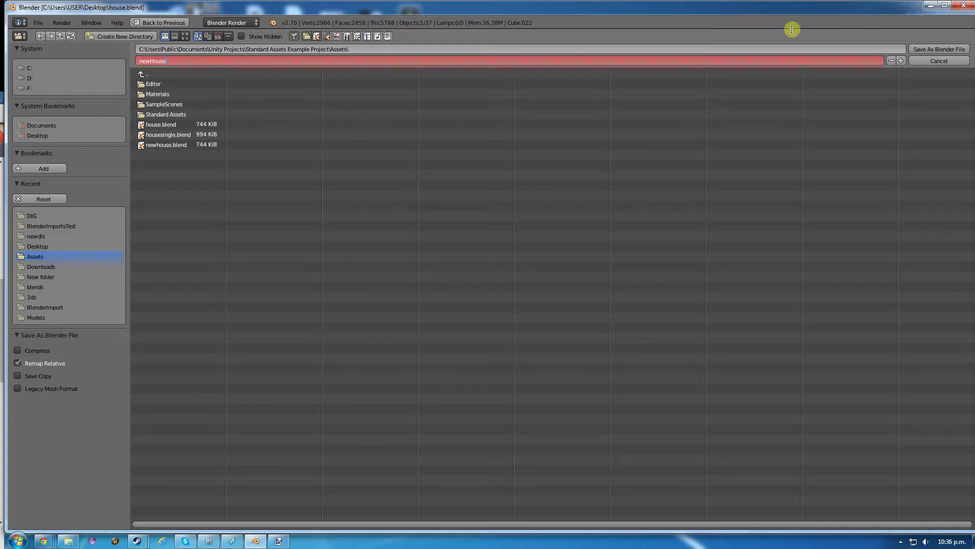
click(940, 50)
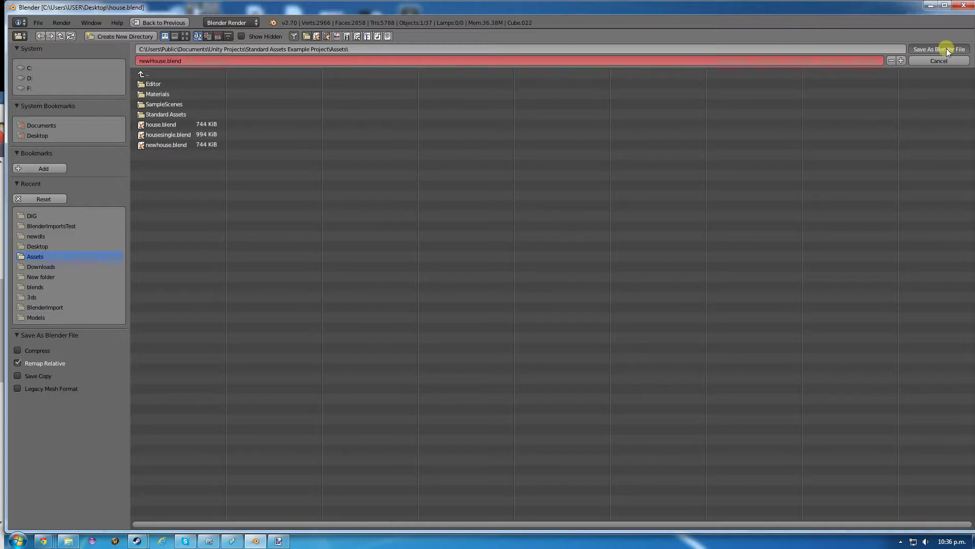
- Switch to Unity and open the Standard Assets Example Project
click(18, 541)
click(38, 363)
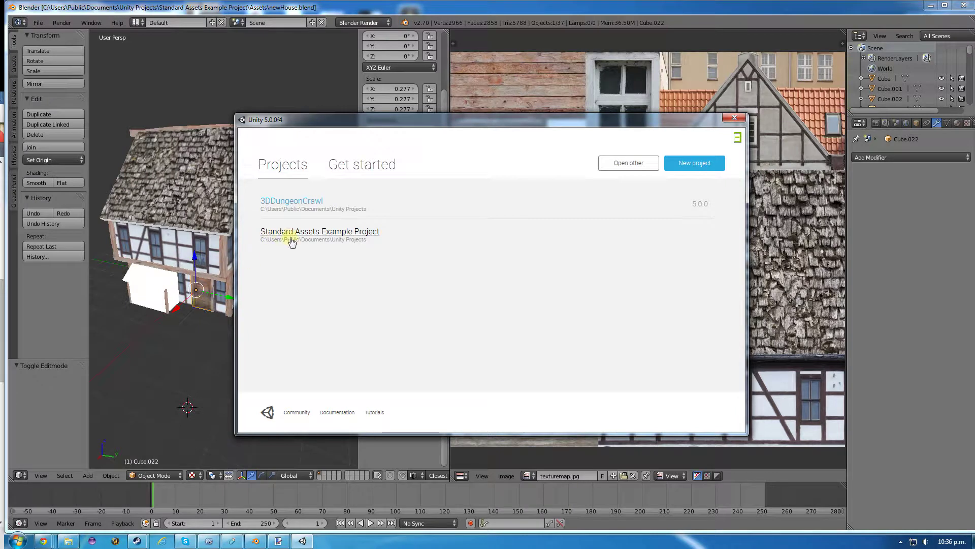
click(320, 232)
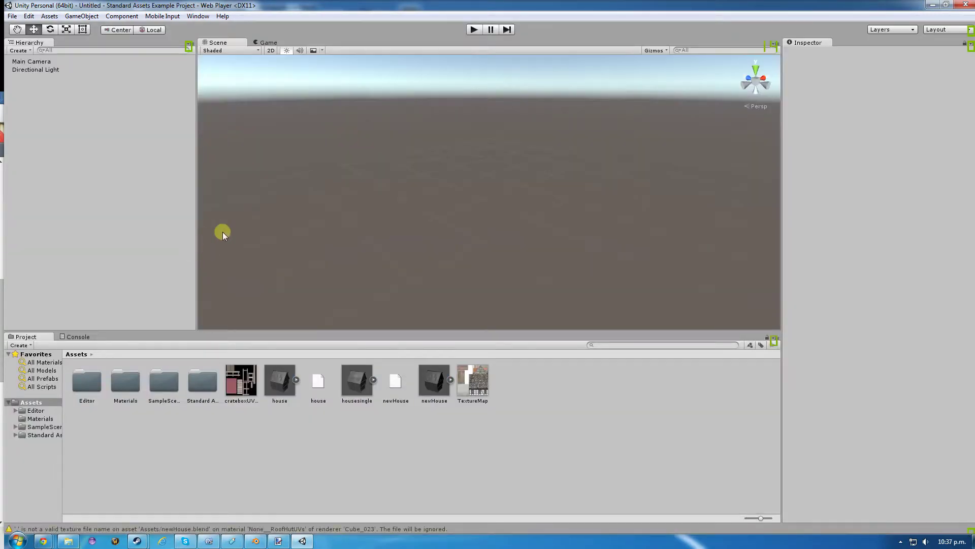
- Place the newHouse model in the scene and import the house's texturemap image into the Assets folder
click(433, 398)
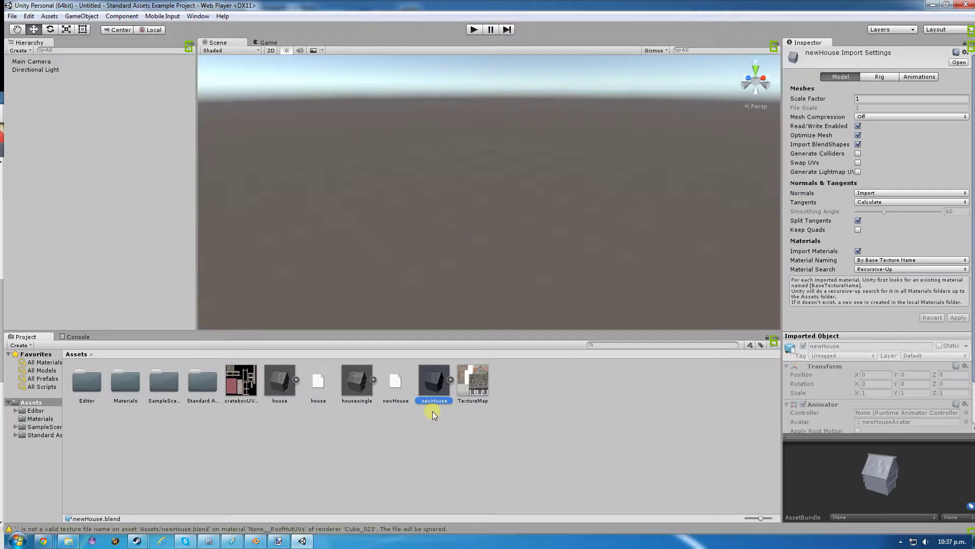
drag(423, 380, 437, 246)
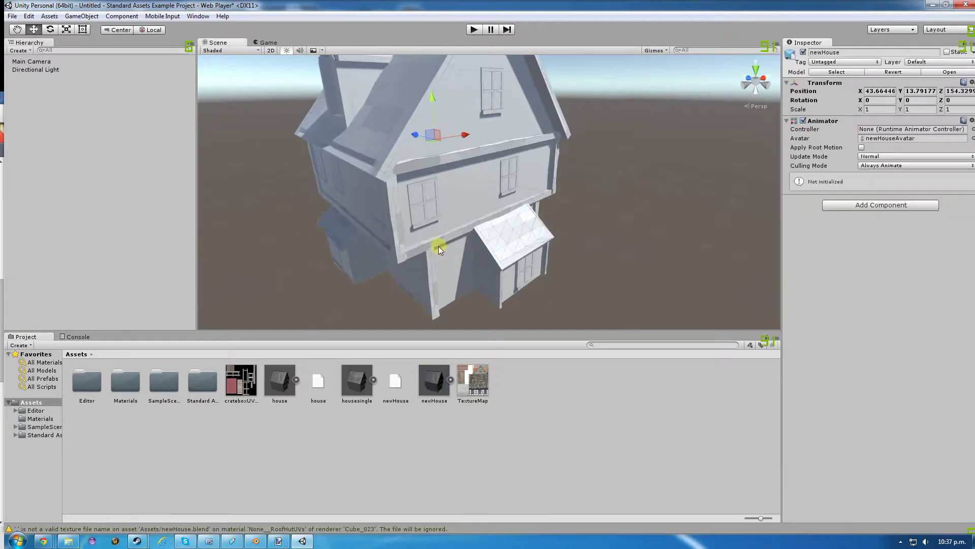
scroll(362, 236, down, 2)
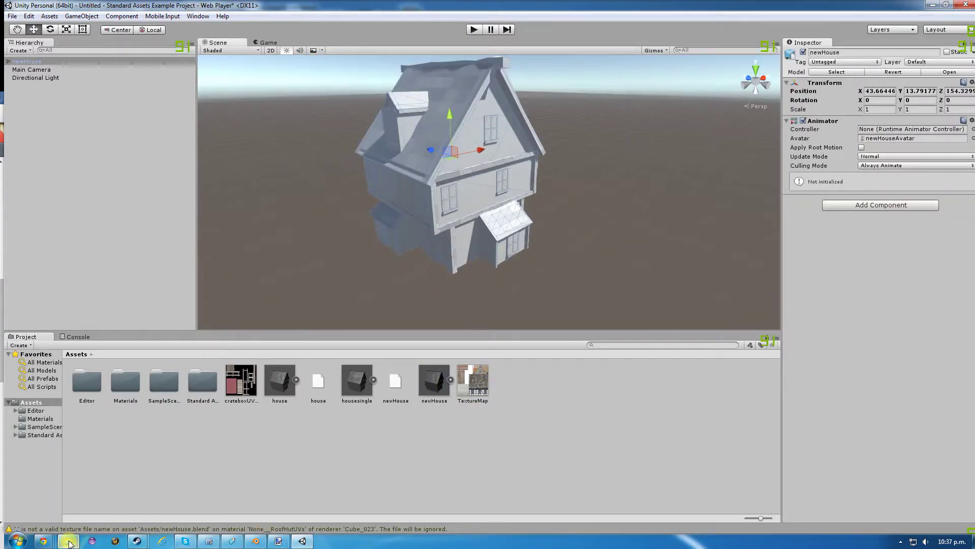
mouse_move(69, 542)
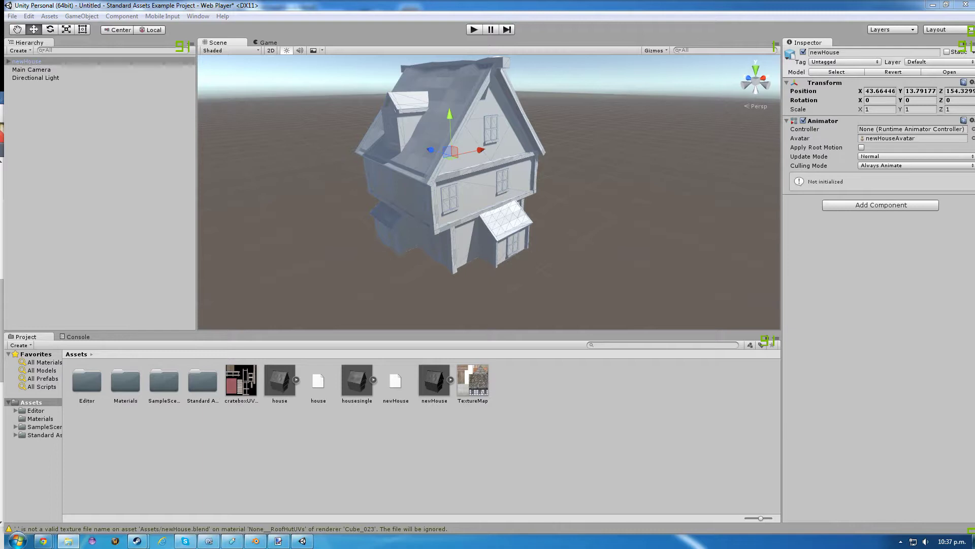
drag(436, 403, 537, 420)
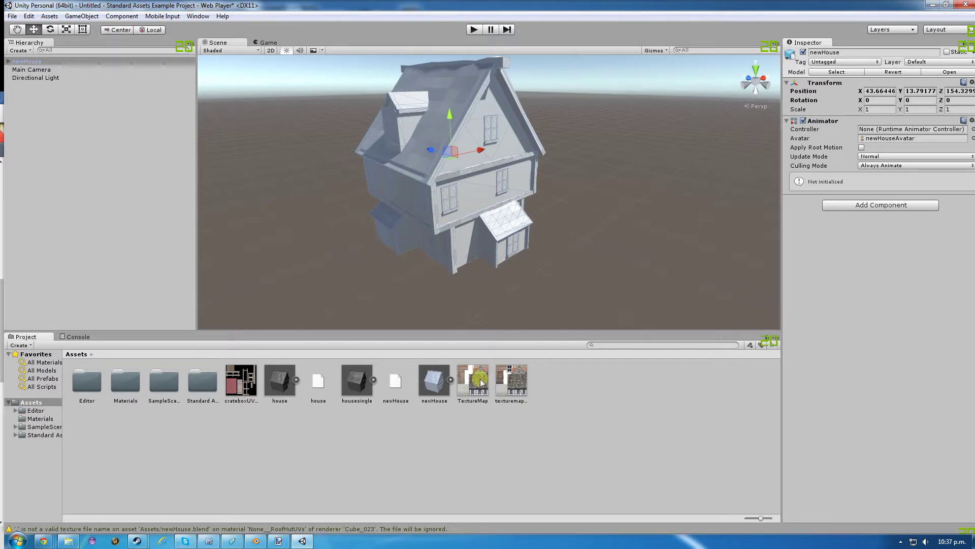
- Try to apply the texturemap 1 image directly to newHouse in the scene and undo it
click(508, 388)
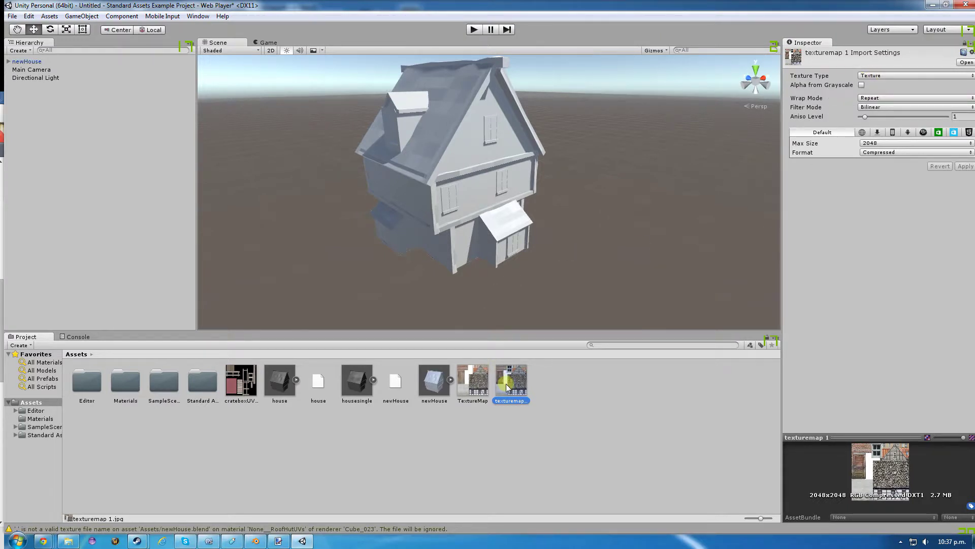
drag(507, 387, 439, 148)
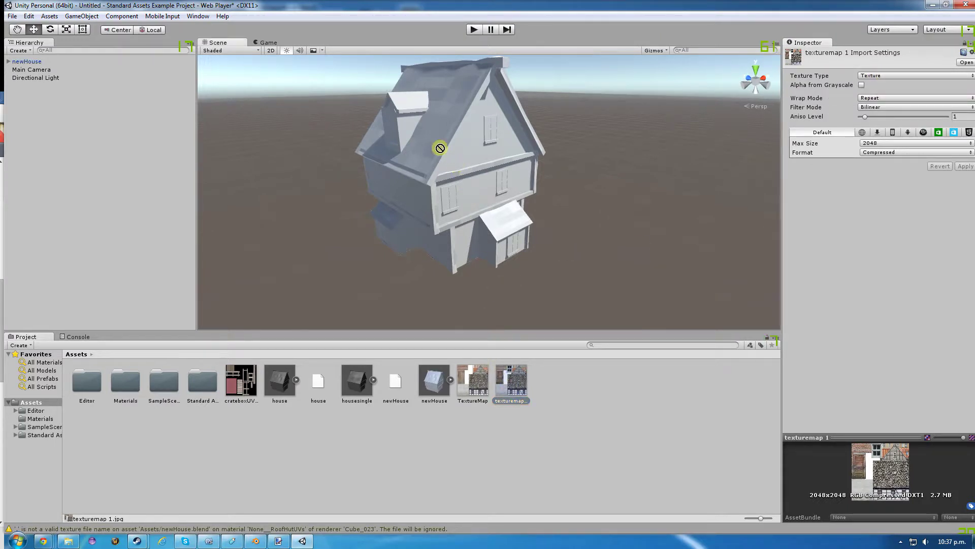
click(27, 61)
drag(508, 381, 435, 164)
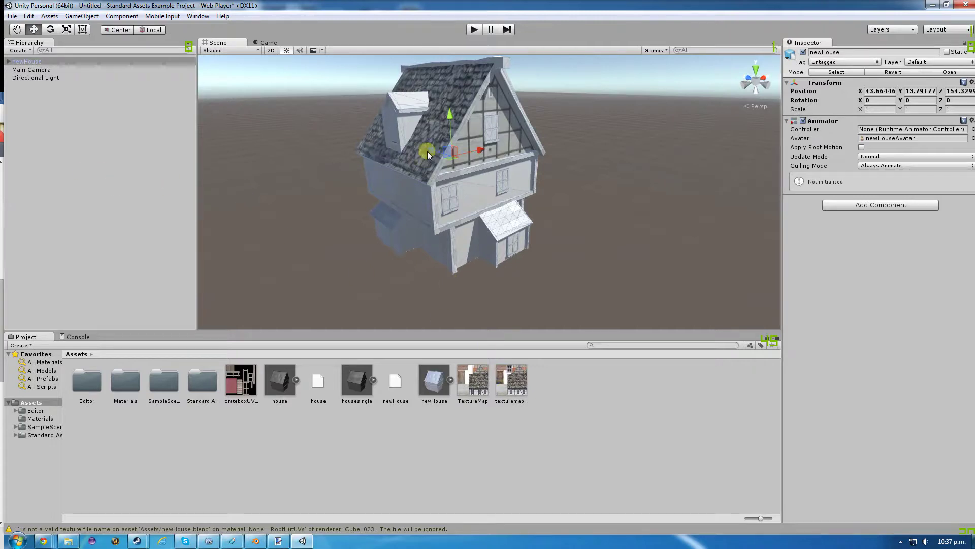
key(ctrl+z)
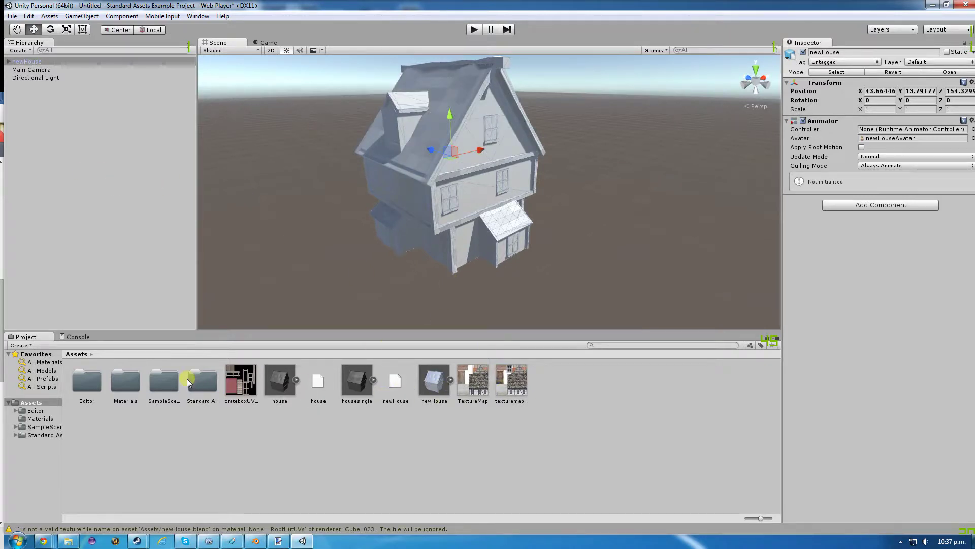
- Find the TextureMap material in the Materials folder and move the texturemap 1 image from Assets into that folder
click(129, 386)
double_click(129, 386)
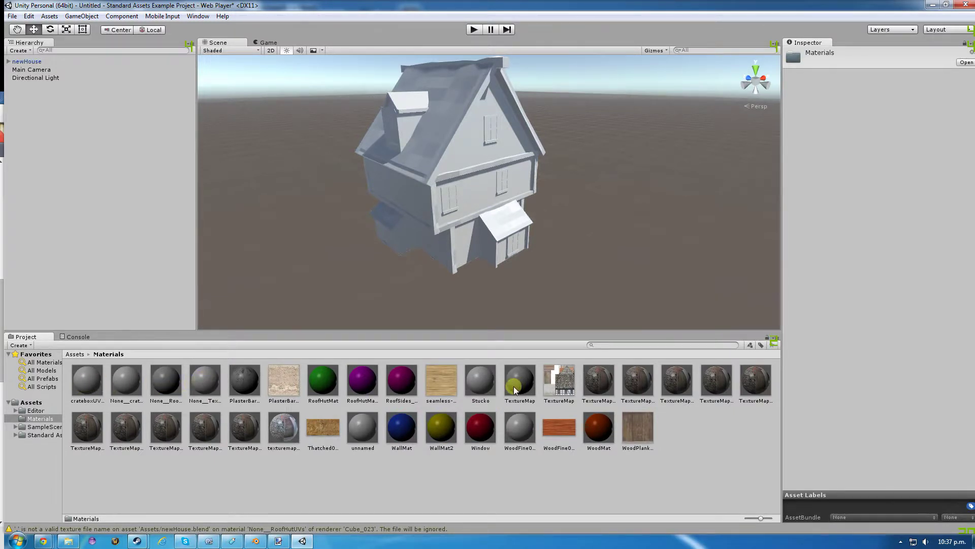
click(282, 428)
click(519, 386)
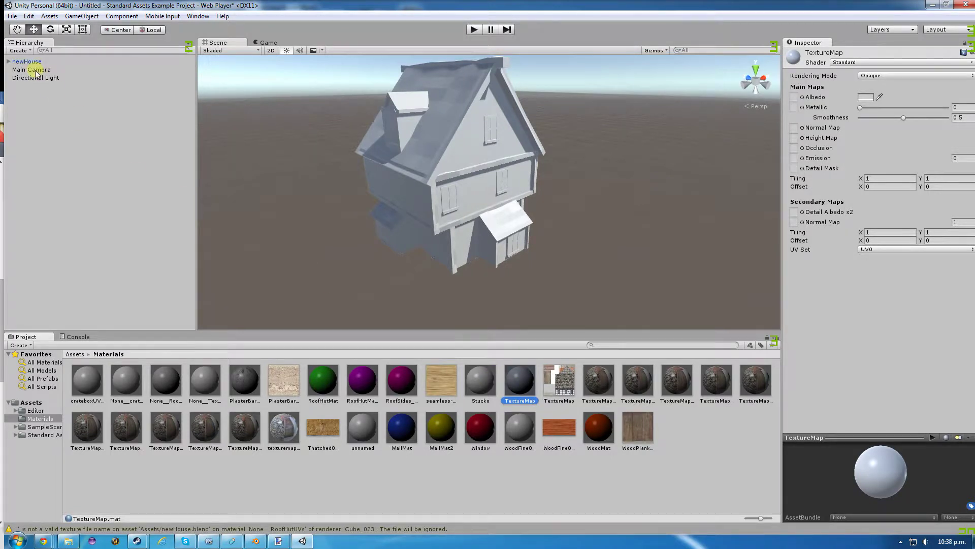
click(76, 354)
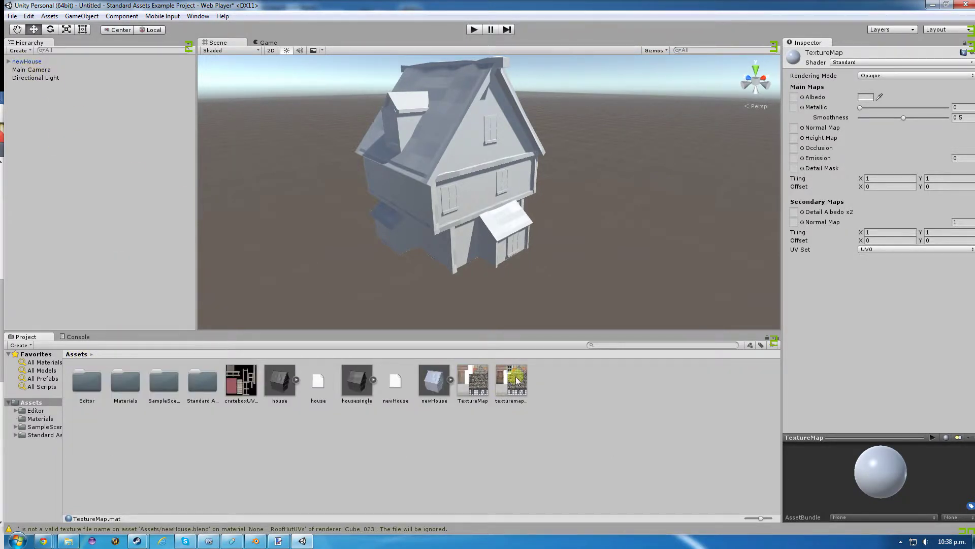
drag(515, 385, 130, 384)
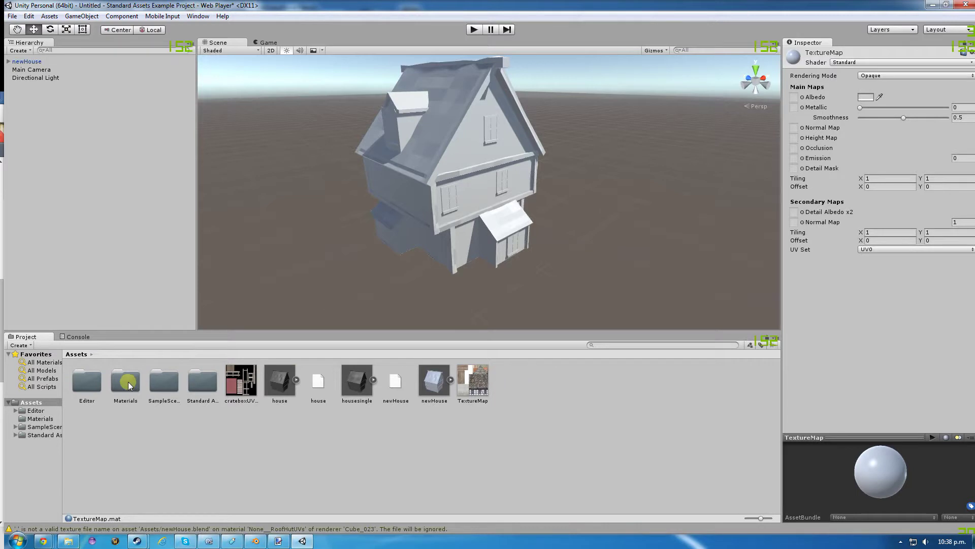
double_click(125, 382)
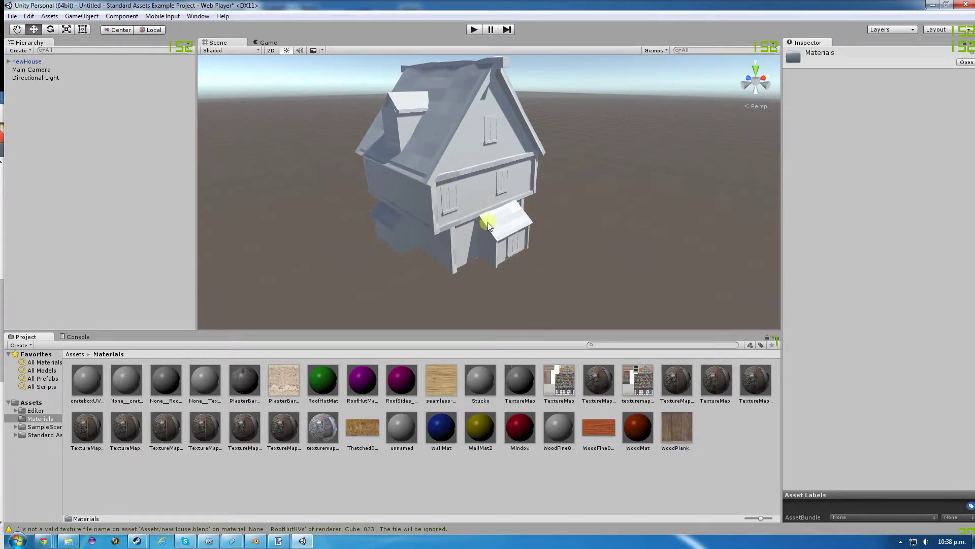
- Assign the texturemap 1 image as the Albedo map of the TextureMap material
drag(635, 381, 519, 384)
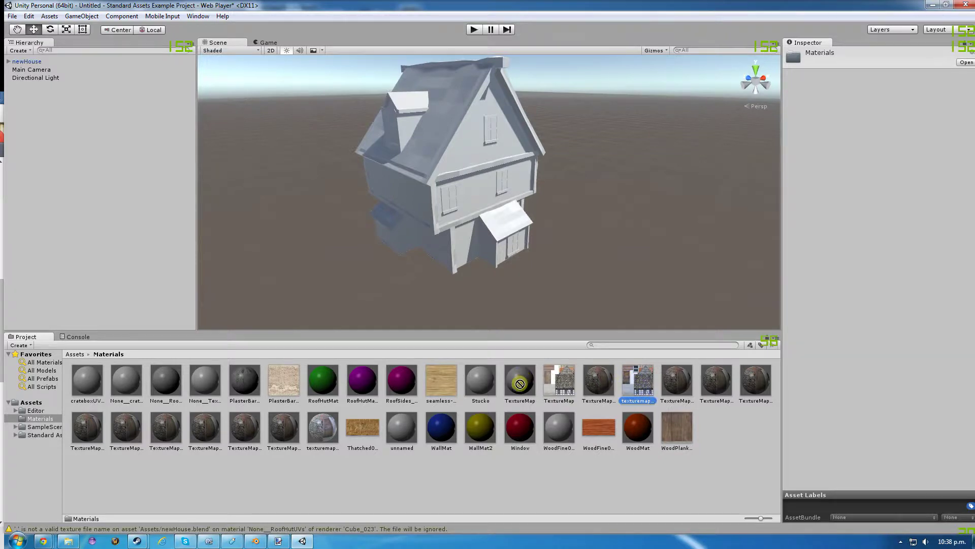
click(520, 382)
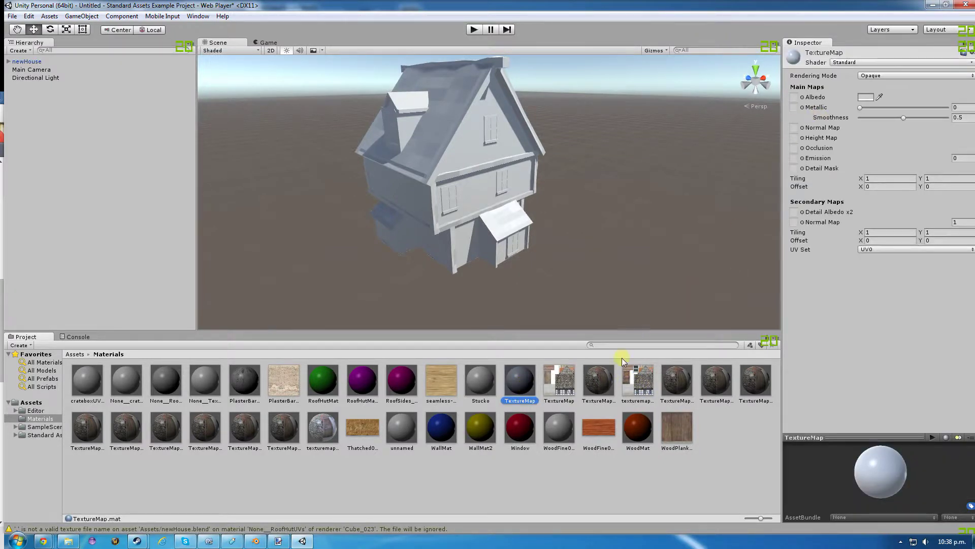
drag(592, 386, 793, 101)
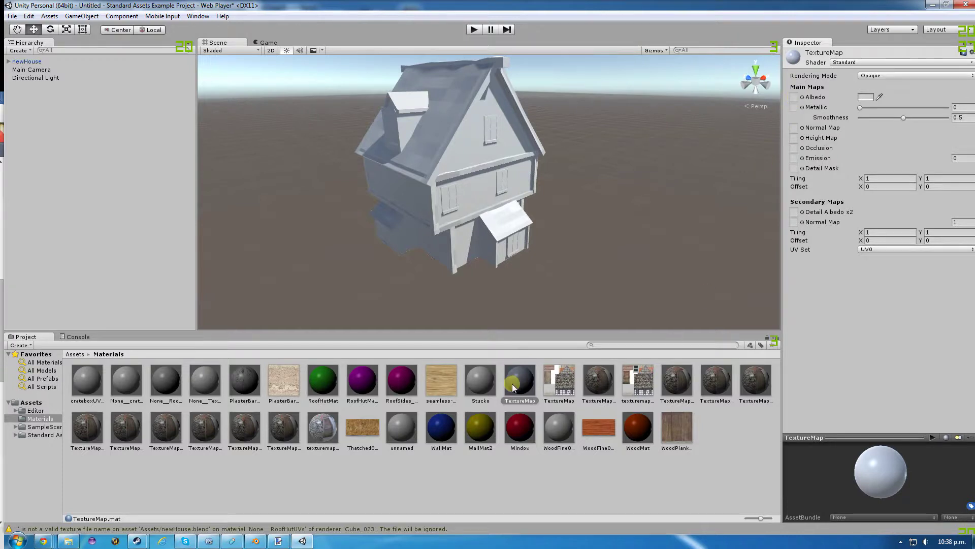
click(26, 61)
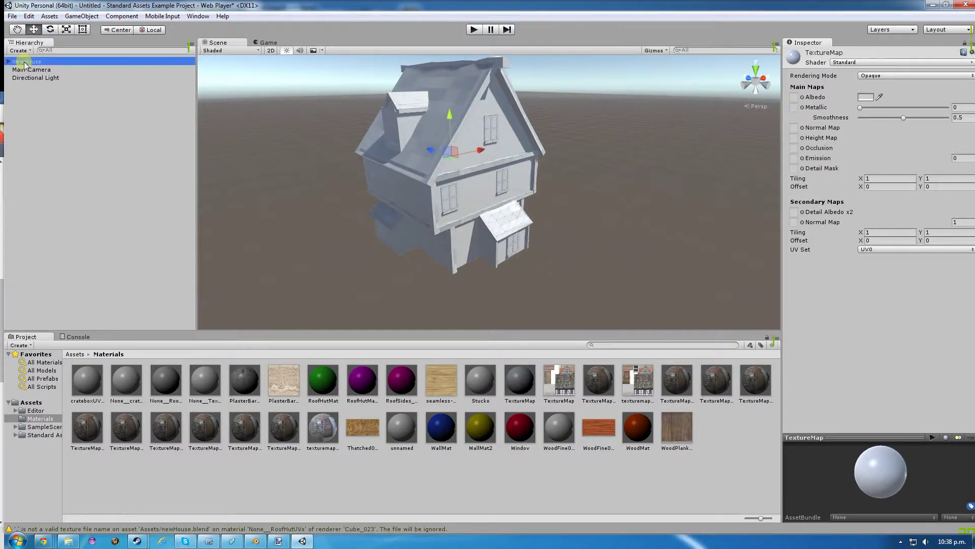
click(513, 388)
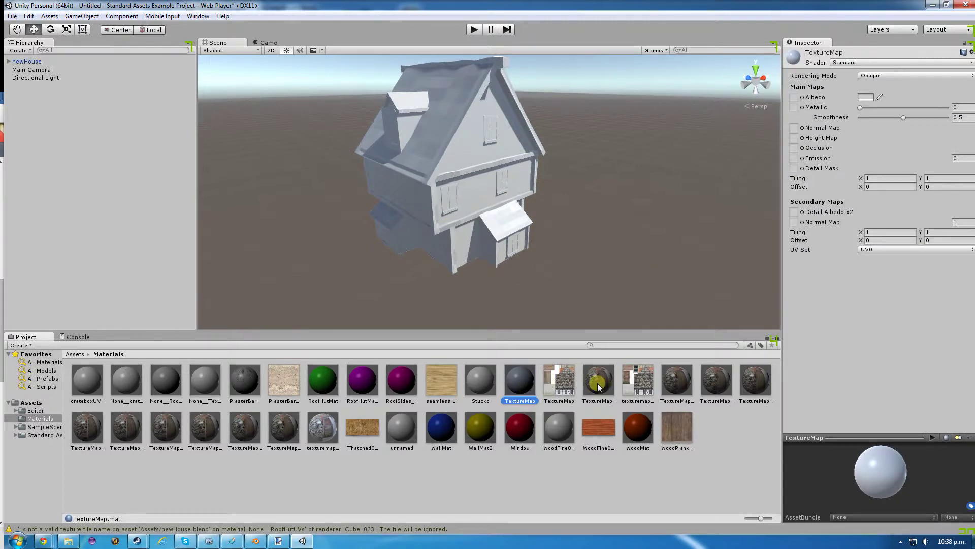
drag(637, 378, 796, 101)
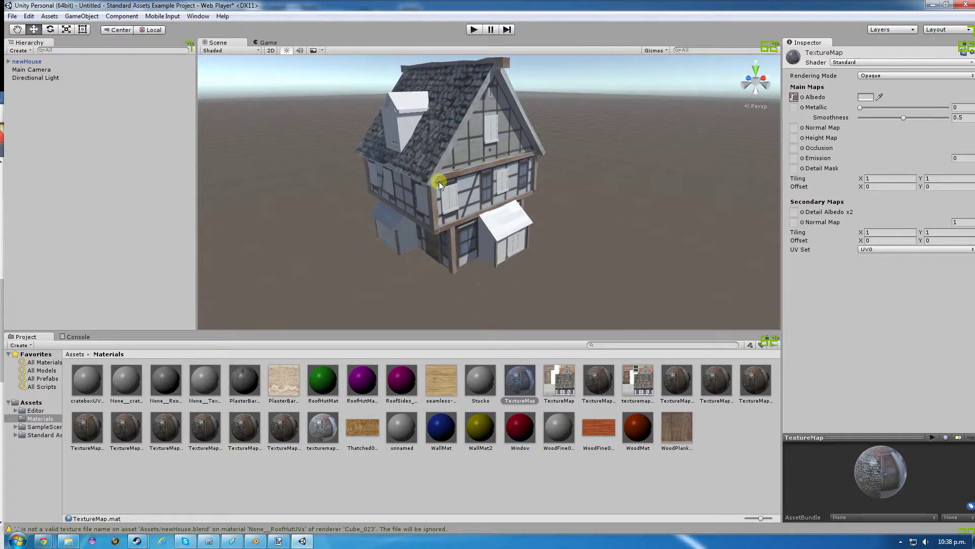
- Open the Lighting settings and reduce the Directional Light's intensity to 0.48
mouse_move(410, 186)
alt+mouse_down()
mouse_move(446, 170)
mouse_move(403, 178)
mouse_move(401, 130)
mouse_move(394, 210)
mouse_move(374, 200)
mouse_move(374, 253)
mouse_move(407, 228)
mouse_move(411, 200)
alt+mouse_up()
key(s)
right_drag(412, 200, 365, 211)
click(50, 78)
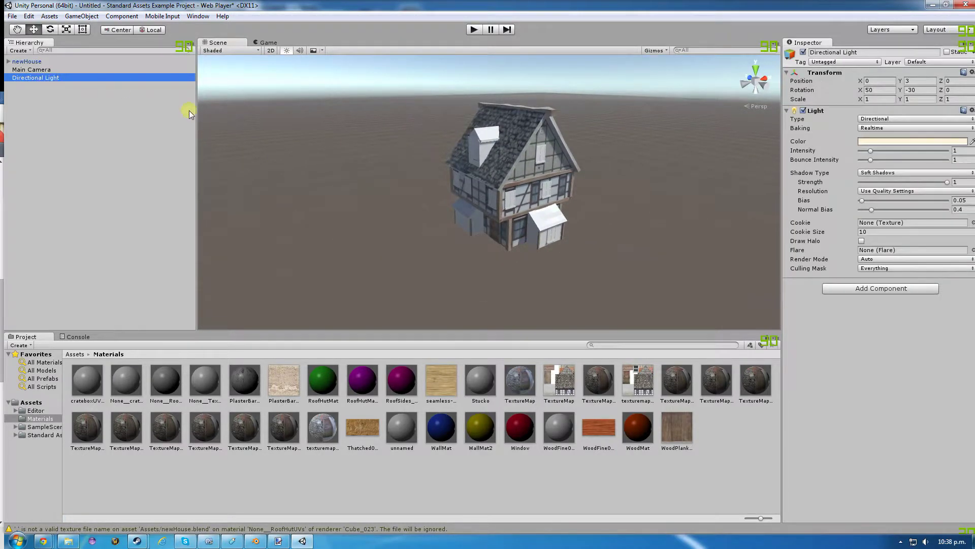
right_drag(363, 152, 378, 134)
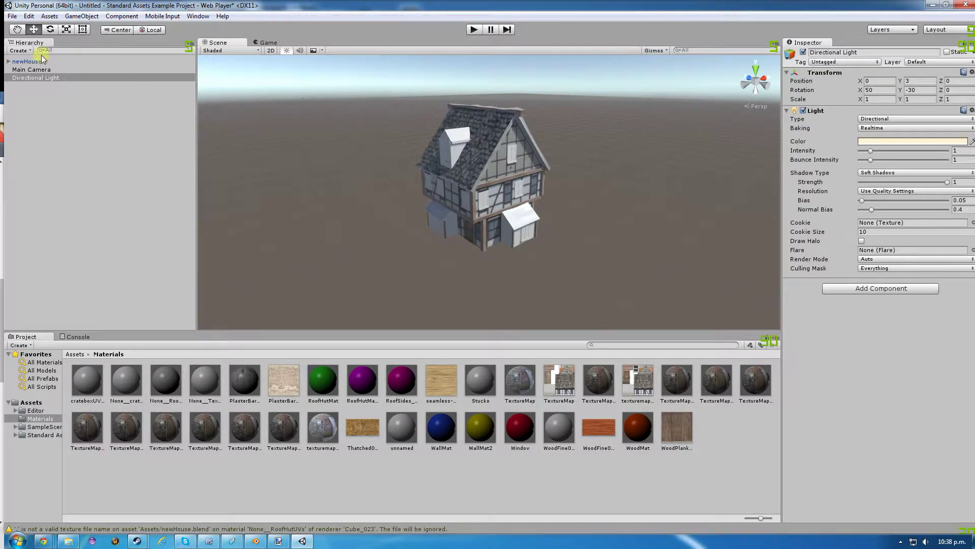
click(198, 16)
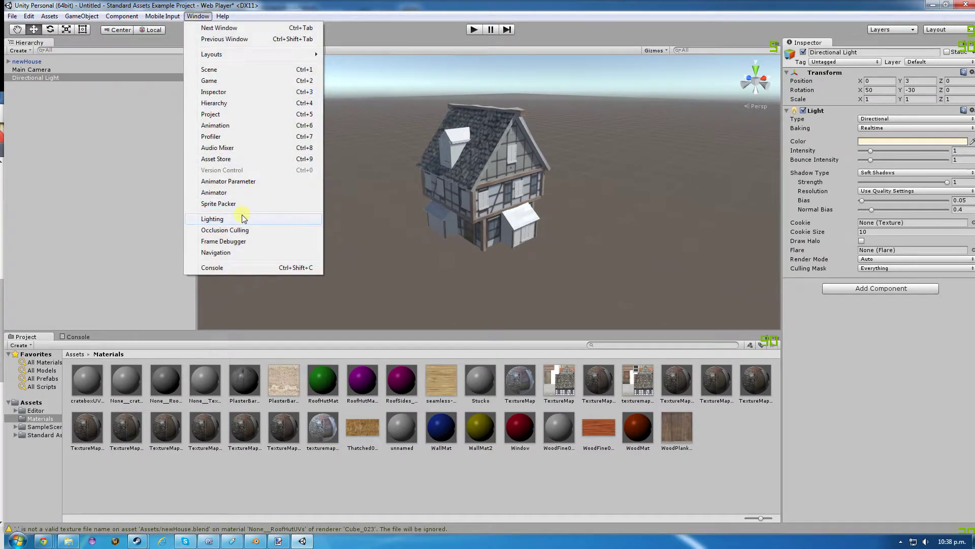
click(242, 218)
drag(678, 75, 112, 110)
drag(871, 151, 865, 152)
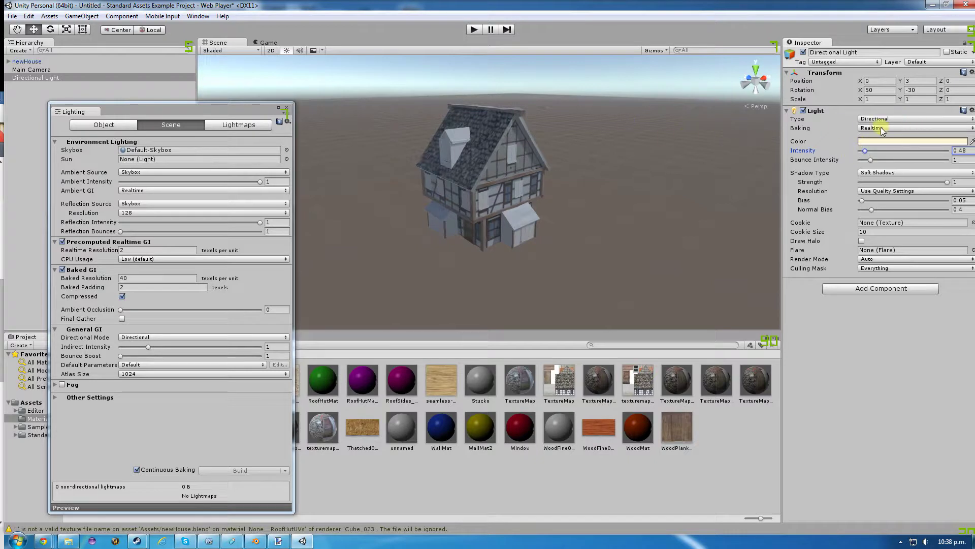
- Set the Main Camera's background color to black
click(22, 73)
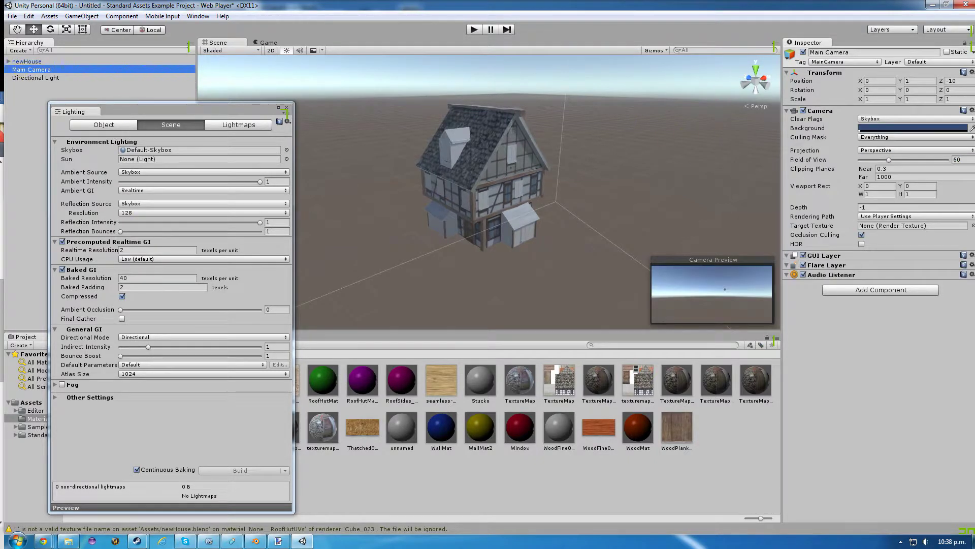
click(868, 129)
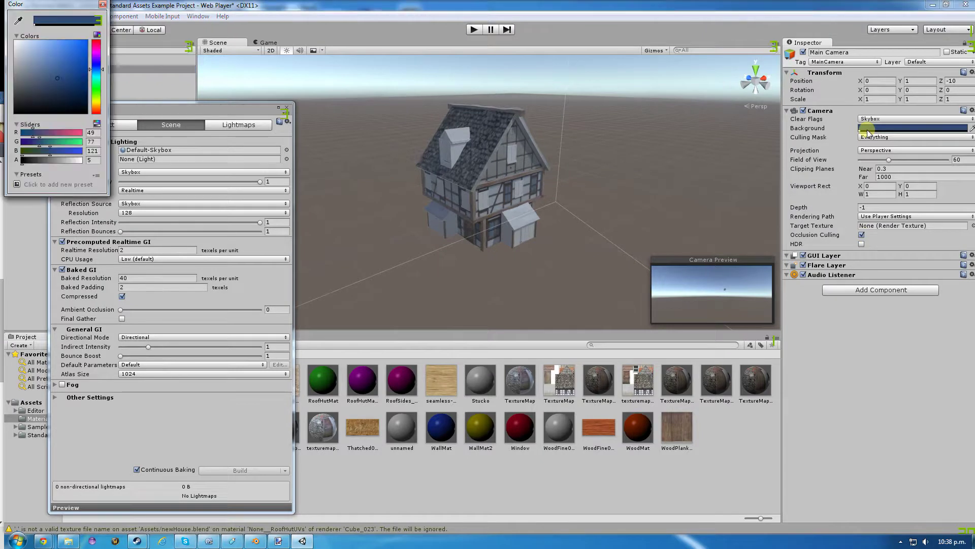
click(59, 113)
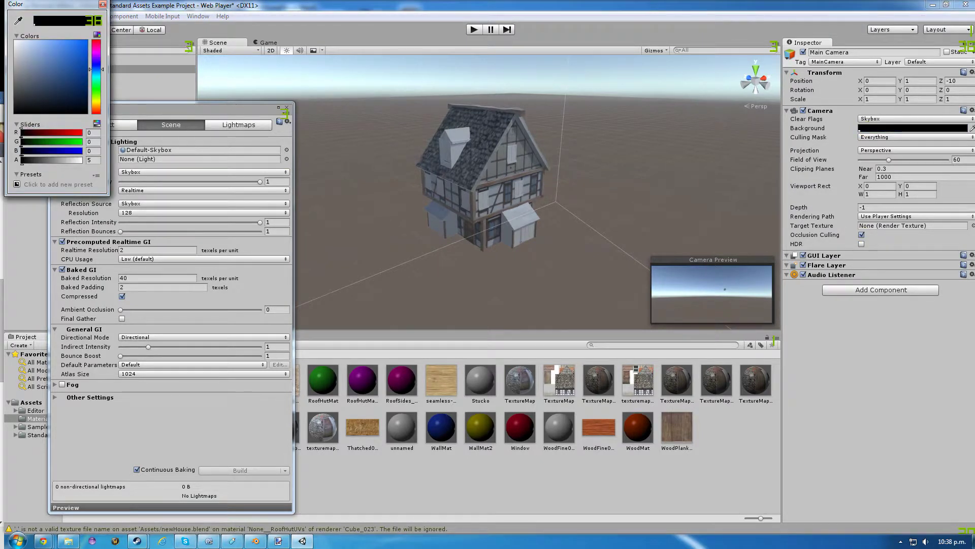
click(103, 6)
- Try the Depth only, Don't Clear and Skybox options for the Main Camera's Clear Flags and settle on Solid Color
click(880, 120)
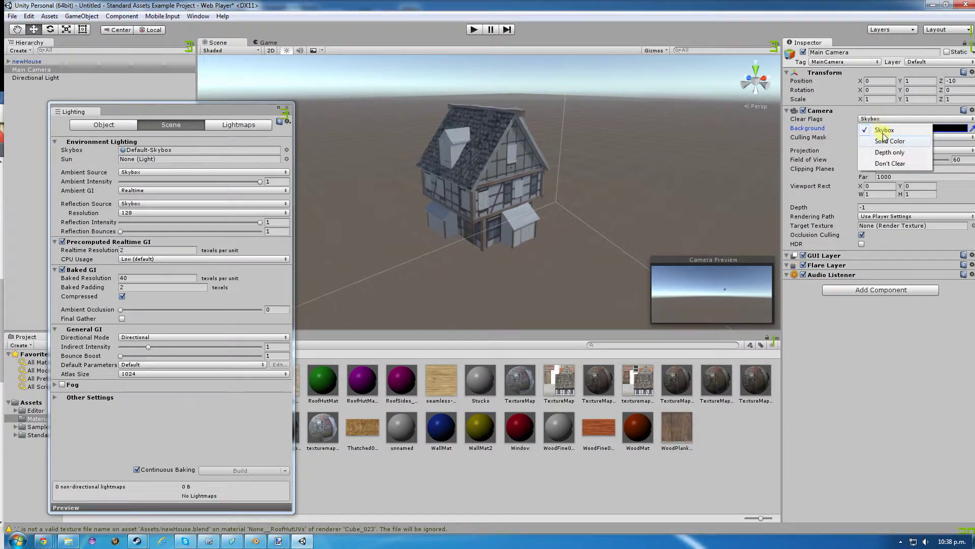
click(889, 151)
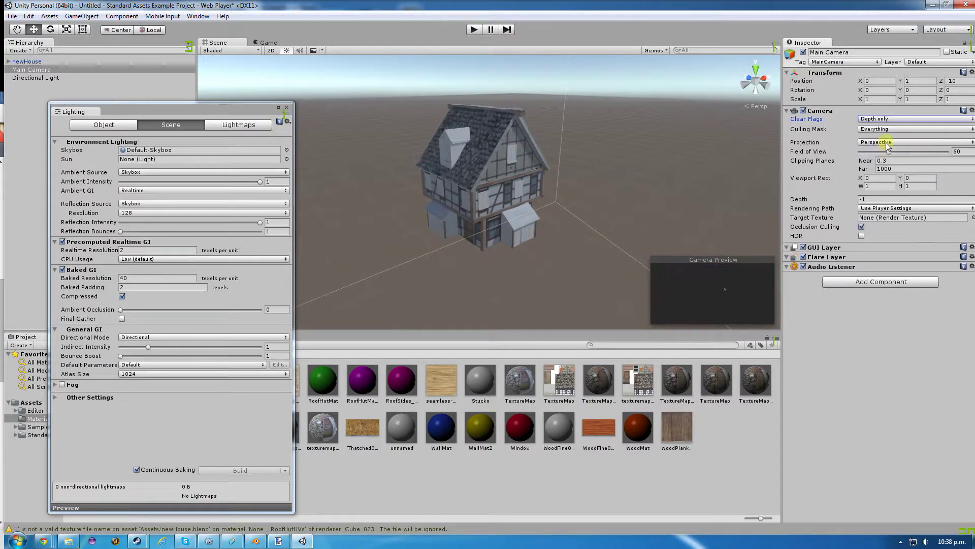
click(886, 118)
click(882, 164)
click(886, 118)
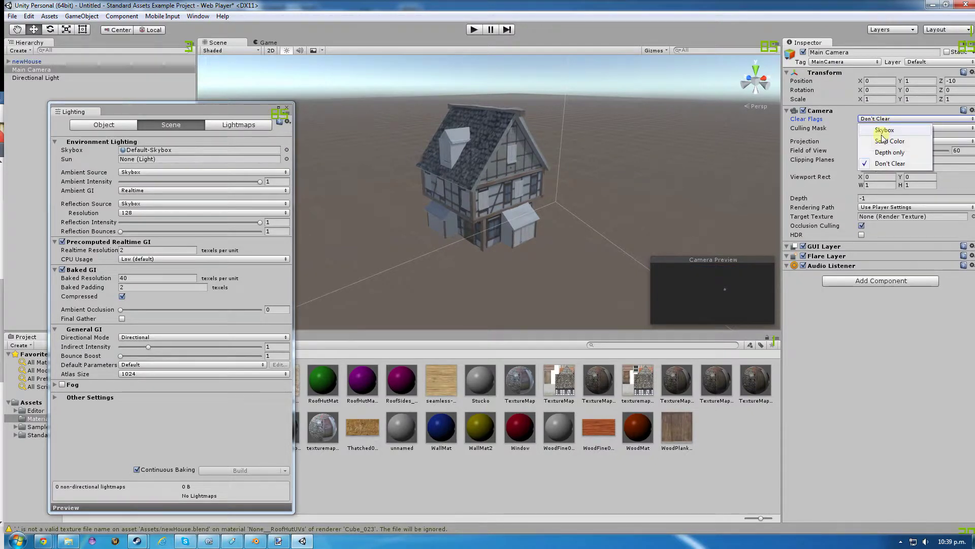
click(884, 130)
click(887, 118)
click(883, 141)
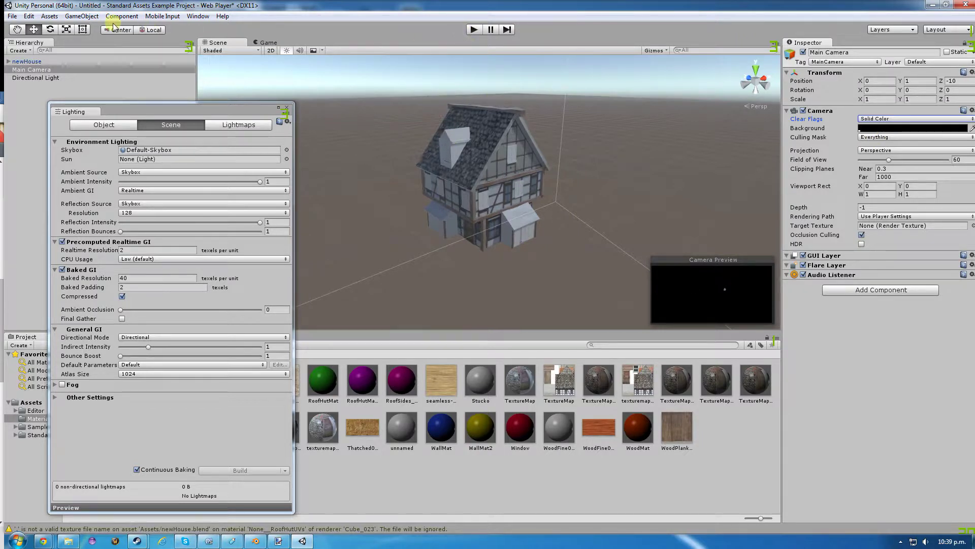
- Align the Main Camera with the current scene view and briefly play the scene to check the house against the black background
click(79, 16)
click(114, 231)
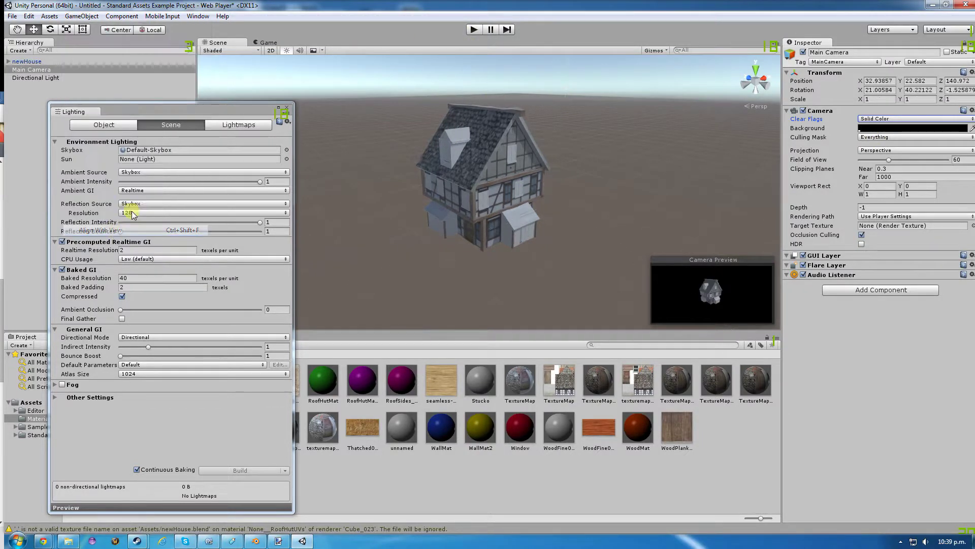
click(477, 29)
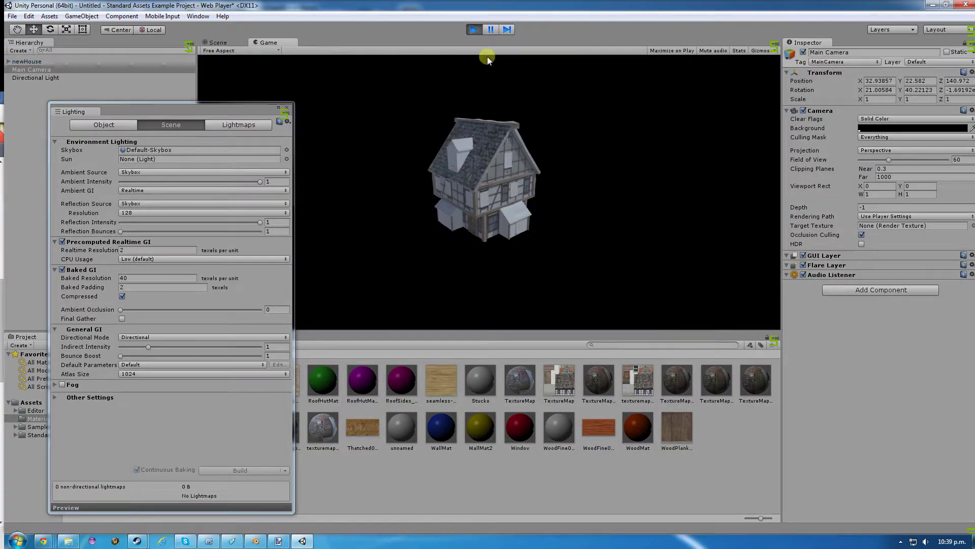
click(477, 29)
click(473, 31)
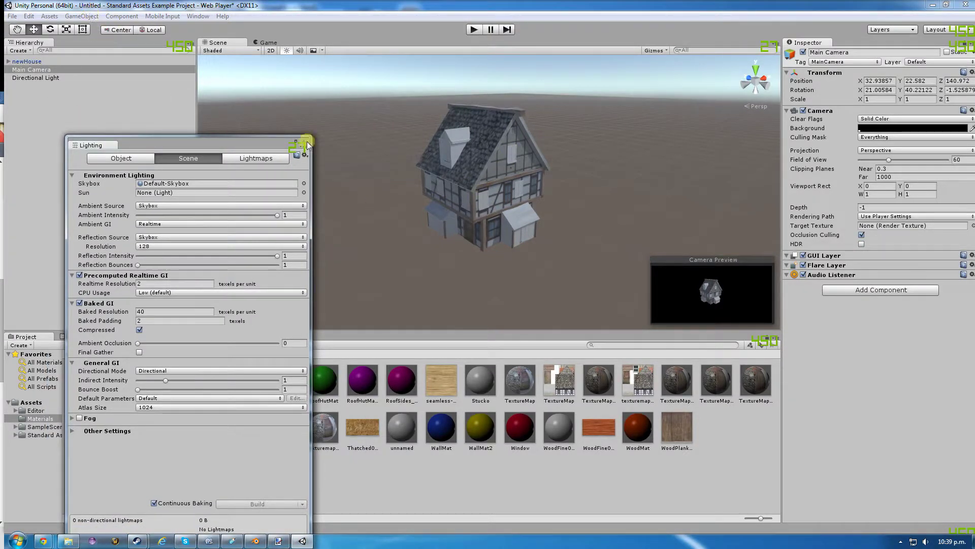
- Find the Directional Light far from the house and move it close to the house, to about X 40.5, Y 13.9, Z 155.7
scroll(467, 224, up, 4)
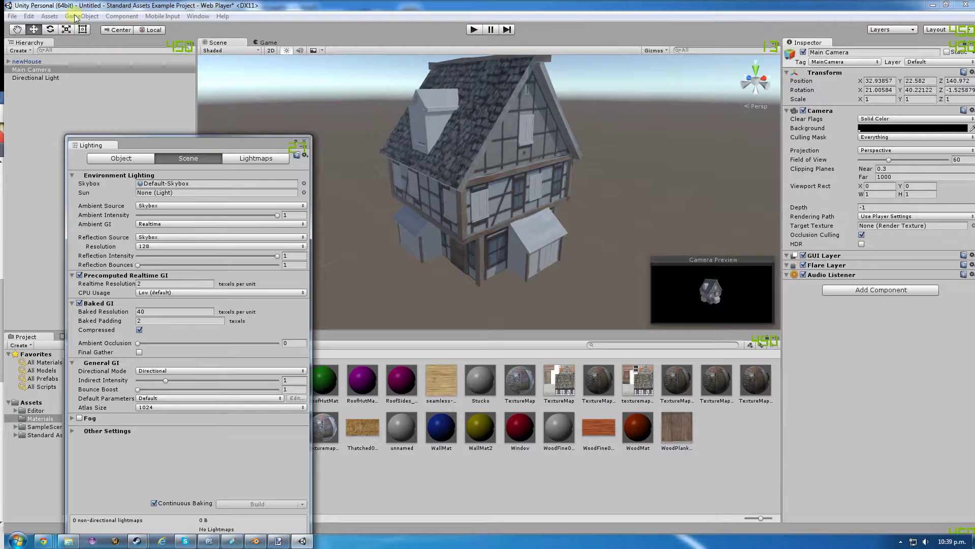
click(42, 79)
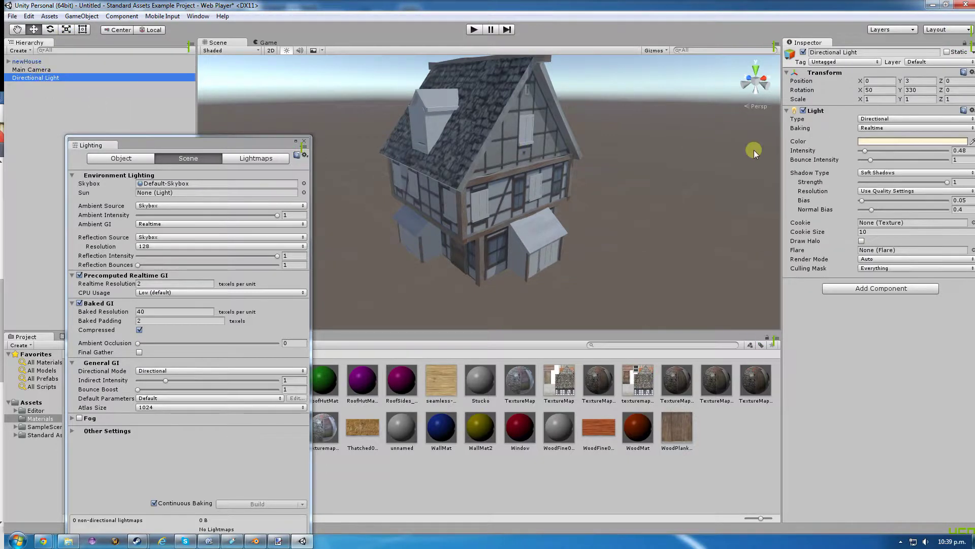
scroll(397, 151, down, 4)
scroll(398, 150, down, 8)
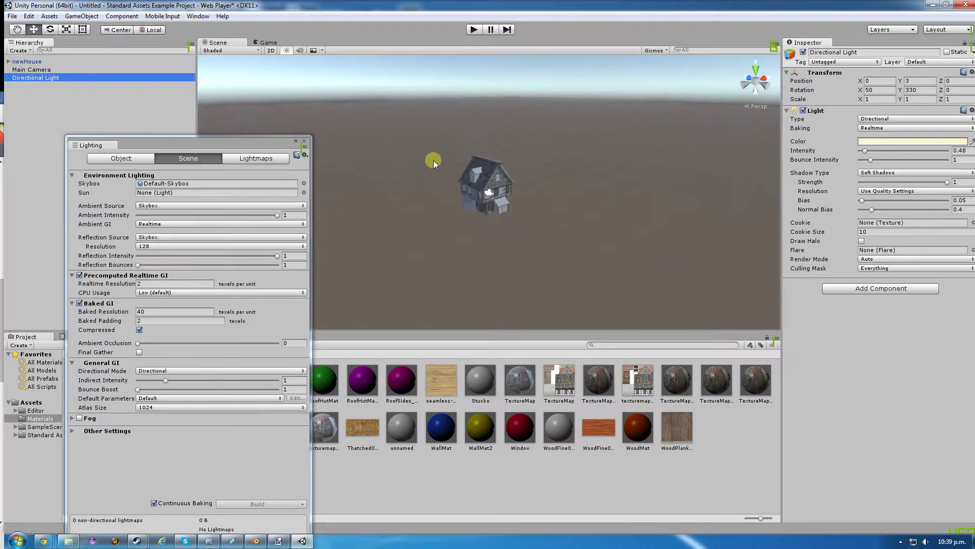
scroll(440, 148, down, 4)
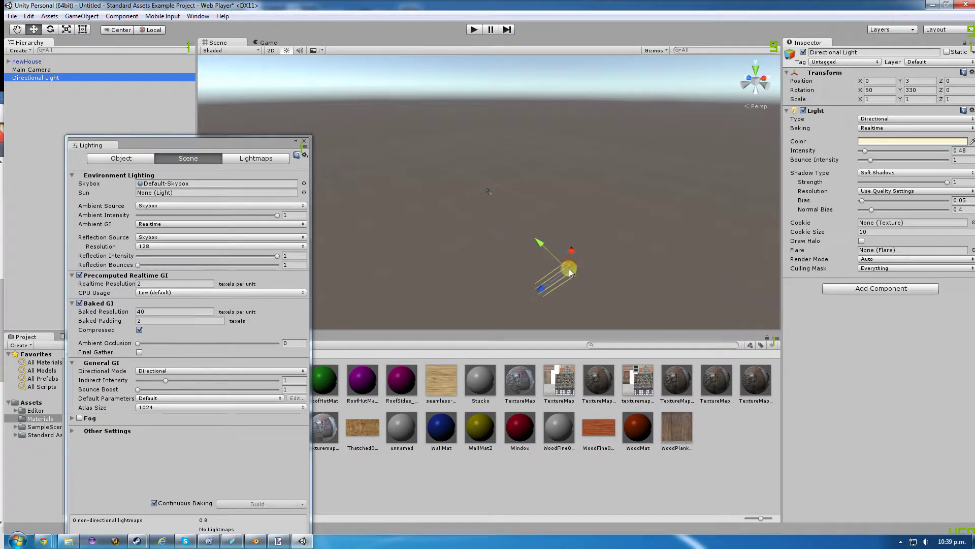
drag(569, 269, 500, 211)
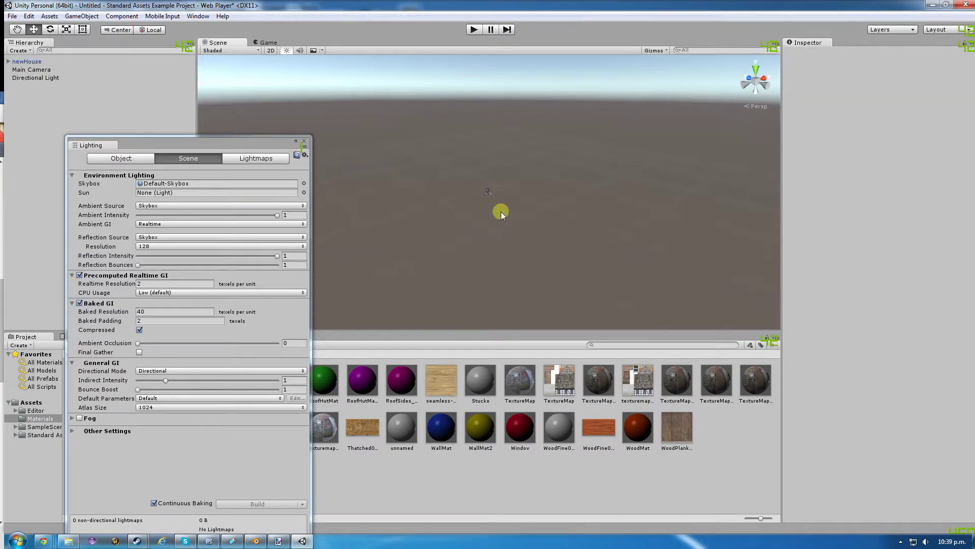
click(37, 77)
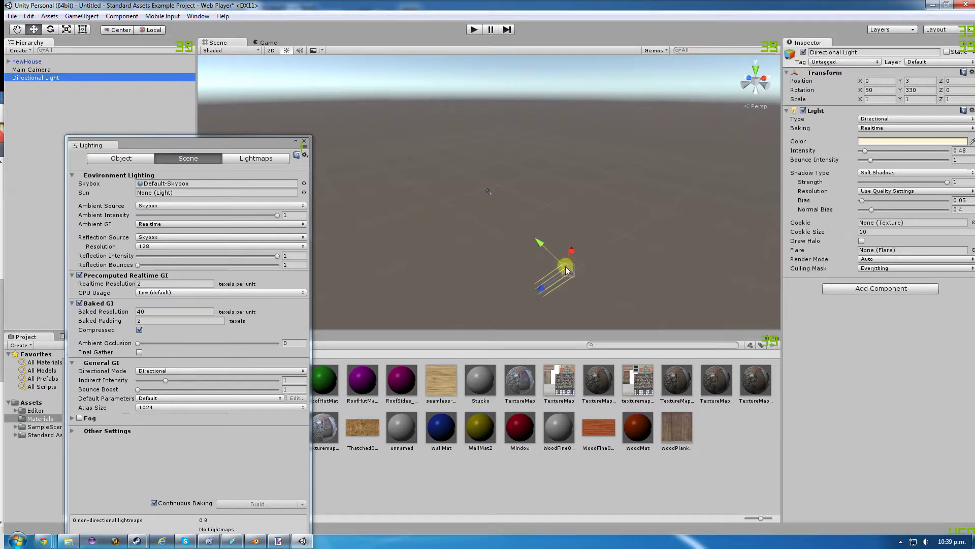
click(566, 268)
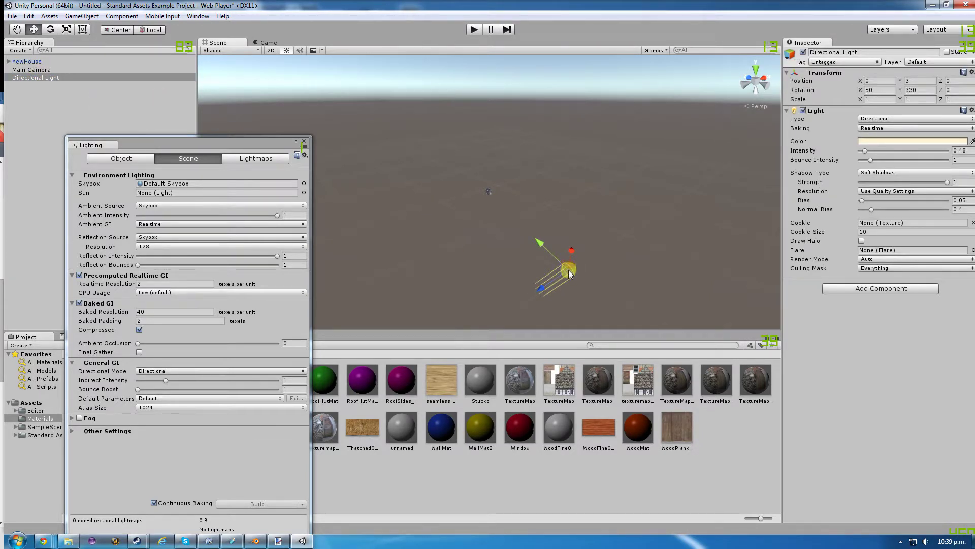
drag(568, 269, 499, 202)
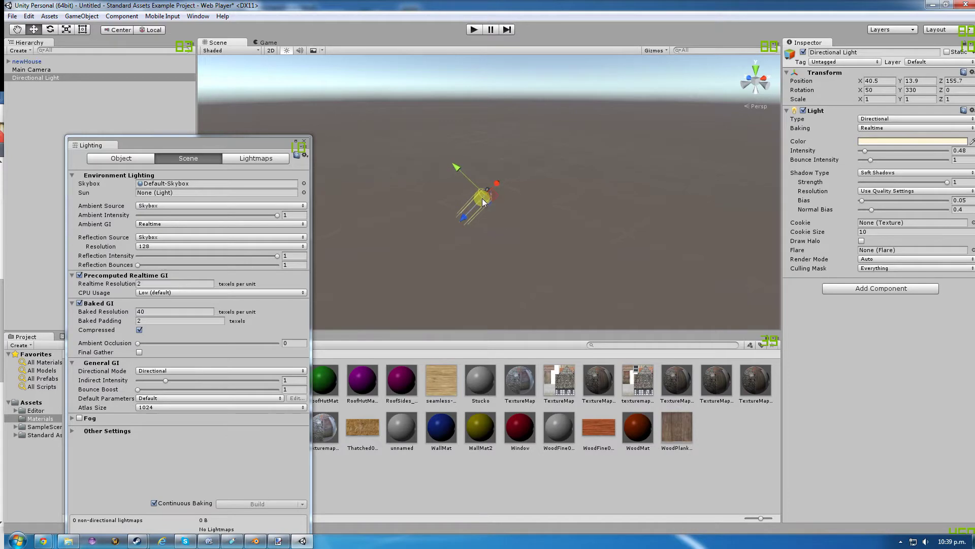
- Set the Directional Light's X and Y rotation to 0
scroll(485, 196, up, 5)
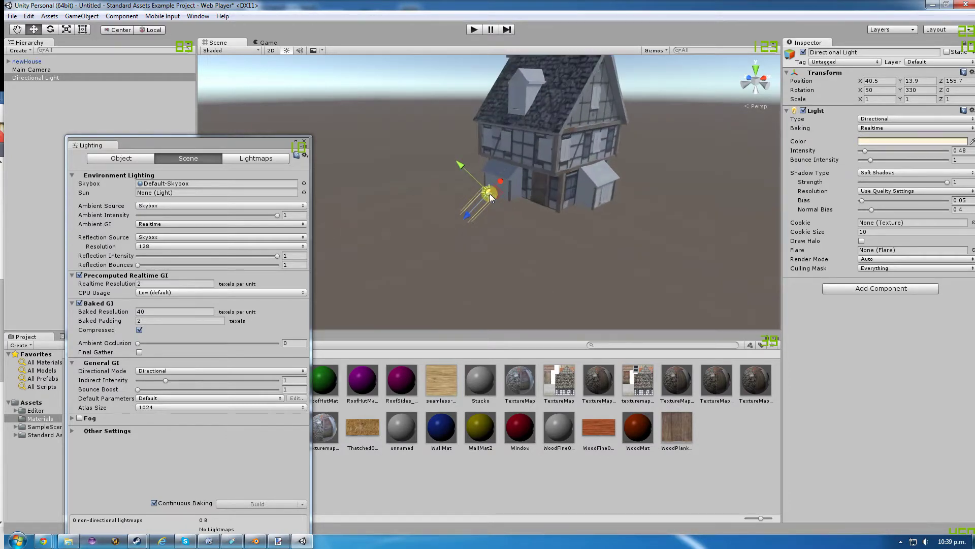
click(878, 90)
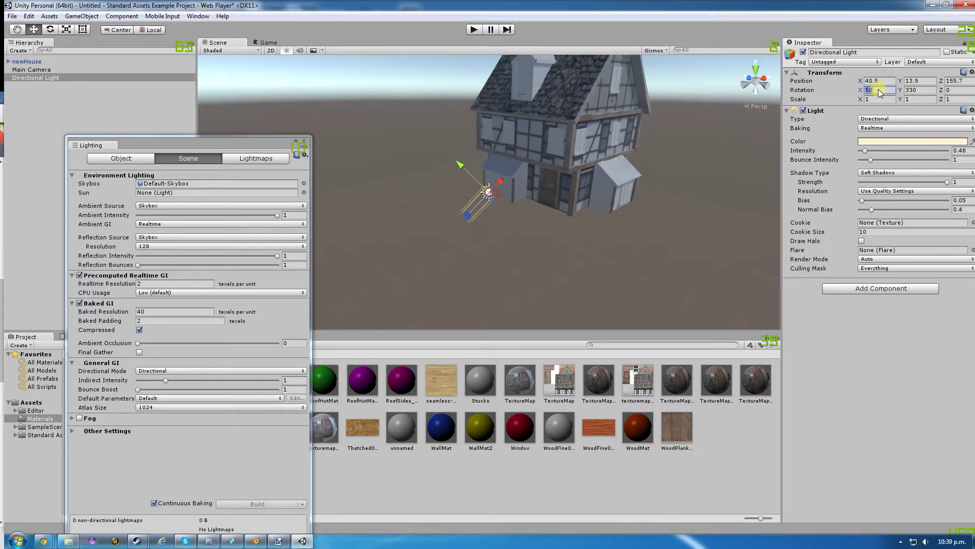
text(0)
click(919, 90)
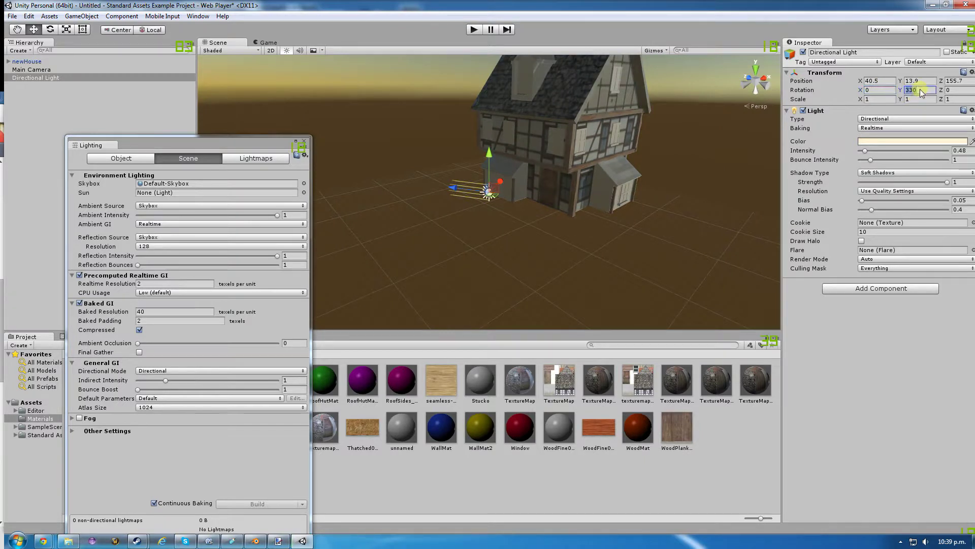
text(0)
key(Return)
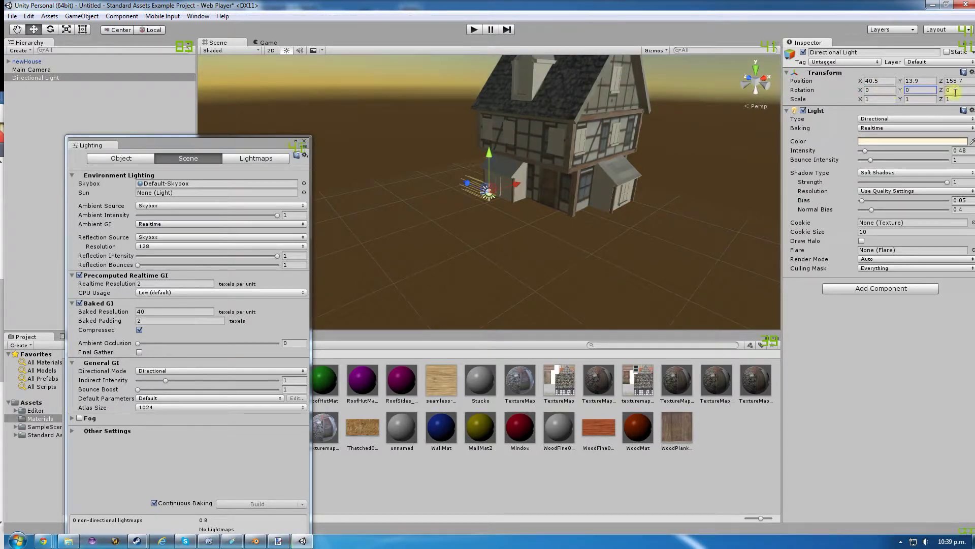
- Move the light in front of the house to about X 41.35, Z 153.18 and change its type to Point
drag(466, 184, 563, 198)
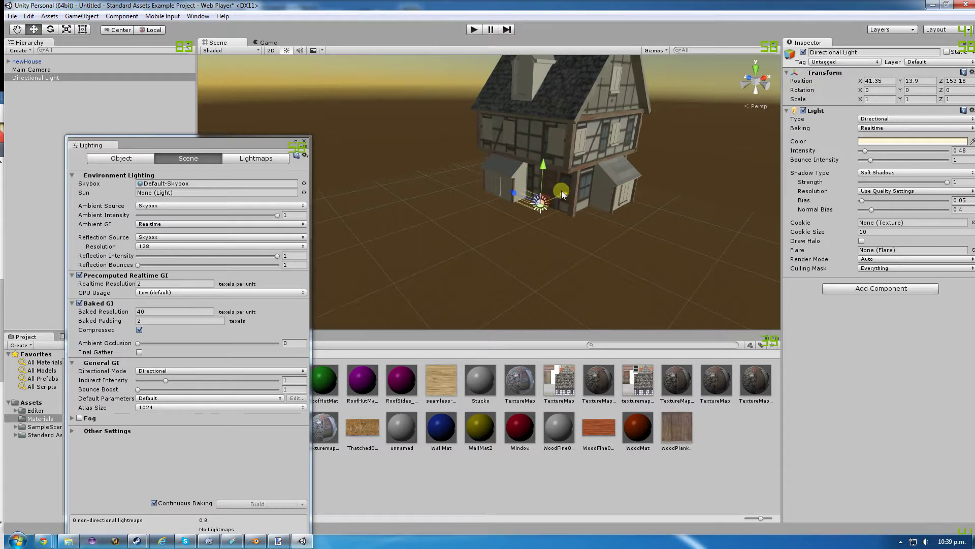
click(867, 117)
click(883, 152)
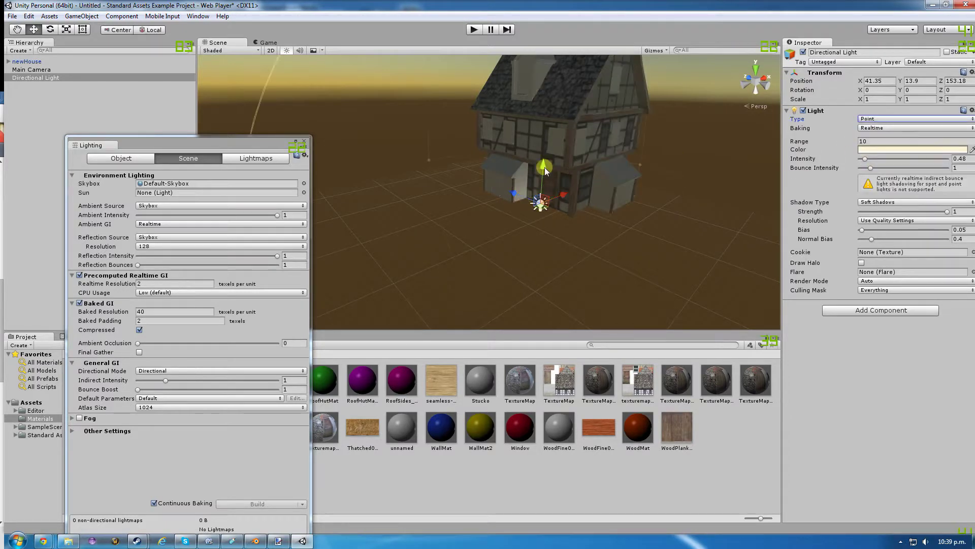
- Raise the point light above the front door and nudge it sideways, to about X 41.16, Y 15.47, Z 153.04
drag(544, 166, 544, 158)
drag(543, 151, 543, 147)
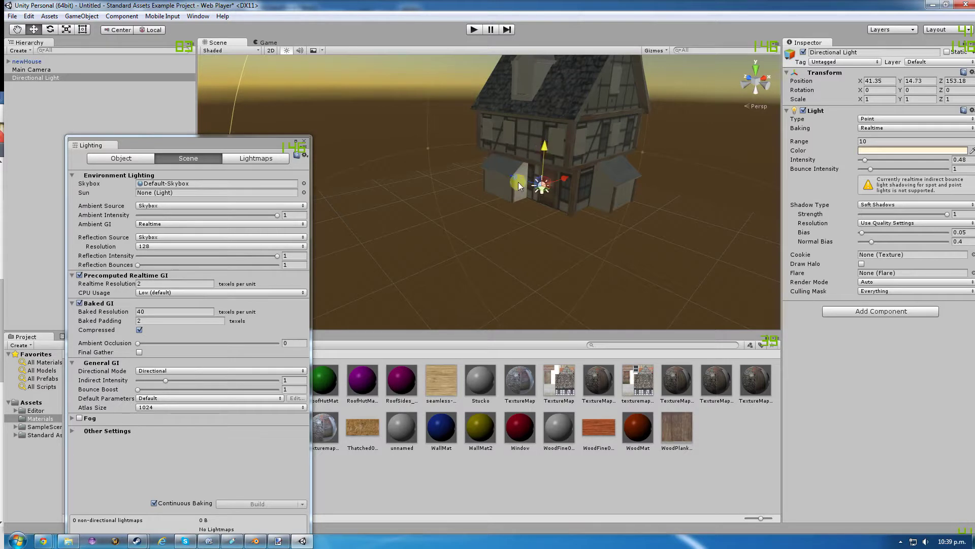
mouse_move(514, 176)
mouse_down()
mouse_move(539, 180)
mouse_move(515, 178)
mouse_up()
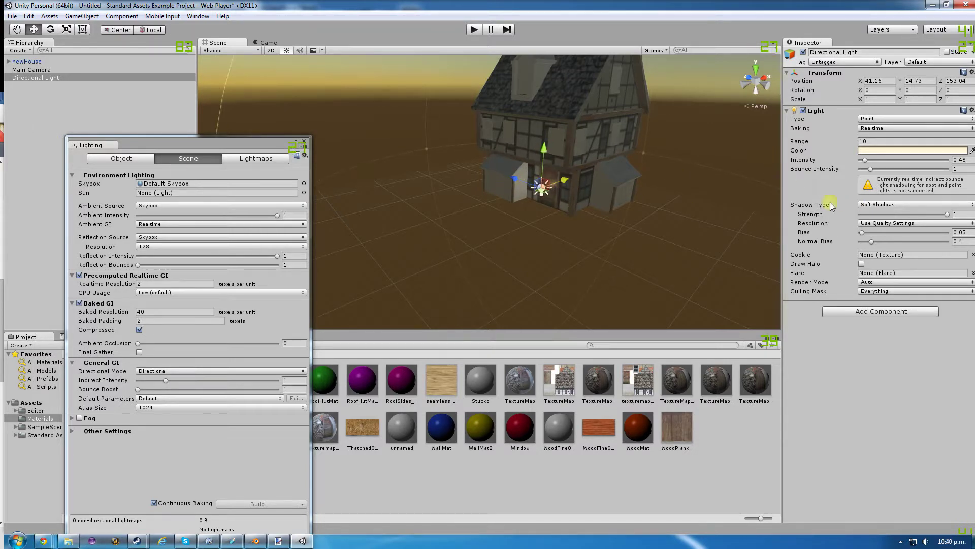
scroll(594, 173, up, 5)
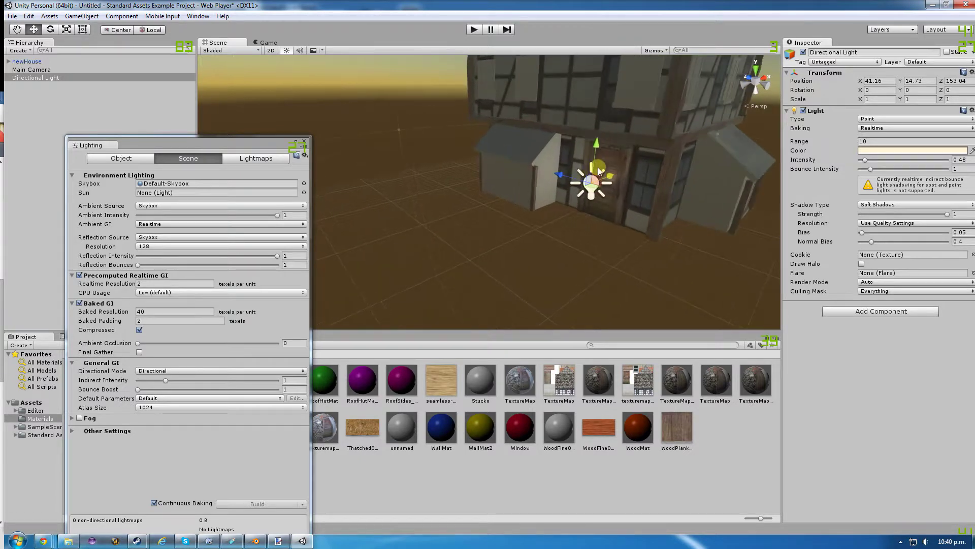
drag(599, 145, 603, 111)
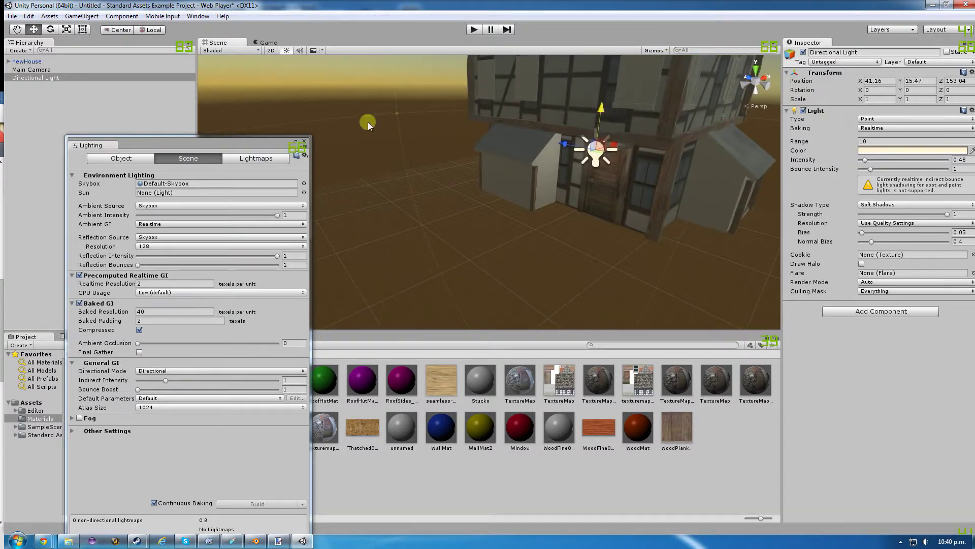
- With the Main Camera selected for preview, set the scene's Ambient Source to Color and the ambient color to black with zero alpha
click(28, 70)
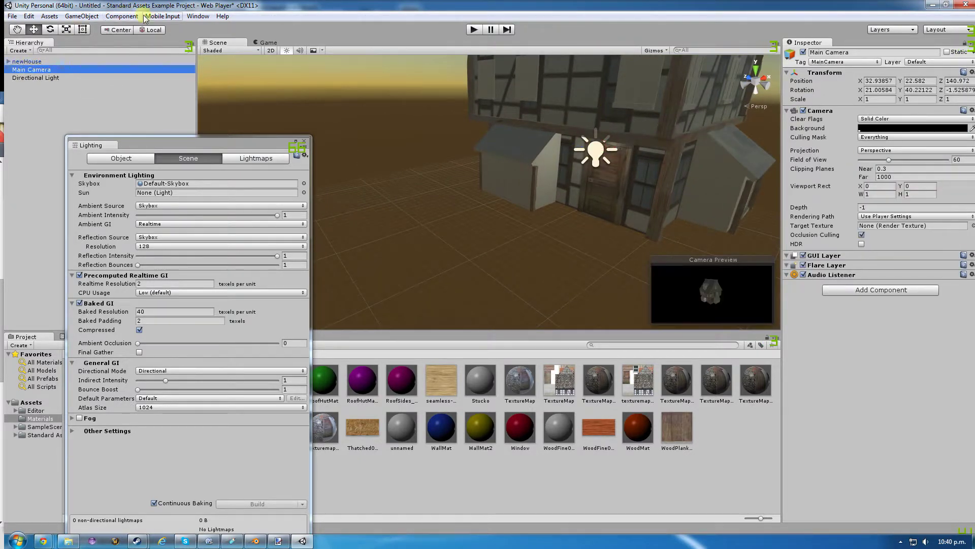
click(158, 206)
click(160, 239)
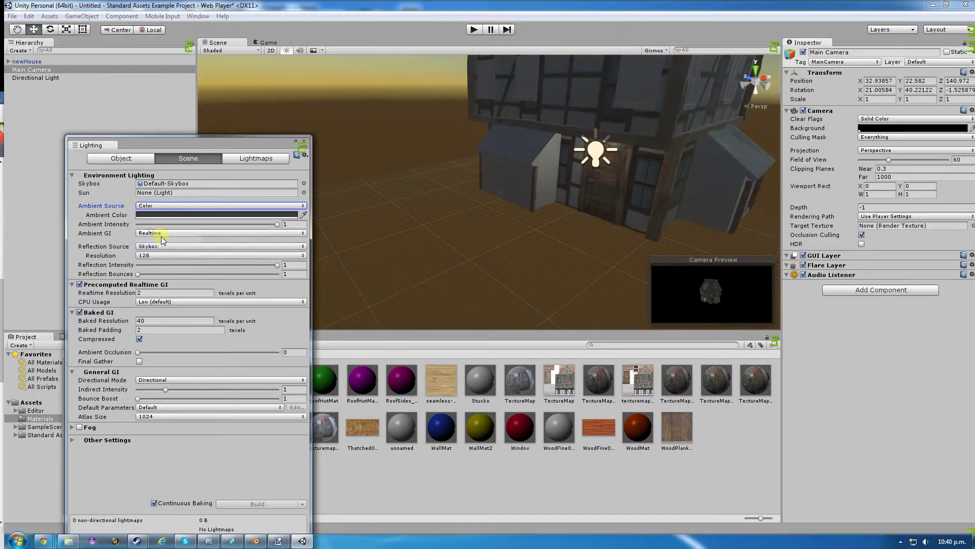
click(191, 215)
drag(43, 160, 19, 160)
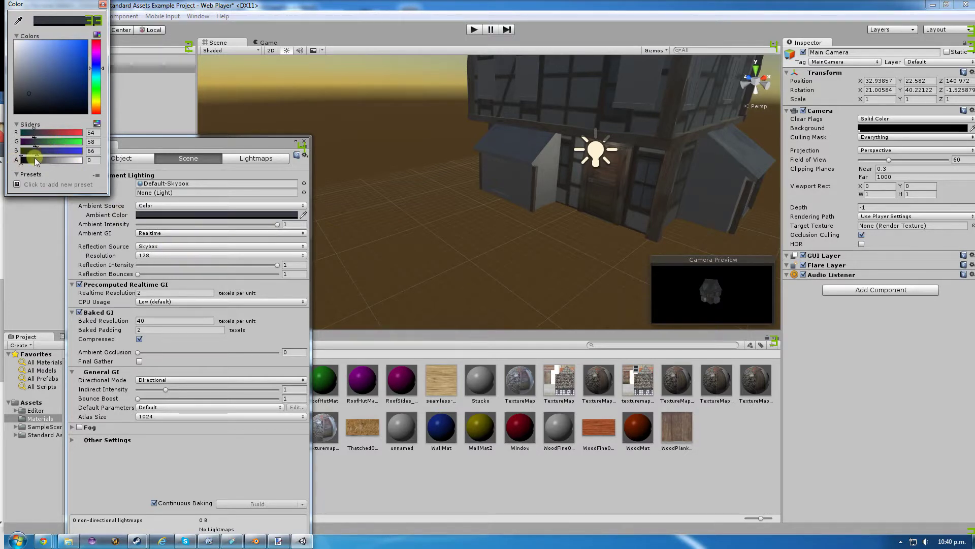
drag(24, 94, 17, 125)
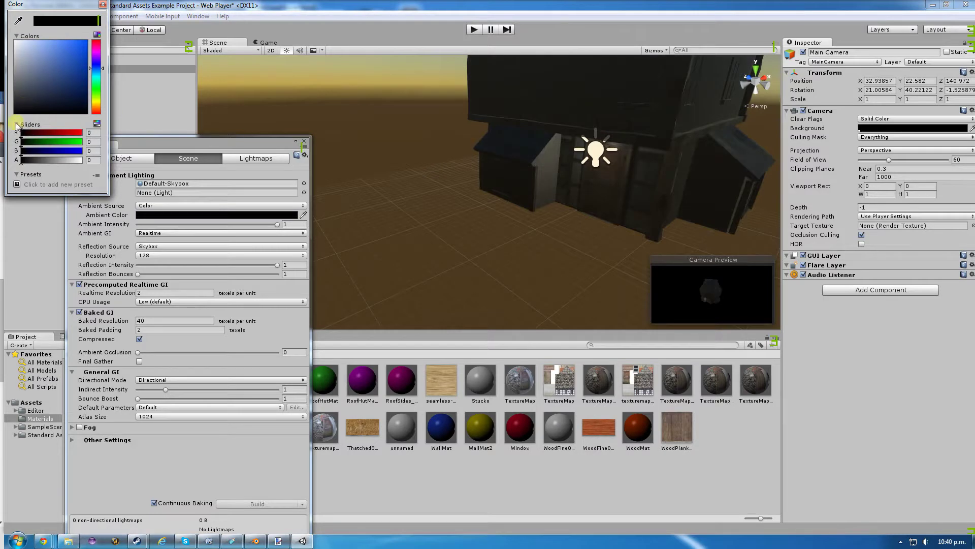
click(102, 4)
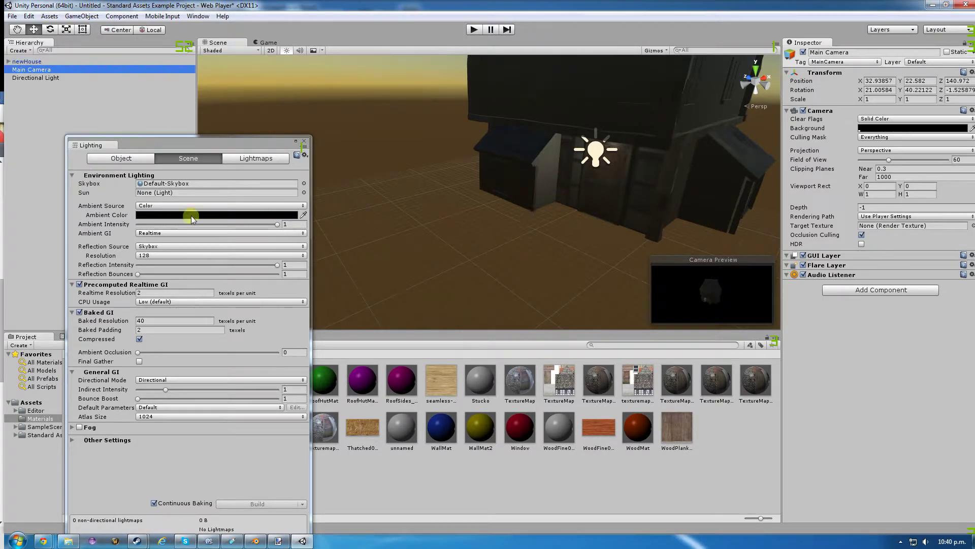
- Try Baked as the Ambient GI mode and return it to Realtime
click(159, 234)
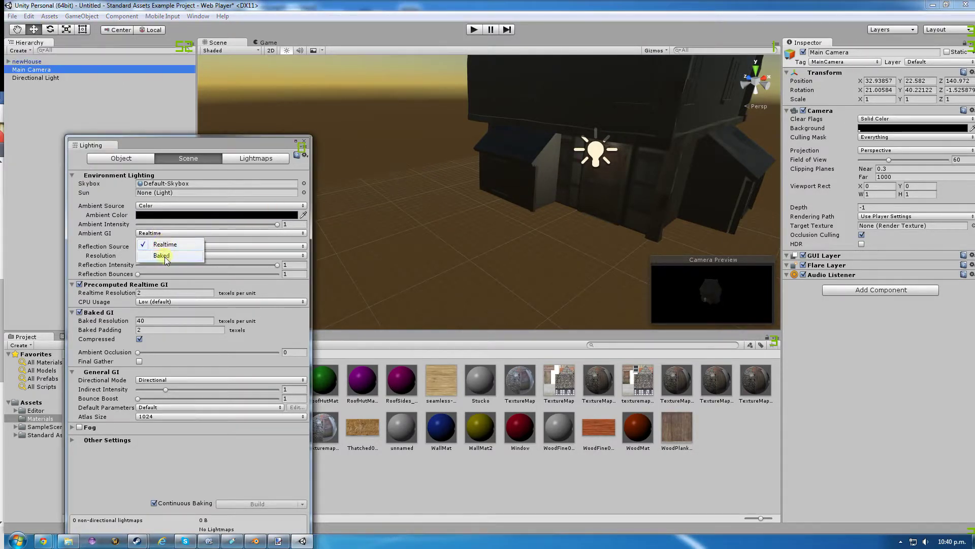
click(165, 256)
click(162, 234)
click(163, 245)
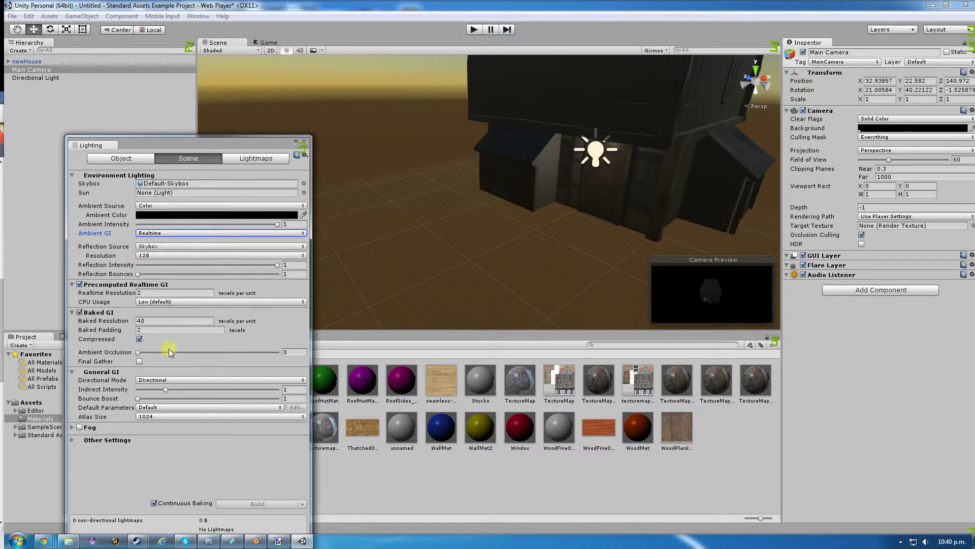
- Set the scene lighting's Ambient Occlusion to about 0.098, Reflection Bounces to 2 and Ambient Intensity to 0
drag(137, 354, 151, 355)
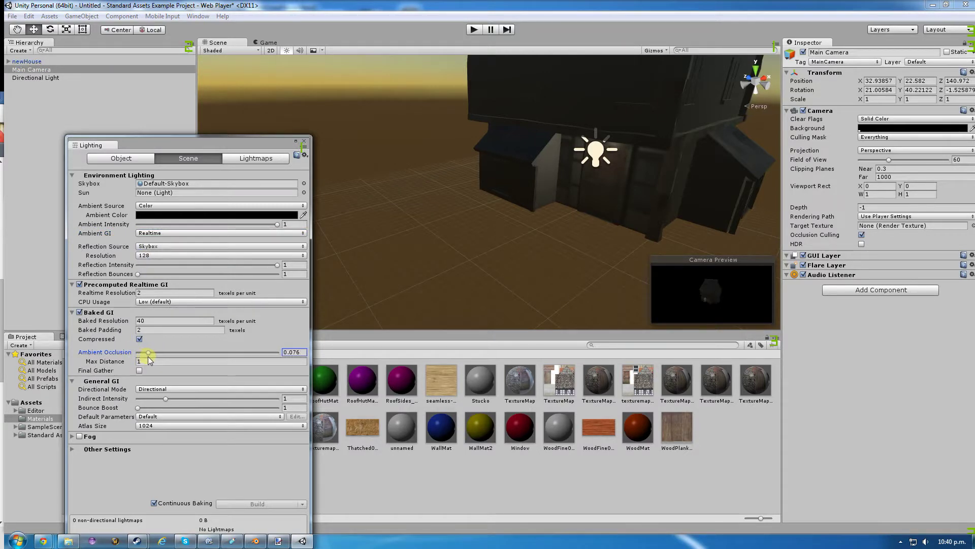
click(138, 275)
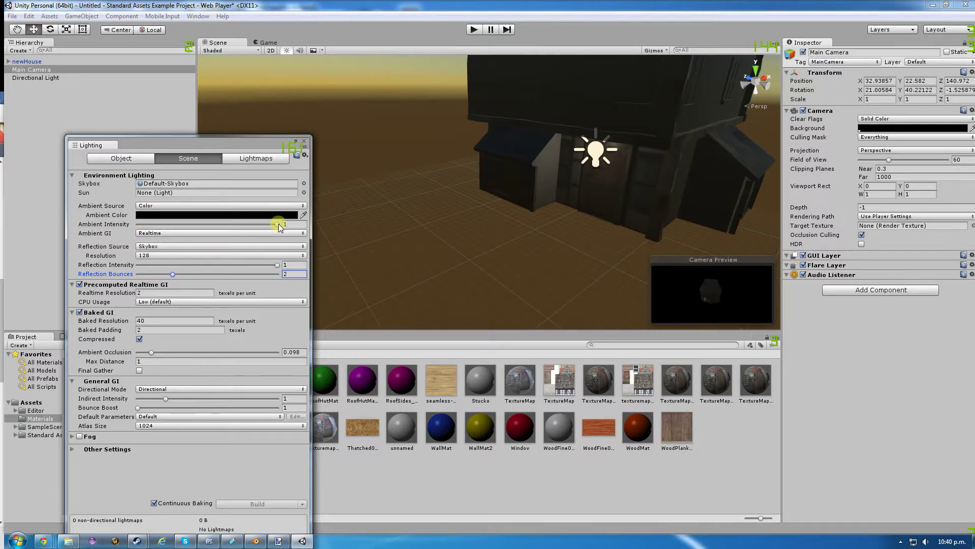
drag(278, 224, 117, 229)
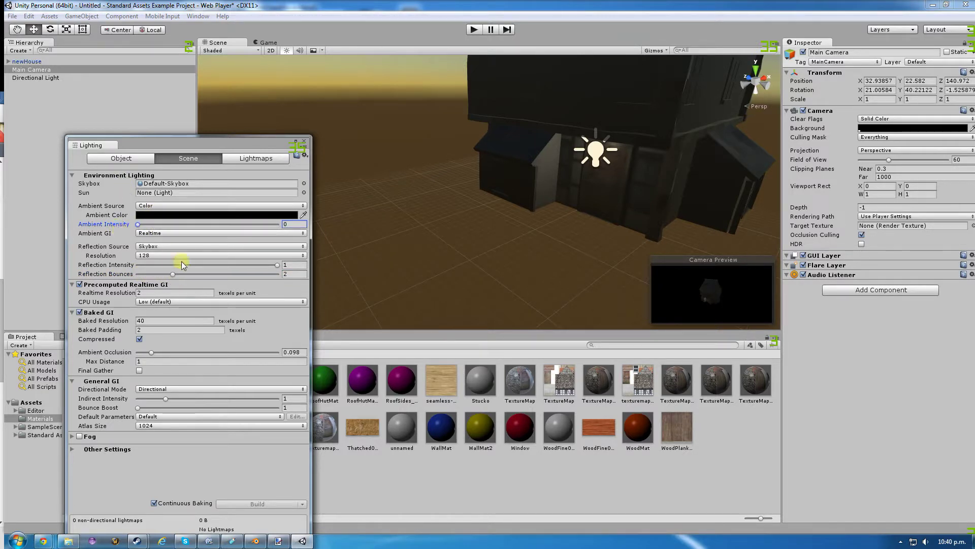
- Run the scene and try moving the Directional Light to about X 40.2, Y 14.92, Z 152.8 in play mode
click(471, 30)
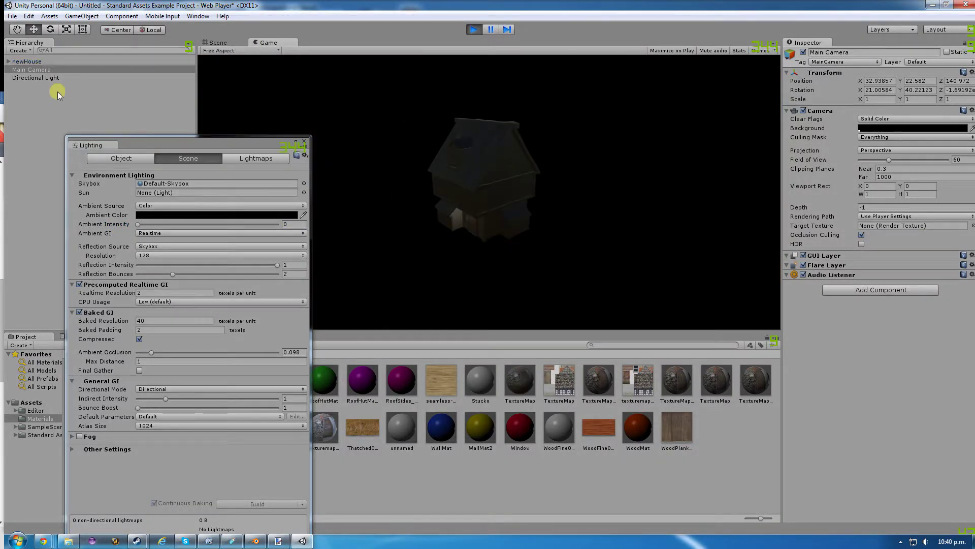
click(48, 78)
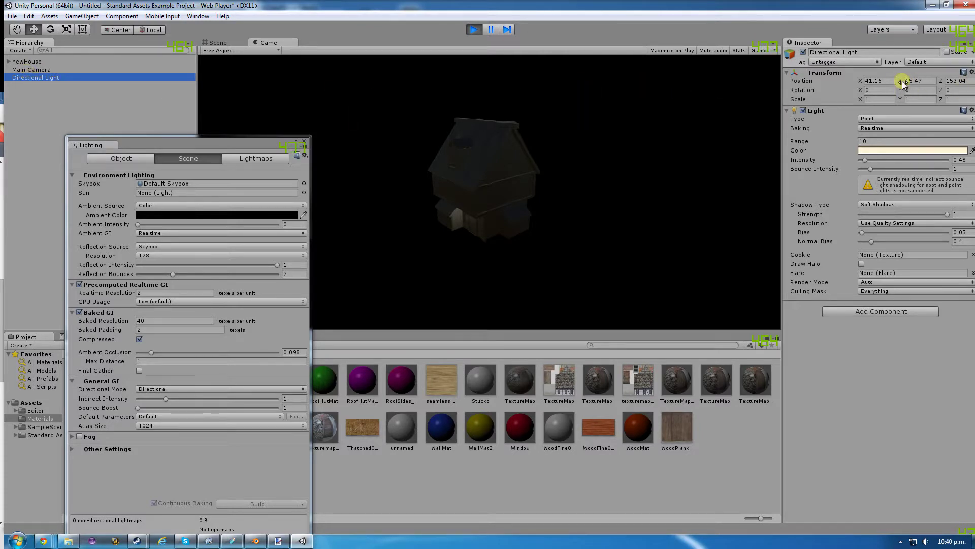
drag(904, 84, 938, 78)
mouse_move(861, 80)
mouse_down()
mouse_move(850, 81)
mouse_move(858, 80)
mouse_up()
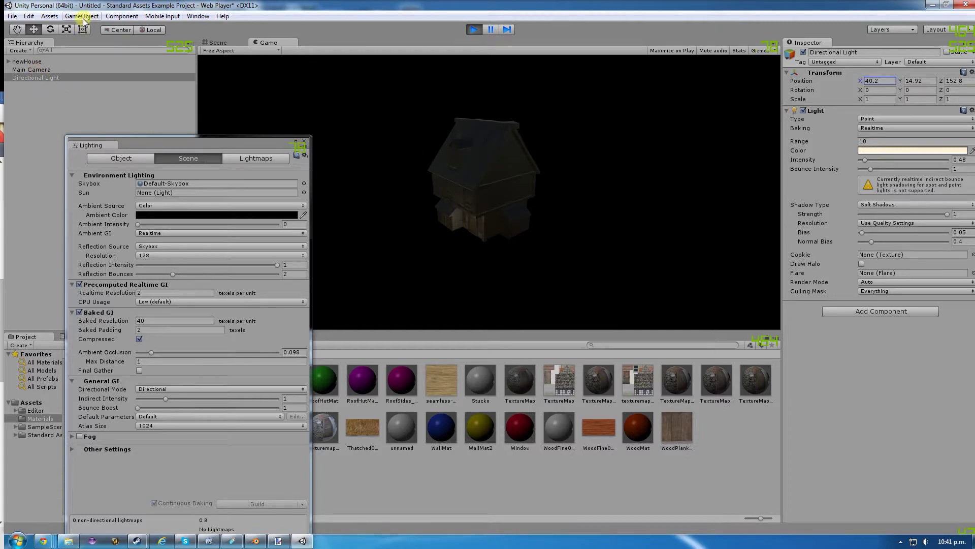
- Try Hard Shadows as the light's Shadow Type and return it to Soft Shadows
click(886, 204)
click(890, 227)
click(888, 204)
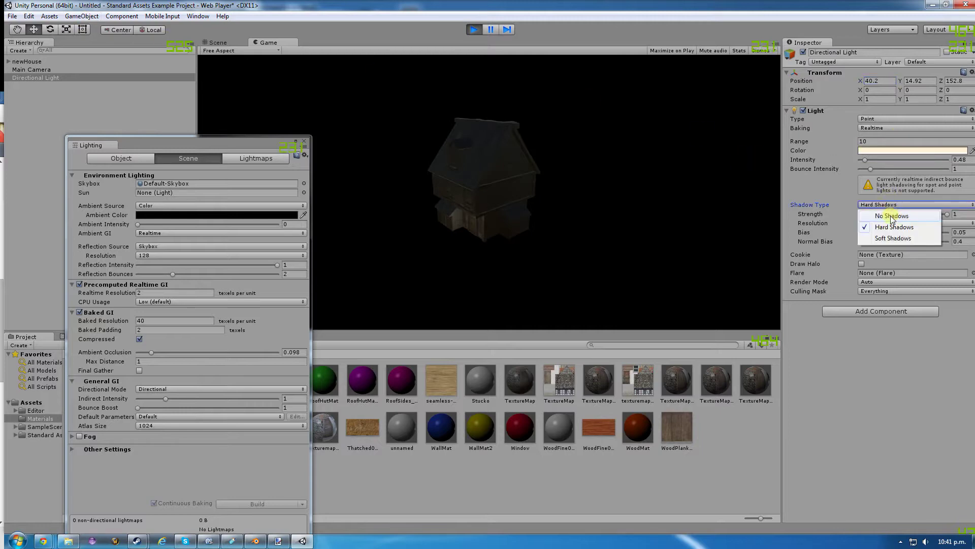
click(892, 238)
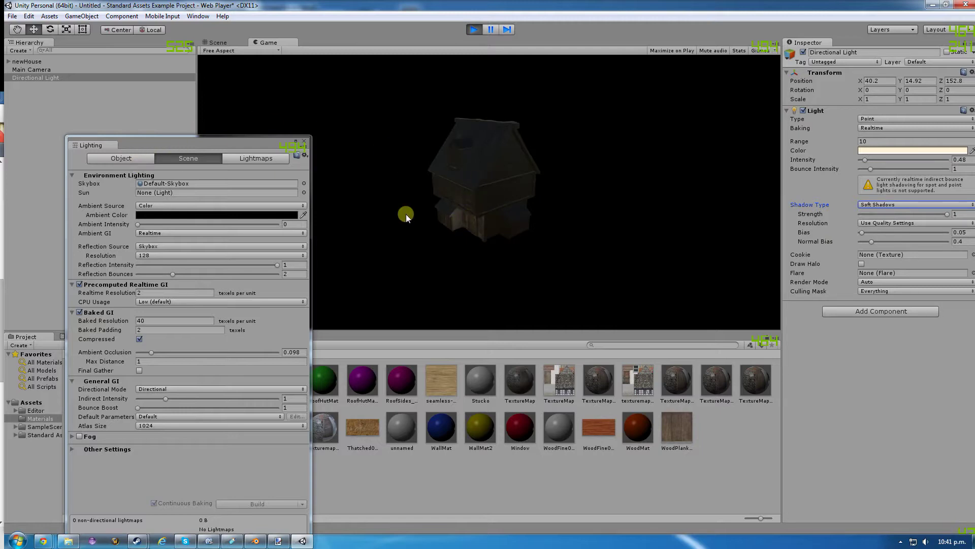
- Try an intensity of about 0.58, a bounce intensity of about 1.93 and a range of 16.7 on the light
drag(865, 160, 881, 175)
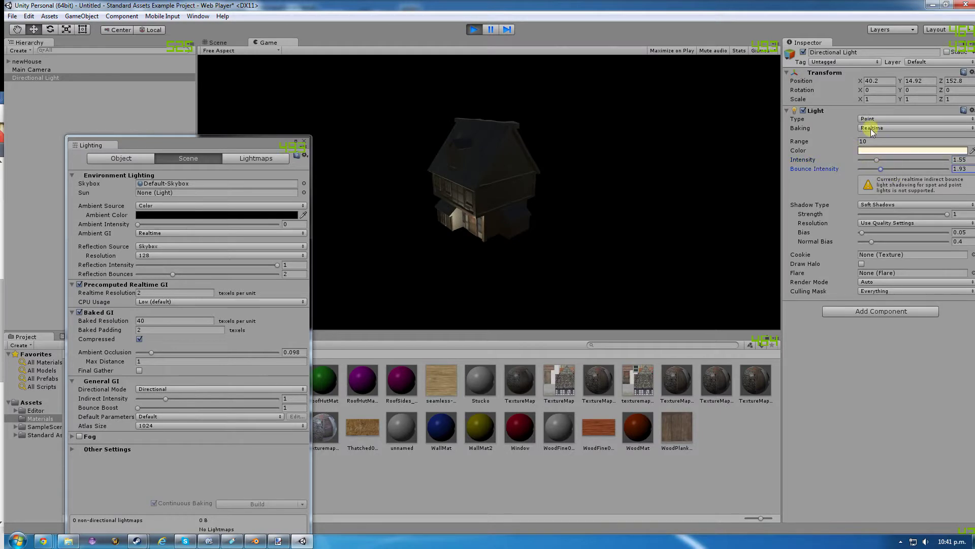
mouse_move(841, 144)
mouse_down()
mouse_move(915, 149)
mouse_move(835, 147)
mouse_move(884, 144)
mouse_move(852, 143)
mouse_up()
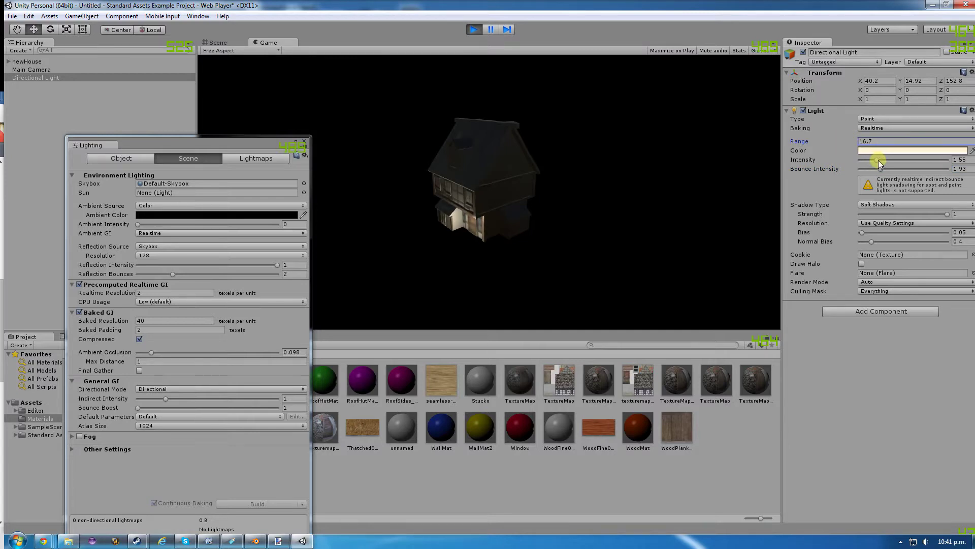
drag(877, 159, 867, 157)
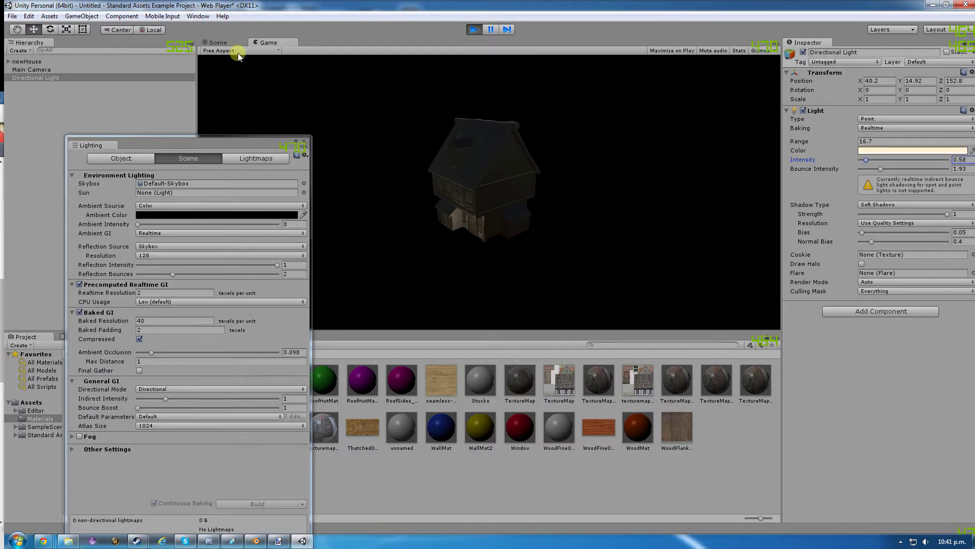
- View the lit house in the Scene view and open the project's Player settings
click(218, 43)
alt+drag(444, 115, 452, 89)
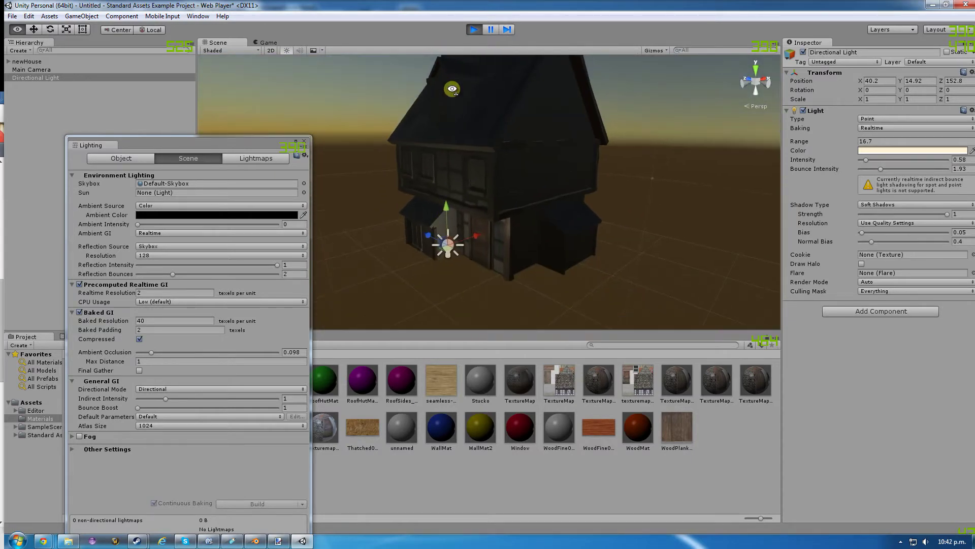
click(82, 15)
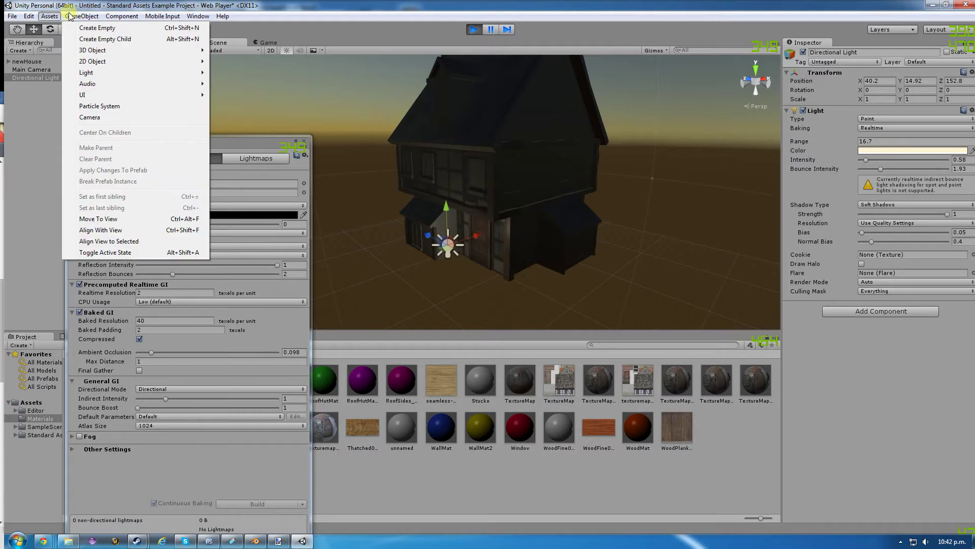
mouse_move(28, 16)
mouse_move(46, 246)
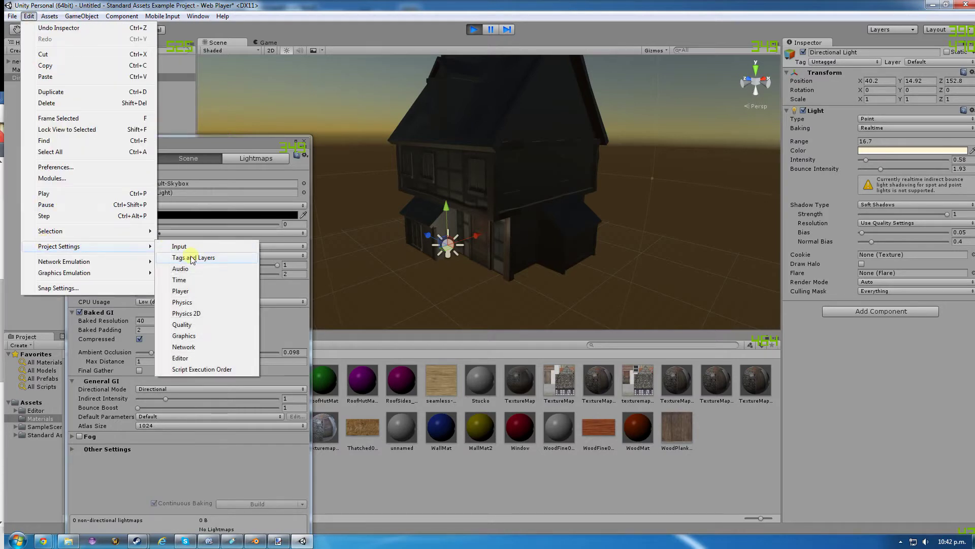
click(184, 291)
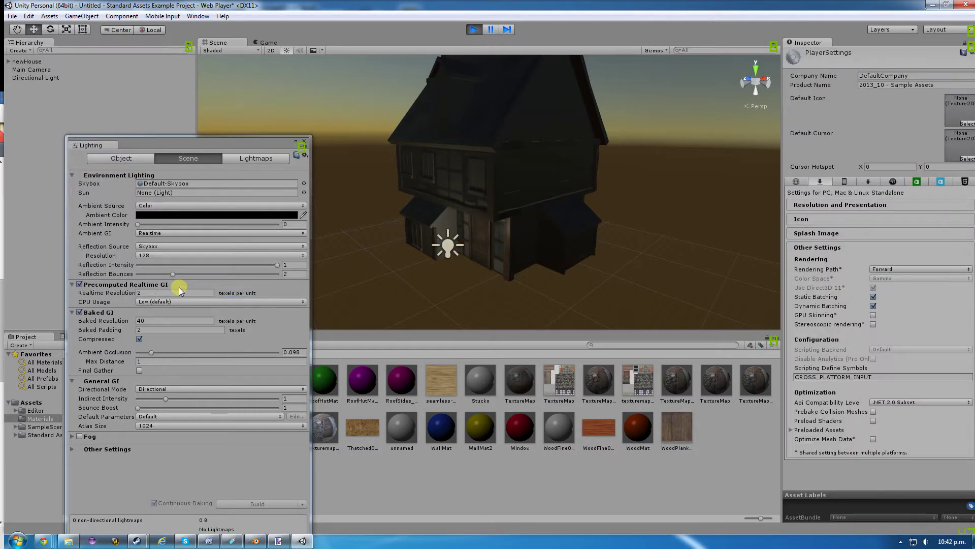
- In the scene's Lighting settings, try a dark red ambient color (R 82, G 30, B 30) with zero alpha, keeping Ambient Intensity at 0
click(49, 16)
mouse_move(73, 19)
mouse_move(198, 15)
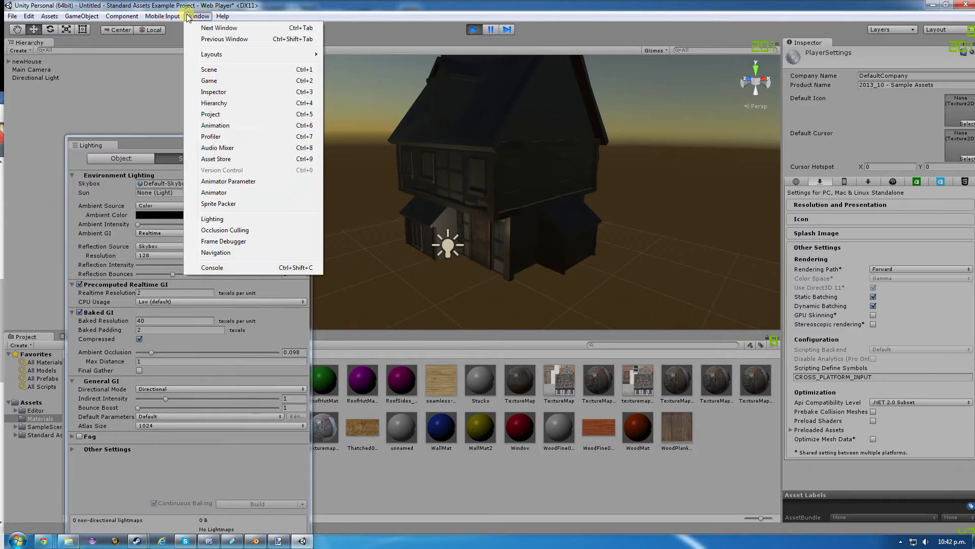
click(220, 218)
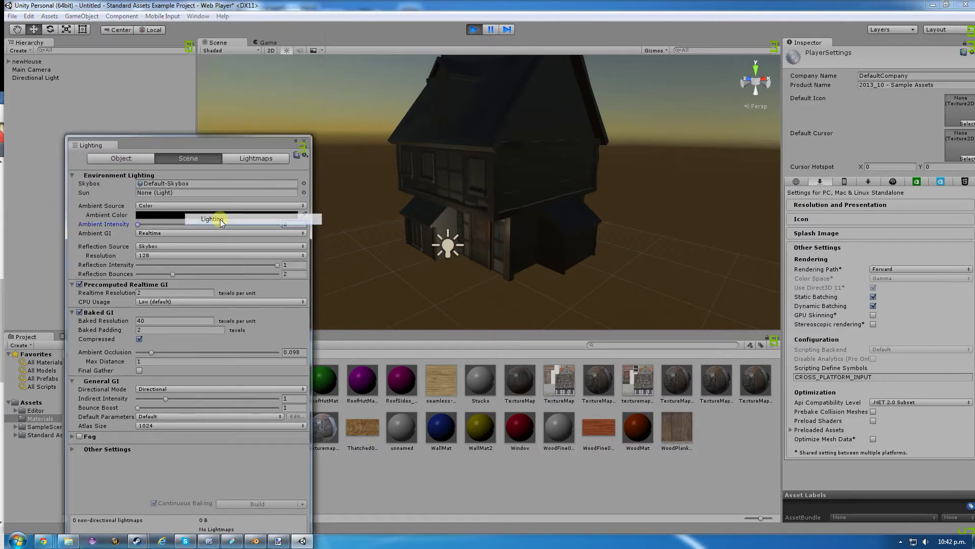
click(144, 206)
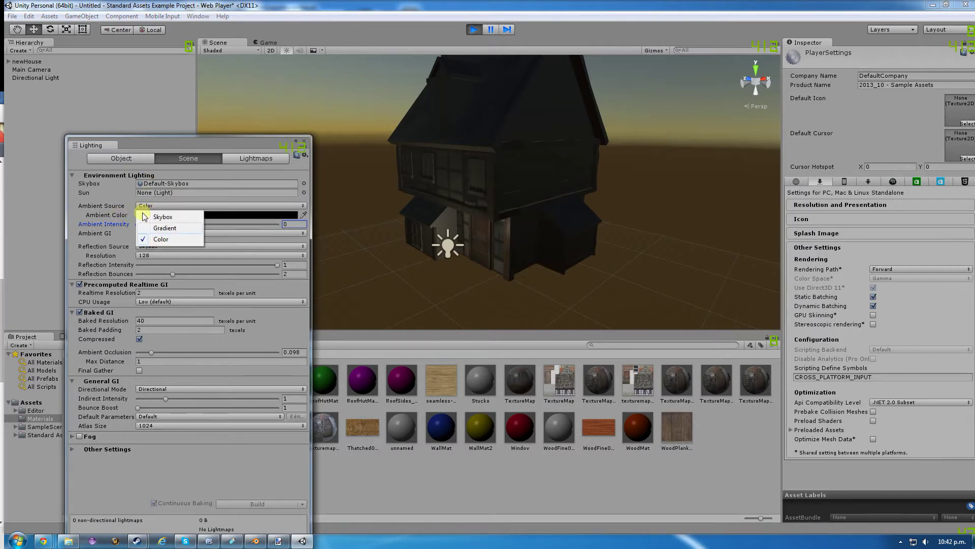
click(104, 215)
click(156, 217)
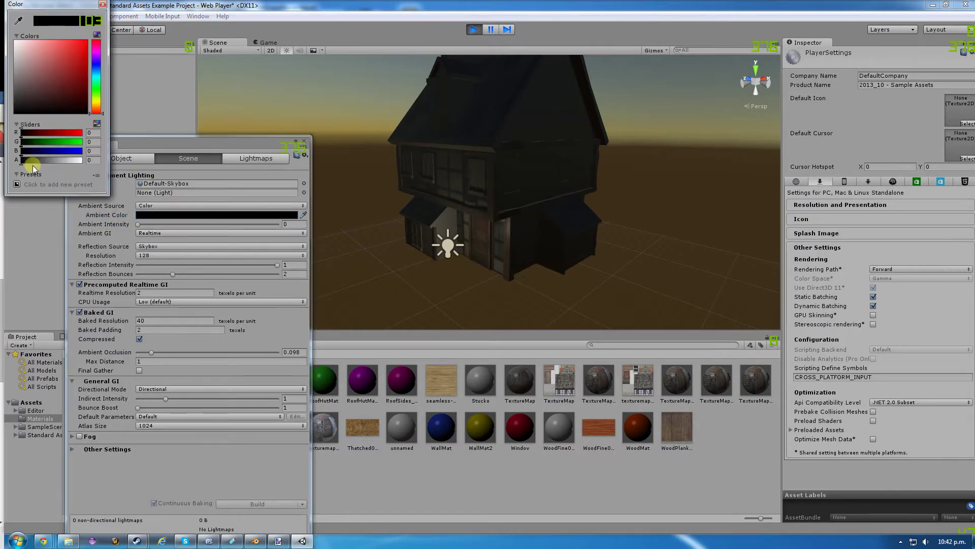
drag(34, 102, 81, 119)
drag(28, 160, 115, 167)
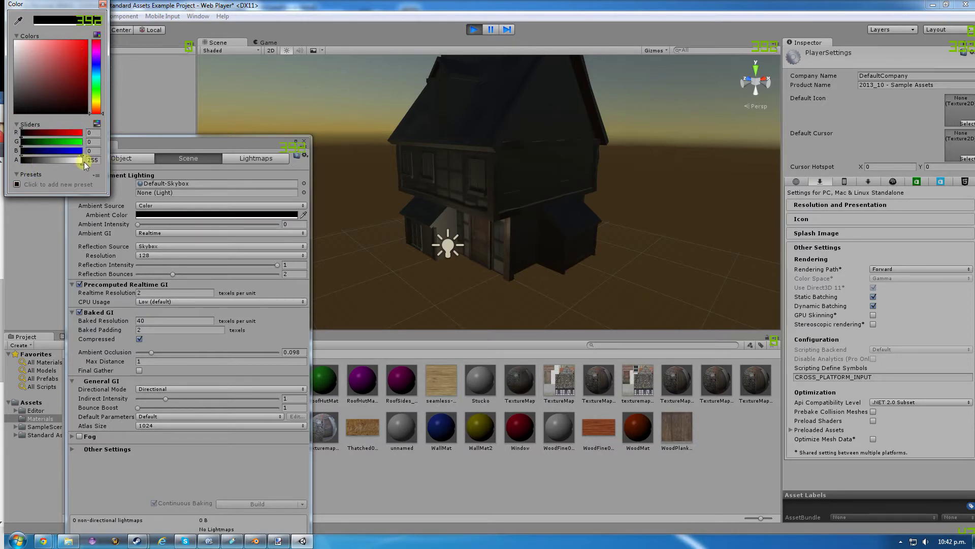
mouse_move(65, 73)
mouse_down()
mouse_move(68, 59)
mouse_move(59, 89)
mouse_up()
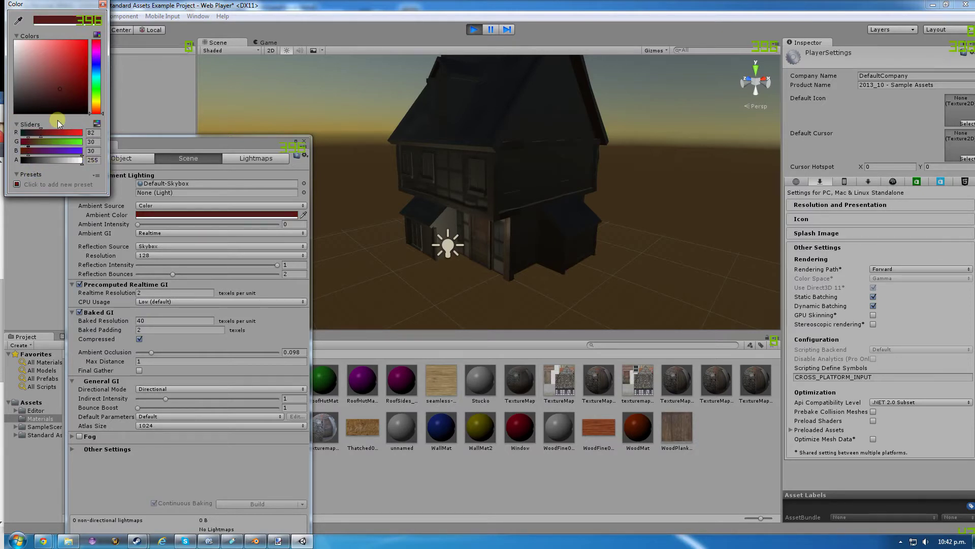
drag(81, 160, 10, 161)
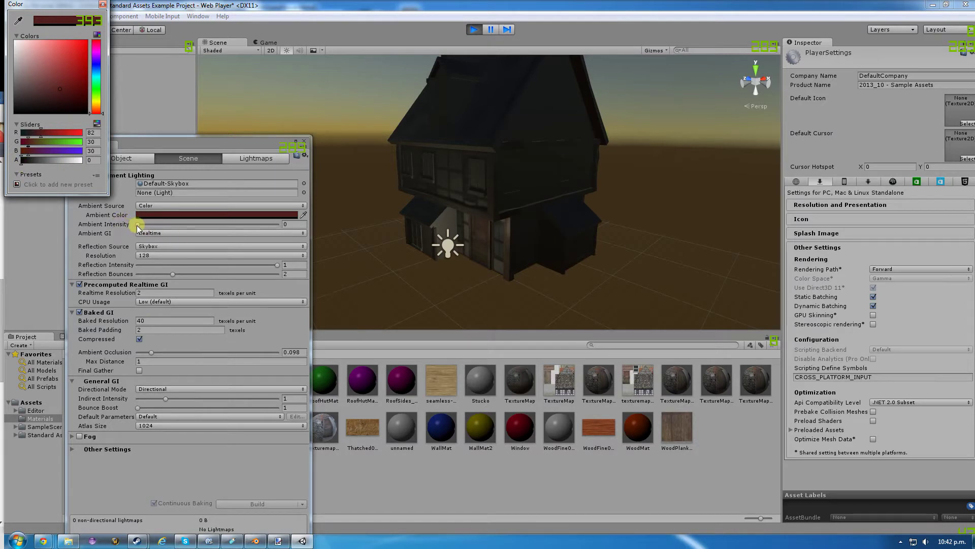
drag(138, 227, 56, 231)
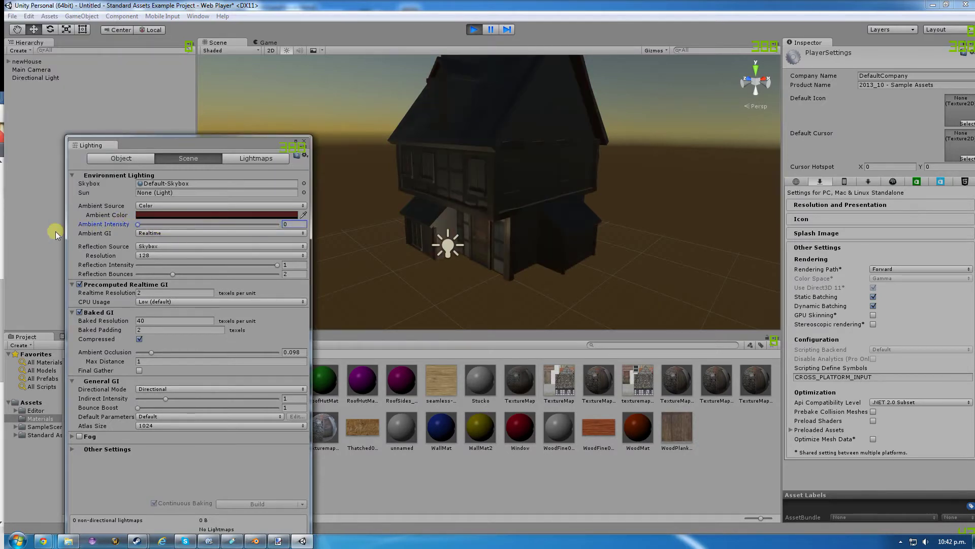
- Switch Ambient GI to Baked as a test and set it back to Realtime
click(169, 232)
click(160, 258)
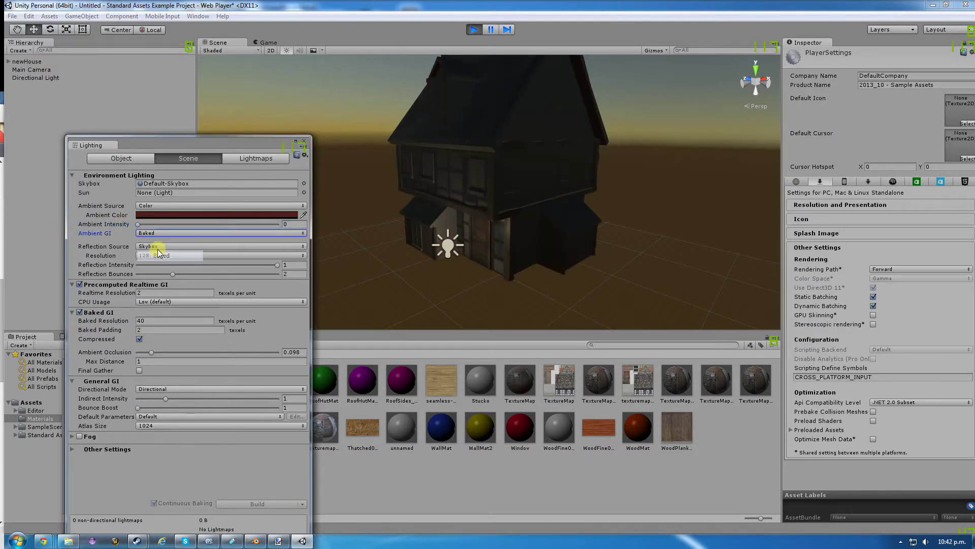
click(158, 235)
click(160, 247)
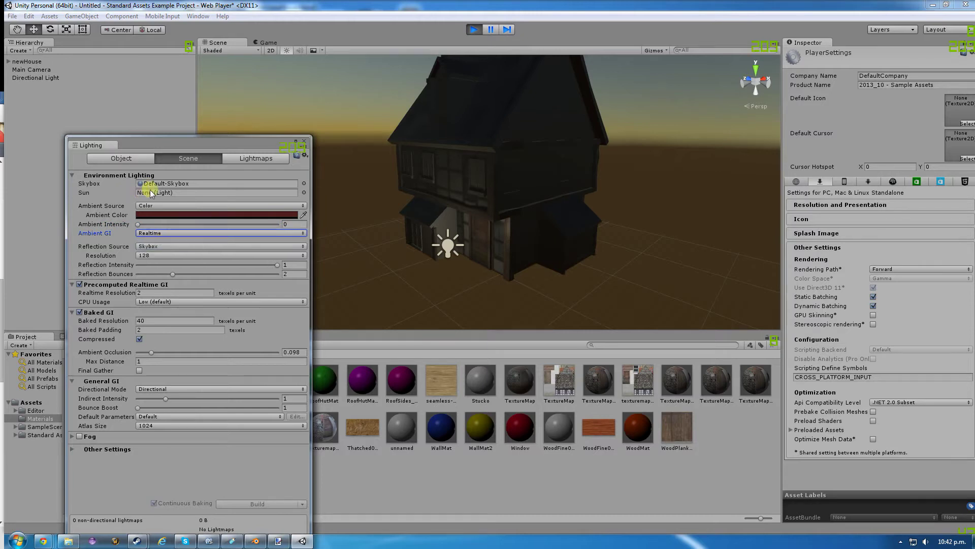
- Try assigning the Directional Light as the scene's Sun and clear the assignment again
click(303, 193)
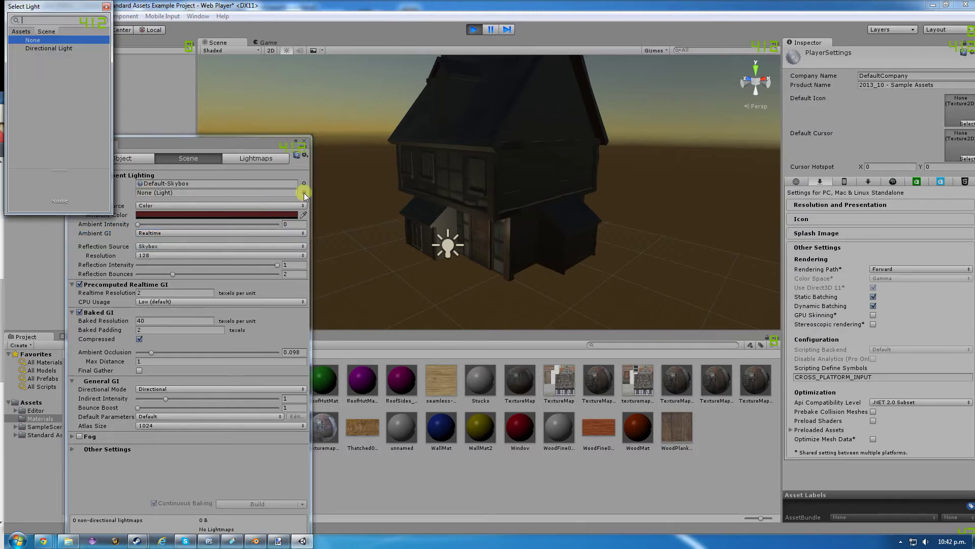
click(61, 47)
double_click(61, 47)
click(225, 192)
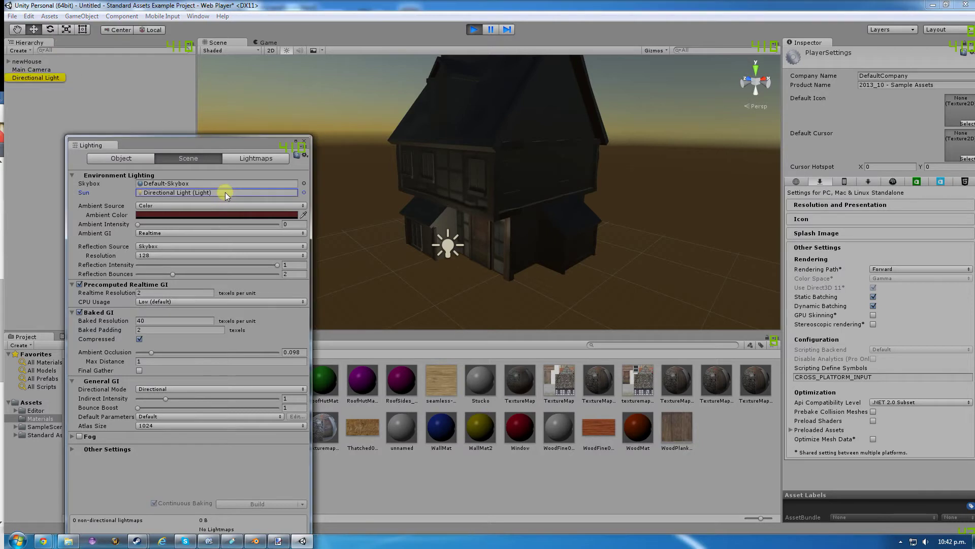
key(Delete)
- Try removing the Default-Skybox material and deleting the Directional Light while the scene is running
double_click(199, 184)
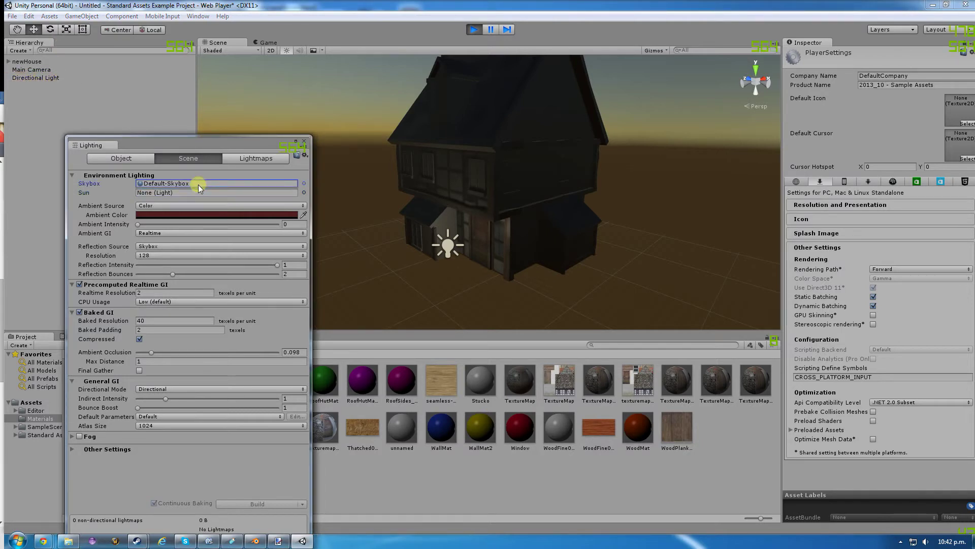
key(Delete)
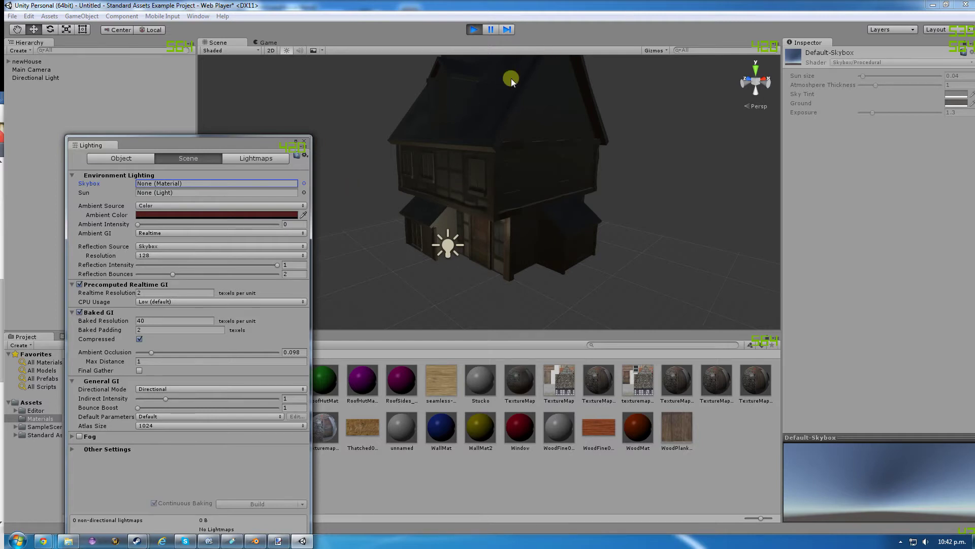
click(35, 78)
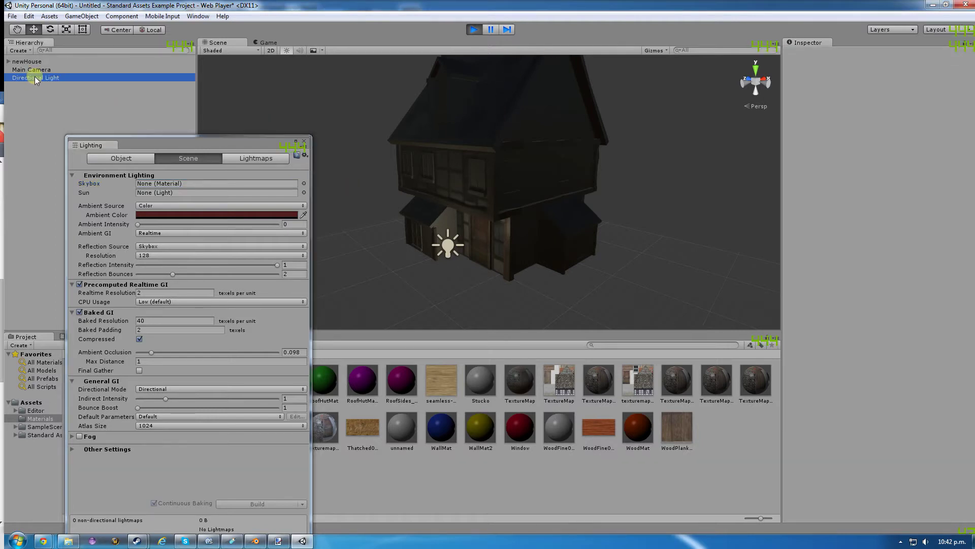
key(Delete)
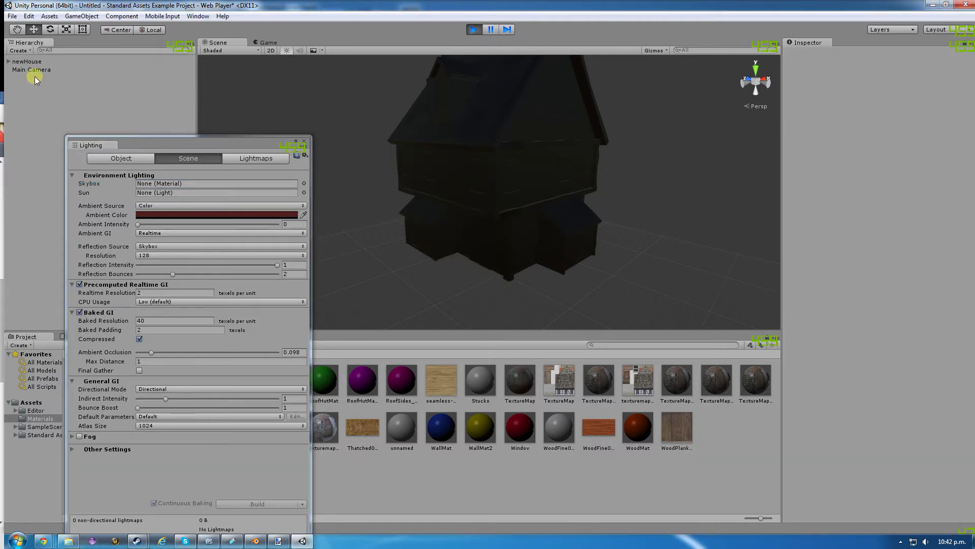
- Leave play mode, delete the Directional Light and briefly run the scene in the Game view to check the house
click(473, 31)
click(265, 42)
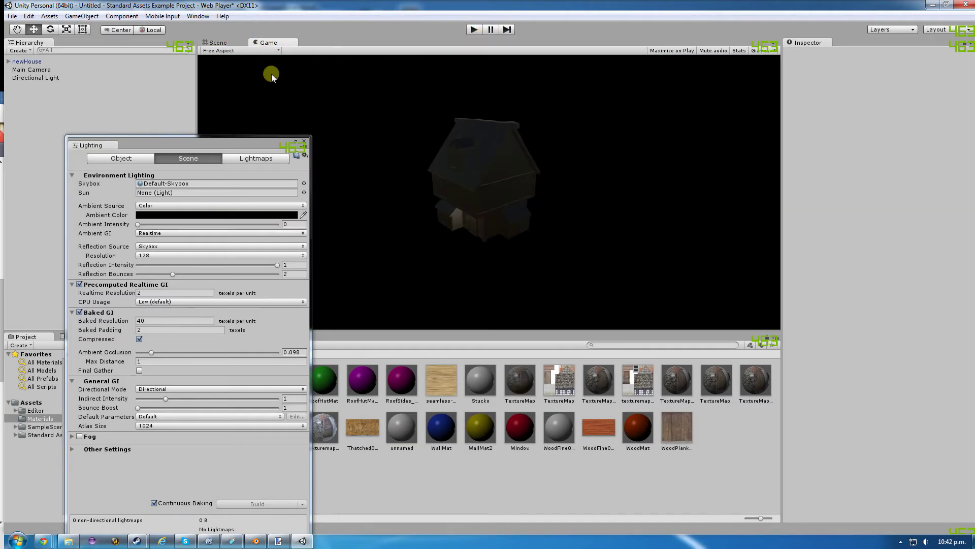
click(48, 77)
key(Delete)
click(474, 30)
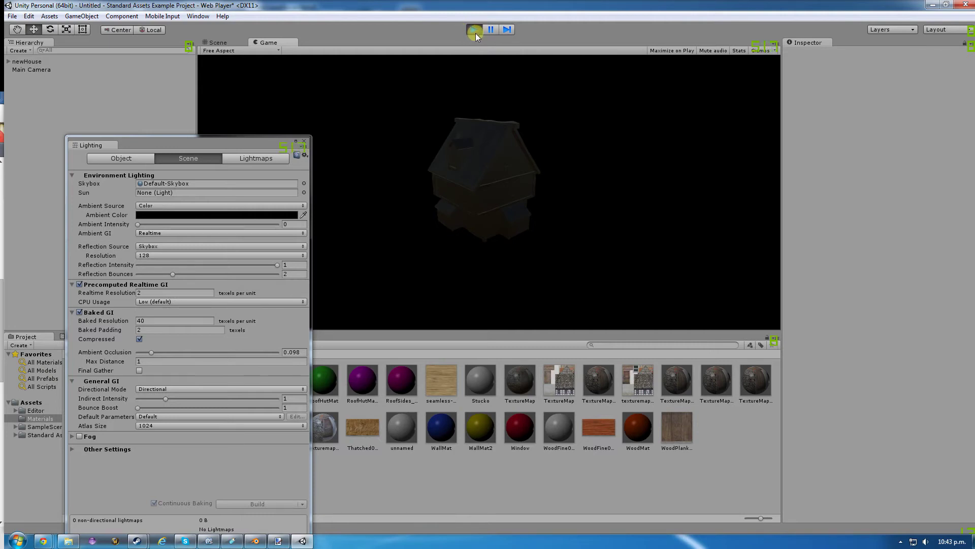
click(474, 31)
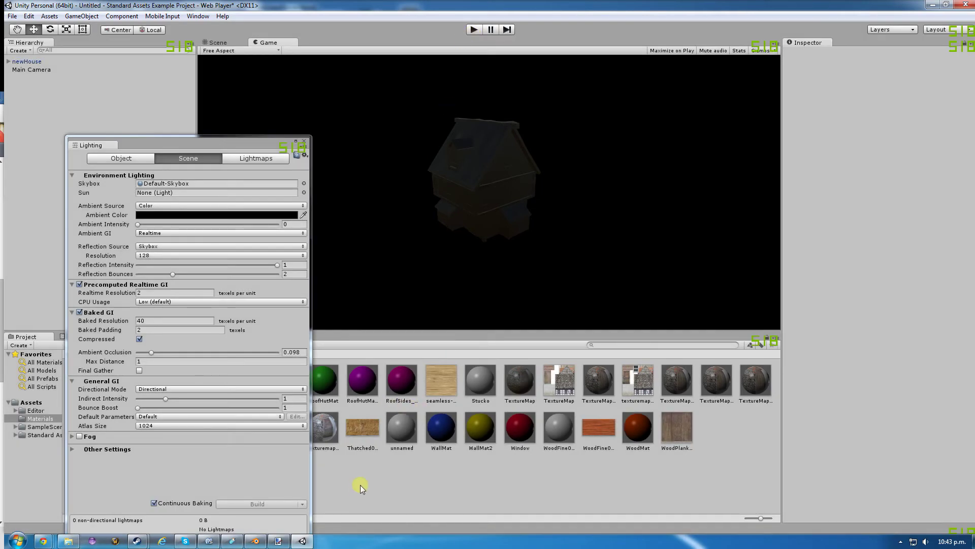
- Compare the textured house in Blender with the unlit newHouse in Unity's Scene view from similar angles, finishing in Blender
click(256, 541)
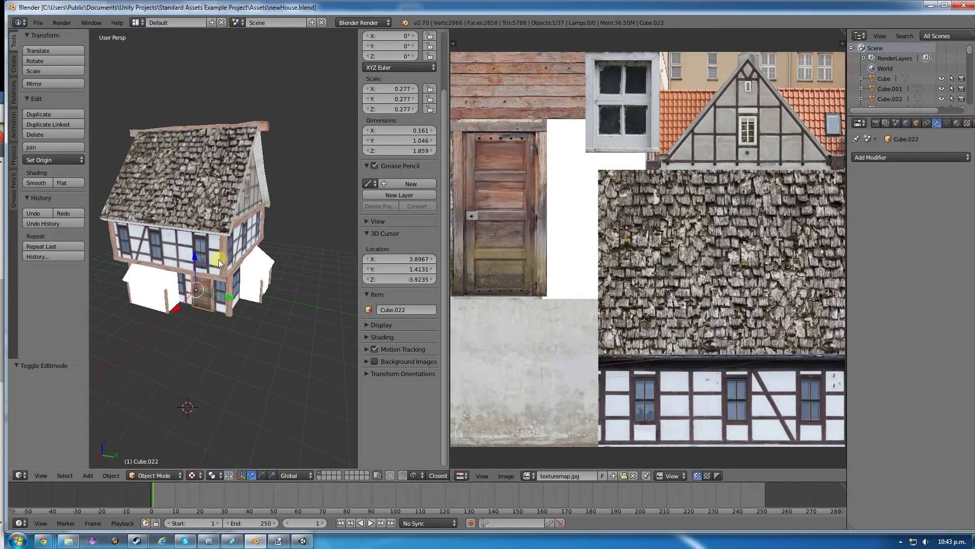
click(302, 540)
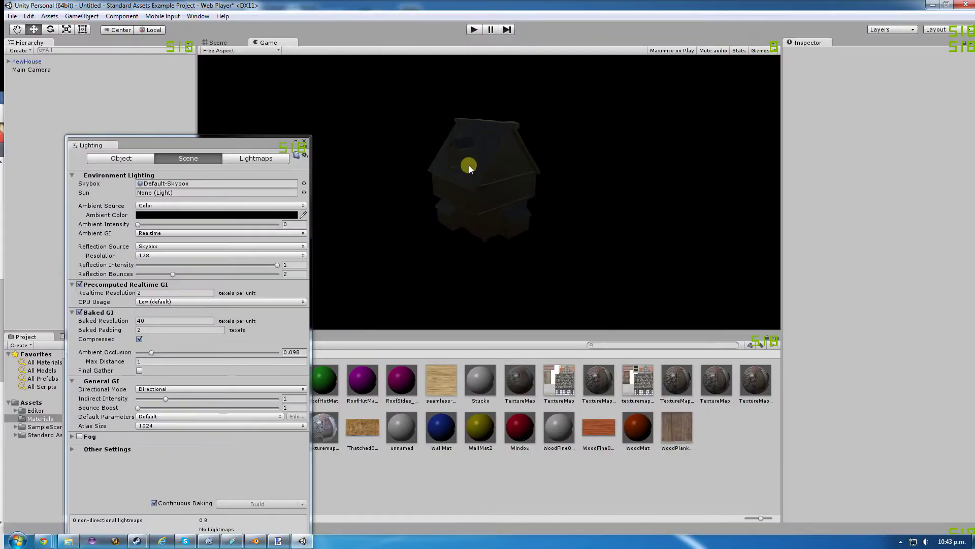
click(216, 42)
right_drag(402, 120, 348, 207)
click(255, 540)
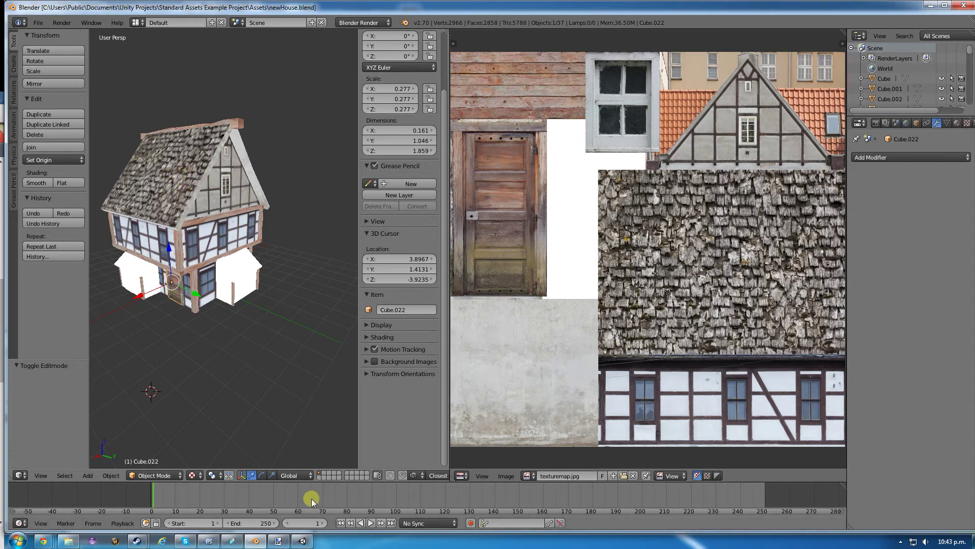
click(300, 542)
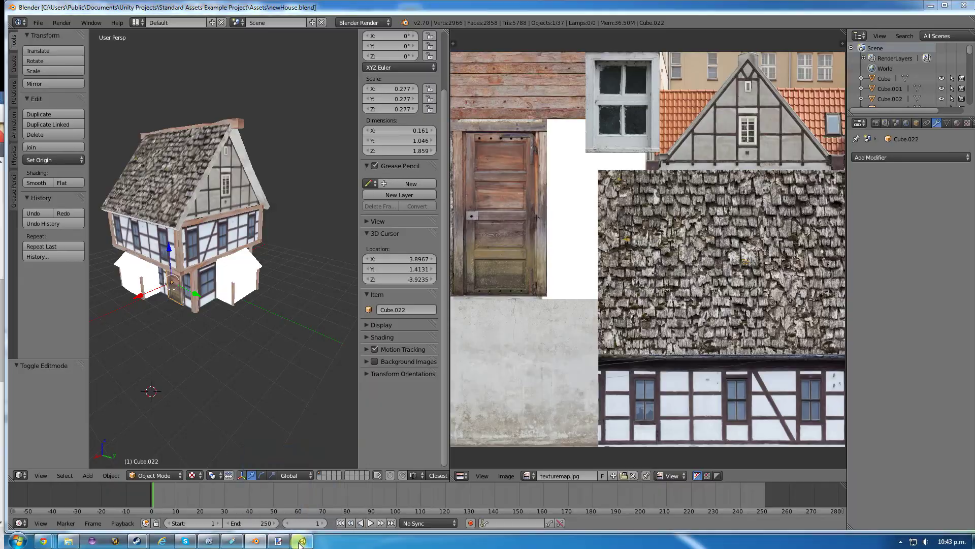
alt+drag(420, 158, 392, 253)
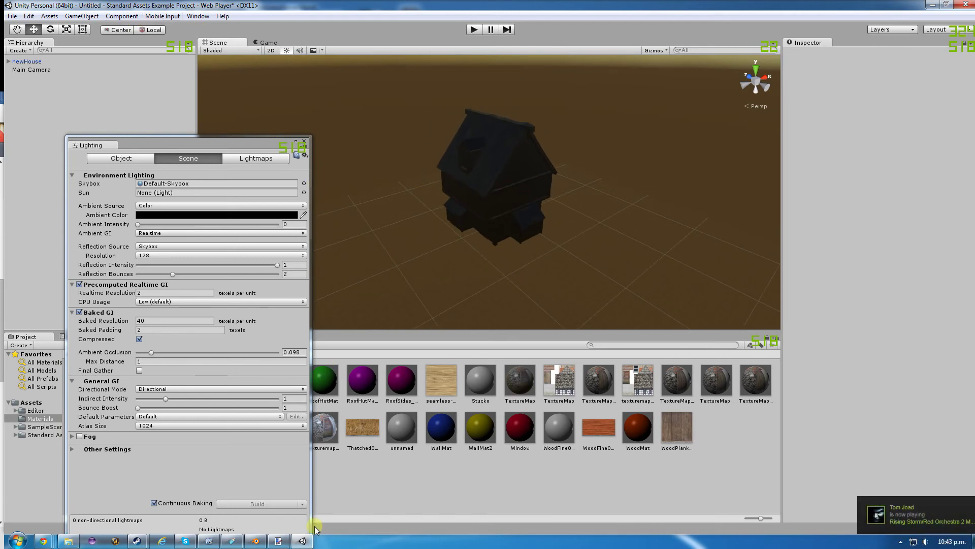
click(256, 541)
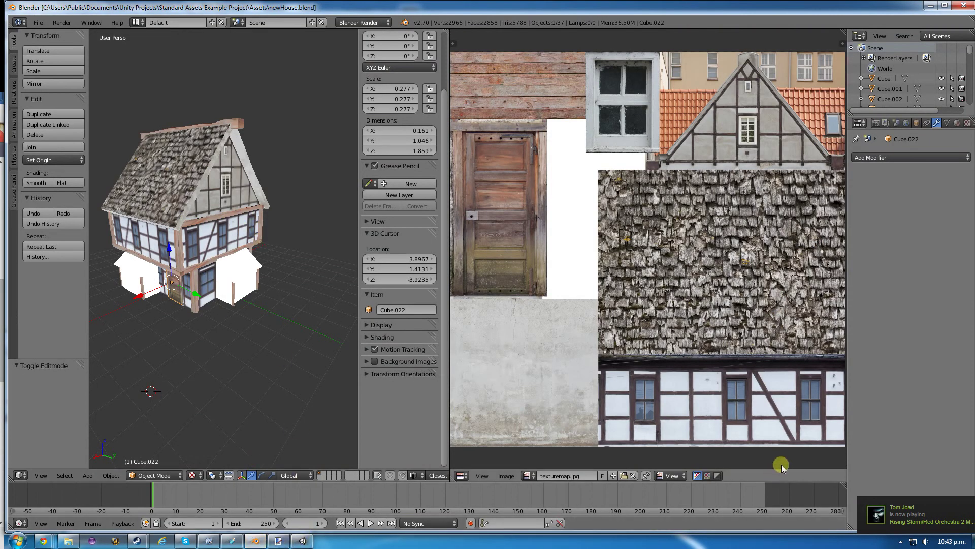
- Open the Steam chat from the friend notification, return to Blender and show the hidden system tray icons
click(914, 513)
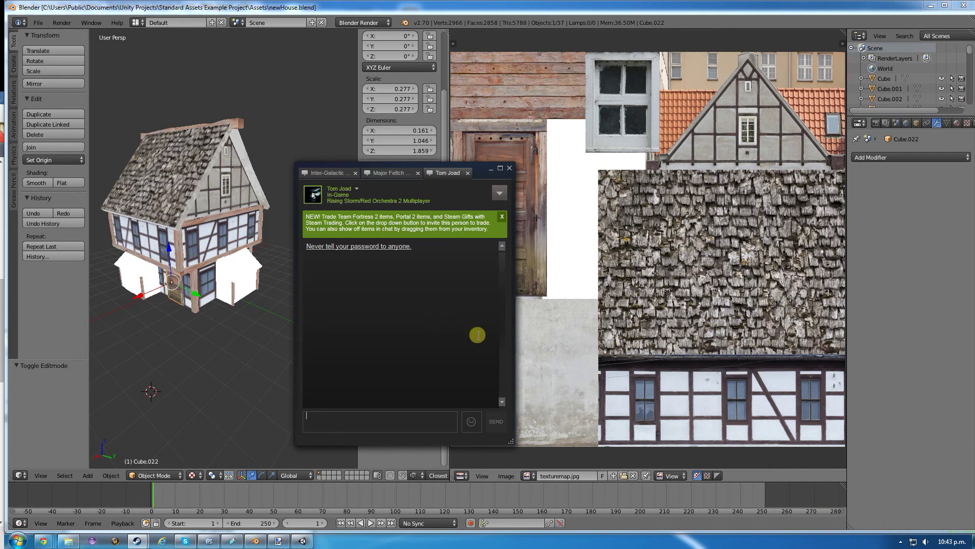
click(220, 238)
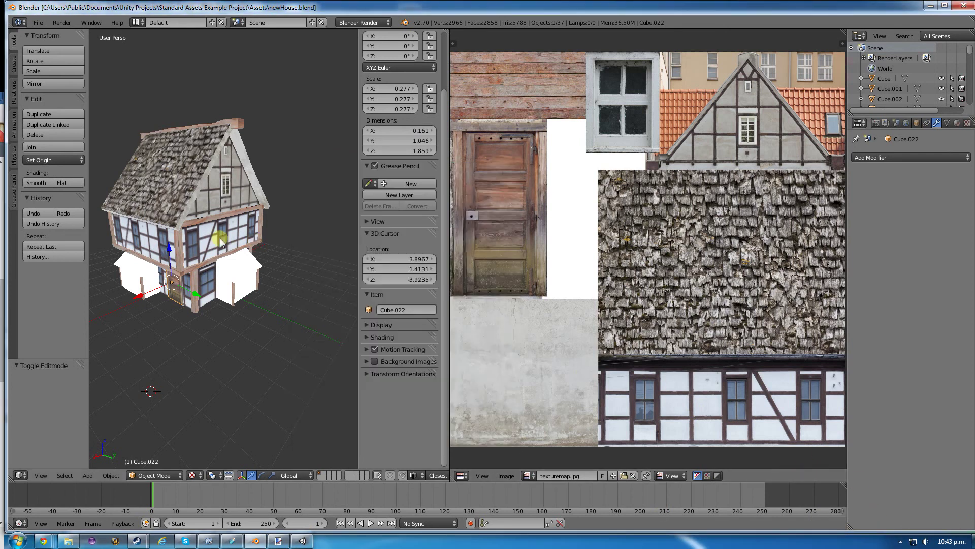
click(900, 542)
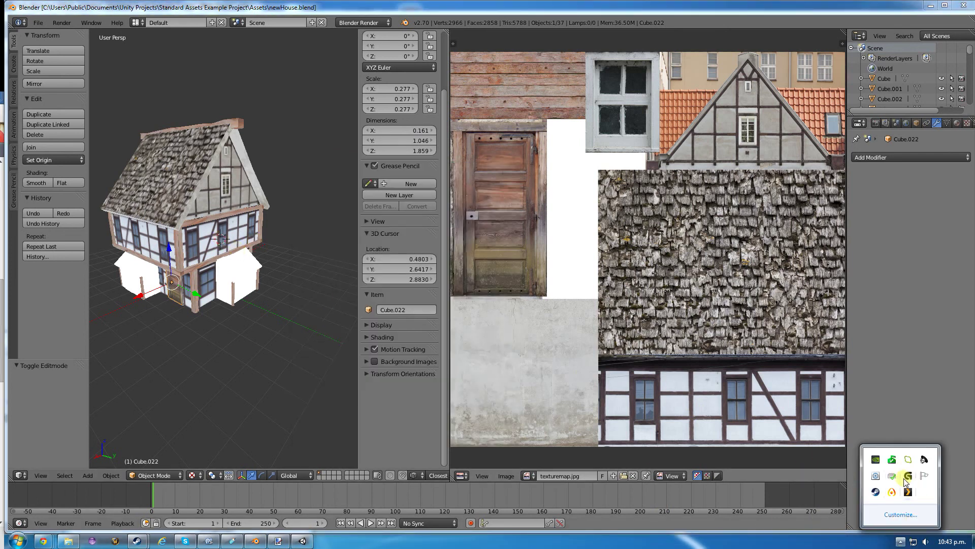